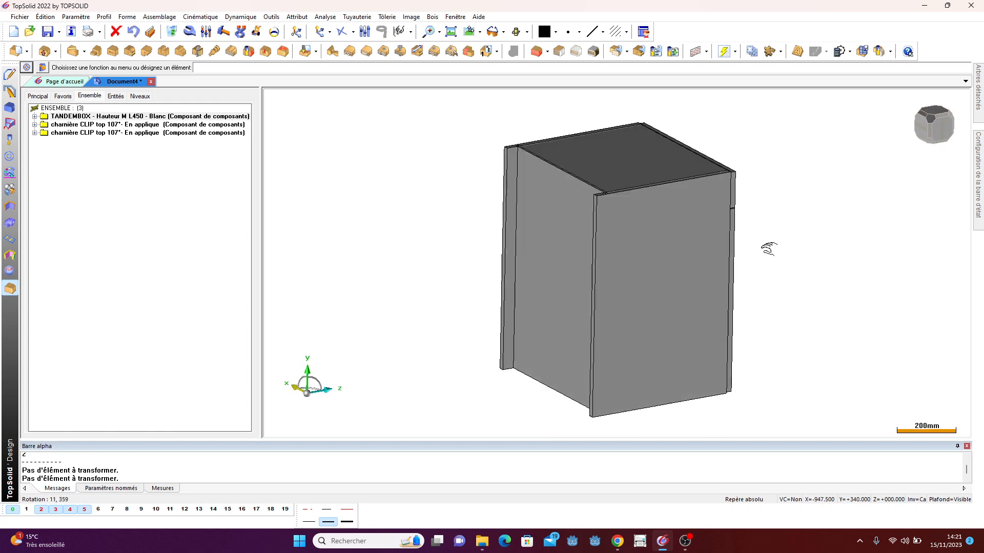
- Examine the existing cabinet assembly from several angles, hiding level 2 to see the inside
scroll(622, 238, "up", 3)
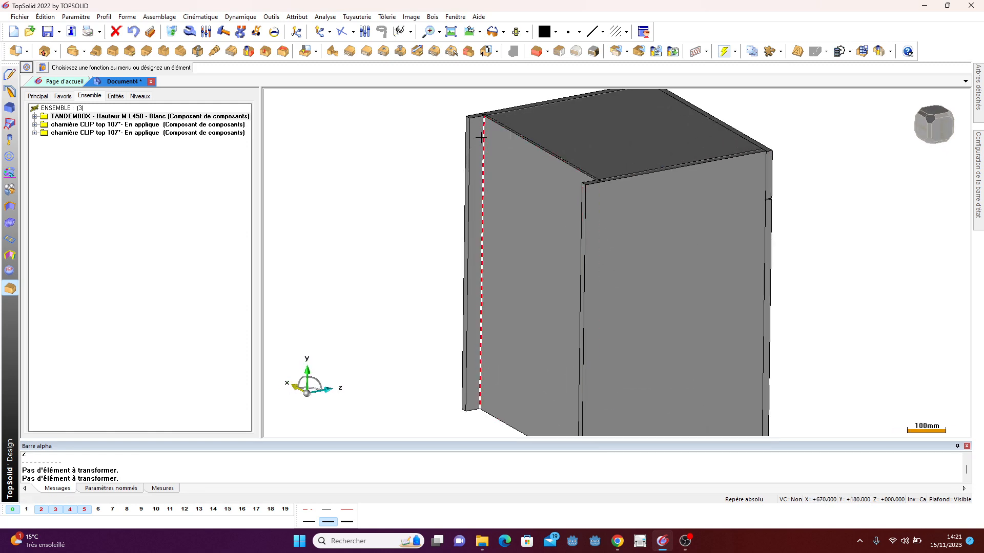
middle_click_drag(808, 177, 663, 244)
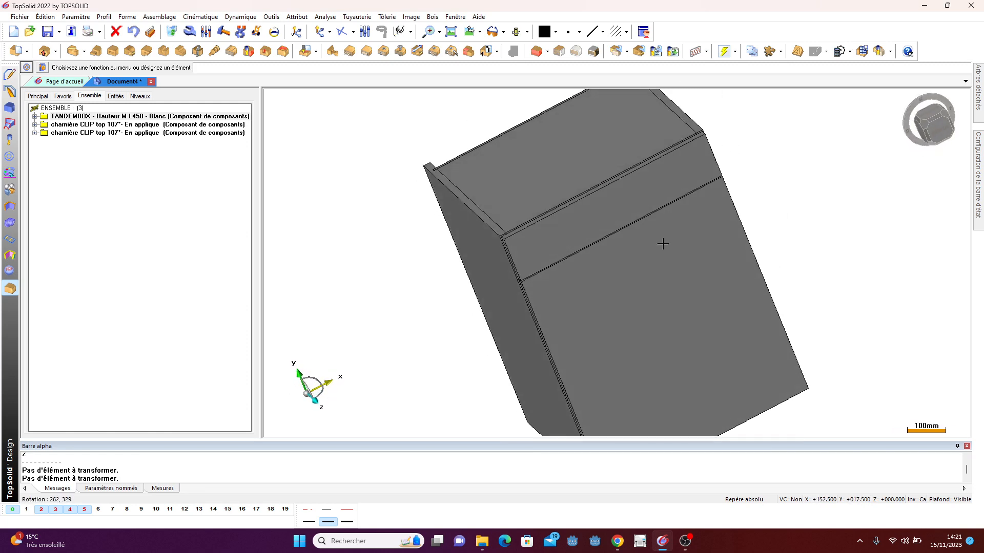
scroll(538, 168, "down", 3)
middle_click_drag(536, 169, 602, 203)
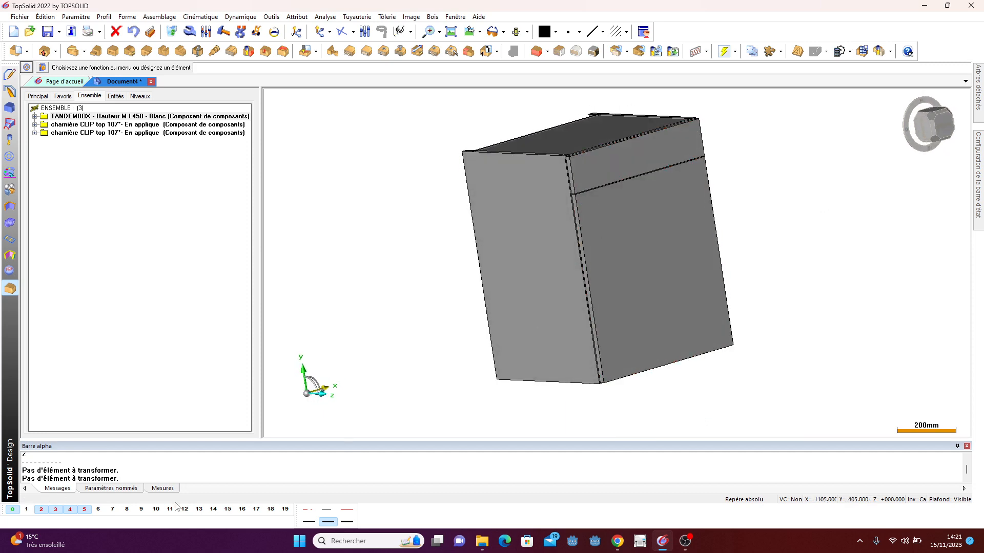
left_click(41, 509)
middle_click_drag(655, 299, 683, 279)
scroll(682, 138, "up", 3)
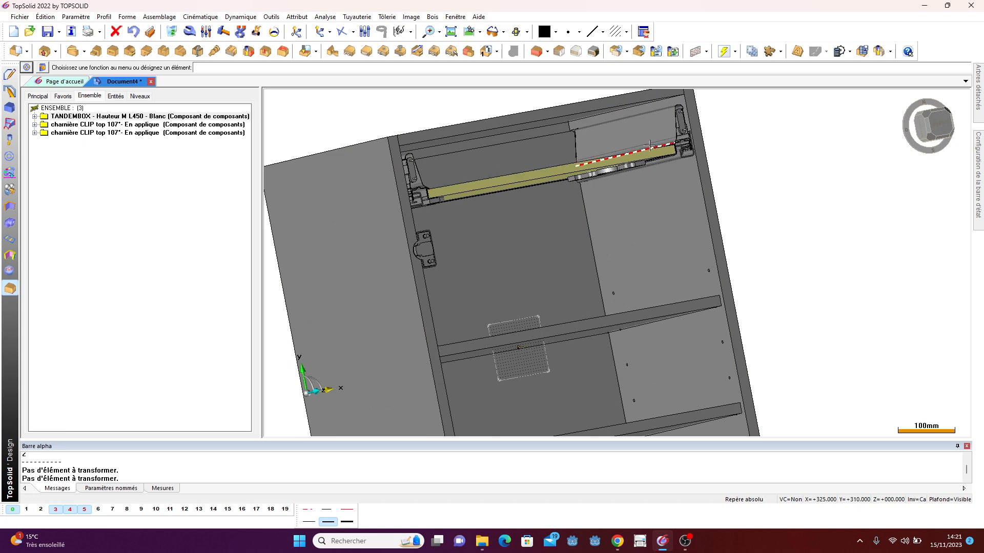
scroll(647, 144, "down", 4)
middle_click_drag(756, 192, 661, 225)
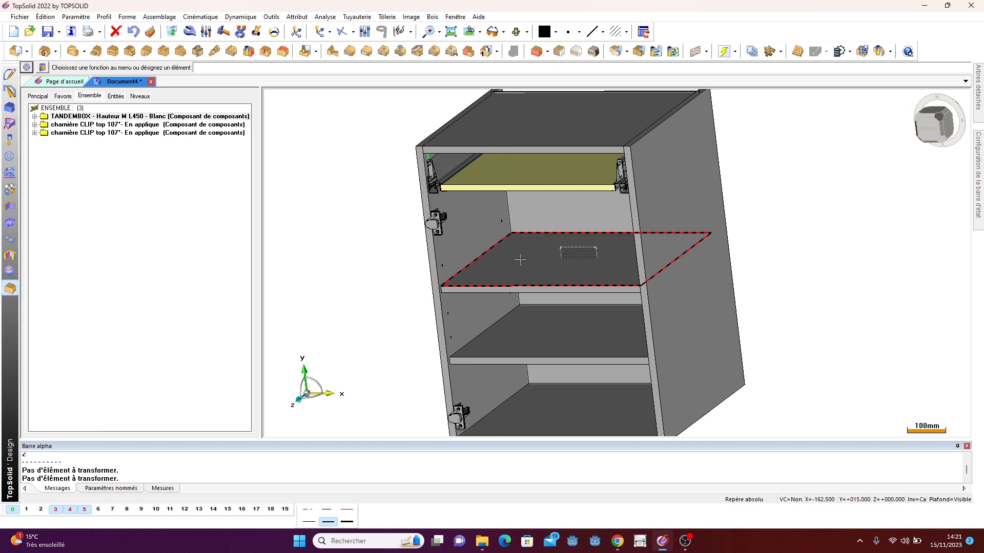
- Close the cabinet document without saving and start a new Design document
left_click(150, 81)
left_click(493, 291)
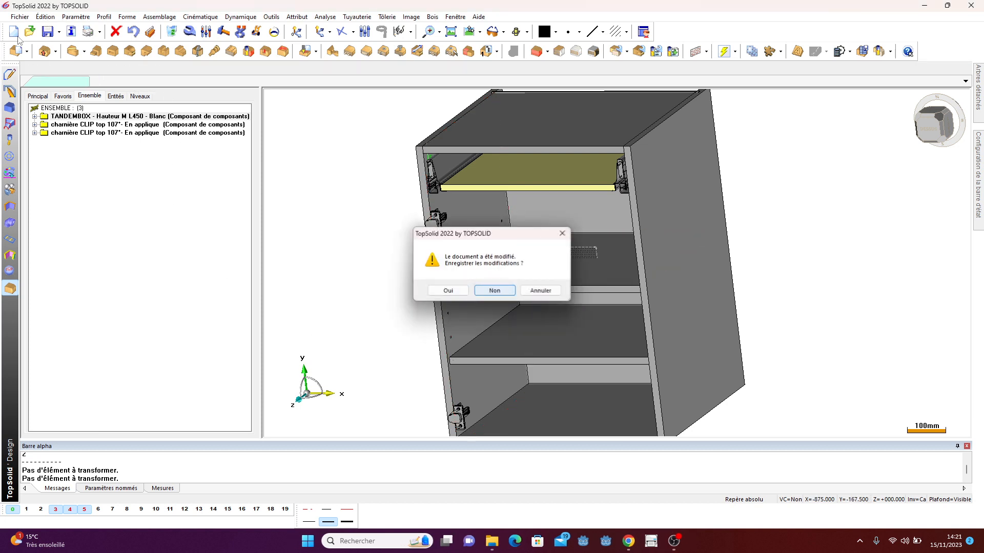
key("ctrl+n")
left_click(459, 349)
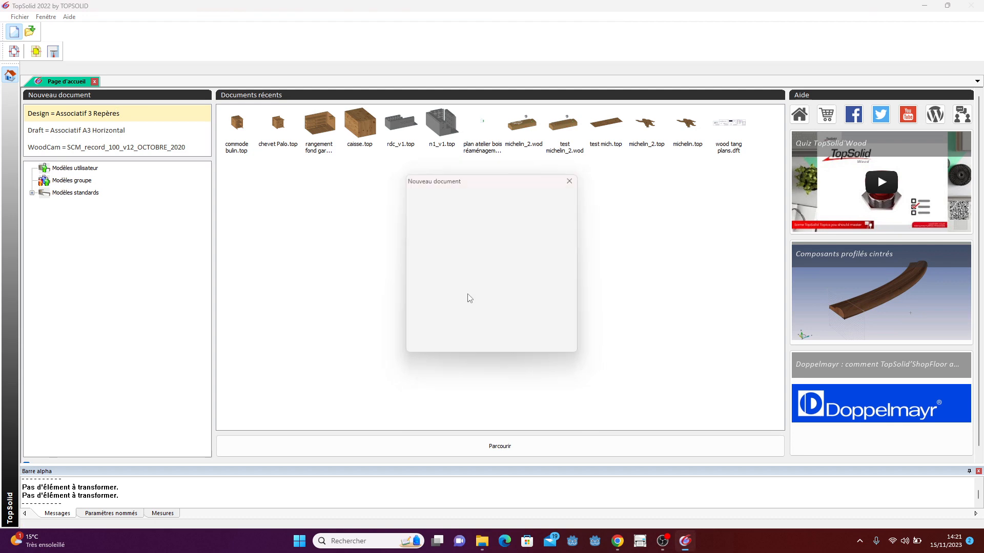
scroll(438, 256, "down", 4)
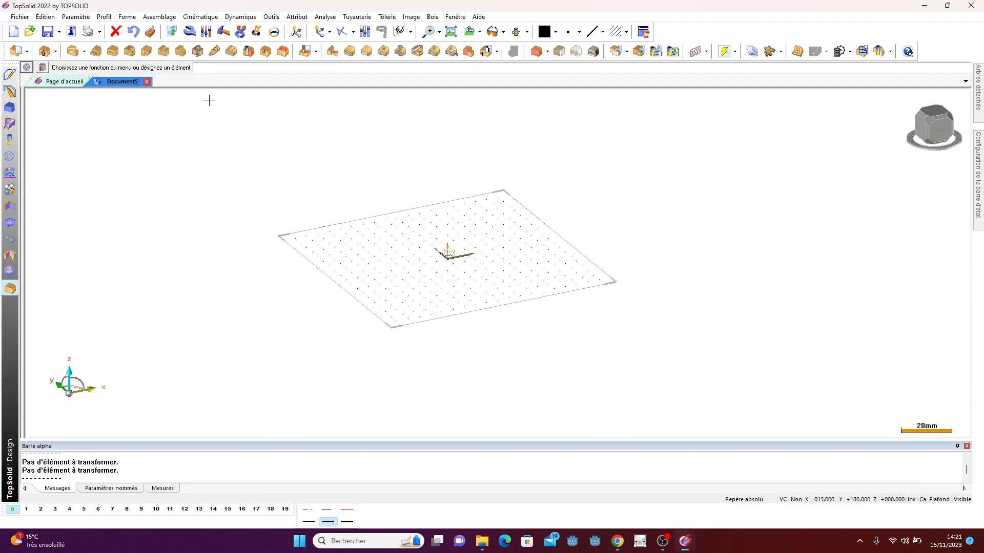
- Create a length parameter of 19 mm named epp with the designation ep px
left_click(82, 21)
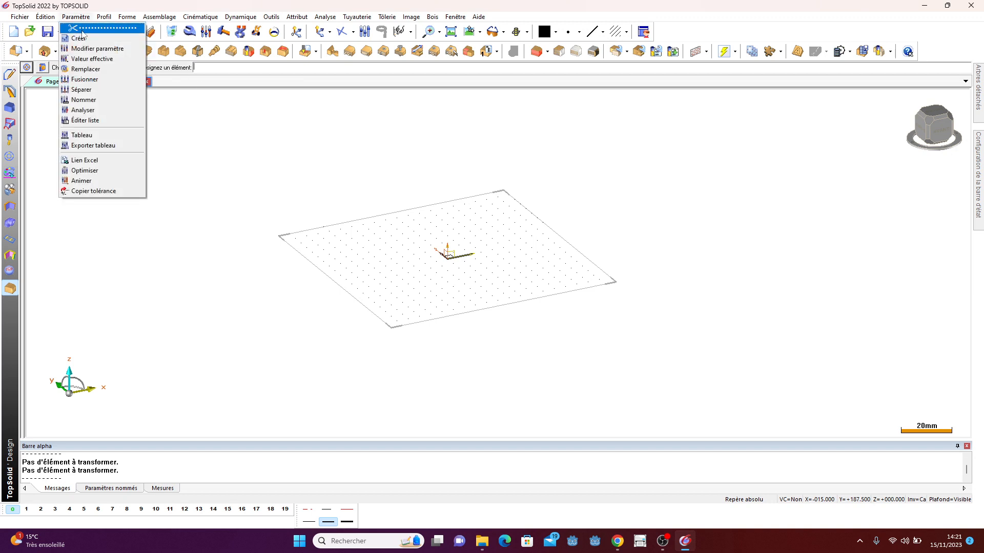
left_click(86, 39)
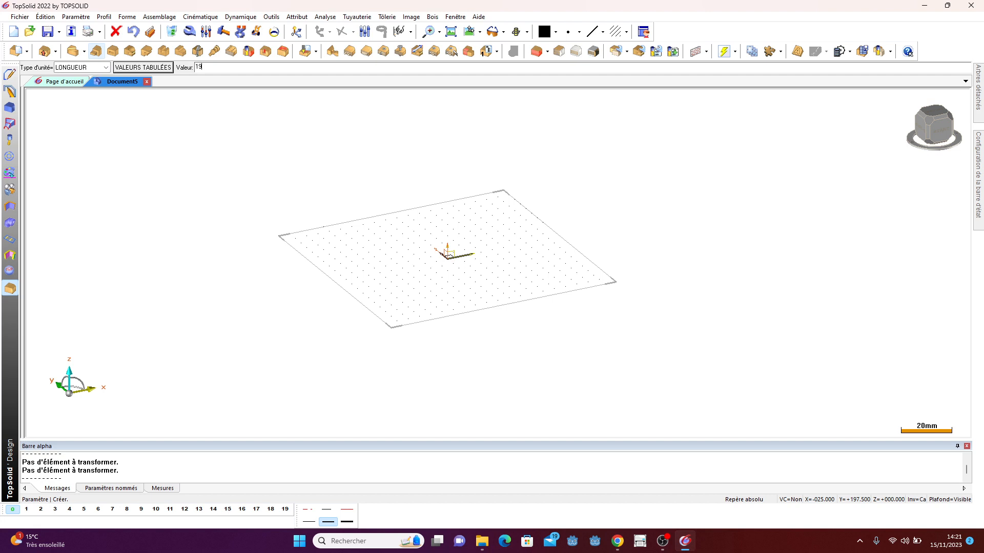
key("Return")
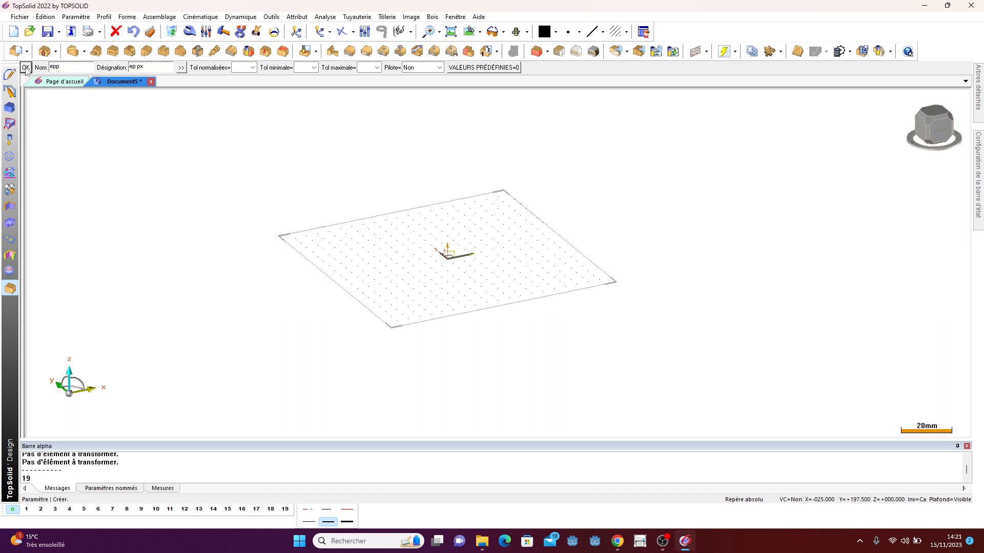
left_click(156, 69)
left_click(25, 68)
- Create the length parameters htc=800 and lc=500
left_click(42, 68)
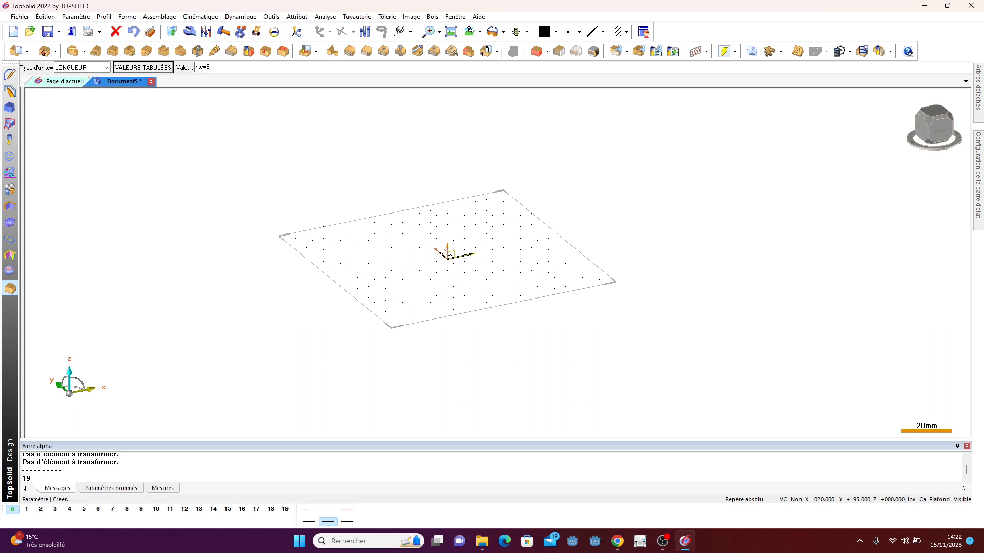
key("Return")
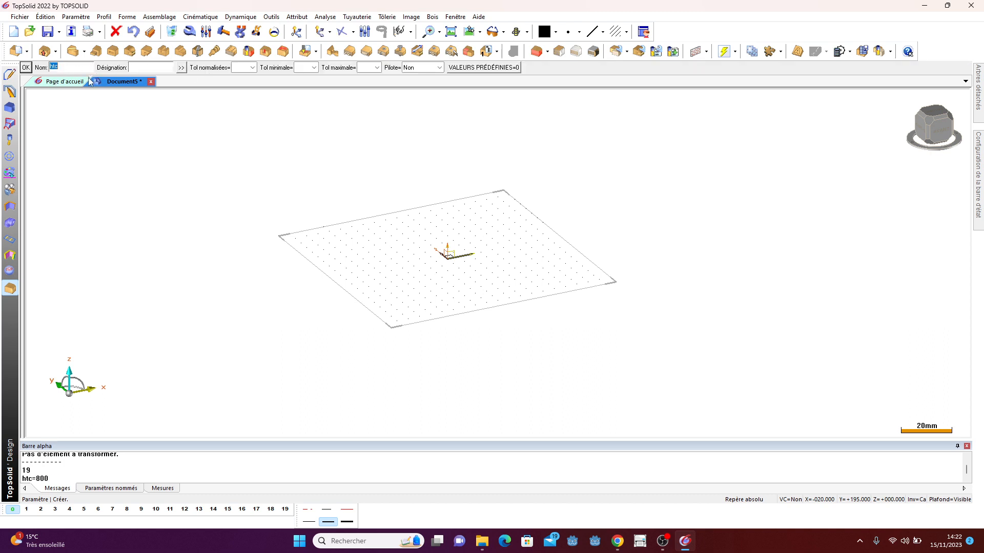
left_click(27, 70)
left_click(31, 70)
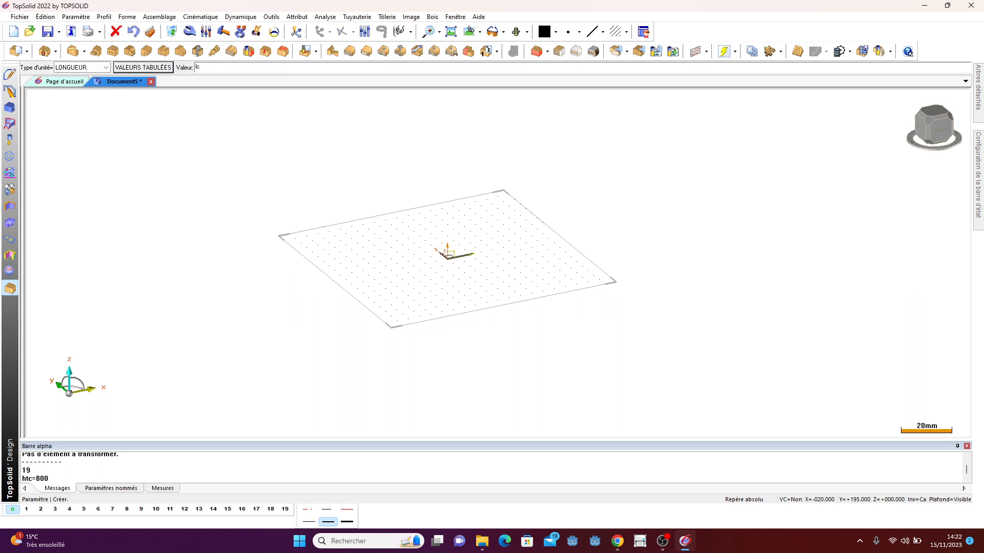
type("lc=500")
key("Return")
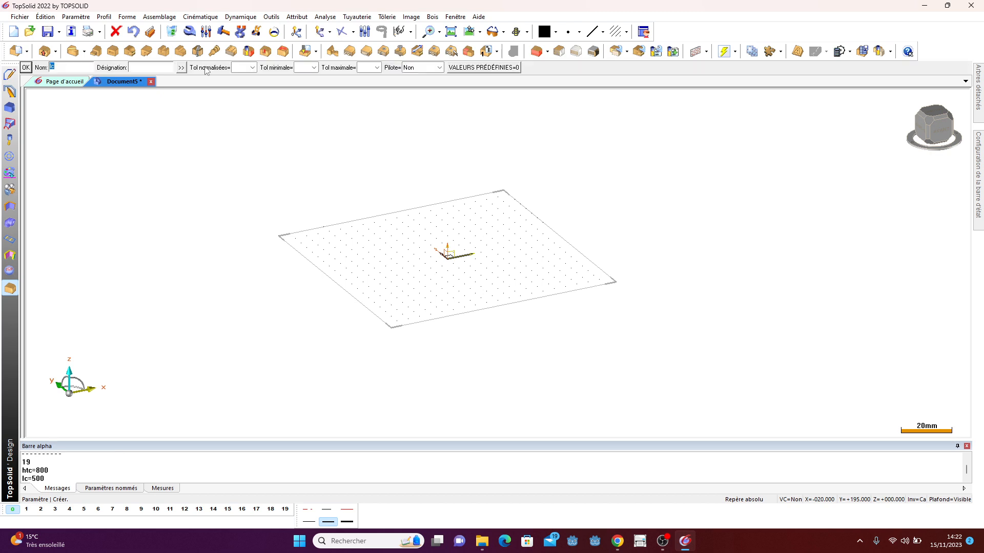
left_click(26, 68)
- Create the length parameters pc=540 and jp=3
left_click(32, 70)
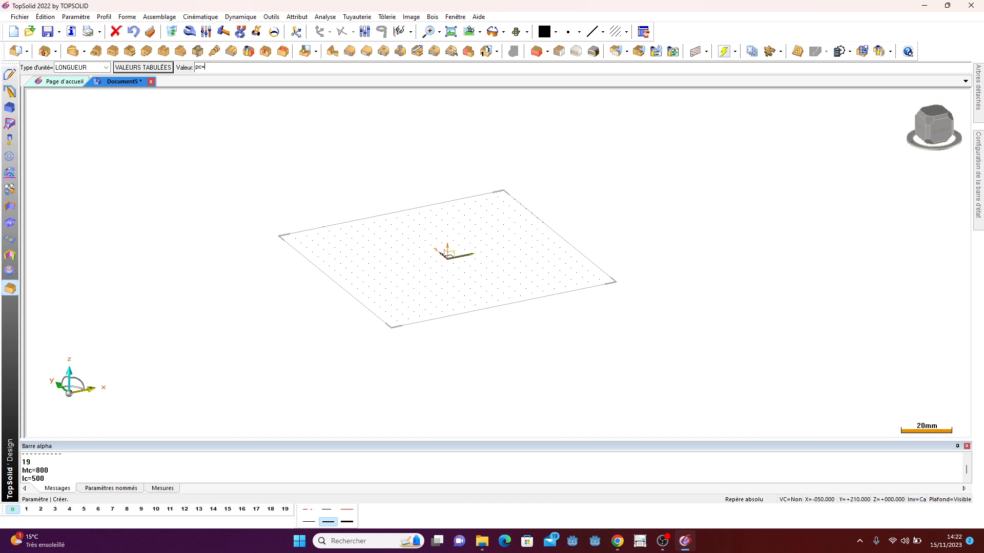
type("pc=540")
key("Return")
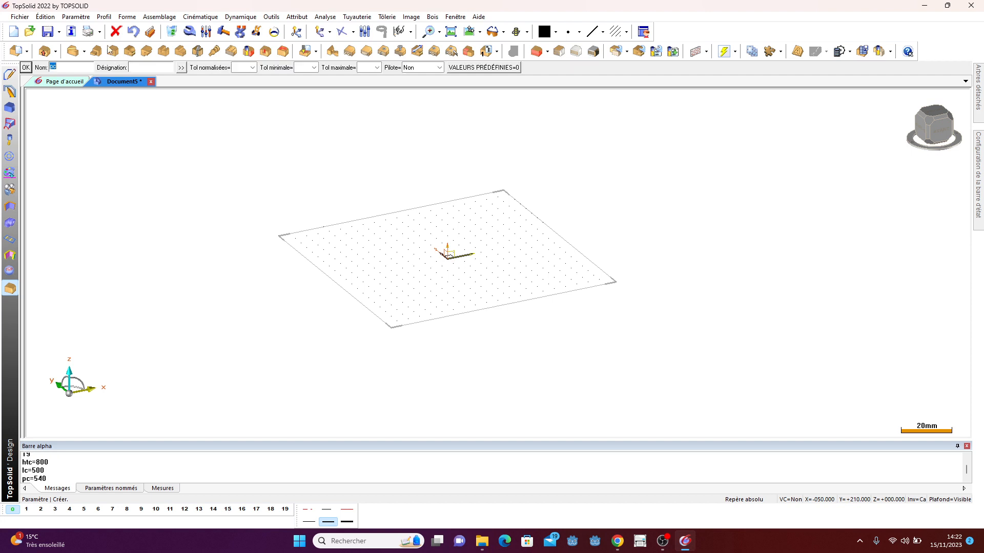
left_click(25, 67)
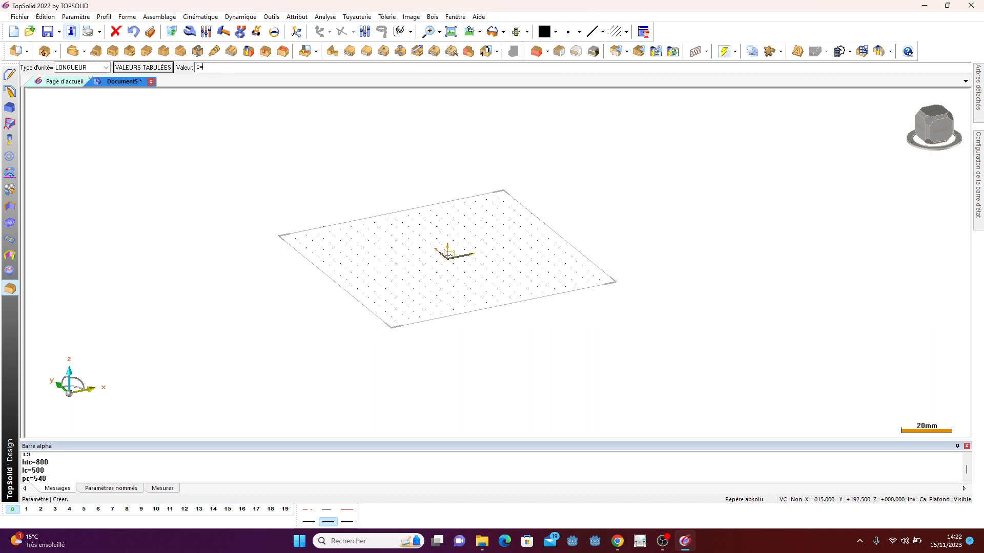
type("jp=3")
key("Return")
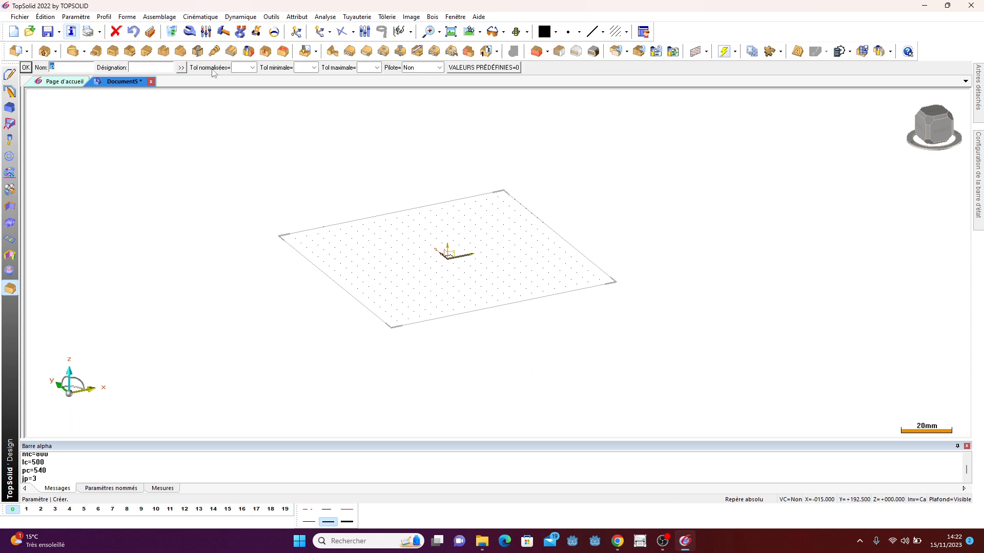
left_click(29, 70)
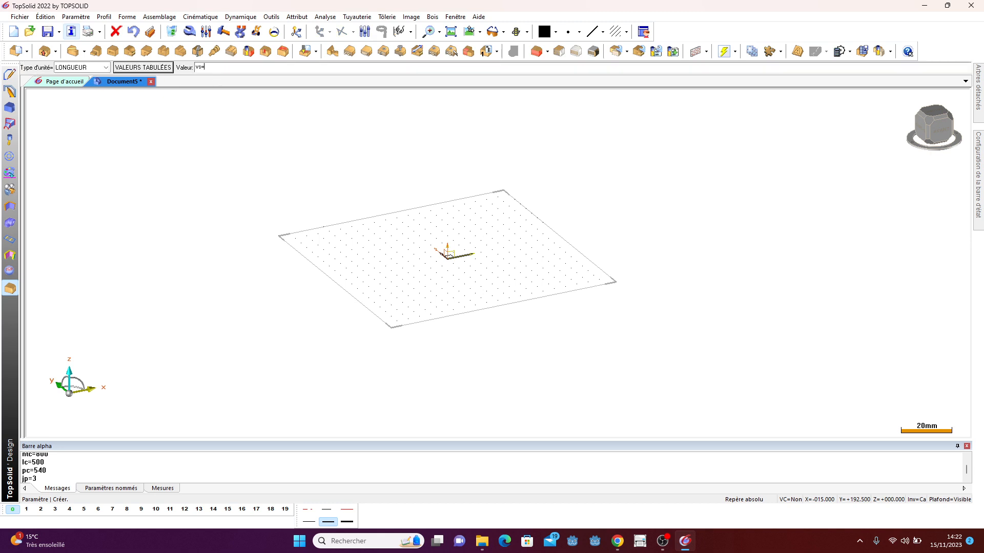
- Create the length parameters vs=50 and htt=130, choosing no text for the last one
type("vs=50")
key("Return")
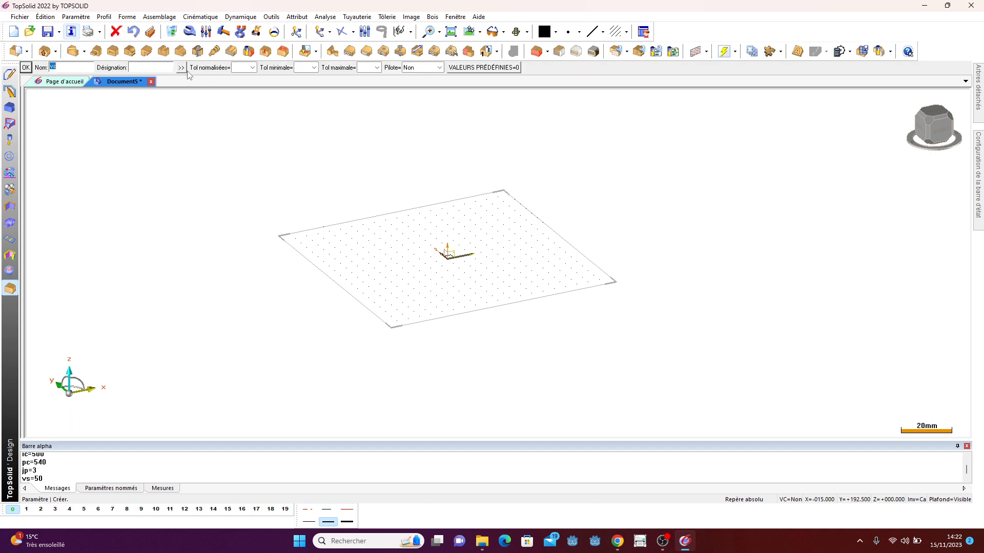
left_click(30, 71)
left_click(30, 70)
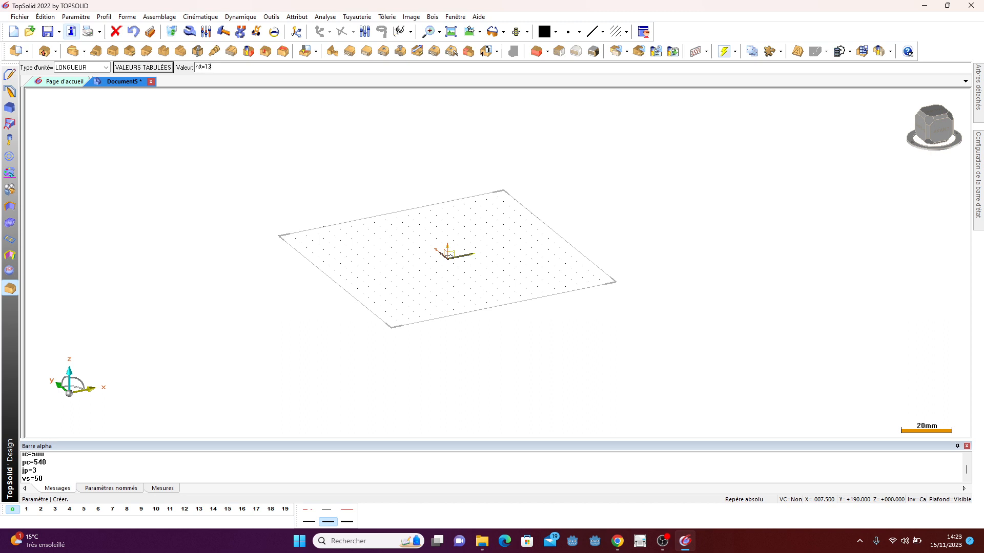
key("Return")
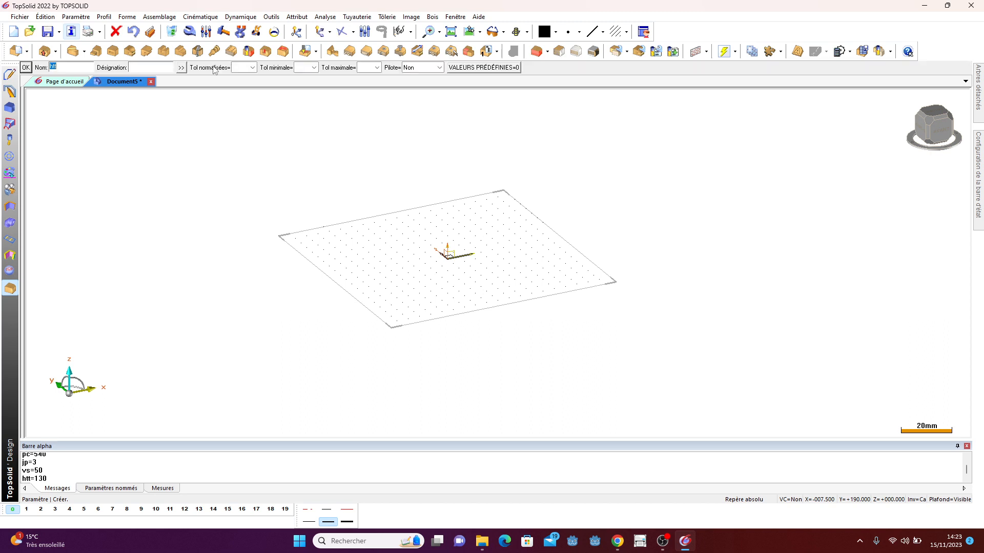
left_click(28, 68)
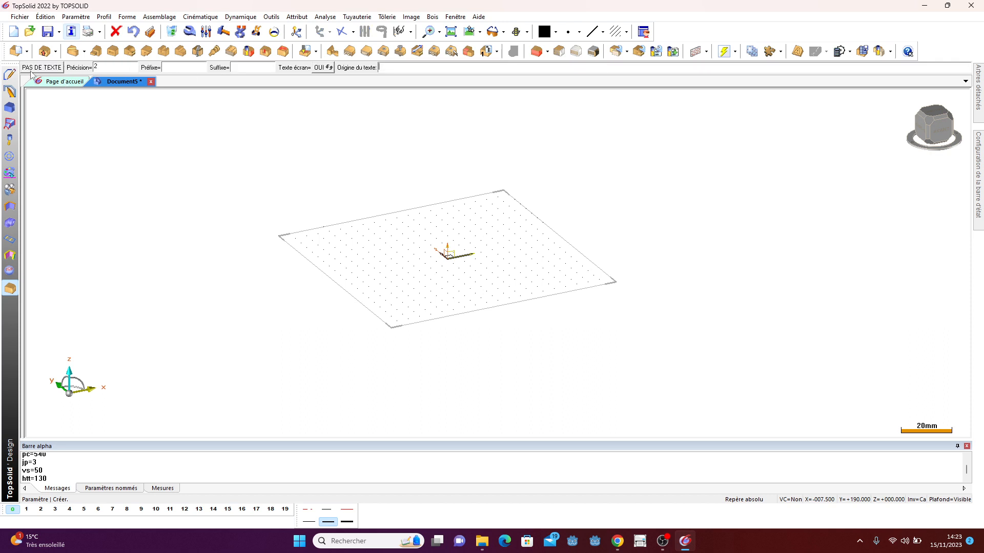
left_click(34, 70)
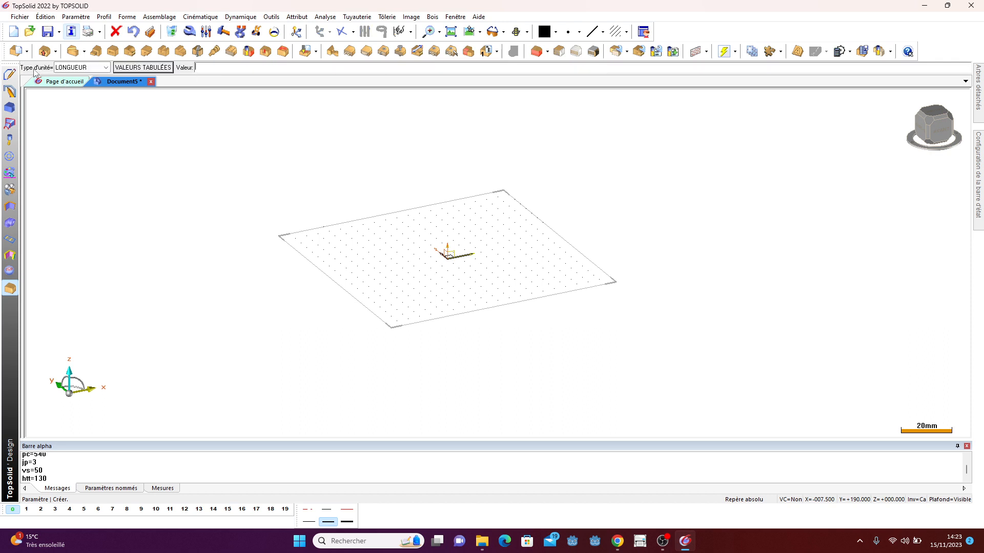
- Exit parameter creation and expand the parameters in the entities tree to review them
double_click(23, 110)
left_click(117, 98)
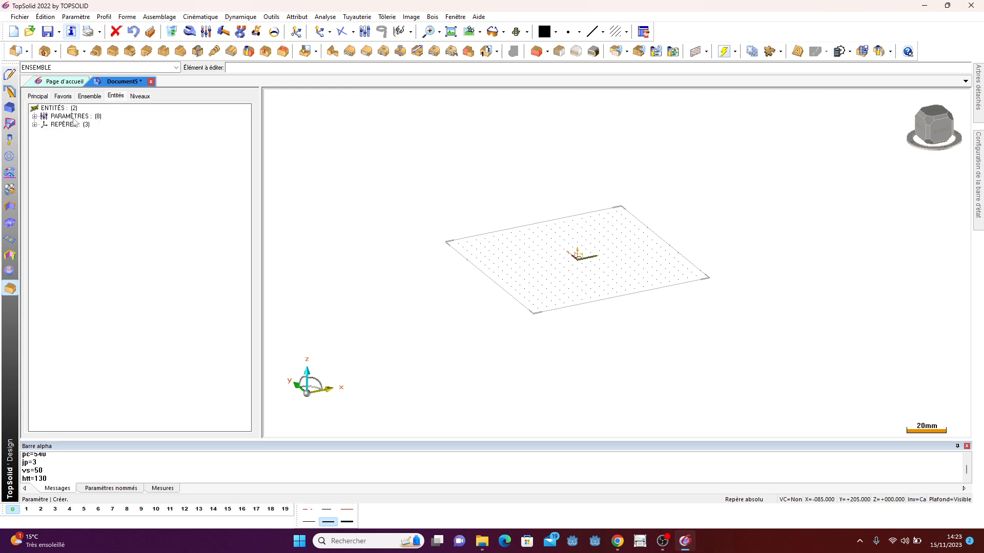
left_click(34, 117)
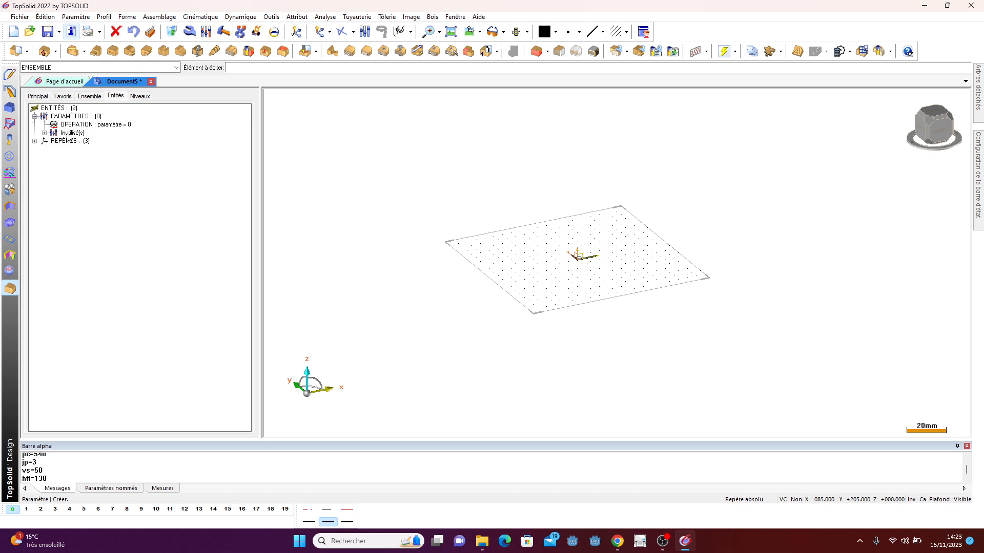
left_click(45, 133)
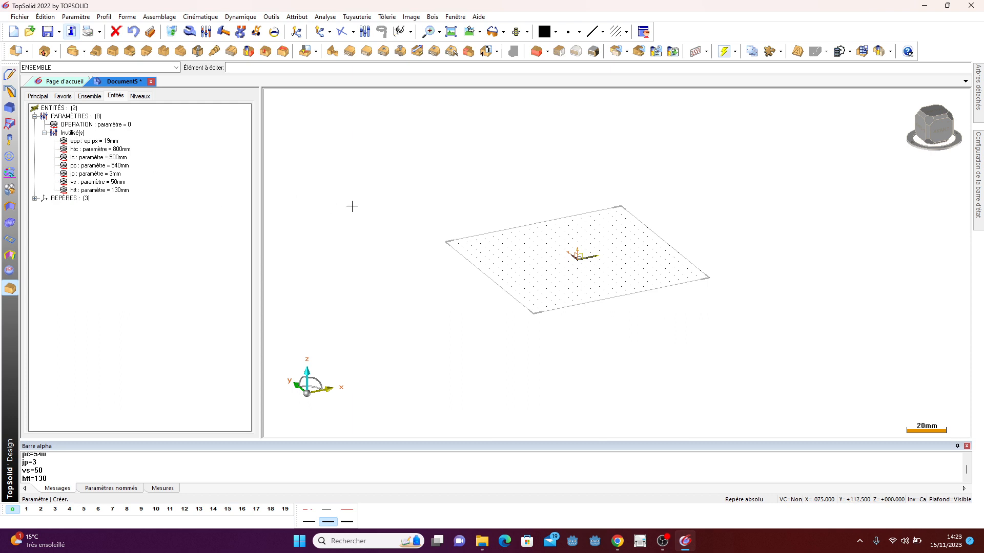
scroll(505, 195, "down", 1)
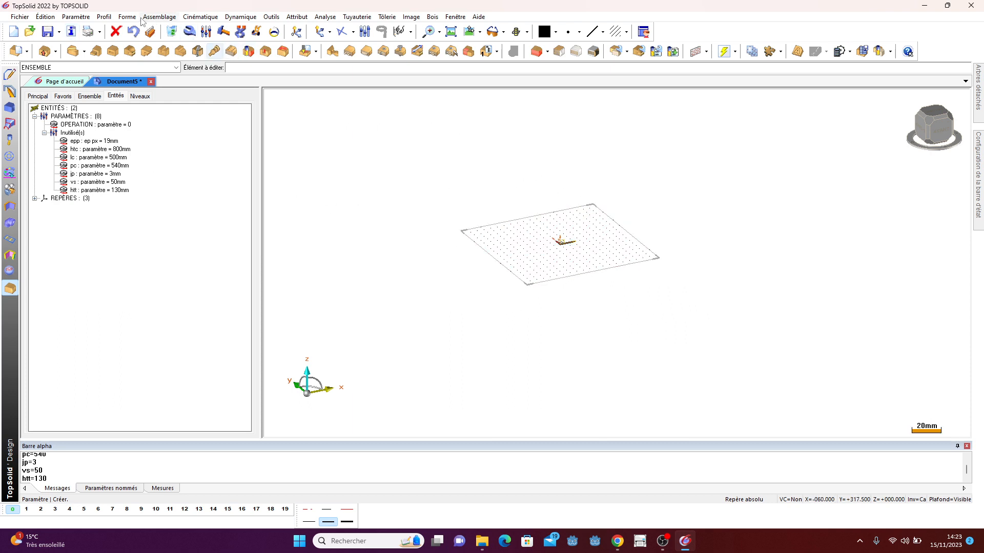
- Create a centred block with X length lc, Y length htc and Z length pc, aligned on the origin
left_click(127, 17)
left_click(147, 70)
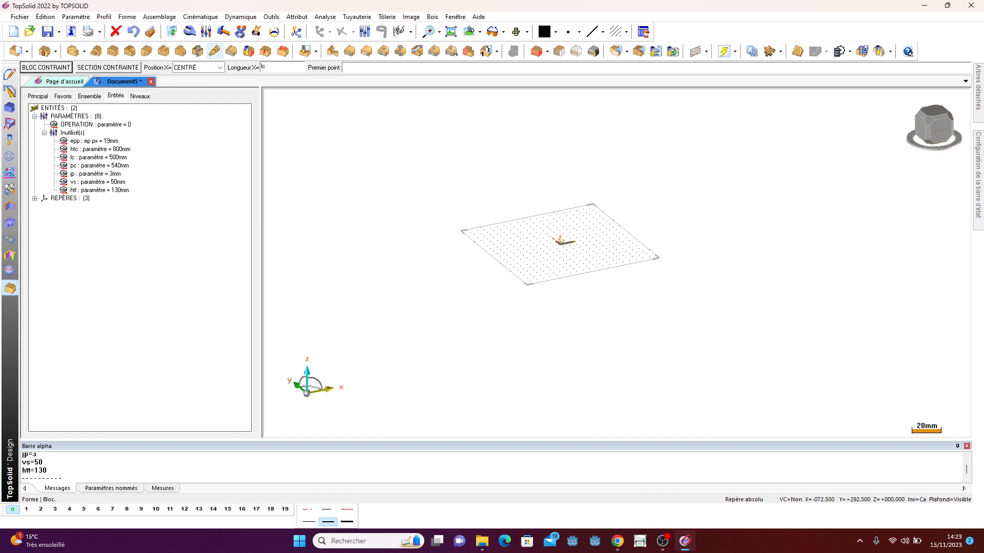
key("Return")
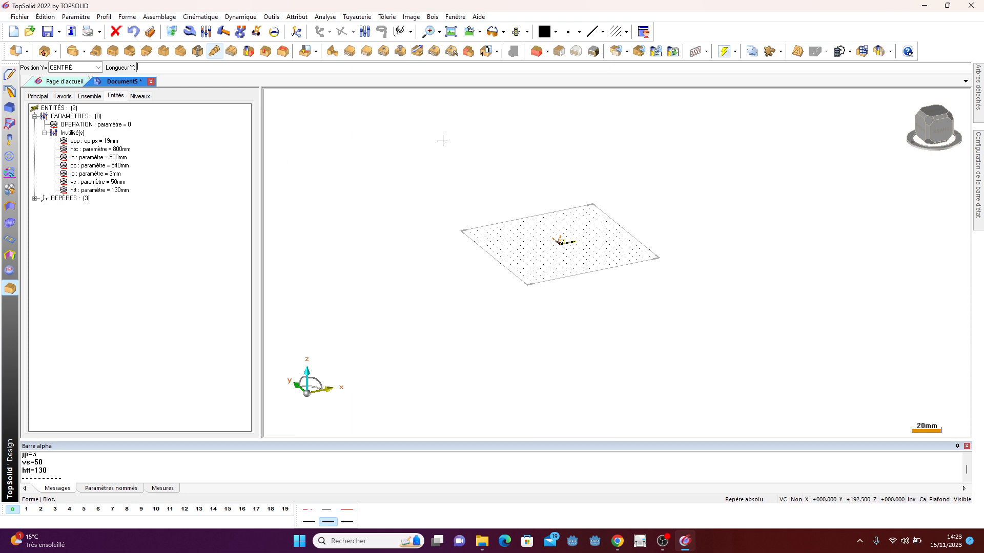
middle_click_drag(441, 141, 605, 211)
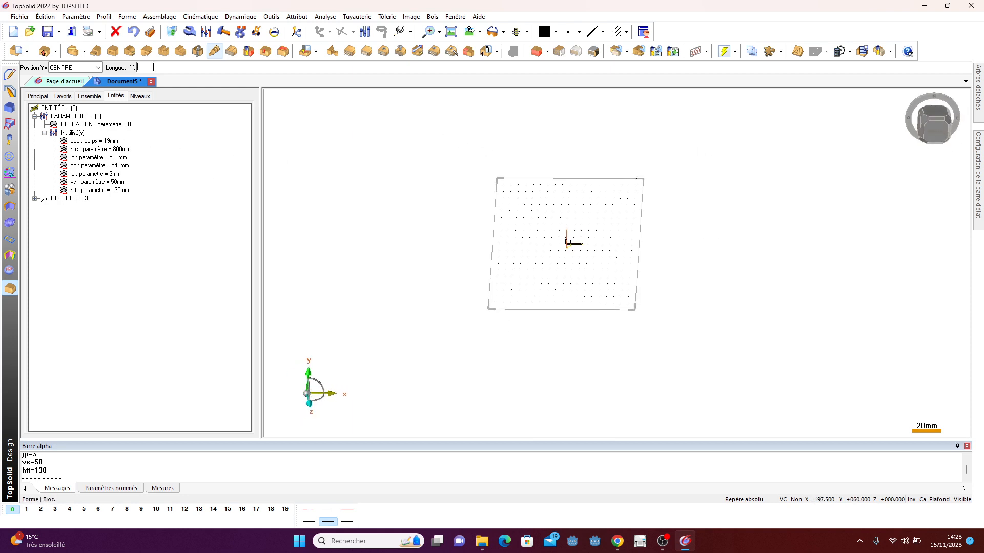
key("Return")
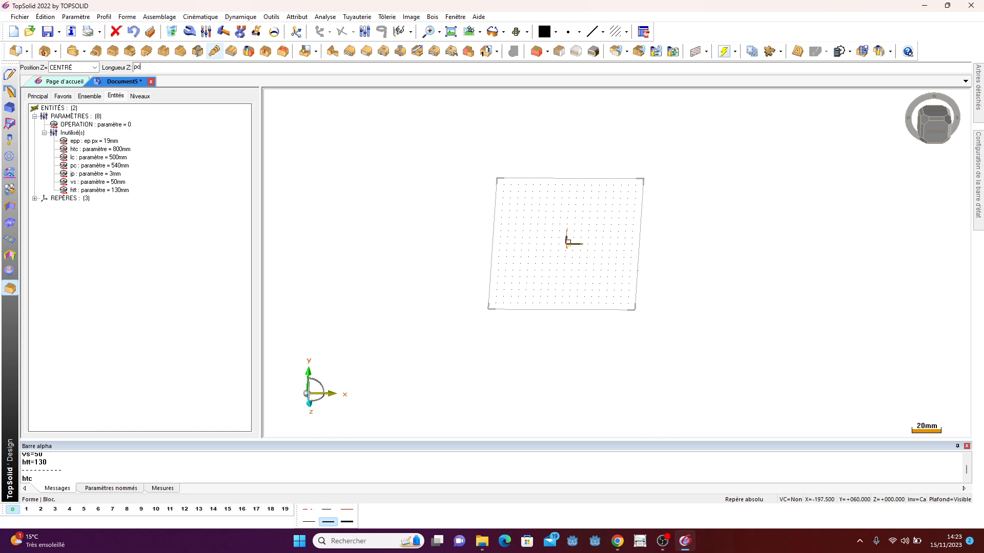
type("pc")
key("Return")
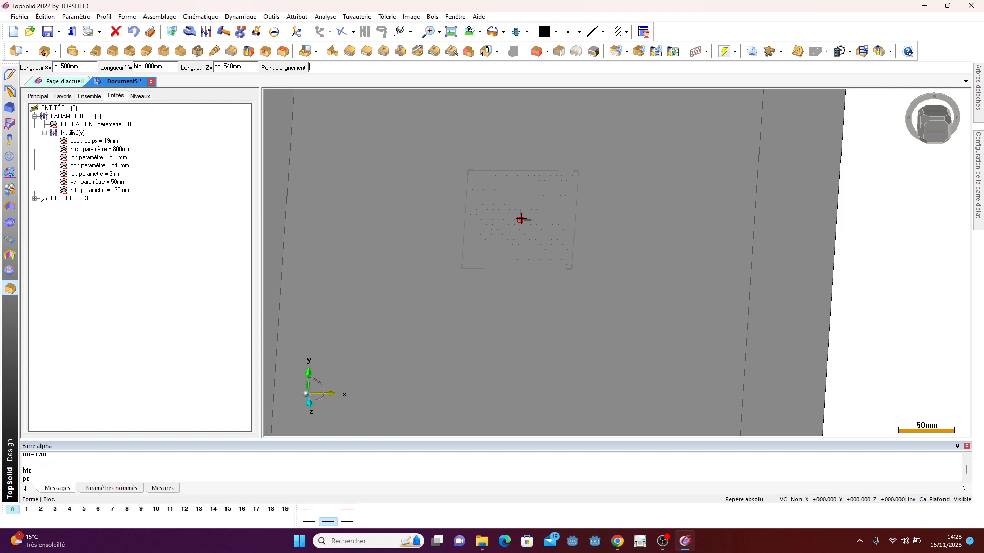
left_click(520, 219)
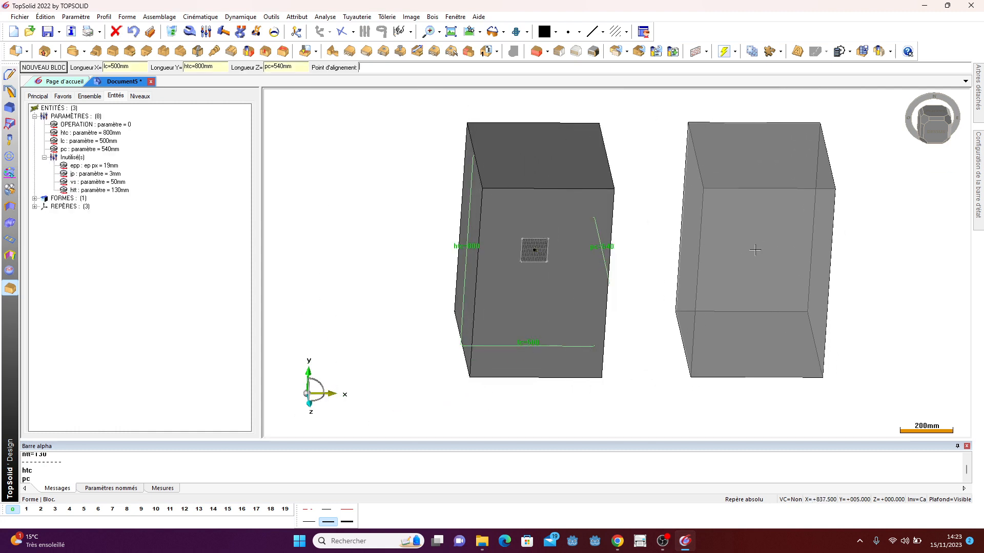
- Make the cabinet volume transparent at transparency level 8
key("Escape")
middle_click_drag(717, 237, 685, 235)
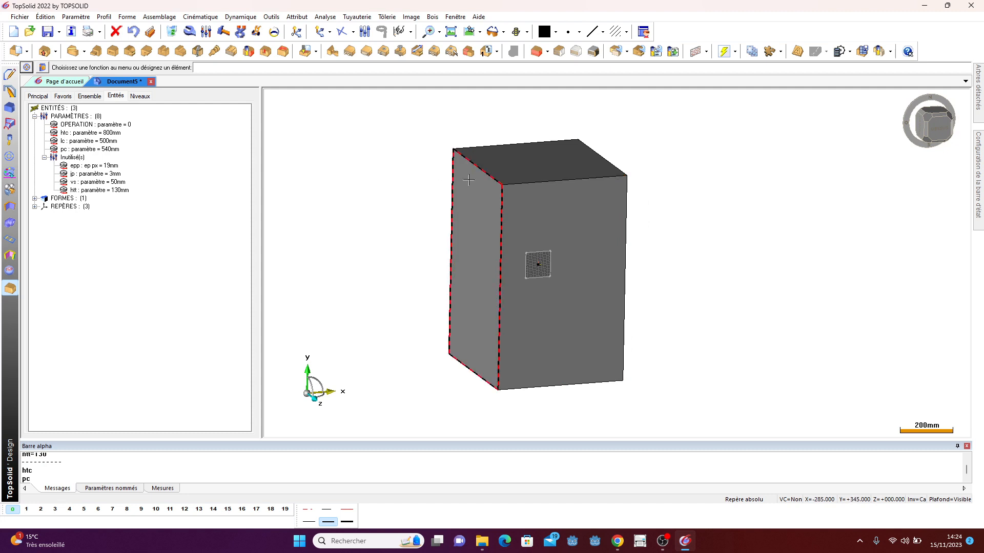
left_click(10, 174)
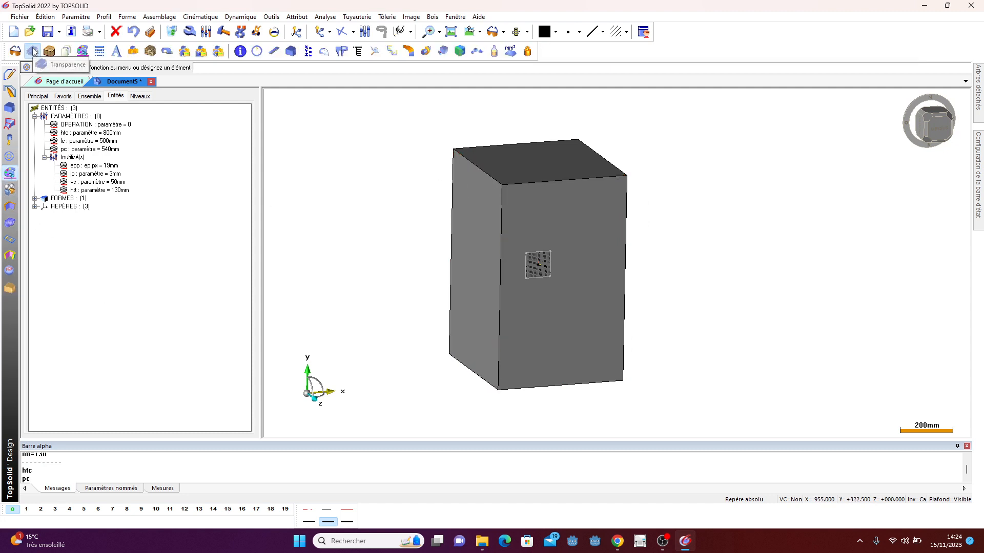
left_click(33, 51)
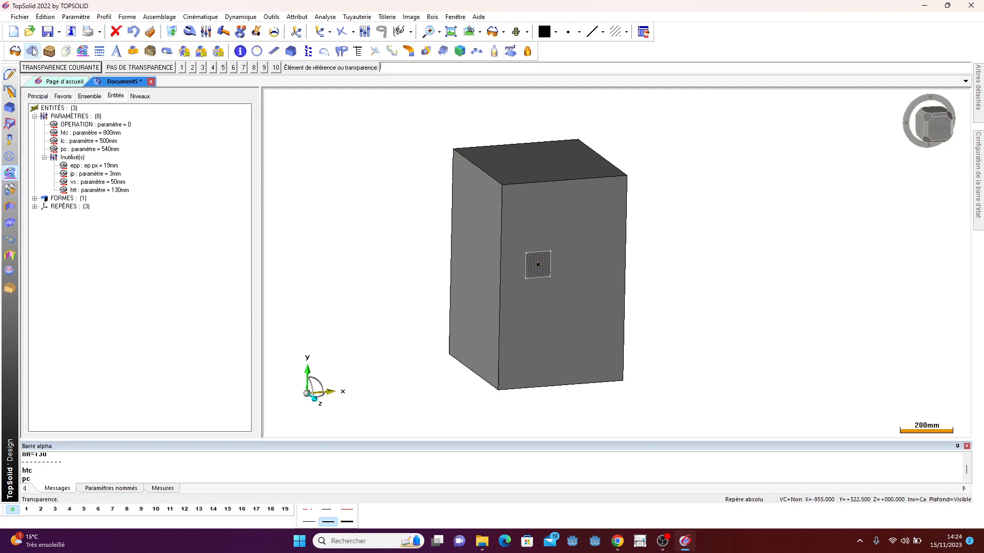
left_click(253, 68)
left_click(564, 165)
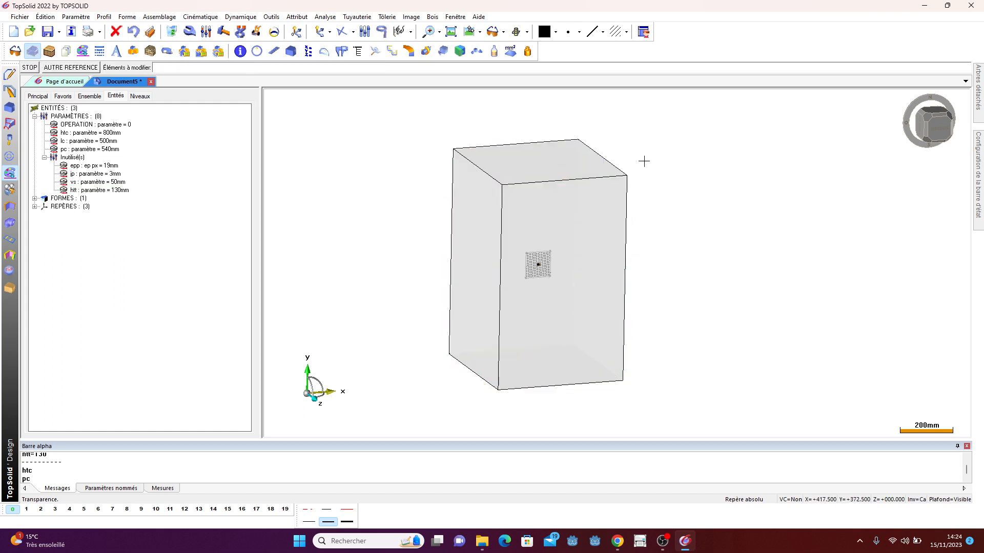
middle_click_drag(709, 188, 695, 233)
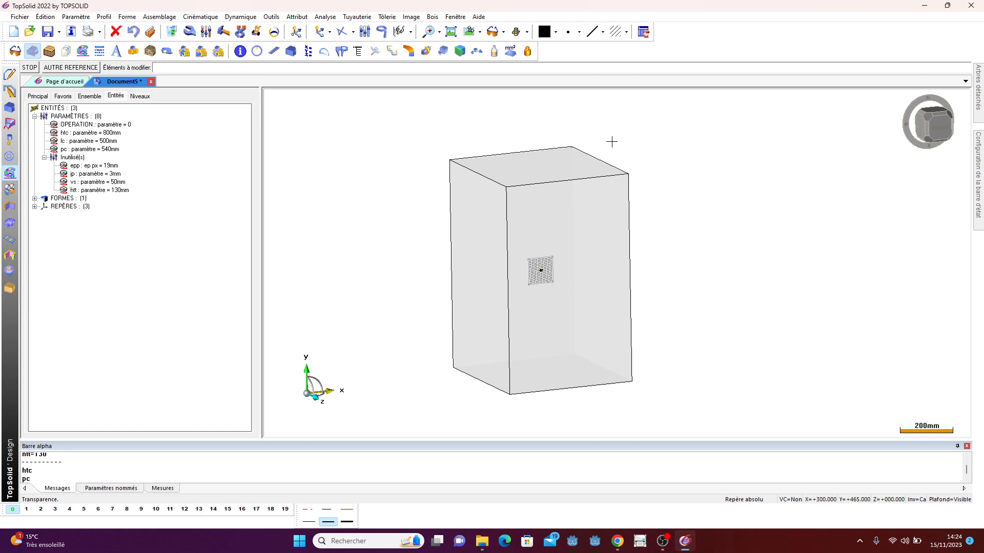
- Start a constrained panel with thickness epp and place it against the volume's left side, oriented inward
left_click(10, 289)
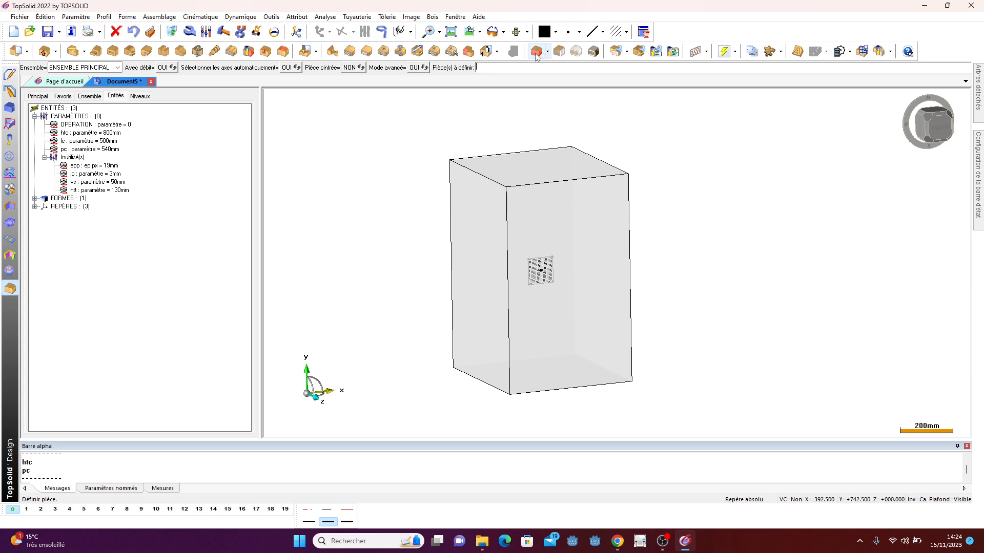
left_click(536, 52)
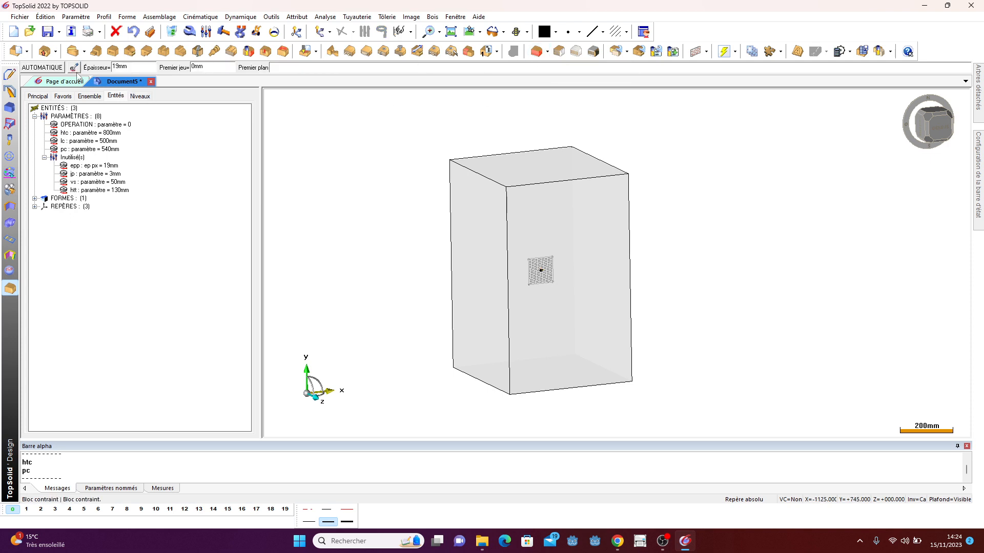
left_click(199, 68)
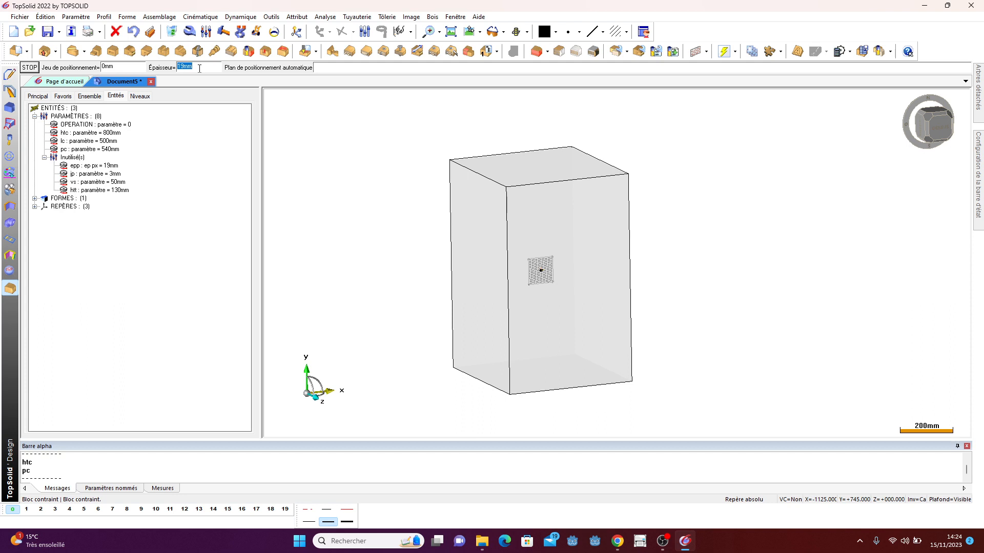
type("epp")
key("Return")
left_click(471, 235)
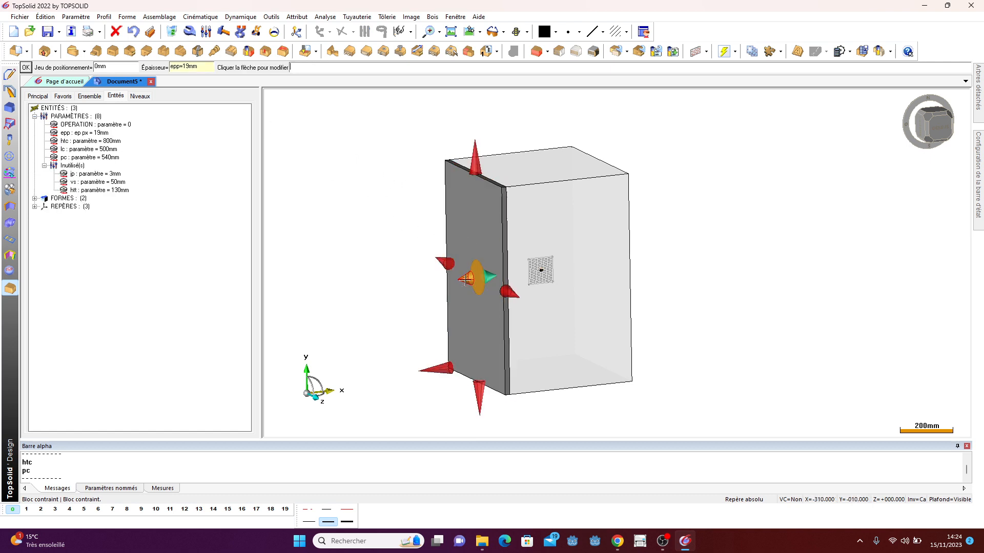
left_click(466, 279)
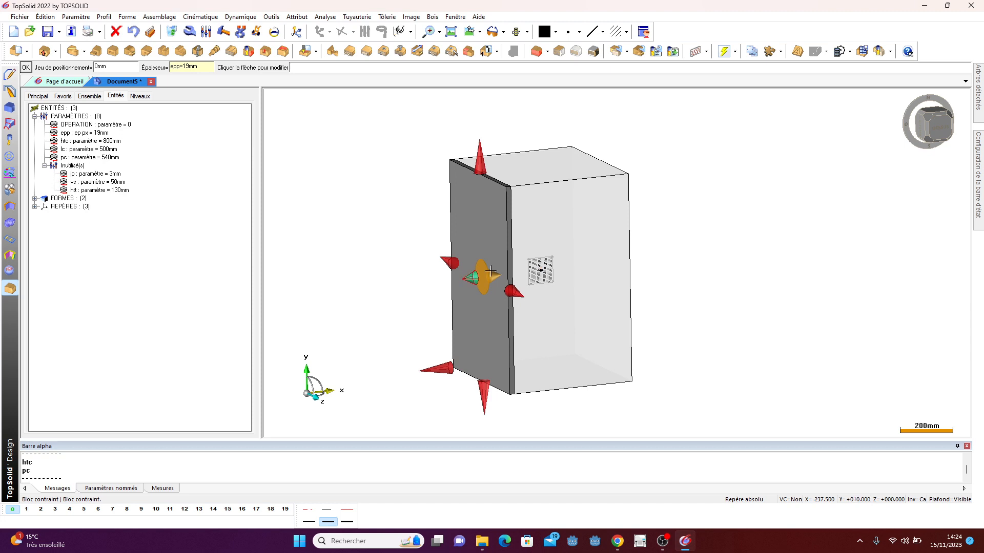
left_click(740, 223)
- Add a constrained panel of thickness epp against the volume's right side, oriented inward
middle_click_drag(804, 248, 709, 257)
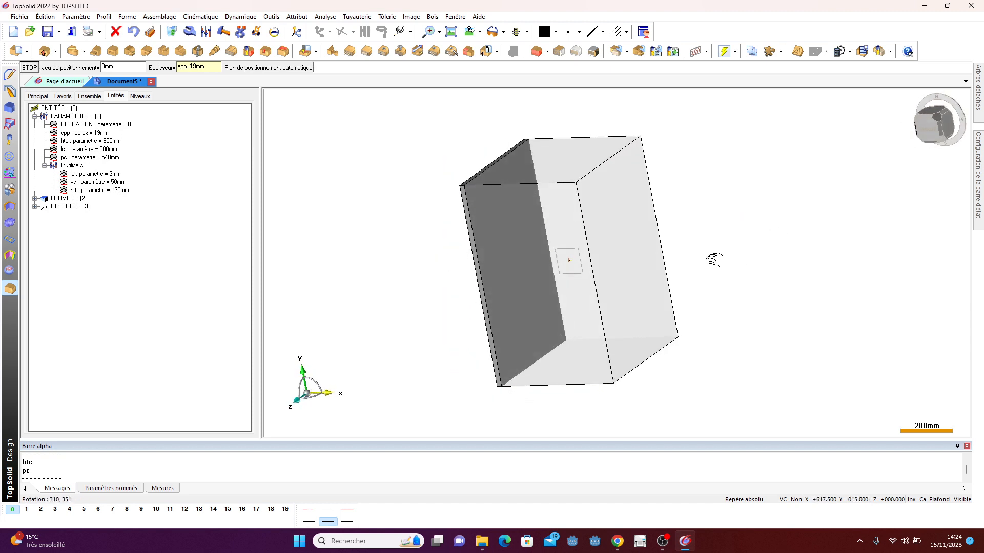
left_click(619, 225)
scroll(620, 232, "up", 2)
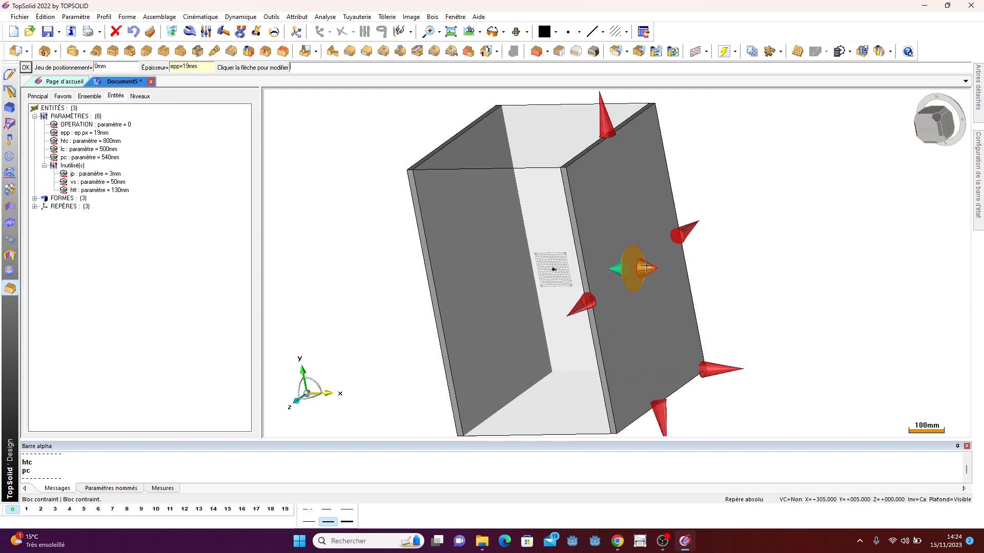
left_click(646, 266)
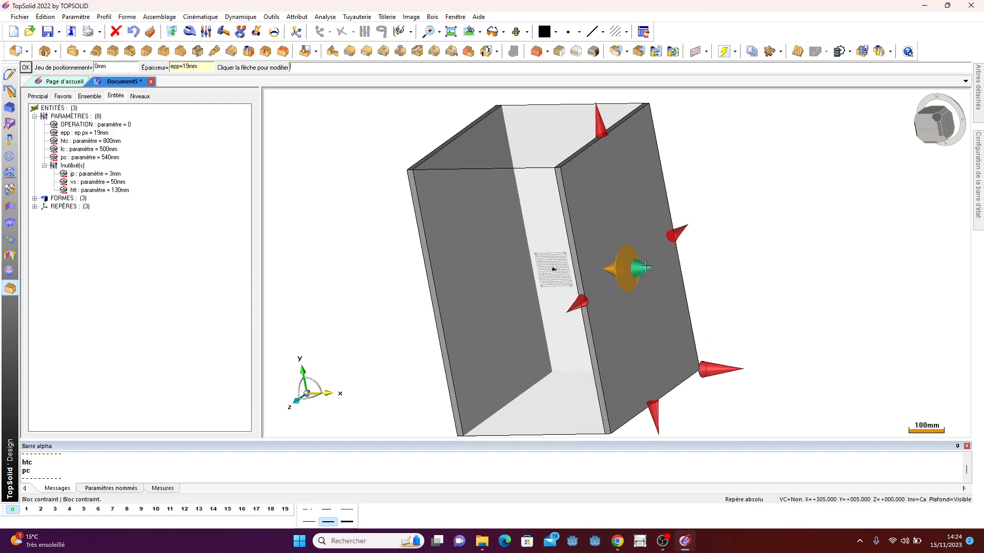
middle_click(752, 173)
- Add a top panel against the volume's upper face, limiting its length between the inner faces of the two side panels
scroll(761, 260, "down", 3)
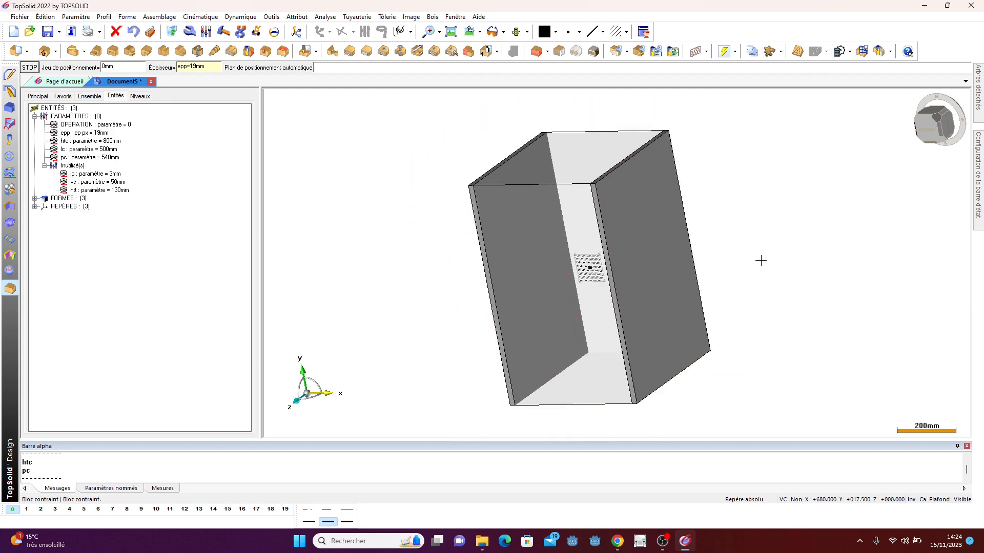
left_click(589, 166)
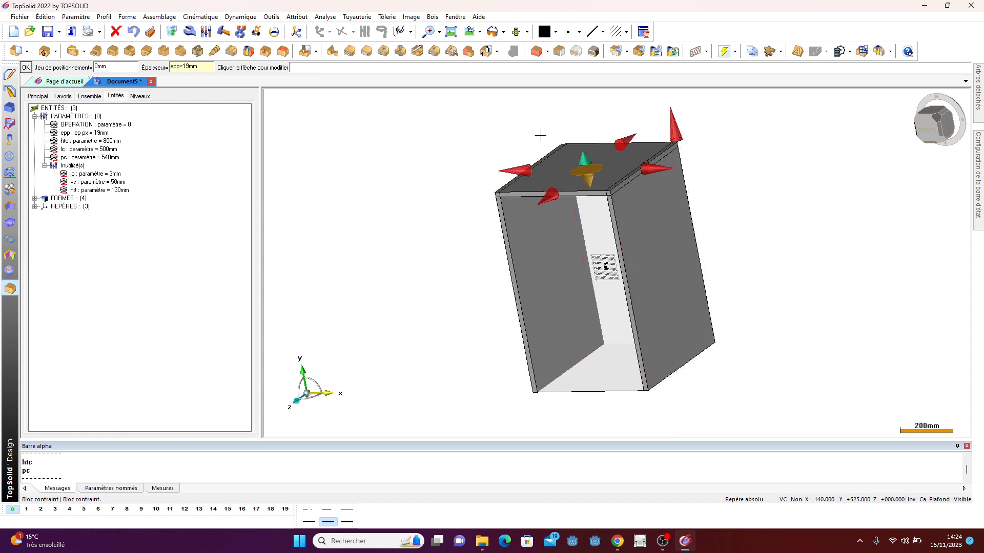
scroll(476, 228, "up", 3)
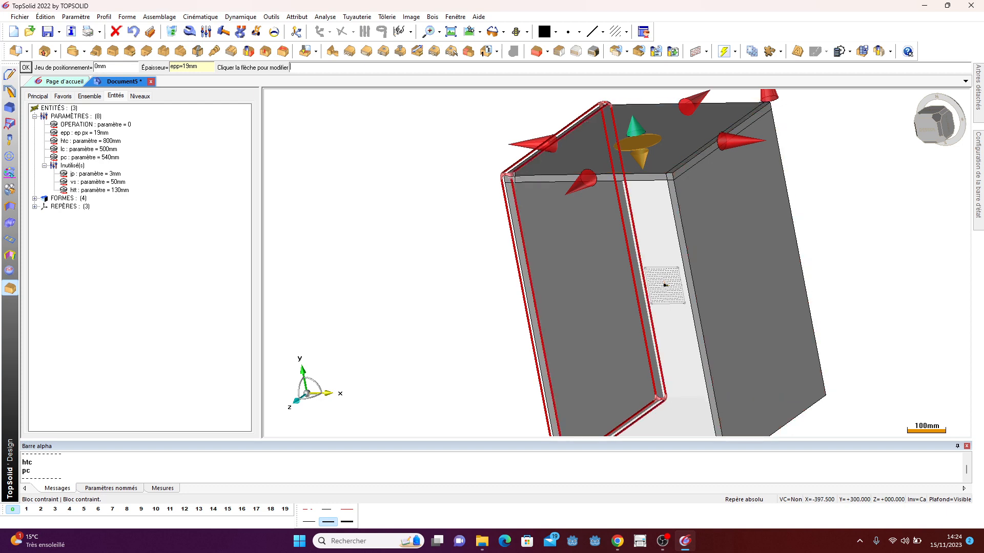
left_click(535, 144)
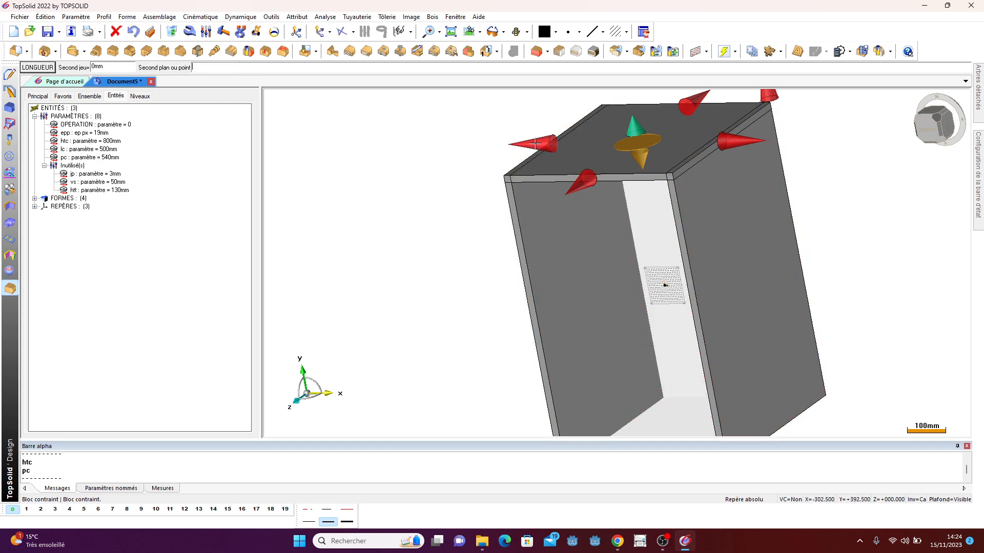
left_click(532, 201)
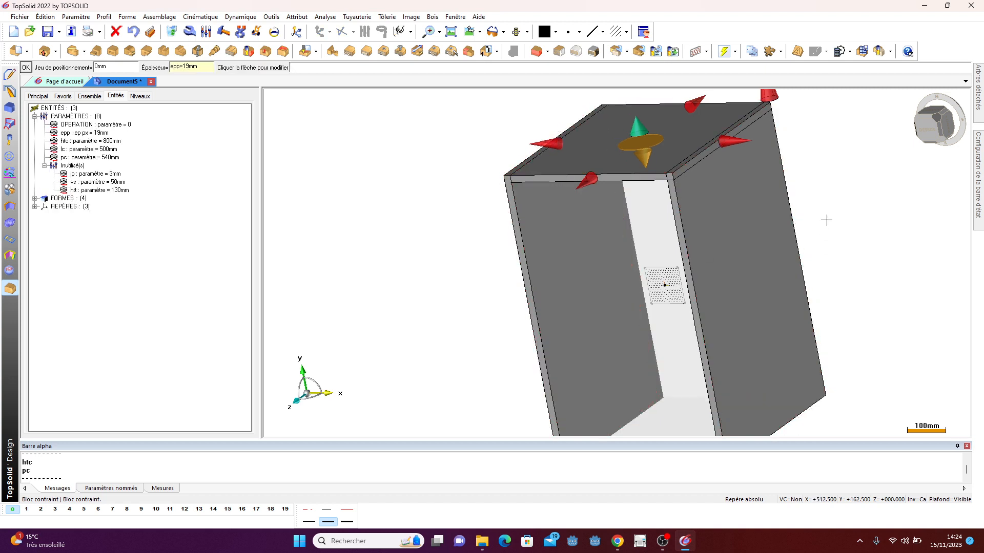
left_click(736, 142)
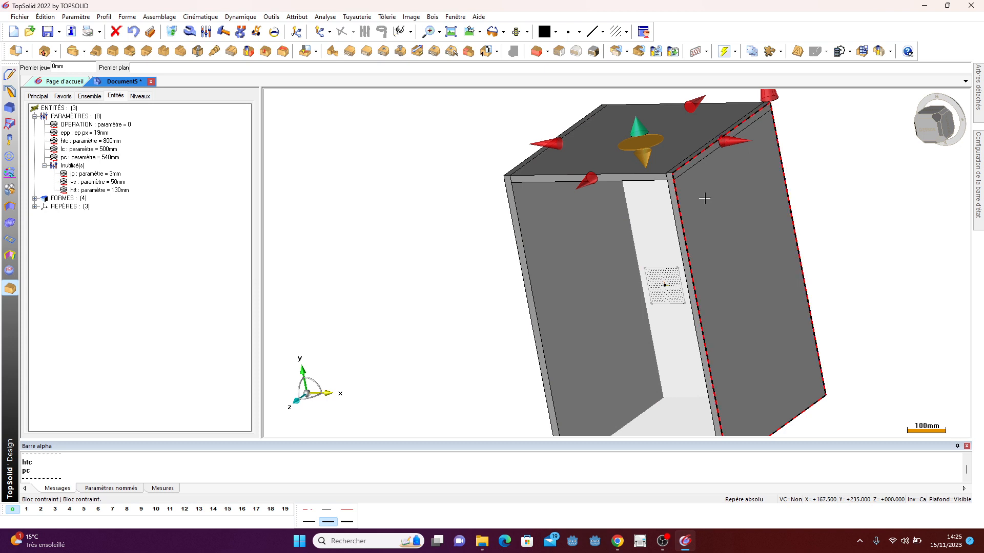
middle_click(705, 198)
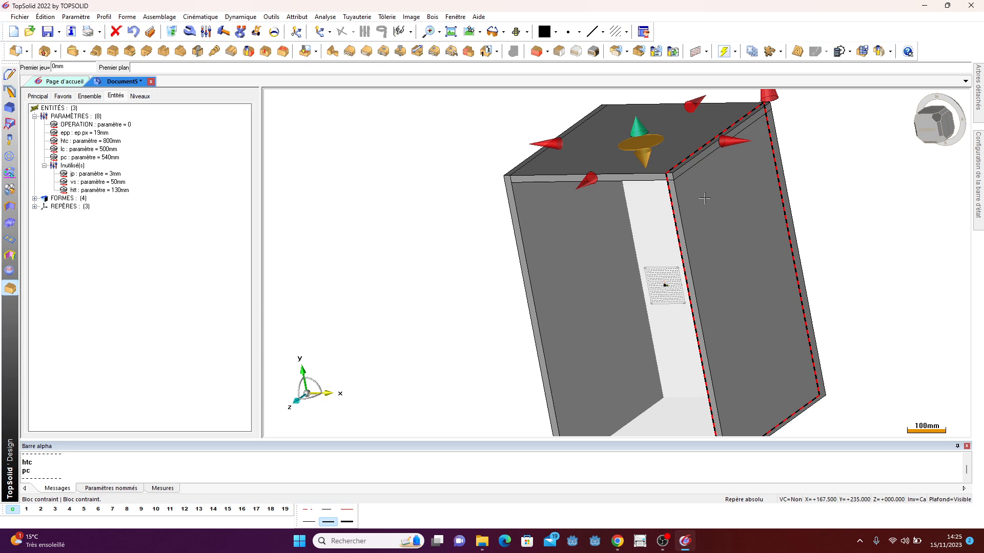
left_click(705, 198)
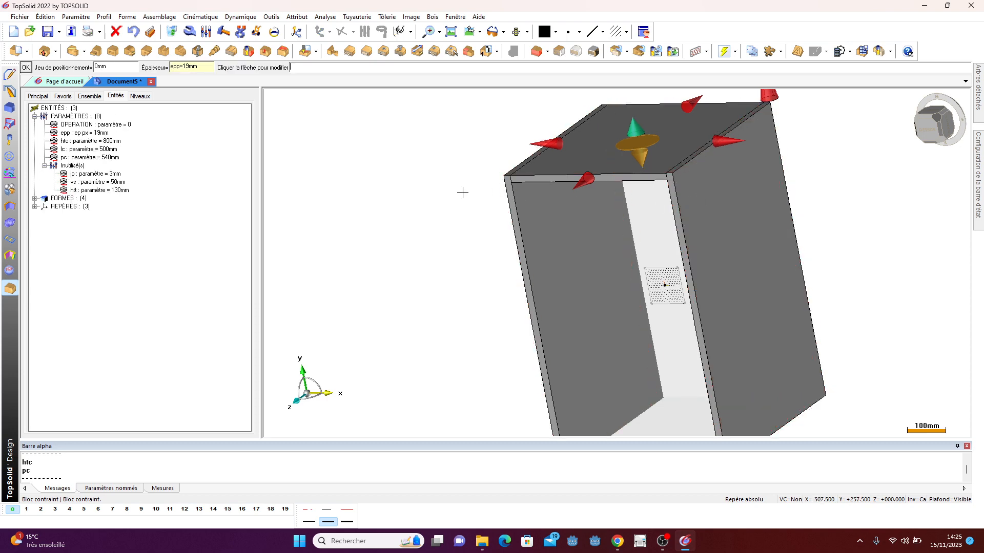
- Add a bottom panel against the volume's lower face, limiting its length between the inner faces of the two side panels
scroll(434, 170, "down", 2)
middle_click_drag(435, 244, 494, 237)
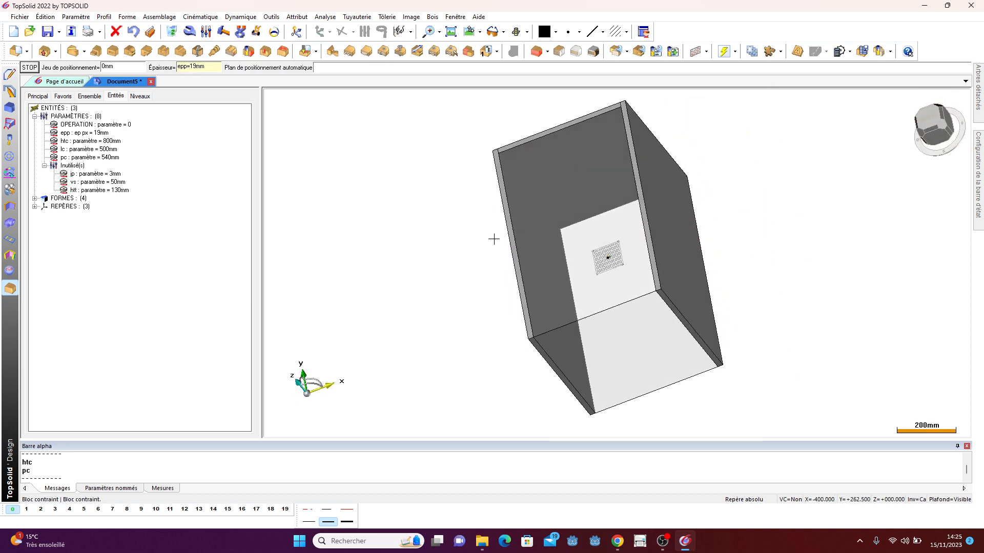
left_click(605, 334)
left_click(630, 361)
left_click(706, 320)
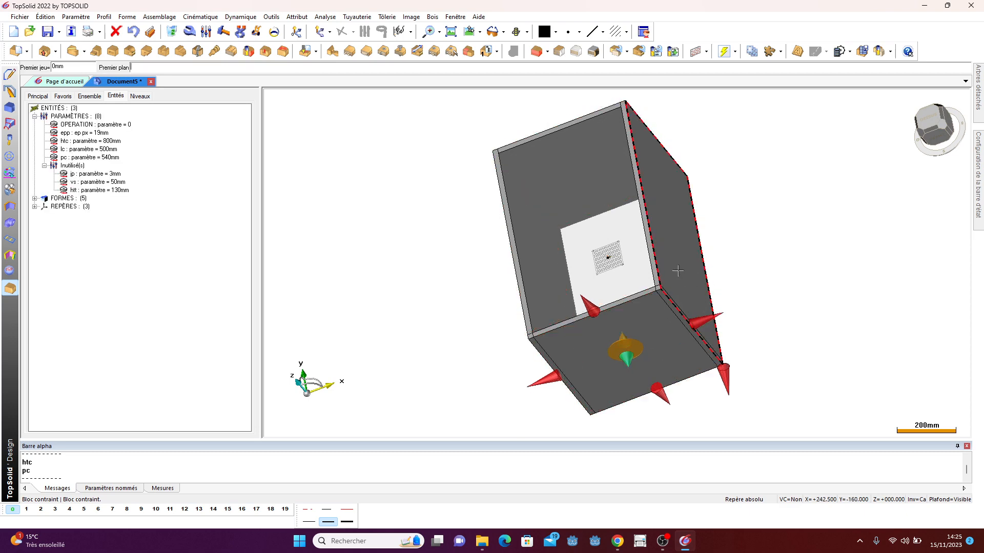
middle_click(675, 267)
left_click(676, 266)
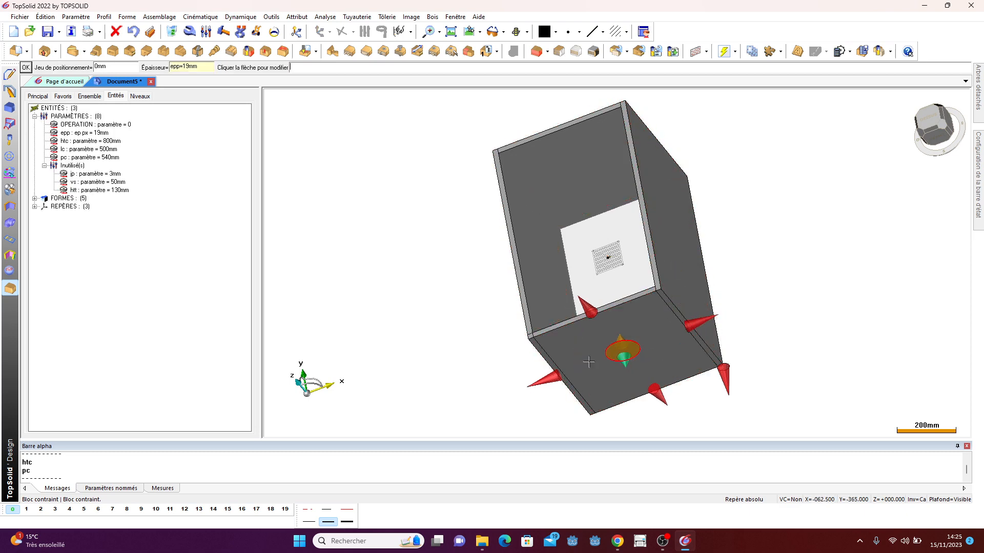
left_click(562, 300)
- Set the bottom panel's front clearance to vs
middle_click_drag(562, 299, 638, 277)
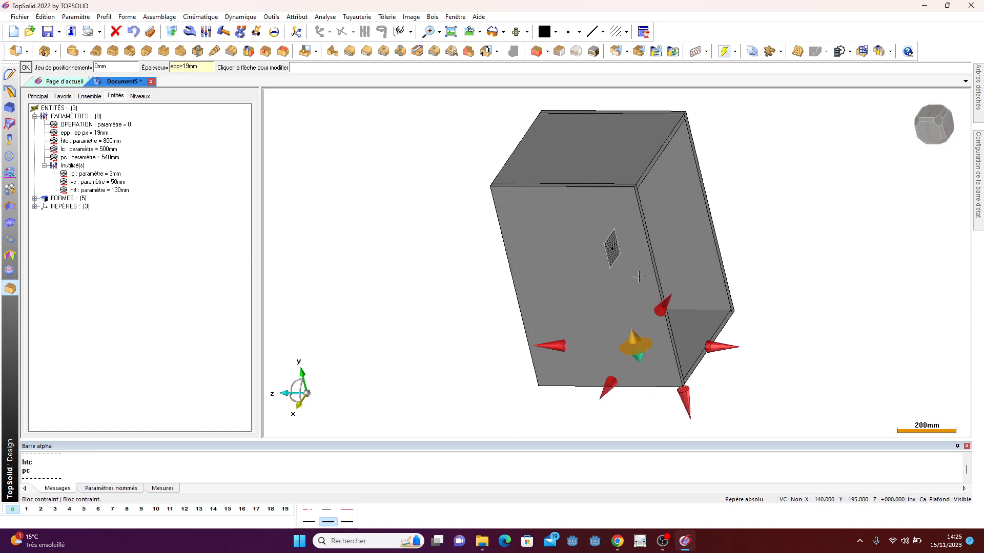
left_click(719, 347)
left_click(80, 69)
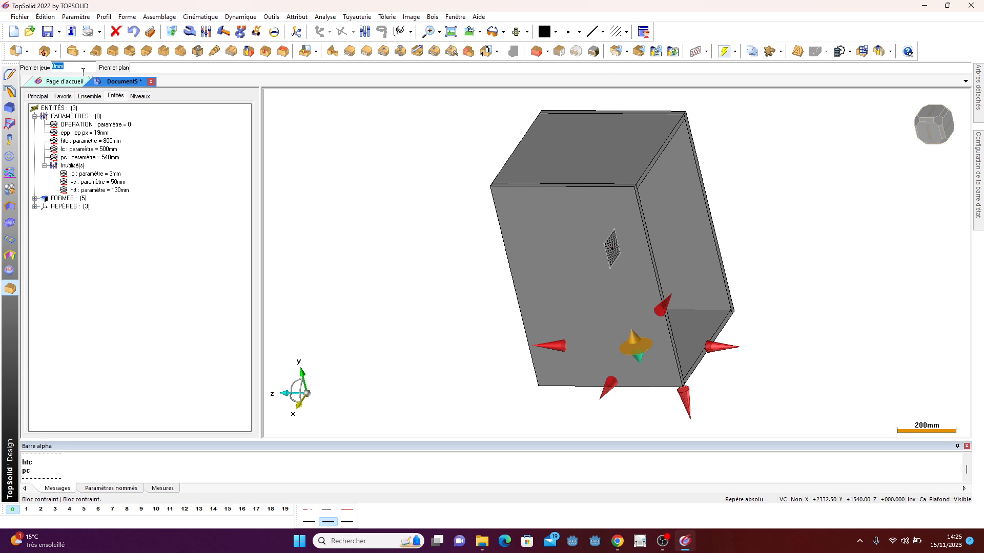
type("vs")
key("Return")
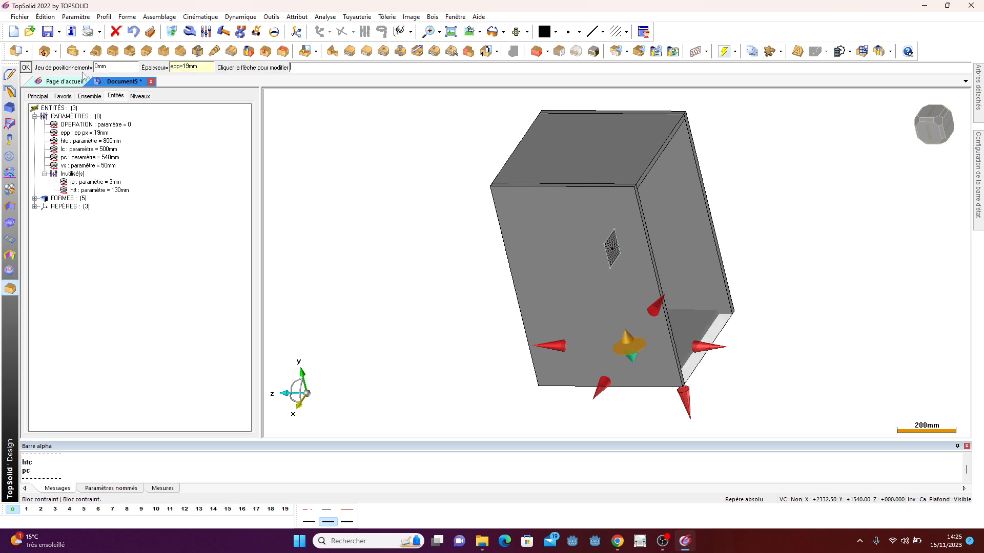
left_click(189, 31)
left_click(600, 137)
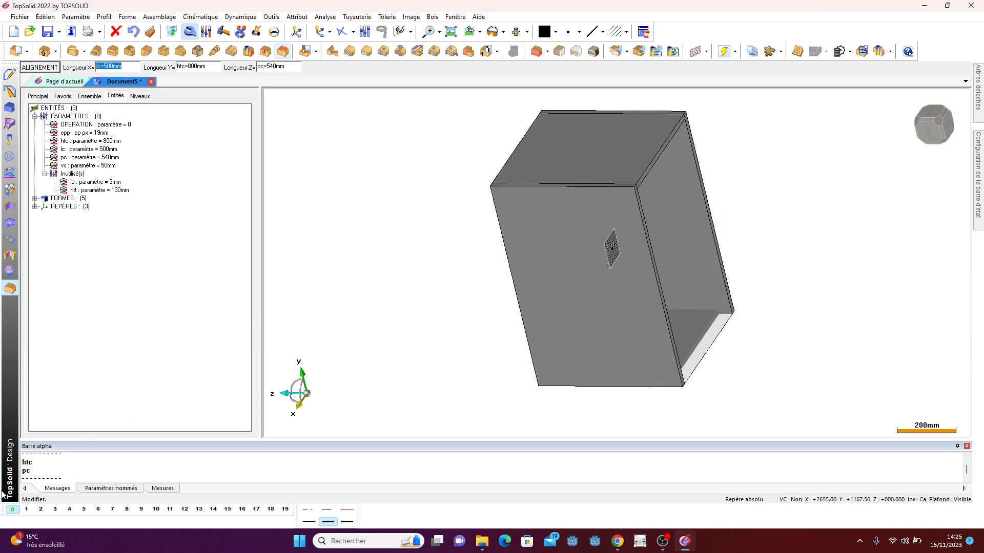
right_click(26, 510)
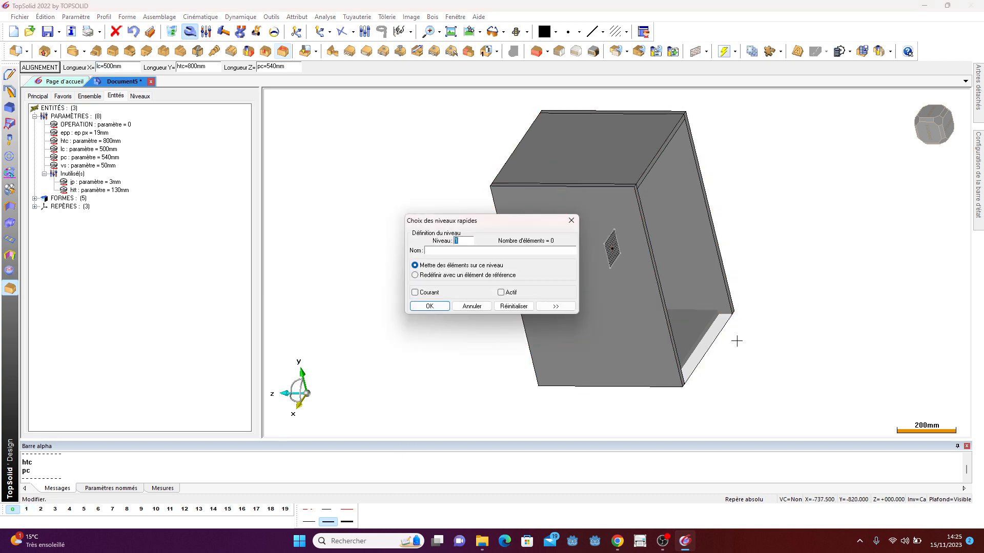
left_click(433, 306)
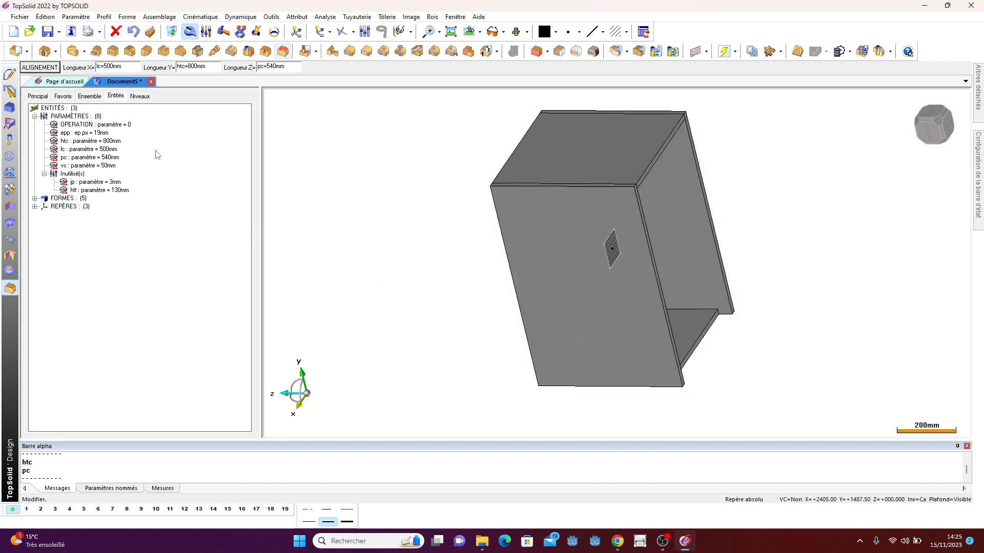
- Modify the top panel so its front clearance is vs
left_click(190, 31)
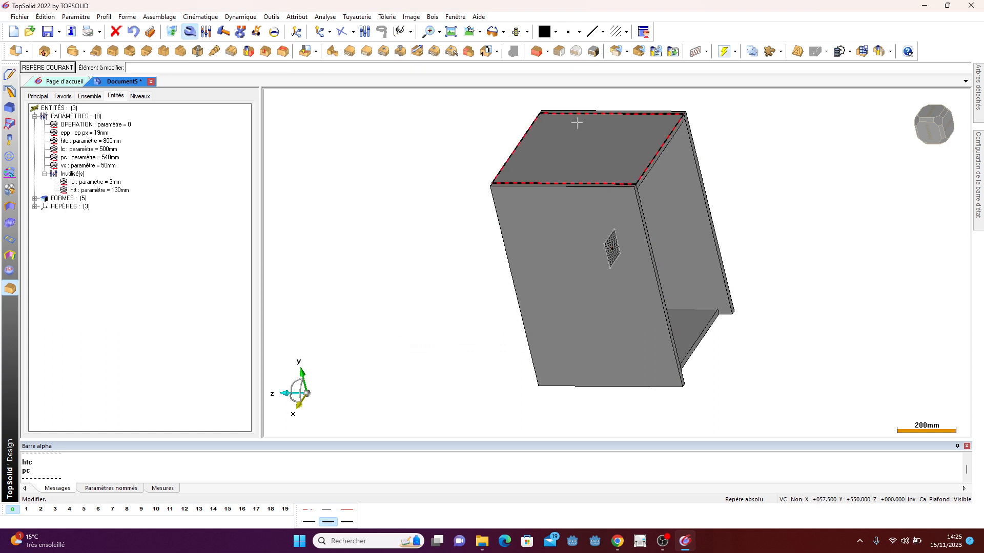
left_click(586, 140)
left_click(671, 151)
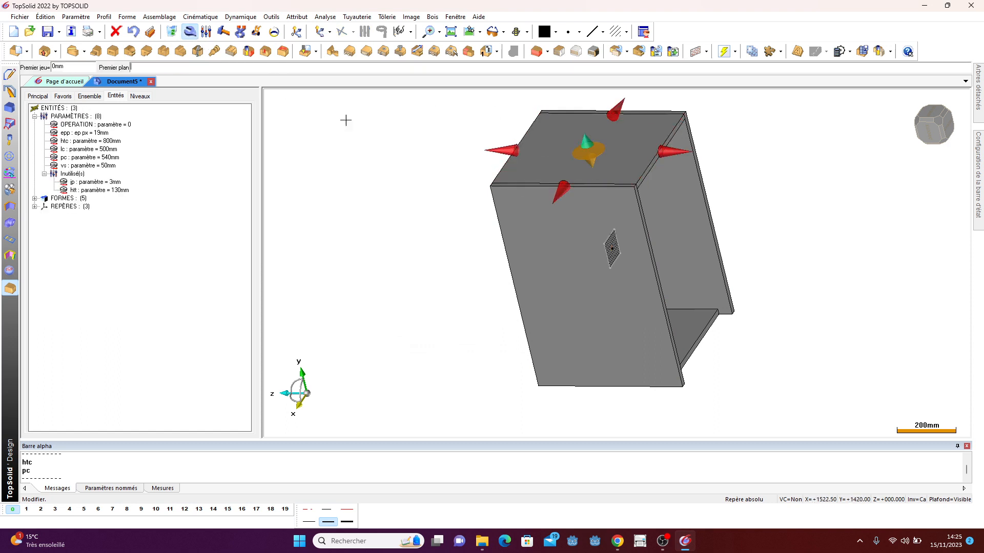
left_click(93, 69)
type("vs")
key("Return")
middle_click_drag(384, 189, 547, 257)
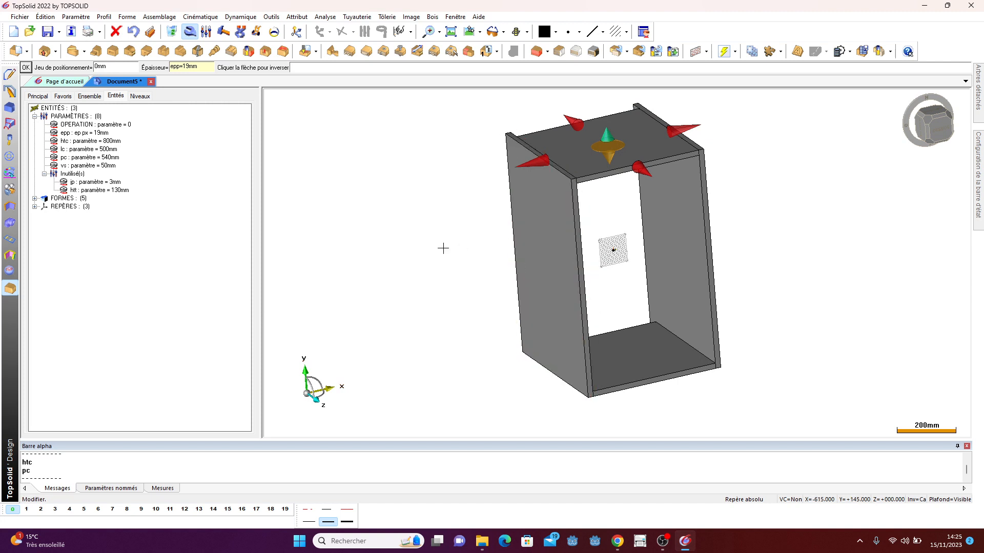
scroll(380, 213, "down", 1)
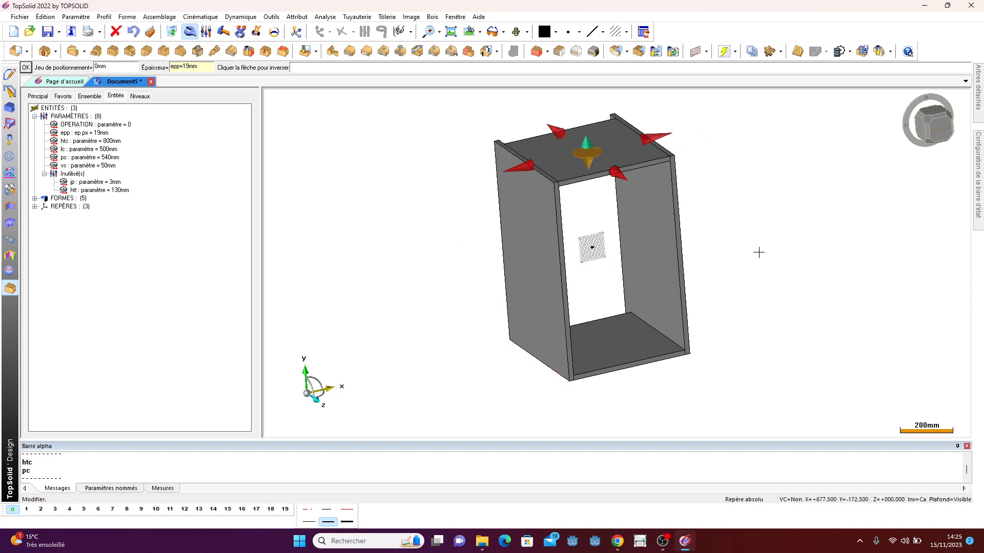
scroll(758, 252, "up", 2)
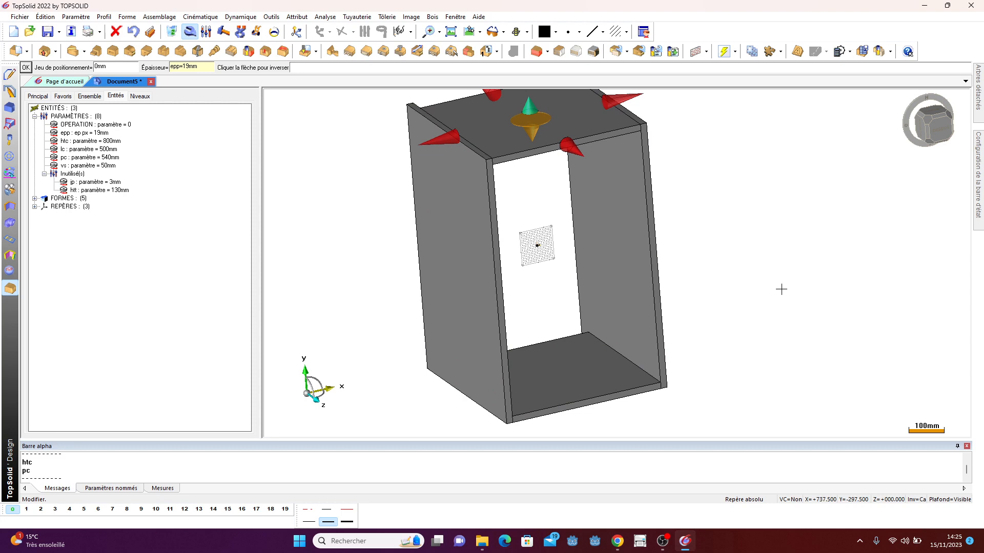
middle_click_drag(795, 282, 695, 159)
left_click(432, 17)
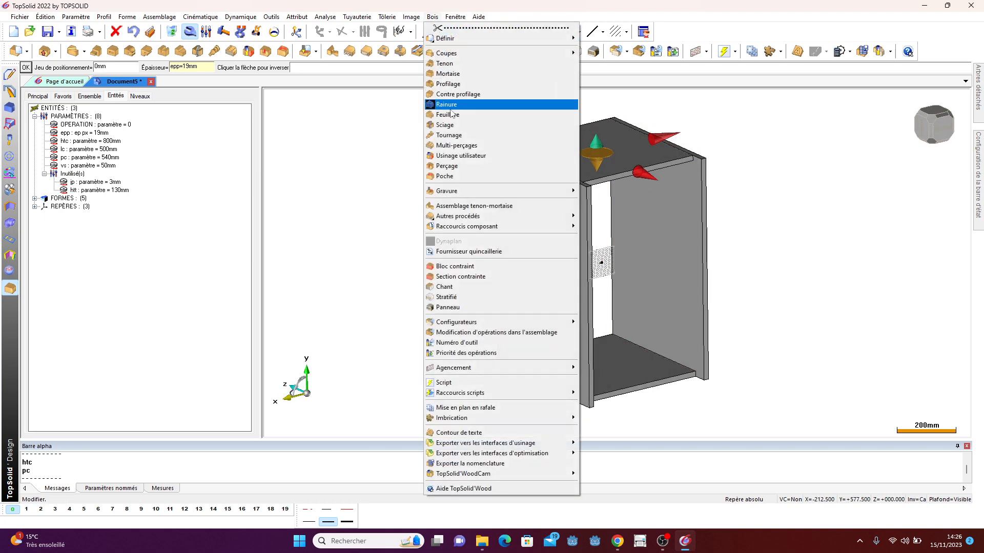
left_click(446, 104)
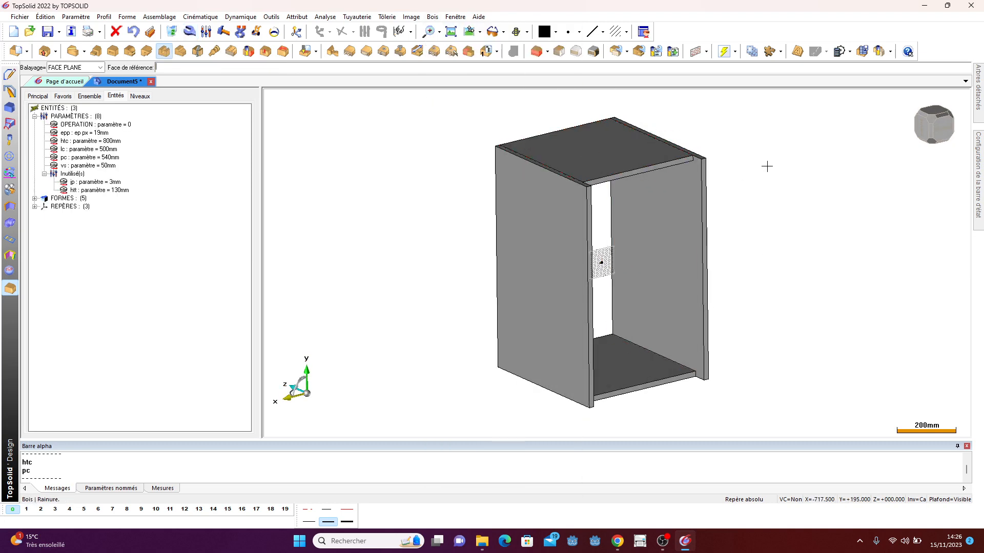
scroll(671, 198, "up", 3)
left_click(671, 198)
left_click(673, 205)
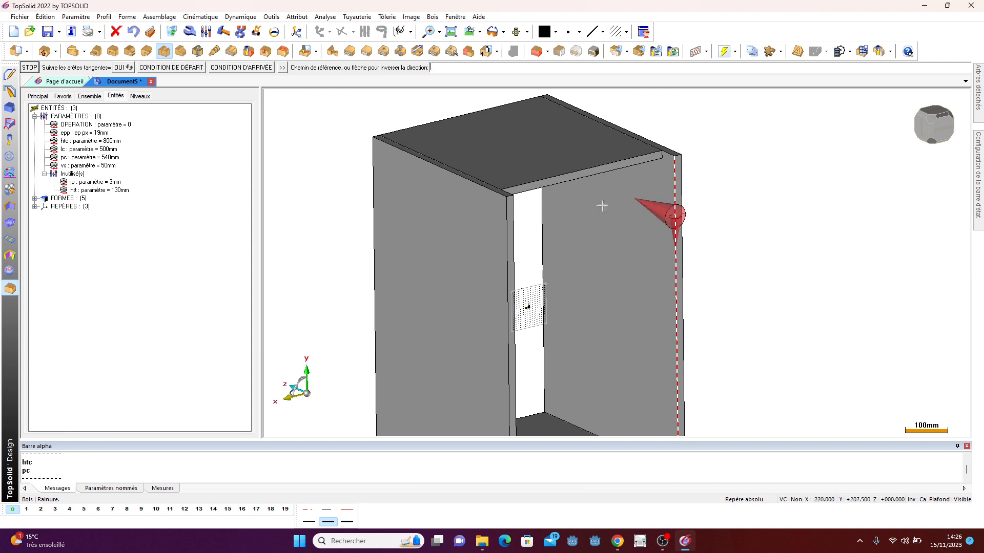
left_click(363, 116)
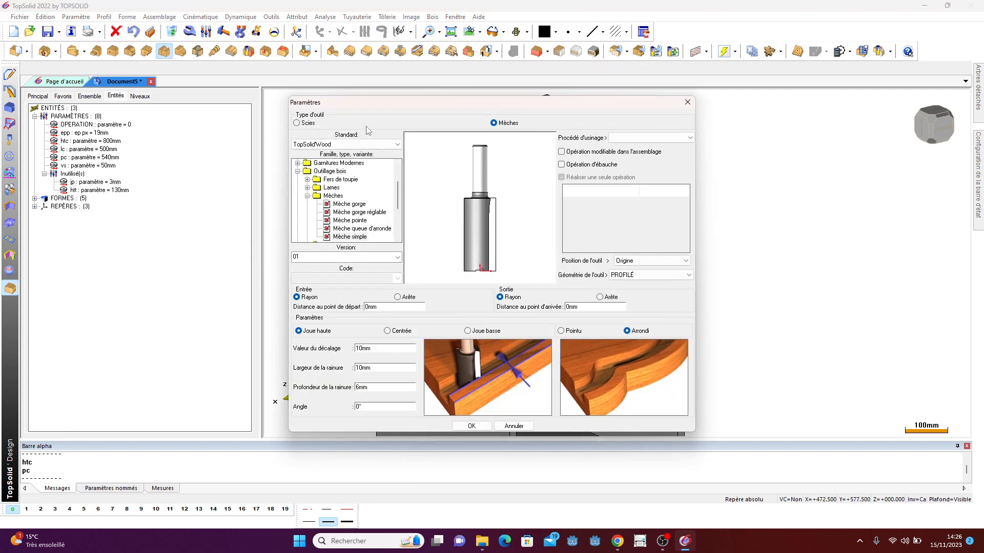
left_click(308, 123)
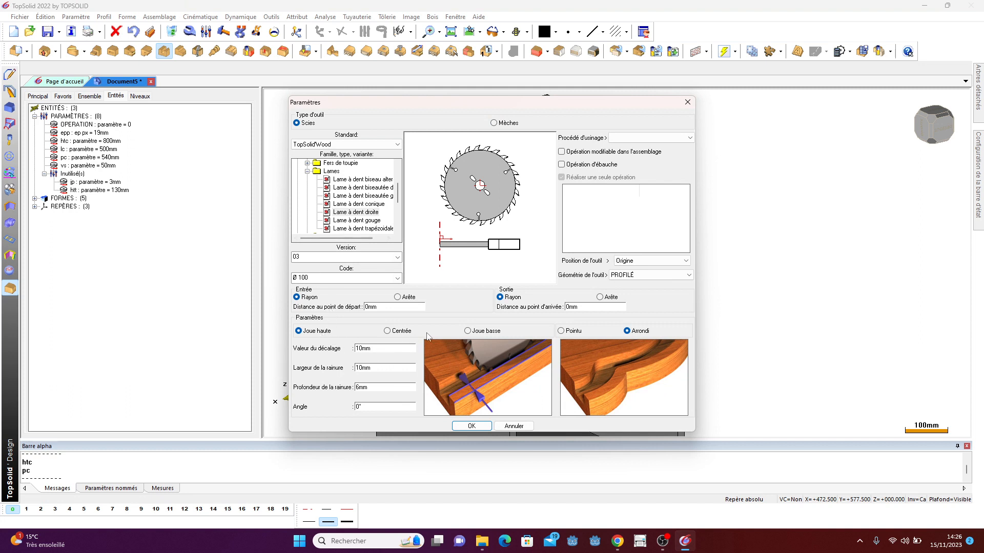
left_click(481, 331)
double_click(380, 349)
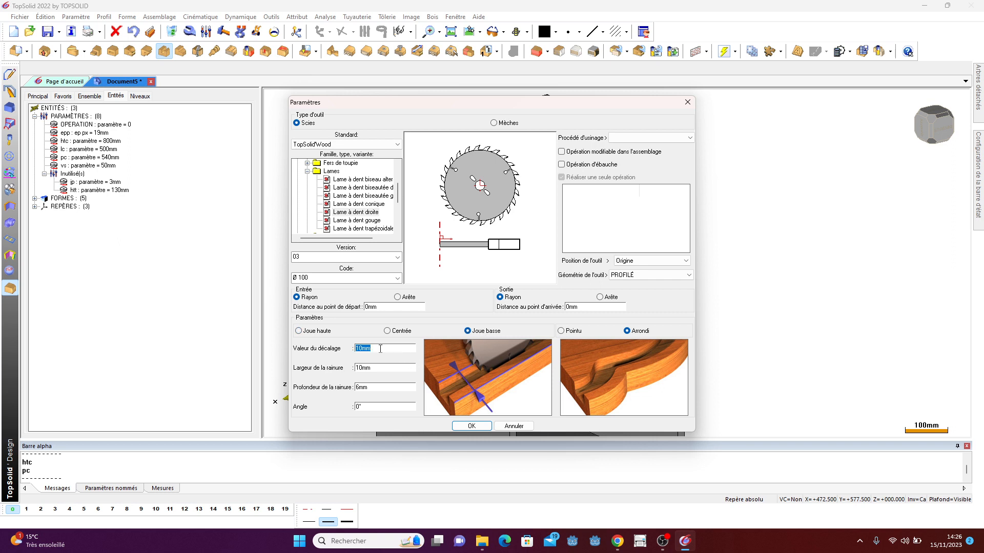
type("vs")
key("Tab")
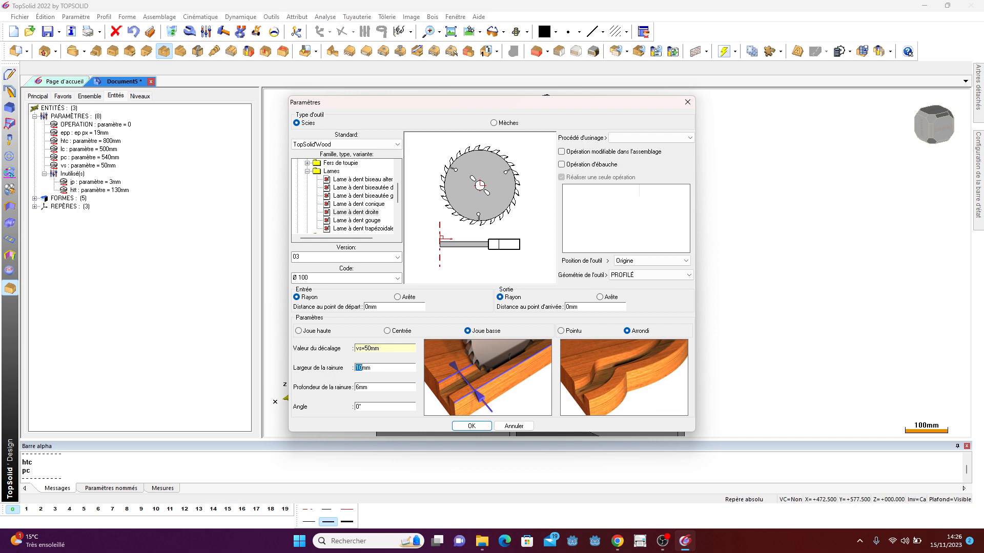
key("Delete")
key("Delete")
left_click(514, 427)
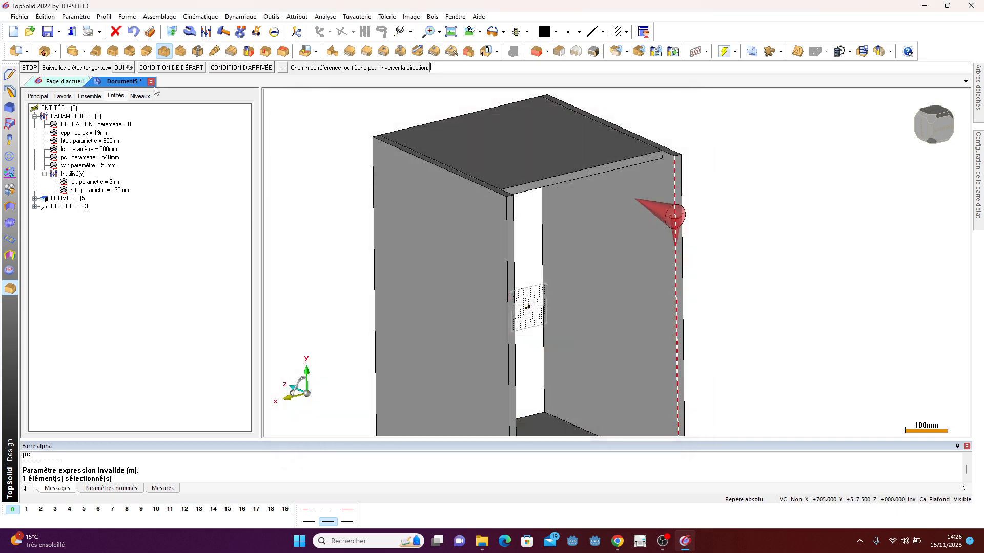
- Create a new length parameter named eppf with a value of 8 mm
left_click(122, 18)
mouse_move(73, 18)
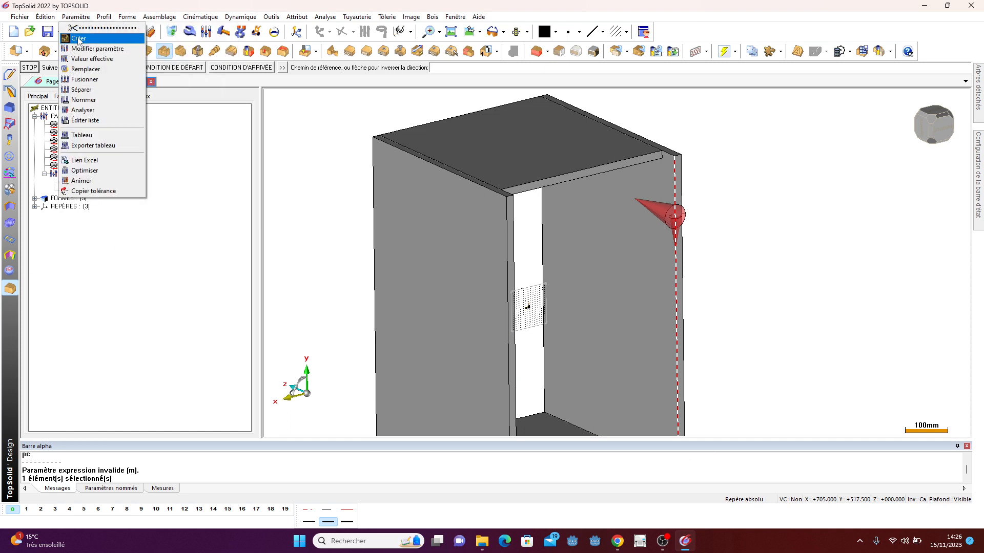
left_click(78, 39)
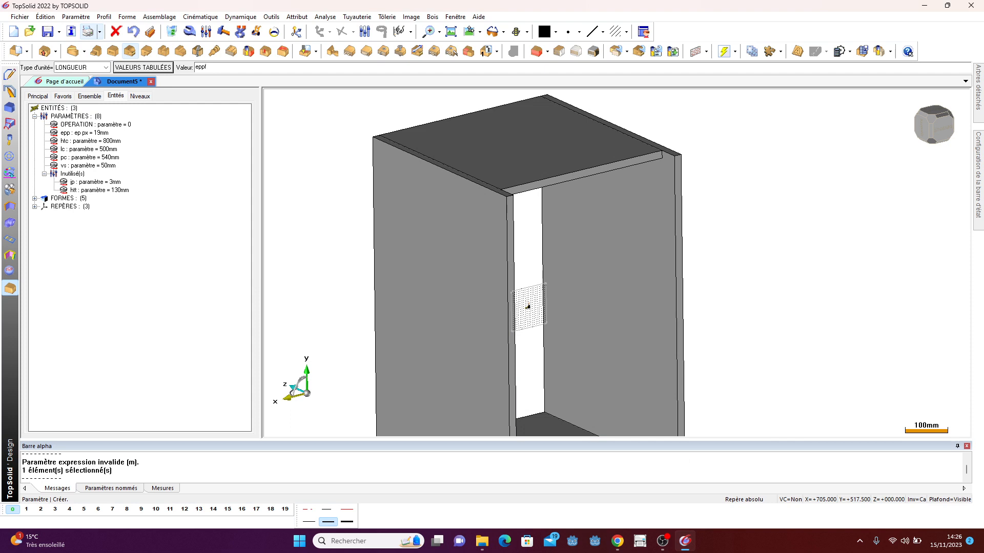
key("Return")
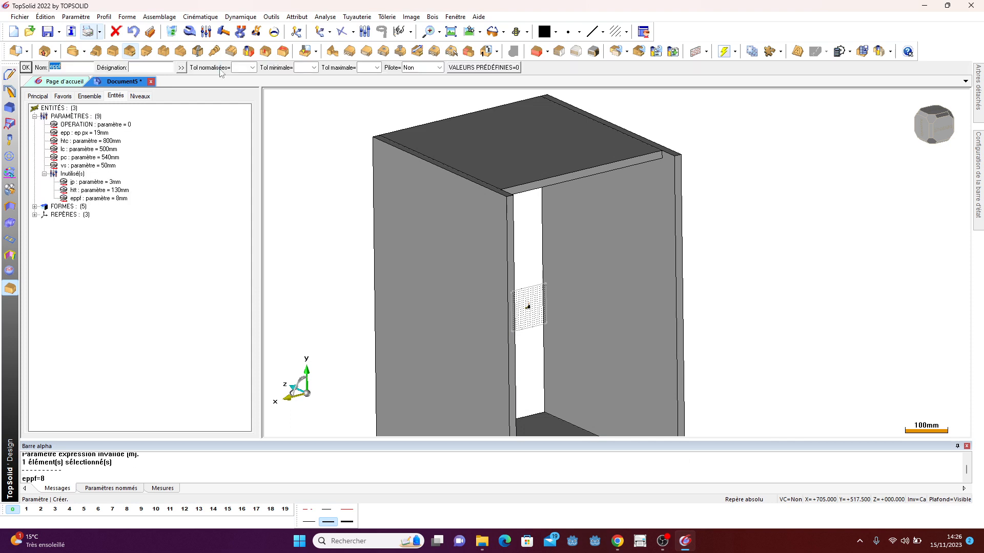
left_click(26, 68)
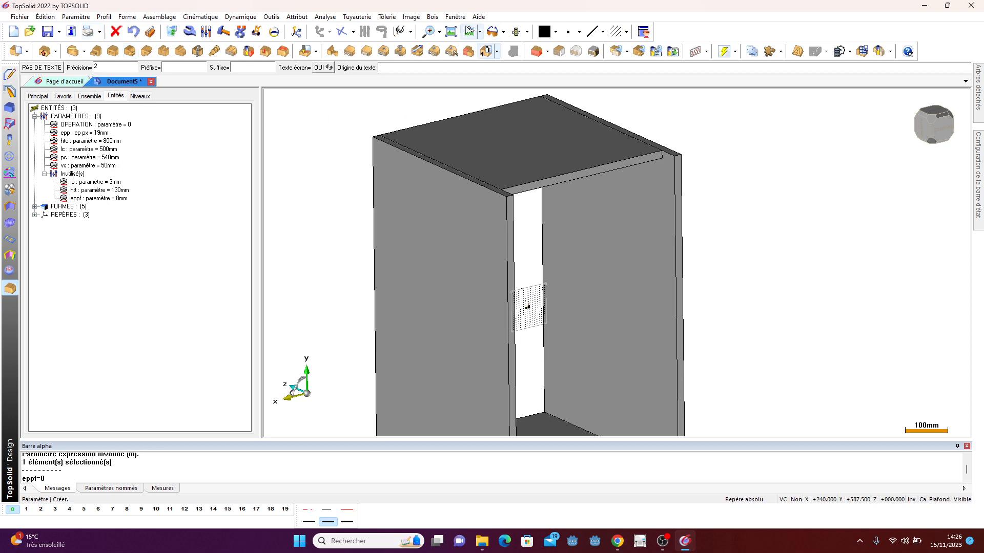
- Cut a saw groove along the back edge of the right side panel, placed on the lower face with offset vs
left_click(433, 16)
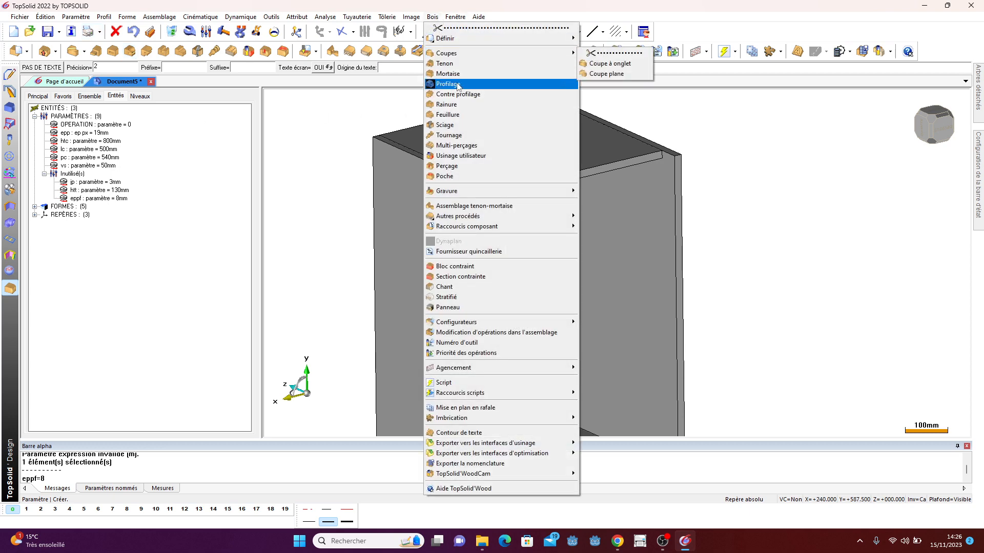
left_click(446, 104)
left_click(618, 170)
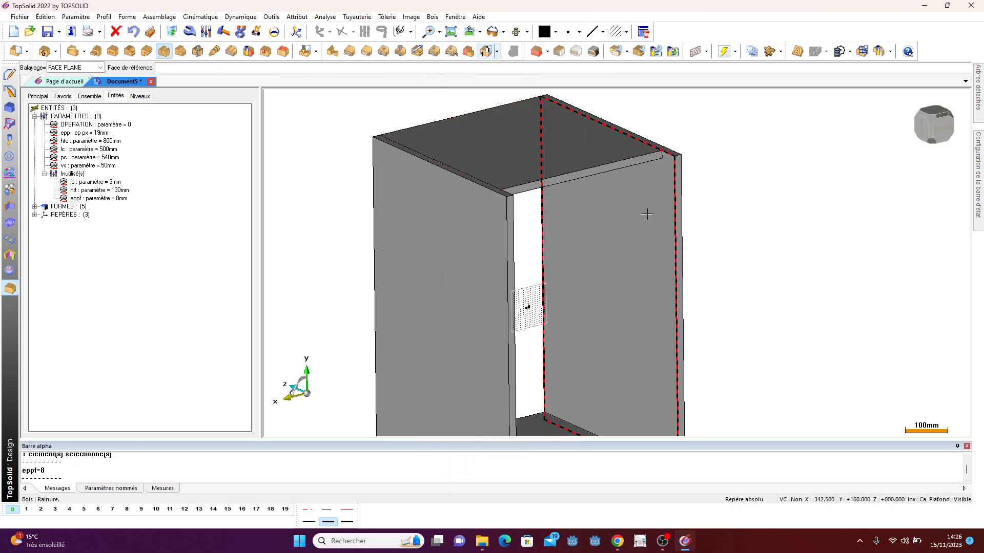
left_click(675, 221)
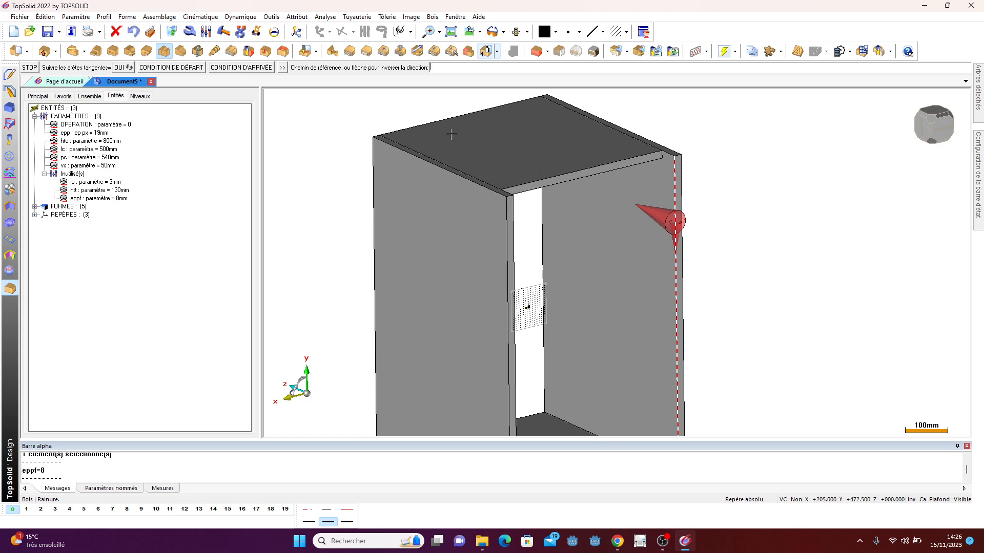
middle_click(362, 114)
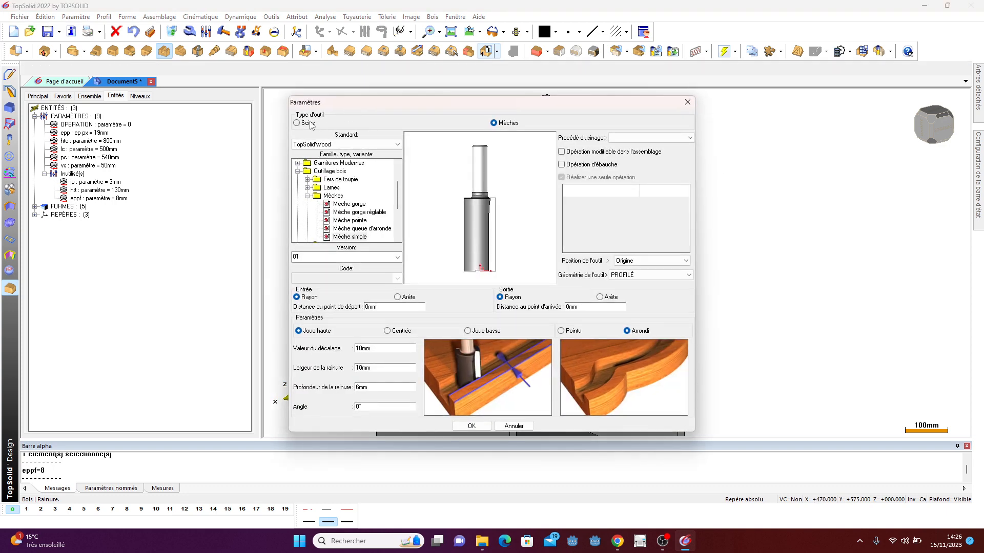
left_click(309, 123)
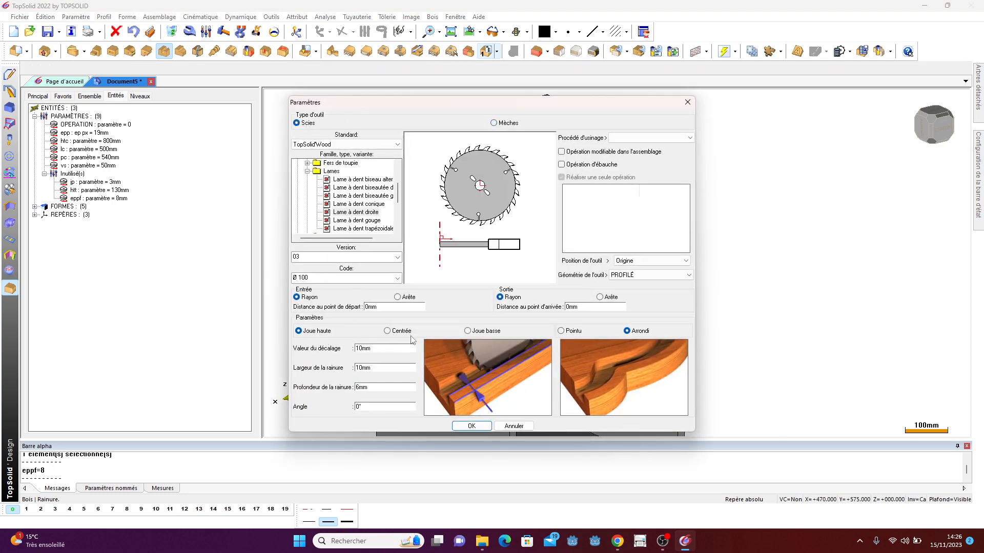
left_click(468, 331)
double_click(380, 351)
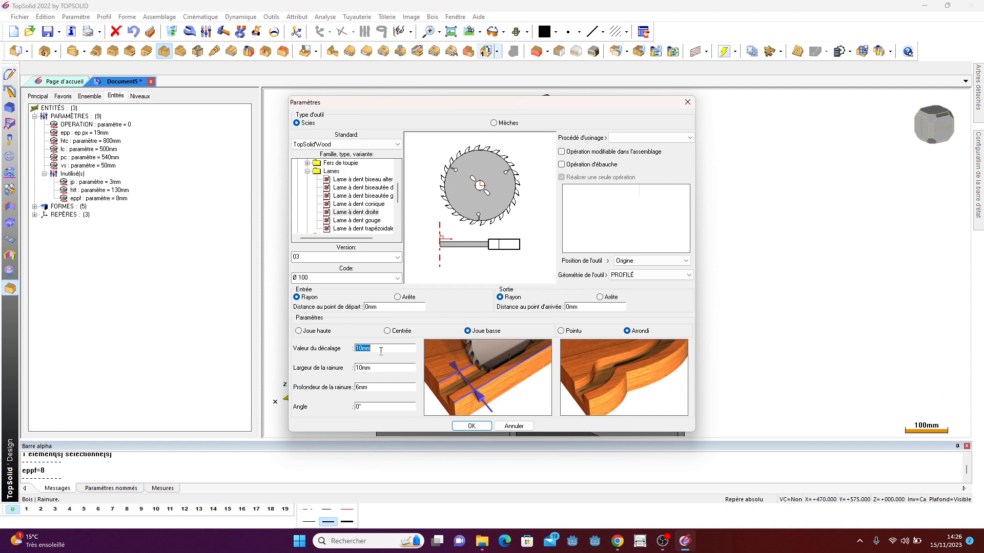
type("vs")
key("Tab")
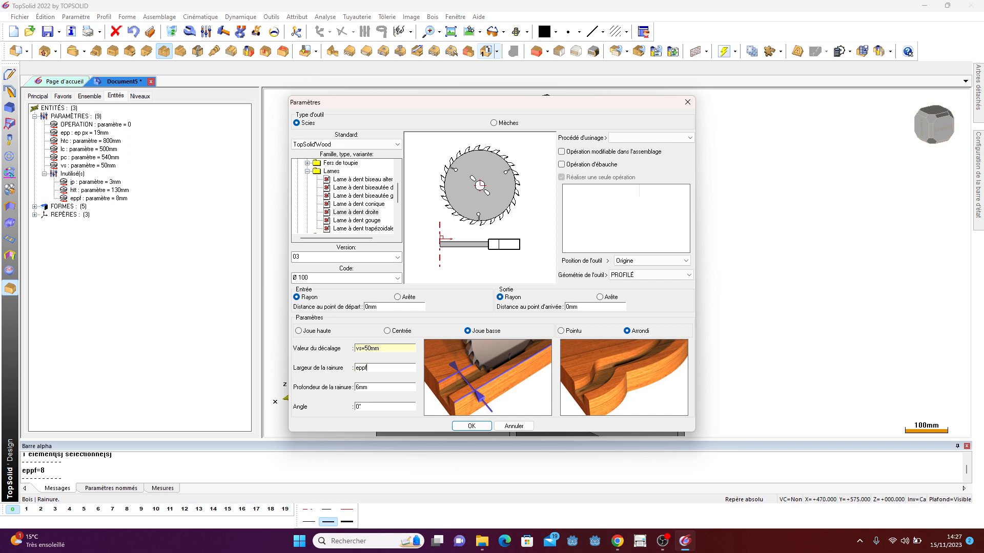
key("Tab")
left_click(472, 425)
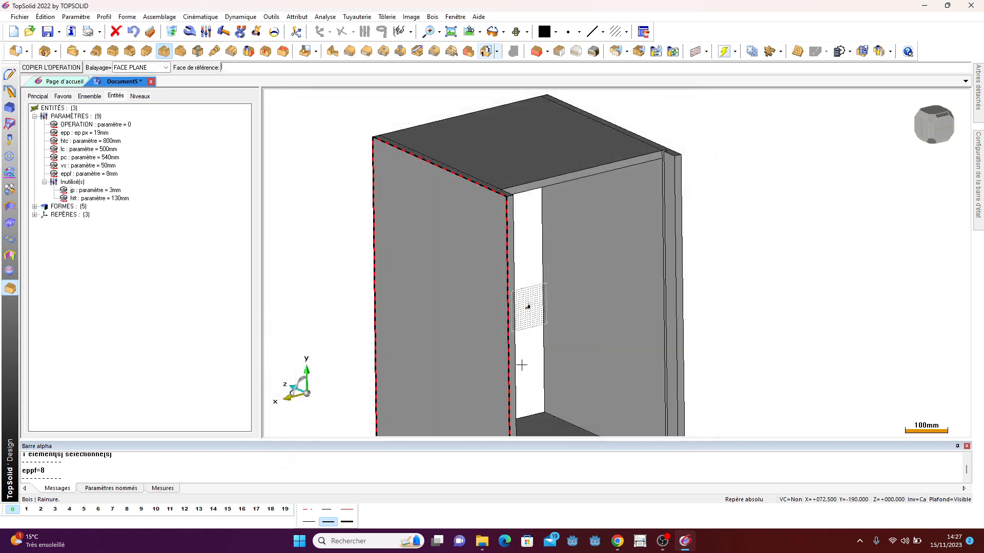
- Cut the same groove along the back edge of the opposite side panel
scroll(657, 150, "up", 5)
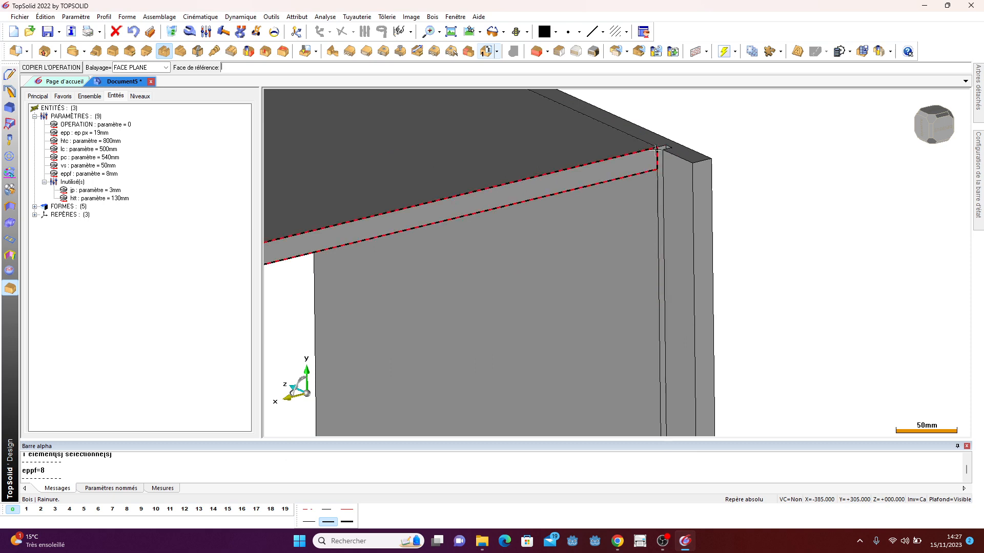
scroll(658, 150, "down", 5)
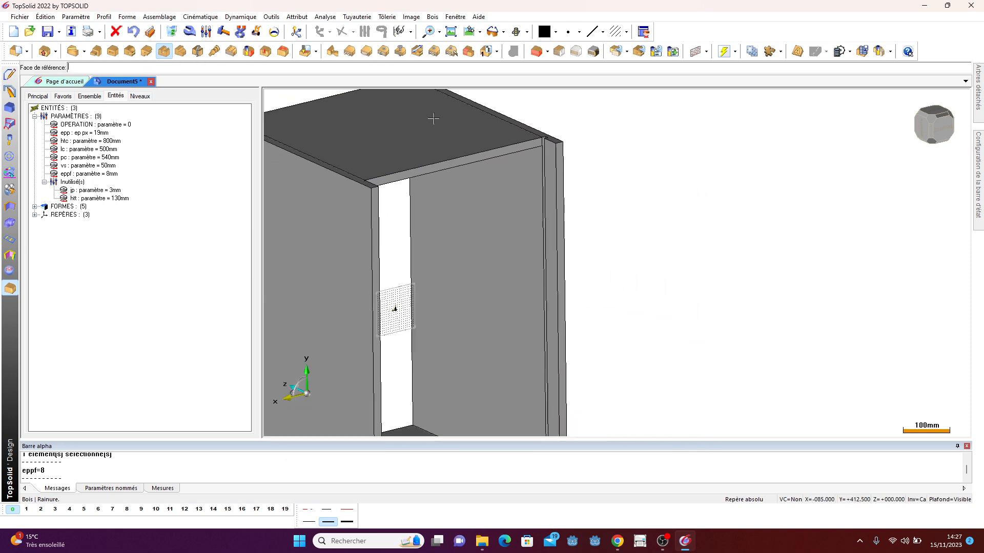
middle_click_drag(433, 118, 646, 225)
left_click(460, 194)
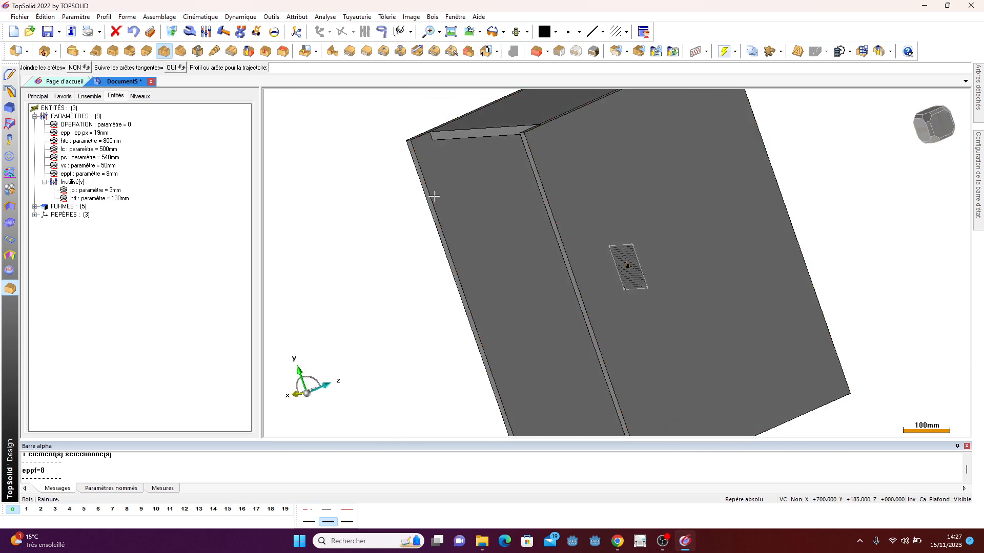
left_click(433, 196)
middle_click_drag(371, 219, 410, 226)
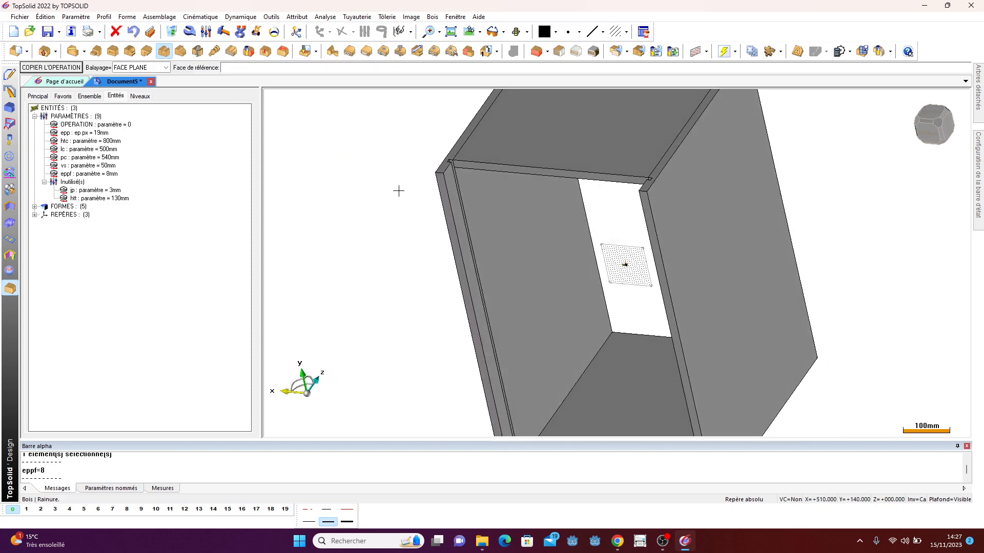
- Start a constrained block of thickness eppf, spanning between the groove faces of the two side panels
left_click(536, 51)
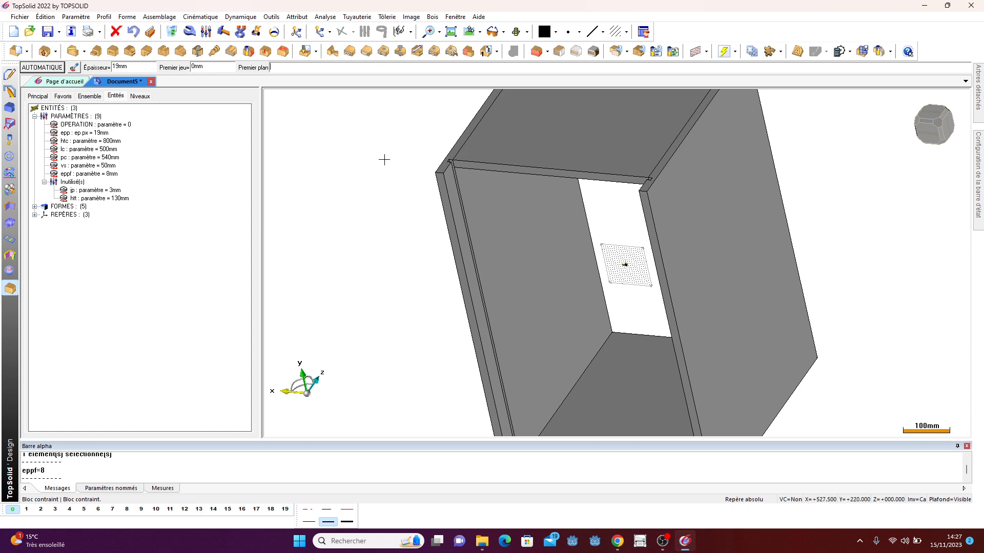
double_click(132, 67)
type("eppf")
key("Return")
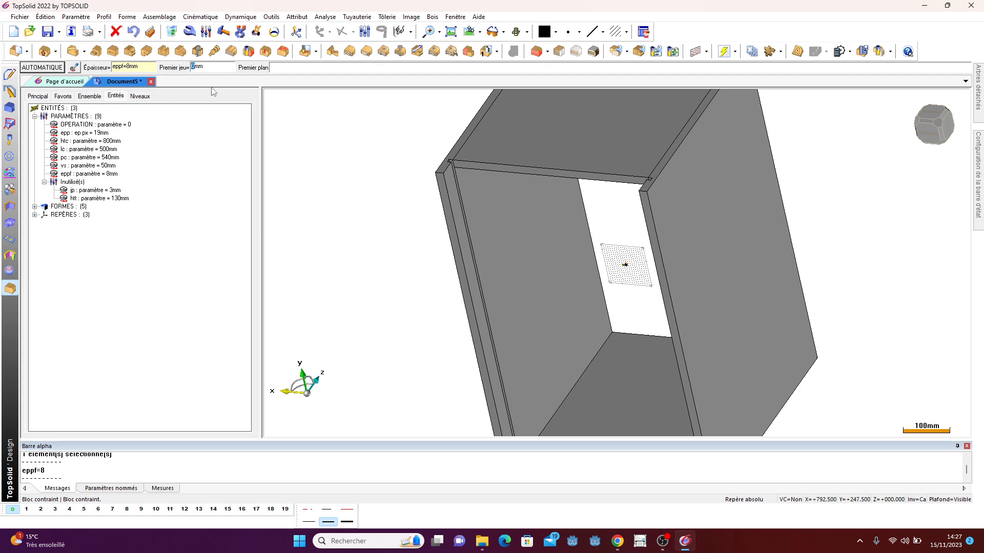
scroll(448, 152, "up", 6)
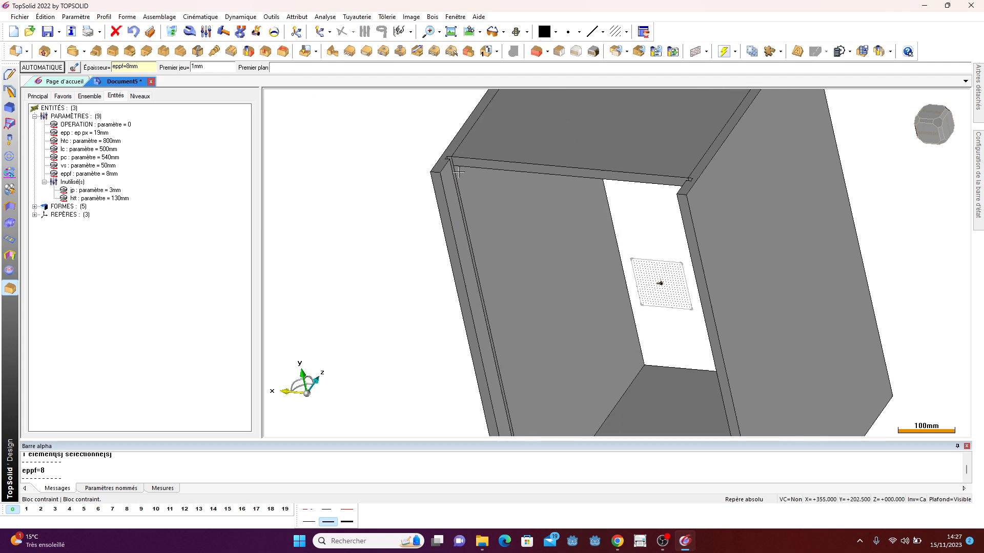
scroll(448, 151, "up", 2)
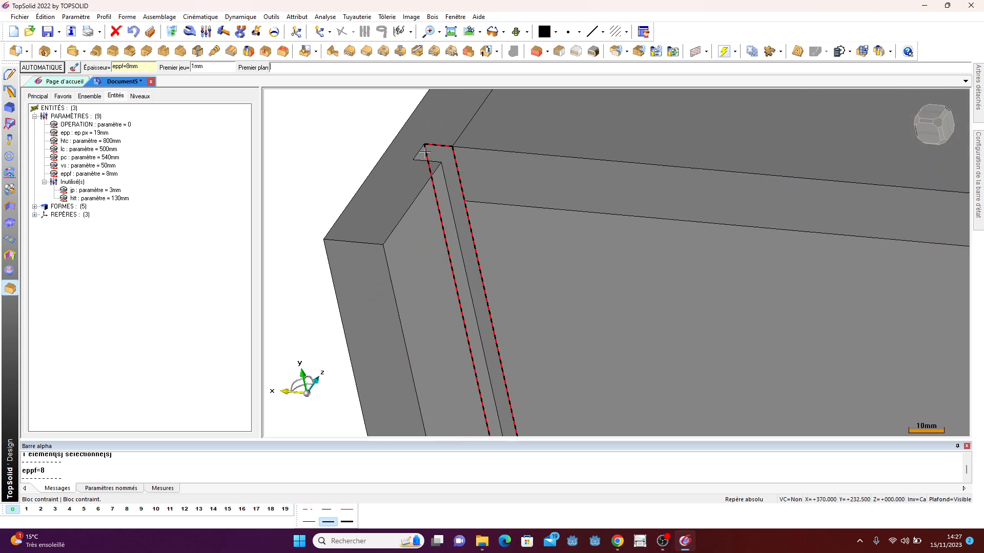
left_click(425, 151)
scroll(343, 132, "down", 5)
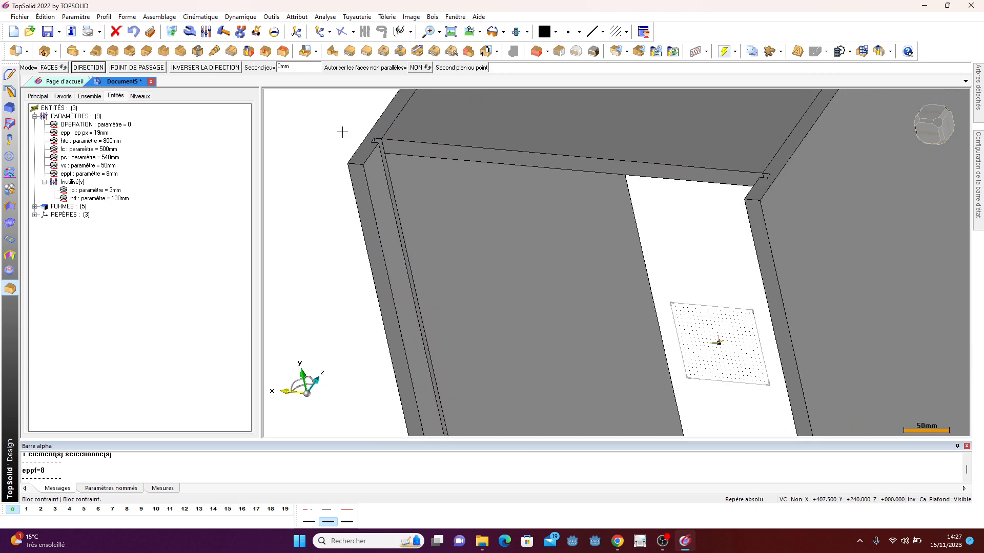
scroll(343, 132, "down", 2)
middle_click_drag(342, 132, 472, 188)
scroll(711, 216, "up", 6)
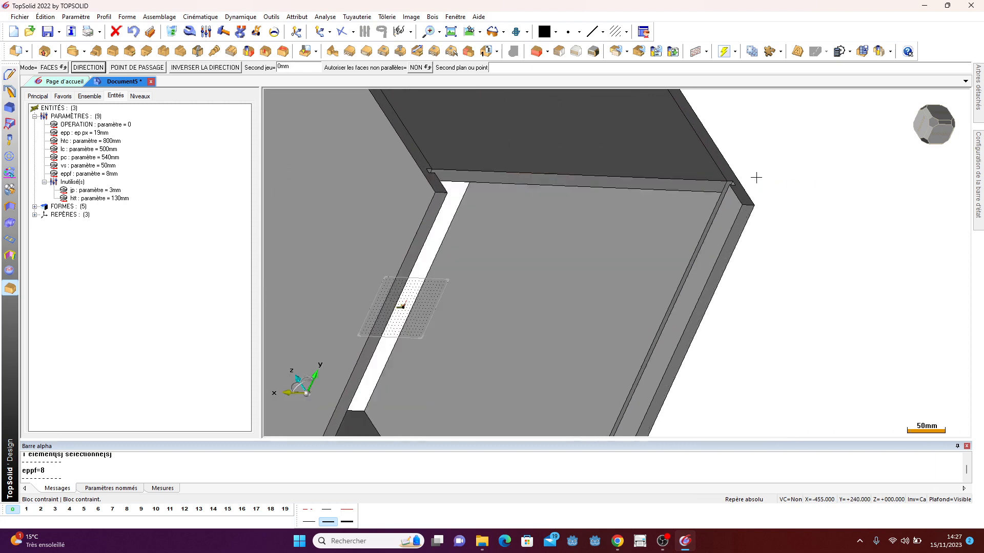
left_click(282, 69)
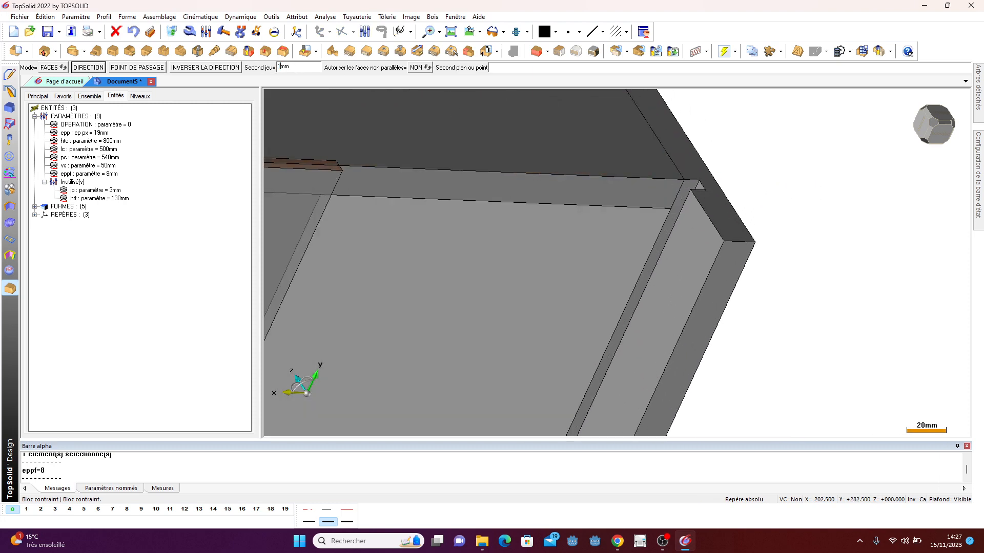
scroll(704, 185, "up", 3)
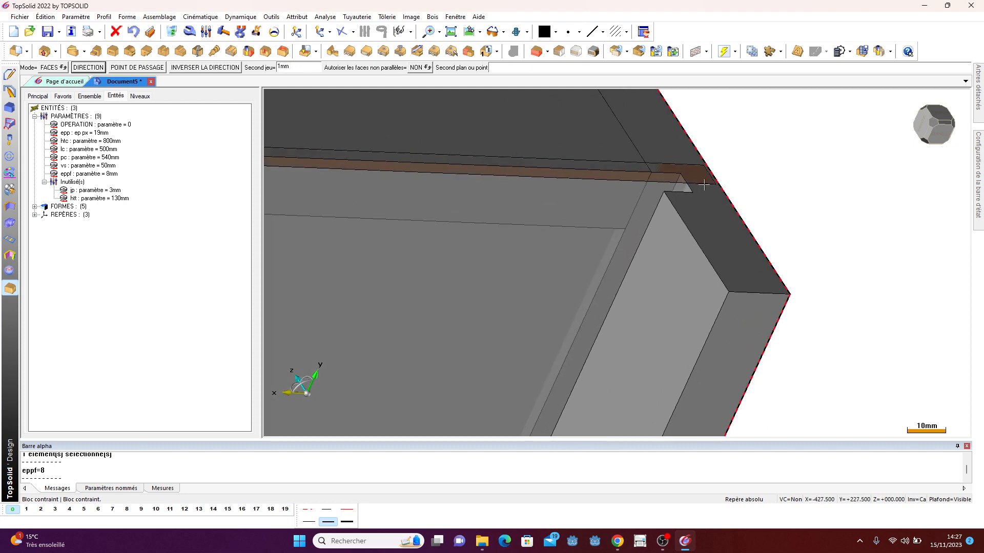
left_click(681, 186)
- Limit the block between the top and bottom panels and set its positioning plane in the grooves to form the back panel
scroll(681, 186, "down", 10)
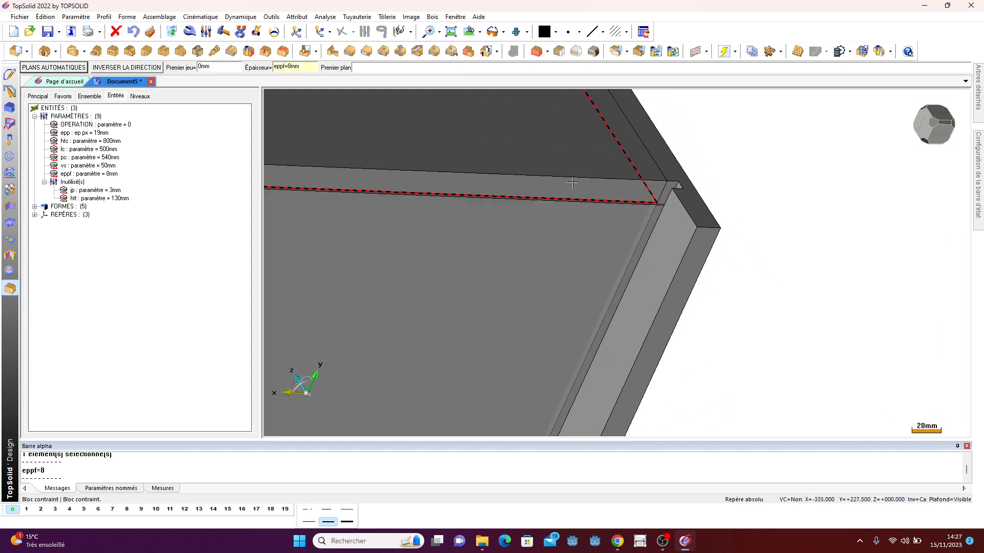
left_click(494, 153)
middle_click_drag(538, 158, 326, 339)
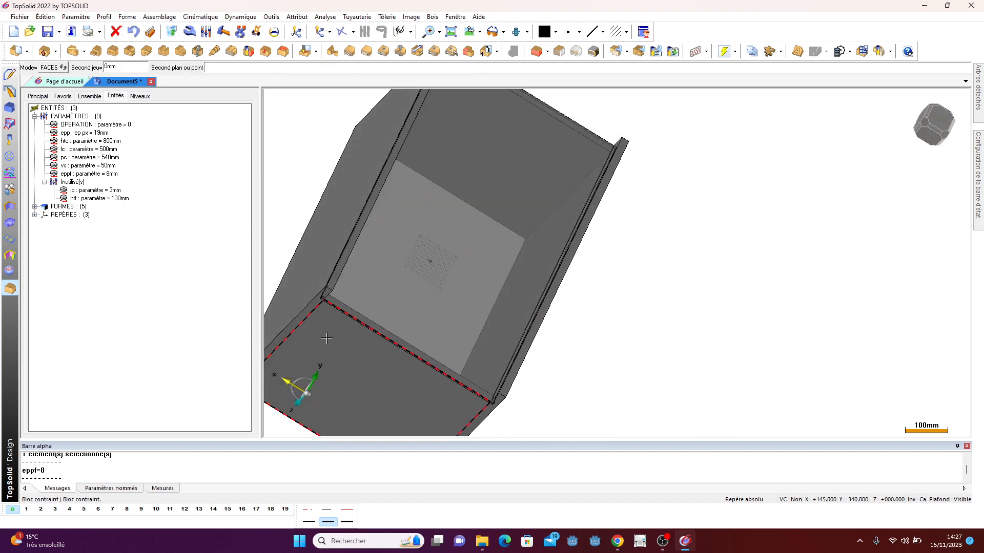
left_click(327, 338)
middle_click_drag(449, 213, 470, 288)
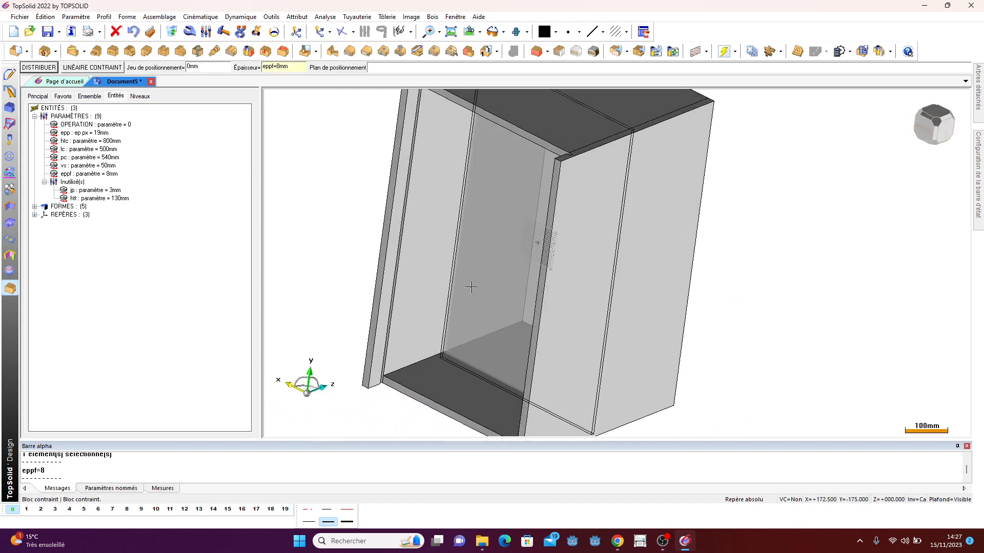
scroll(471, 287, "down", 3)
scroll(415, 120, "up", 8)
left_click(471, 181)
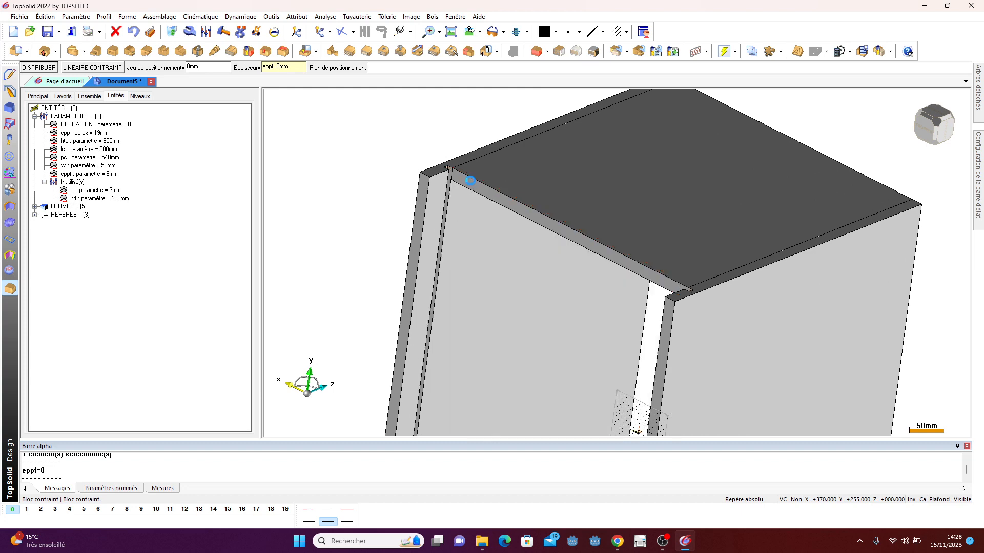
scroll(505, 170, "up", 5)
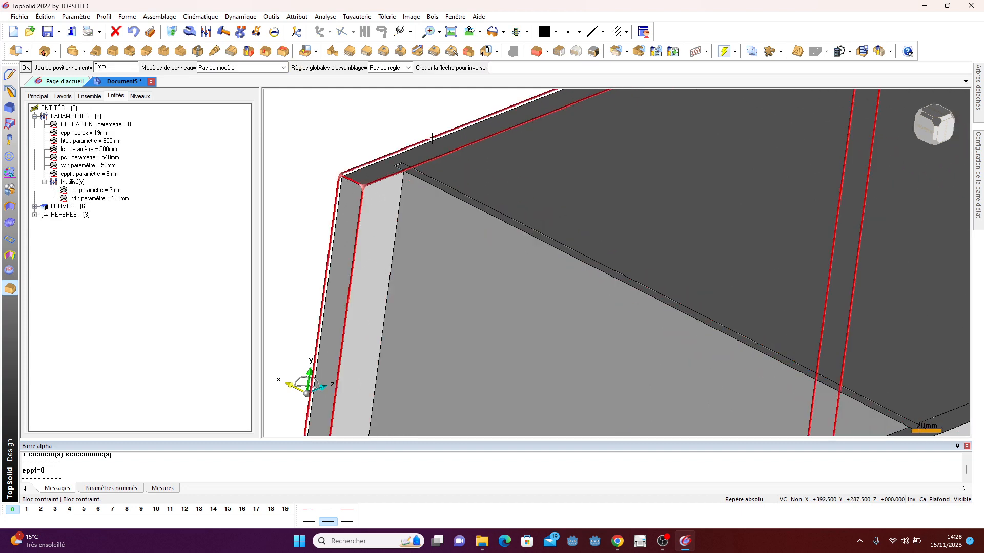
middle_click_drag(432, 138, 399, 154)
scroll(339, 238, "up", 3)
scroll(383, 140, "down", 2)
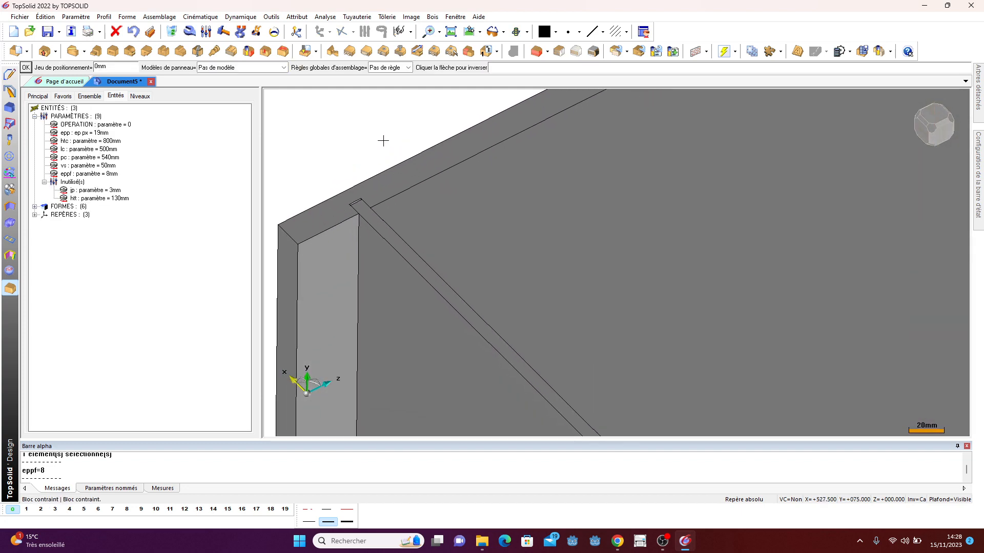
- Reverse the back panel block's positioning direction and finish the block
scroll(387, 135, "down", 5)
scroll(424, 318, "up", 2)
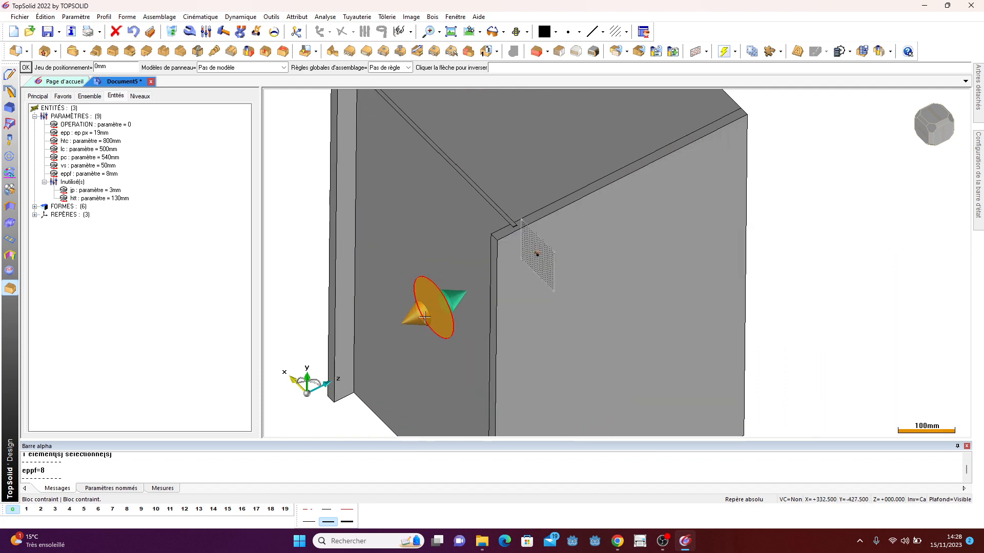
scroll(424, 318, "down", 1)
left_click(418, 318)
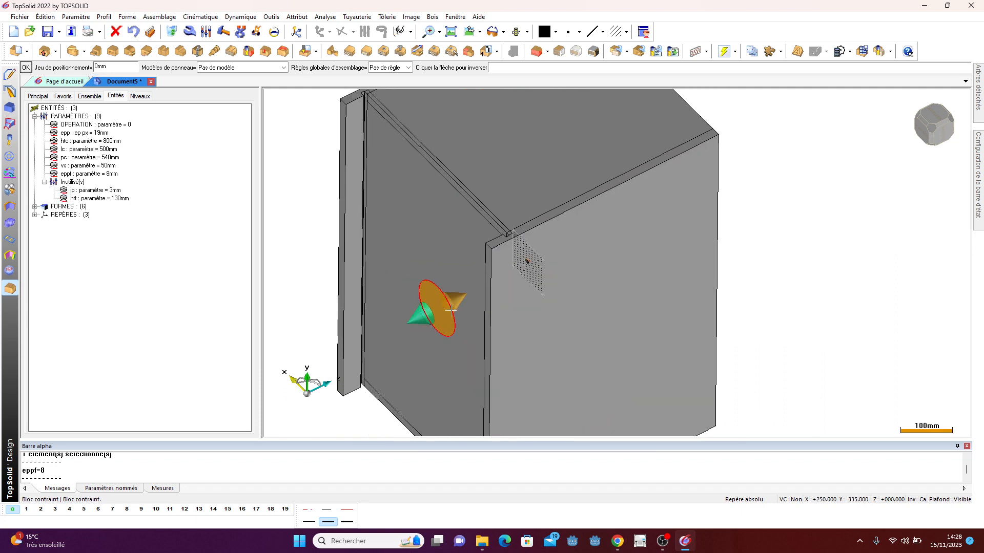
left_click(452, 309)
left_click(455, 304)
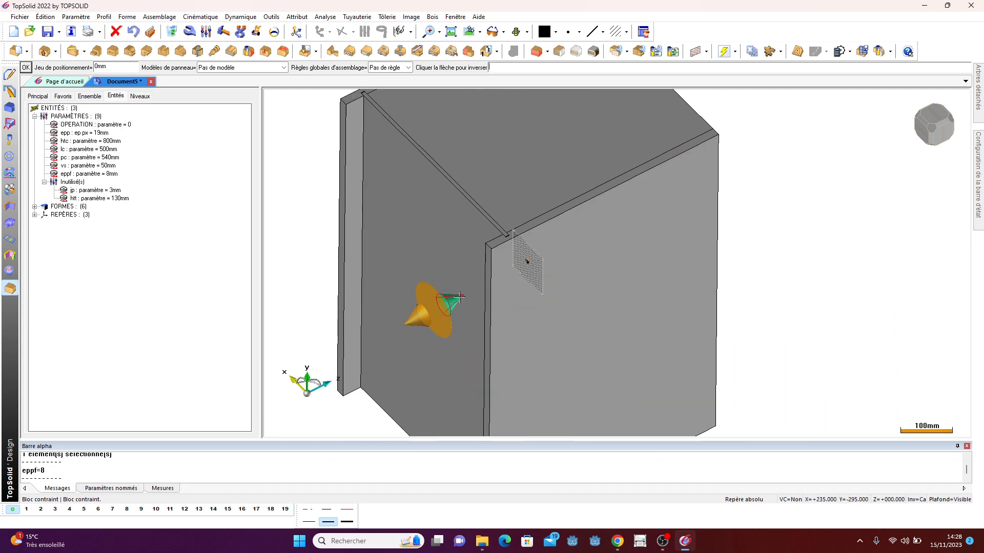
scroll(451, 253, "down", 3)
right_click(655, 177)
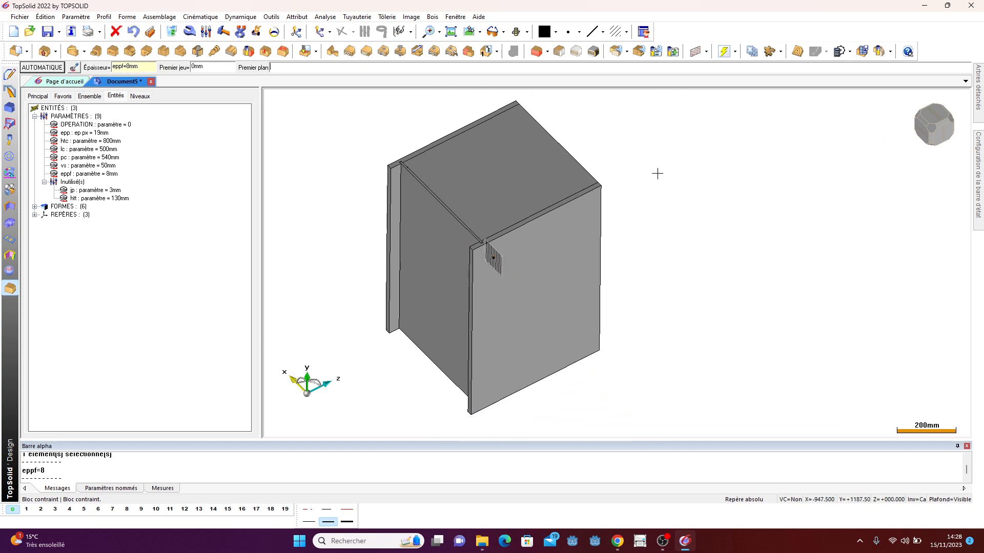
- Make layer 1 the current layer
middle_click_drag(651, 246, 743, 199)
scroll(771, 240, "up", 2)
scroll(573, 296, "down", 1)
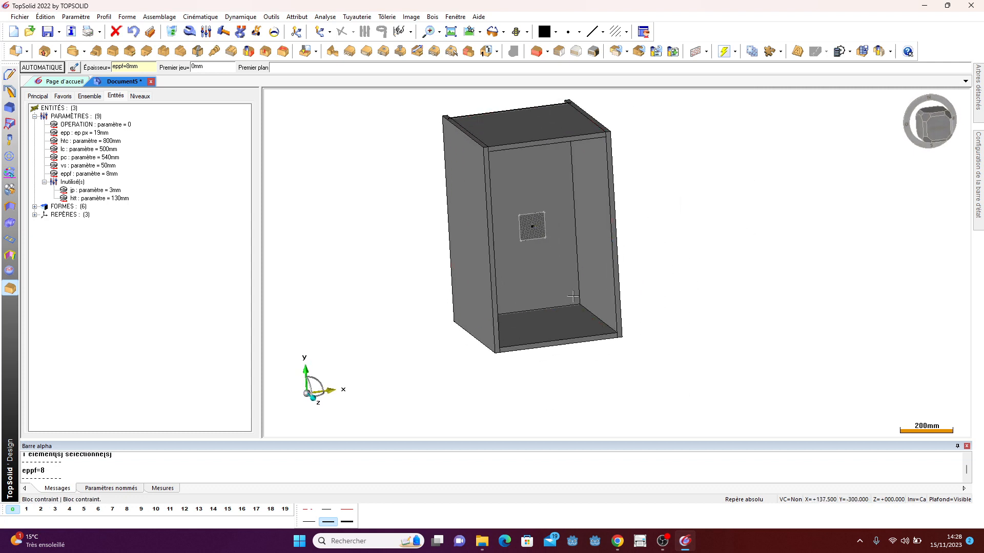
left_click(26, 509)
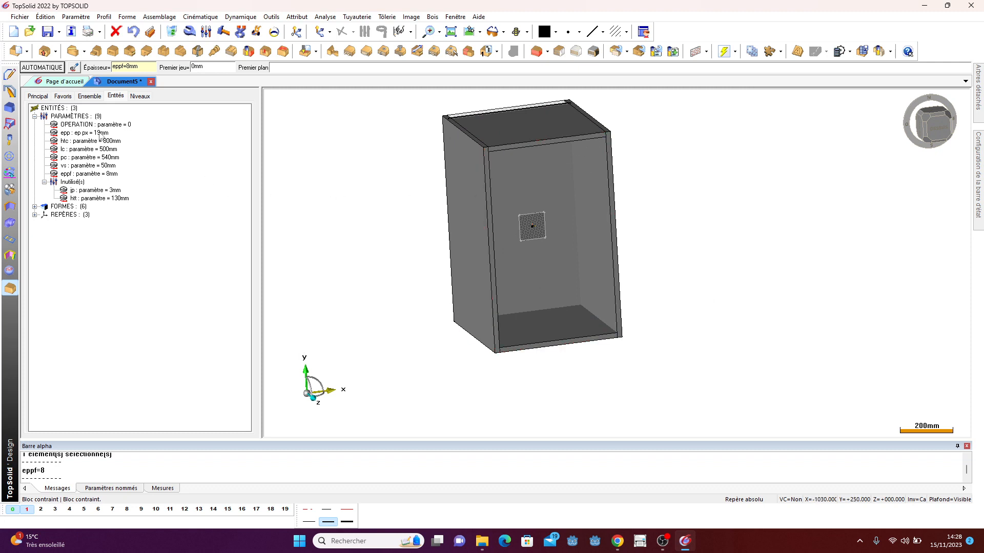
left_click(11, 293)
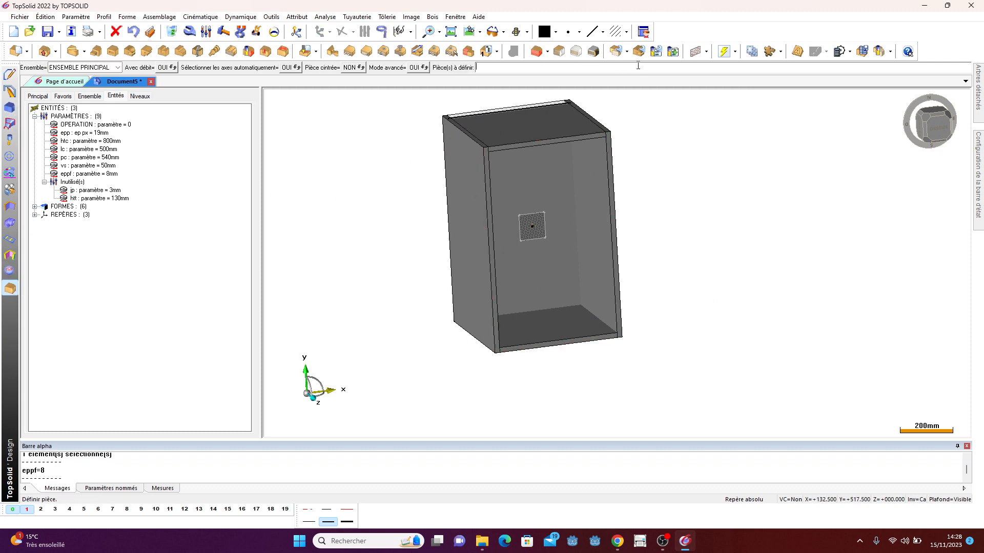
- Start a constrained block of thickness epp with a 1.5 mm positioning gap on the cabinet's front face
left_click(556, 51)
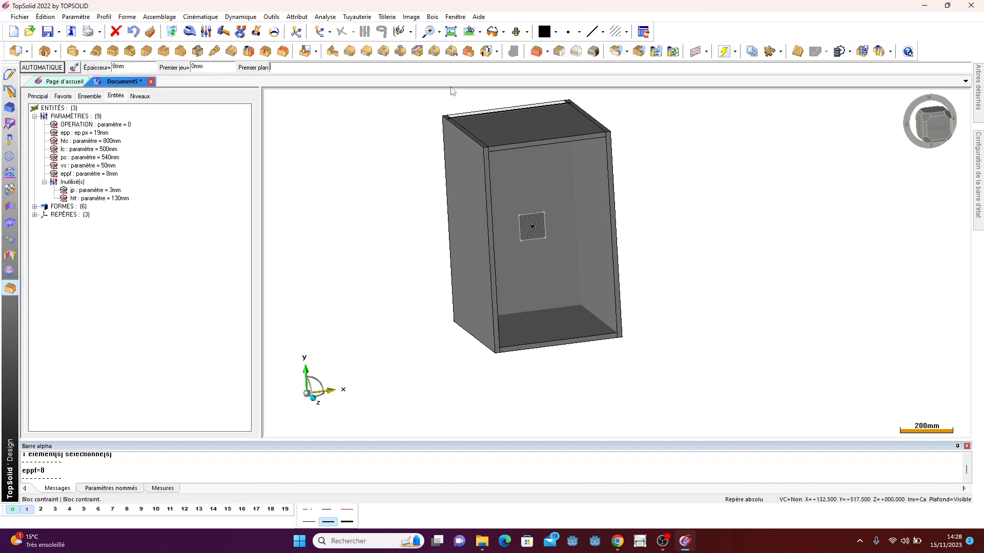
left_click(39, 68)
double_click(128, 68)
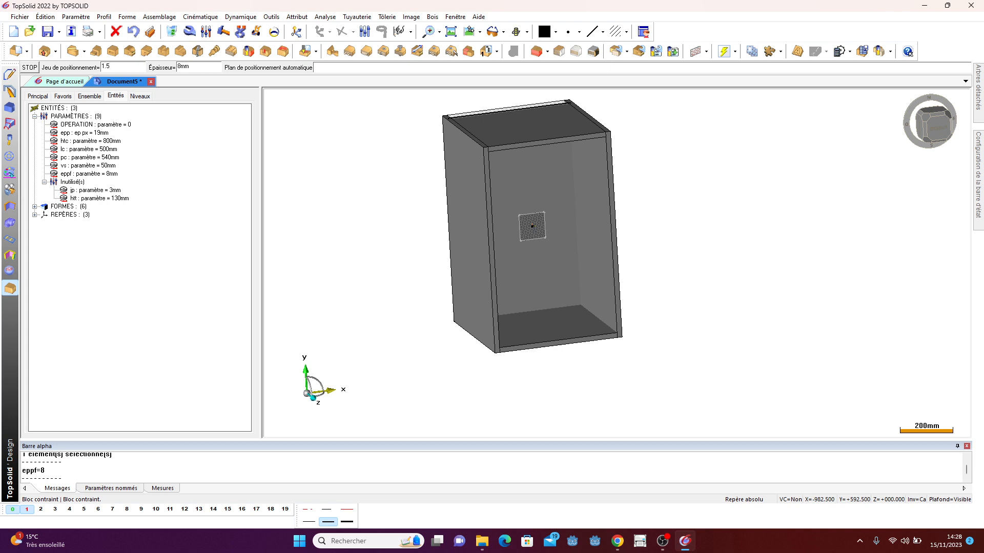
key("Return")
left_click(130, 67)
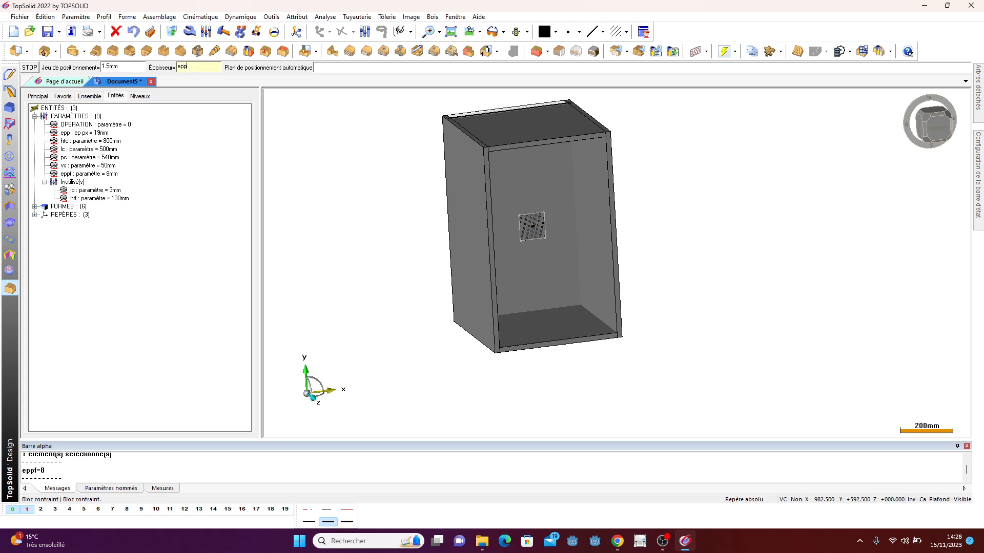
left_click(342, 69)
left_click(533, 190)
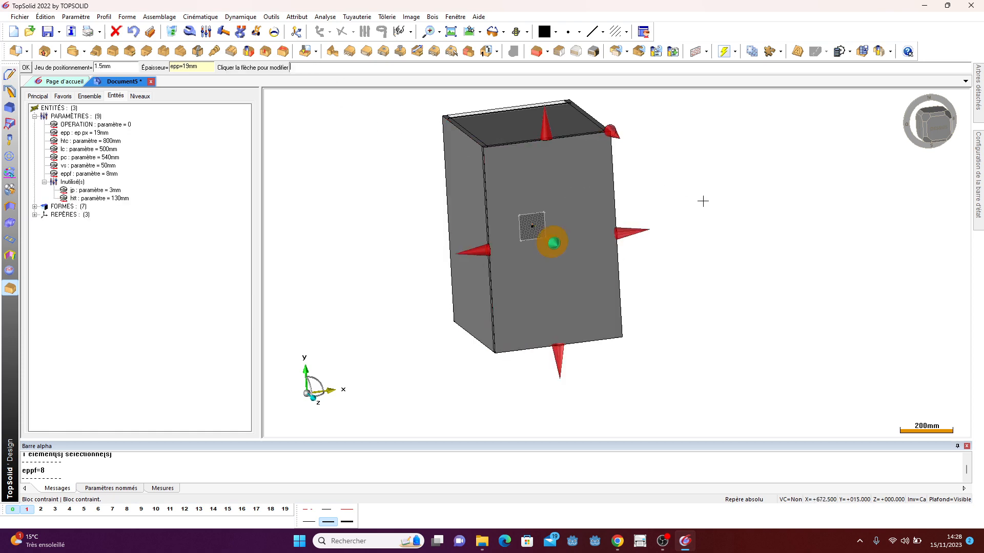
- Set the front block's top-edge gap to 0 mm and finish the full-height front panel
middle_click_drag(702, 199, 598, 225)
scroll(543, 144, "up", 3)
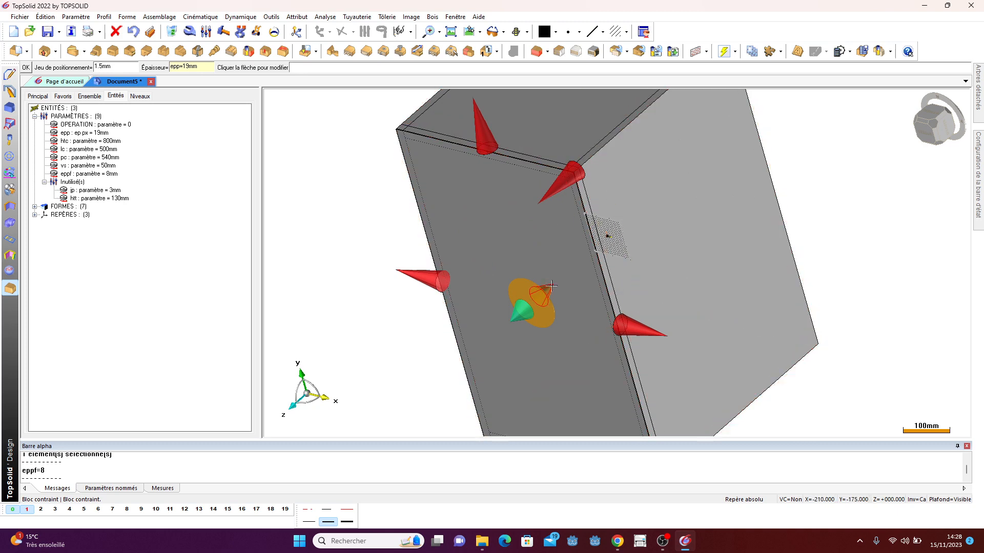
scroll(429, 209, "down", 1)
scroll(429, 209, "down", 1)
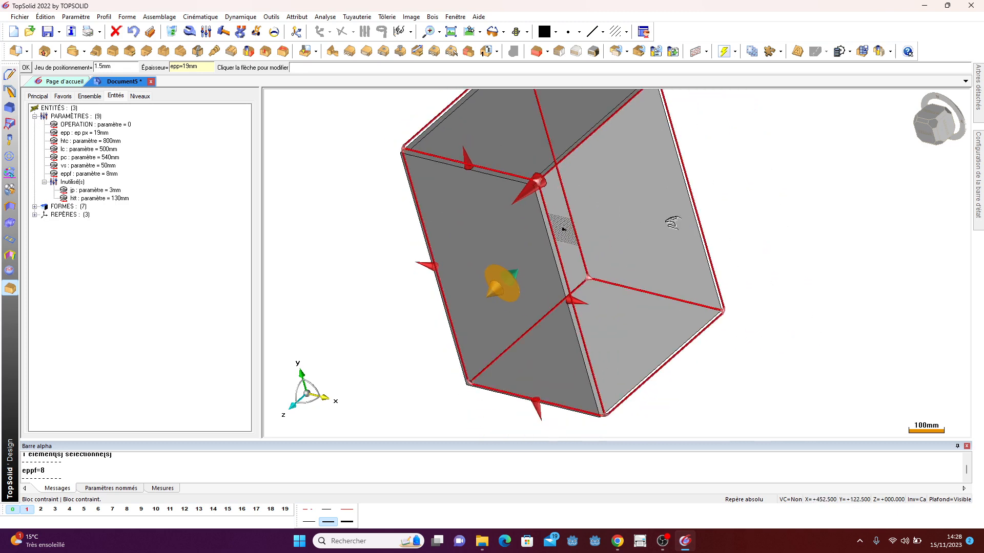
middle_click_drag(672, 222, 609, 237)
scroll(382, 137, "up", 4)
scroll(378, 133, "up", 3)
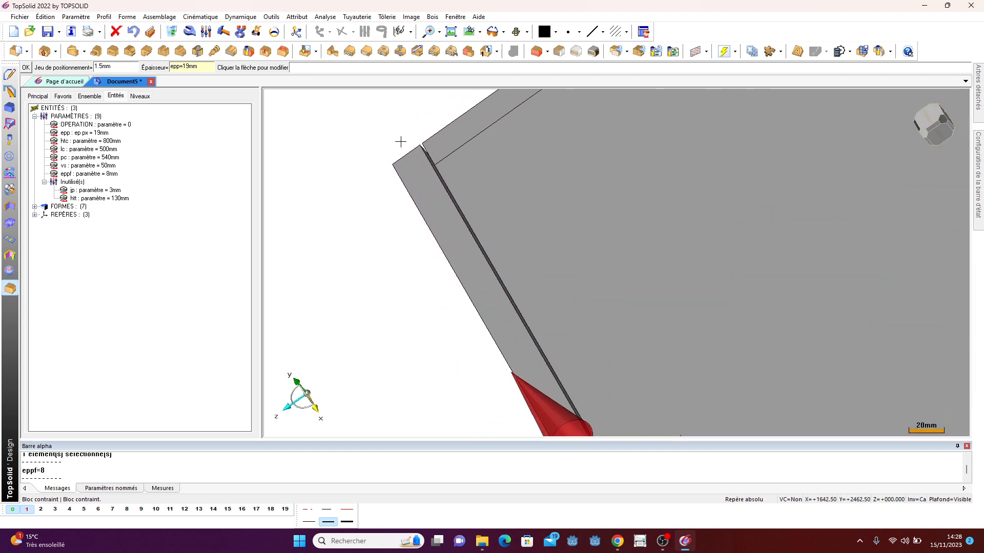
scroll(393, 142, "down", 8)
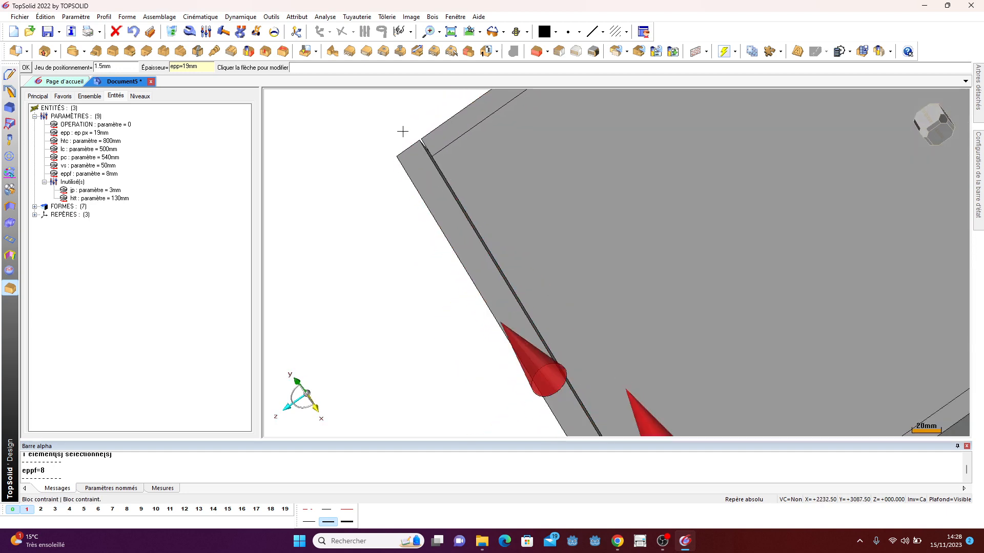
middle_click_drag(398, 213, 644, 148)
scroll(387, 243, "up", 2)
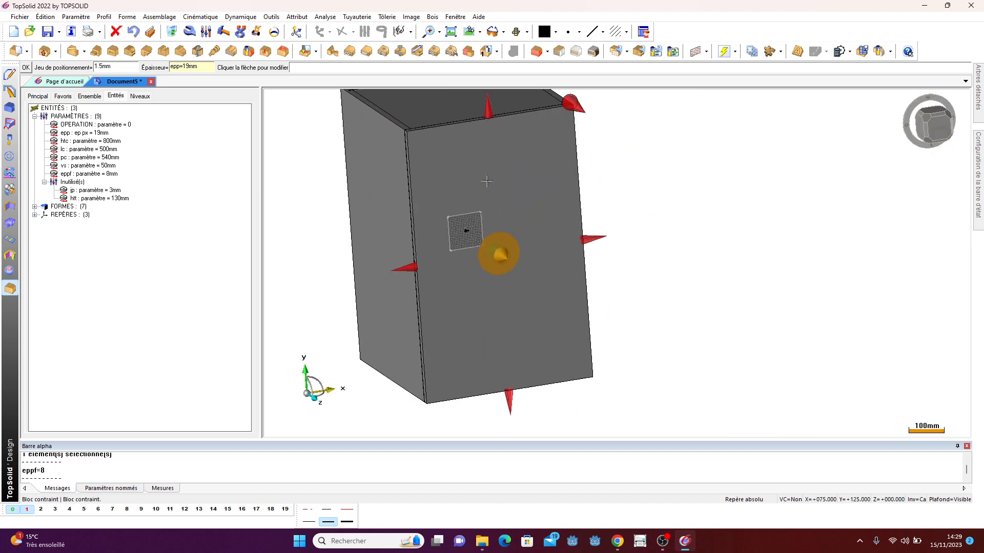
left_click(488, 110)
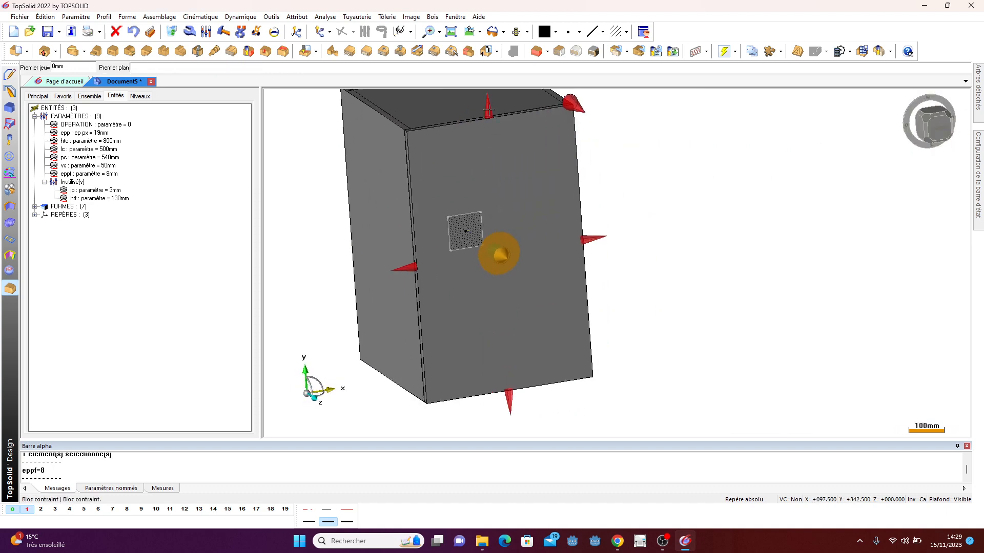
left_click(79, 65)
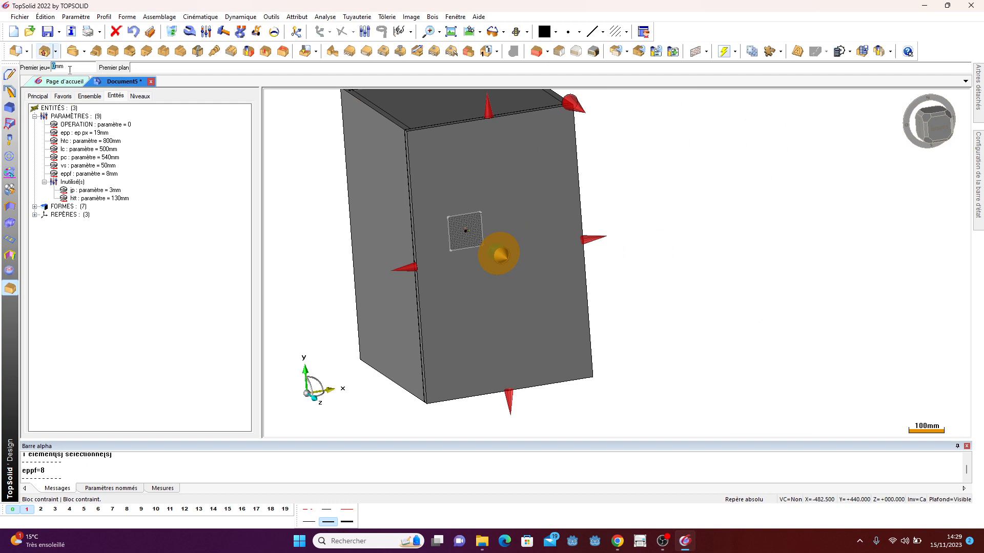
key("Return")
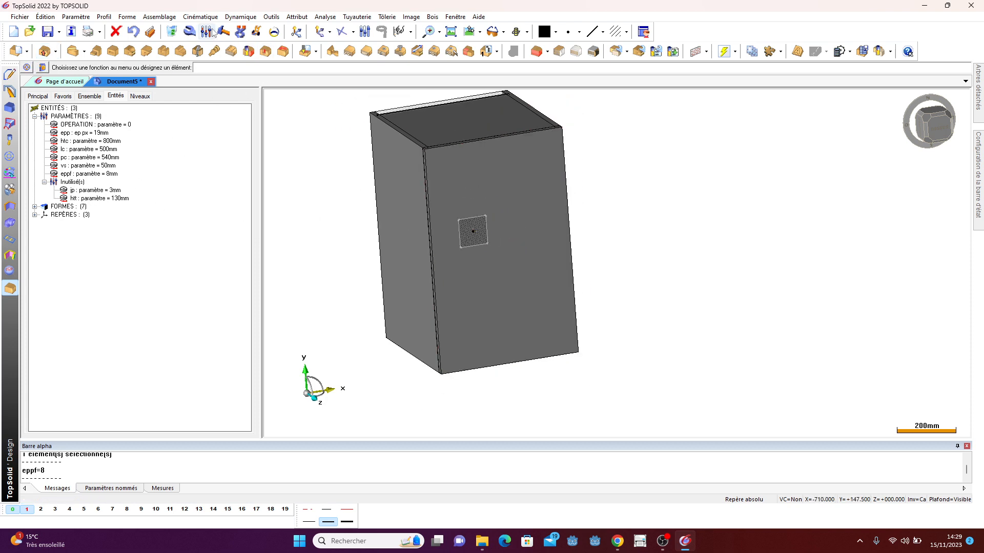
- Modify the front panel, setting both gaps at its top edge to the parameter jp
left_click(249, 51)
left_click(465, 180)
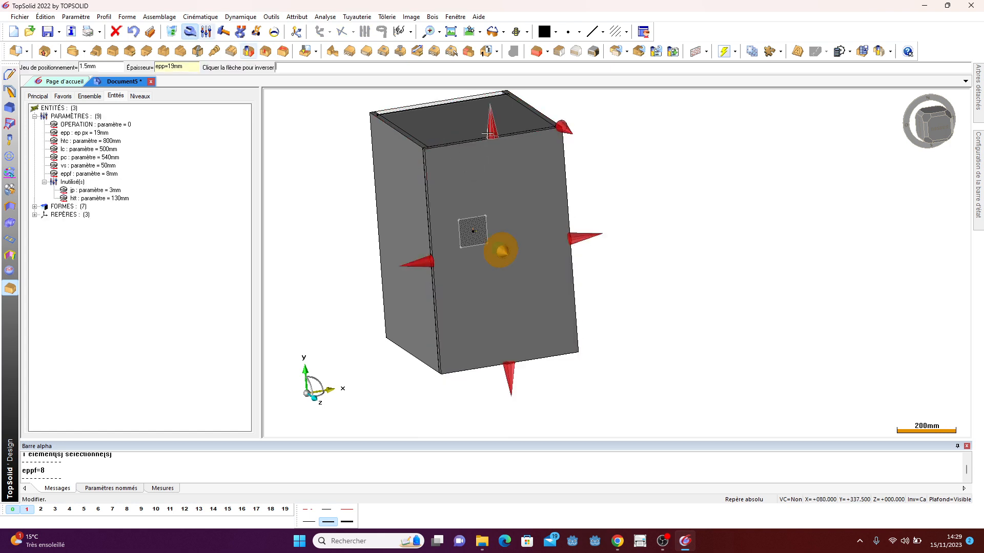
key("Return")
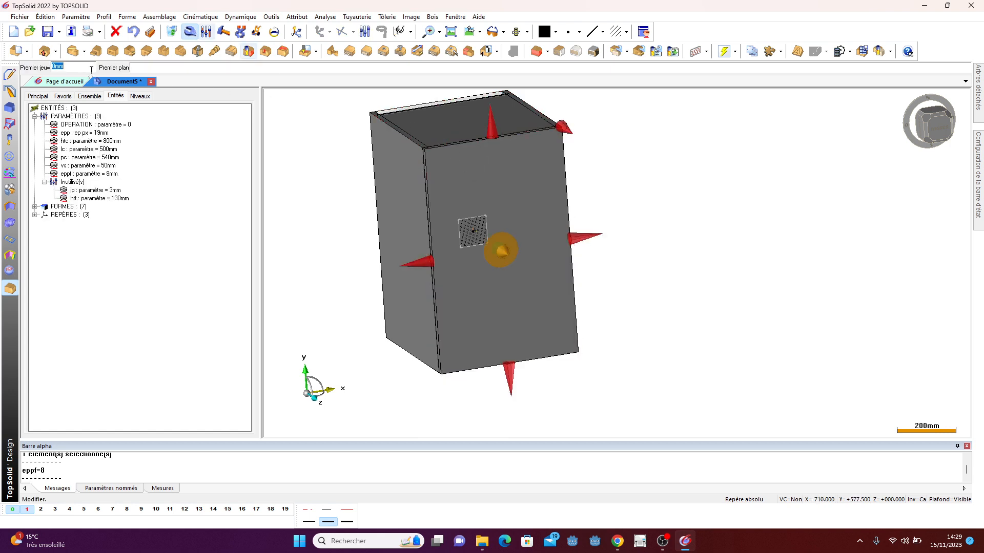
key("BackSpace")
type("ip")
key("Return")
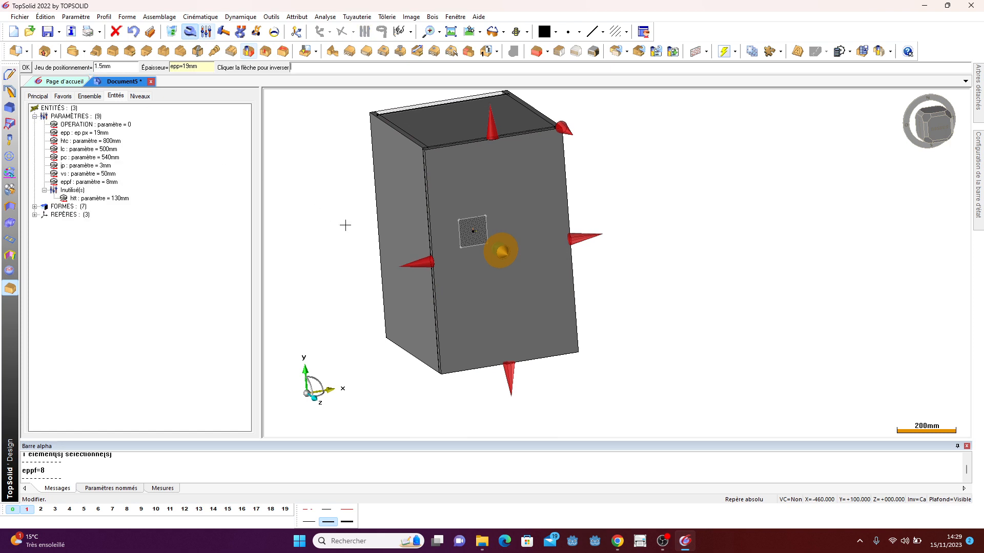
double_click(119, 70)
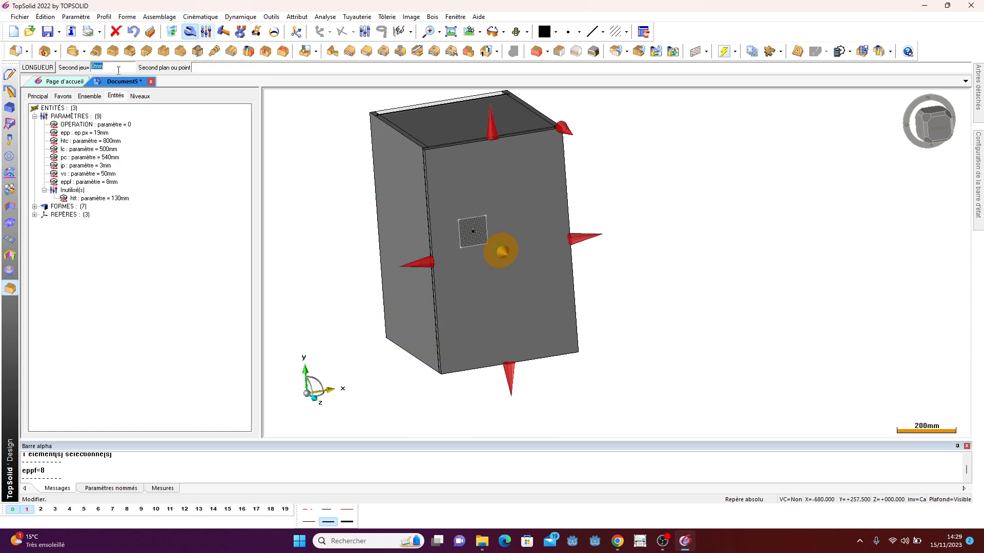
type("jp")
key("Return")
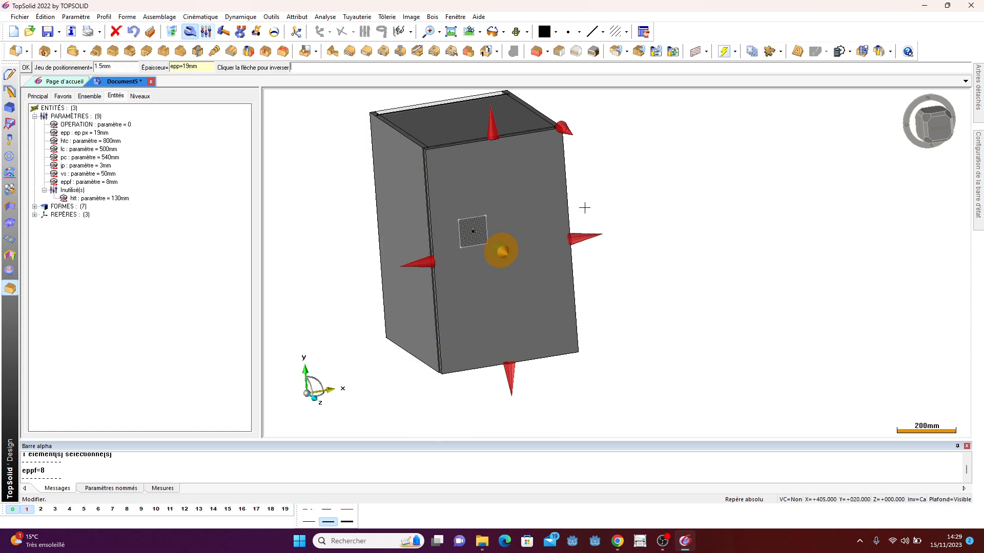
- Confirm the right edge and limit the front panel's bottom by a length of htt, forming the drawer front
left_click(579, 237)
double_click(84, 69)
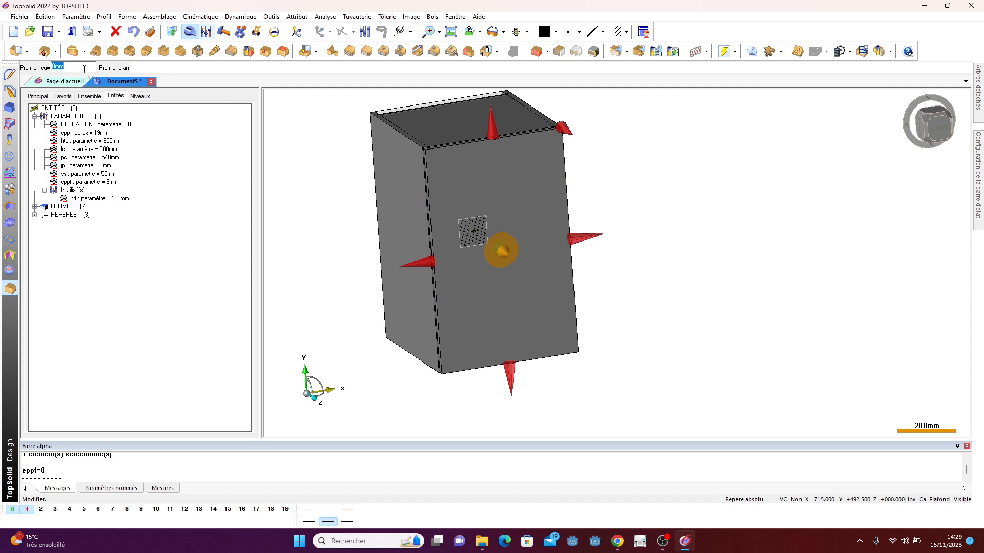
key("Return")
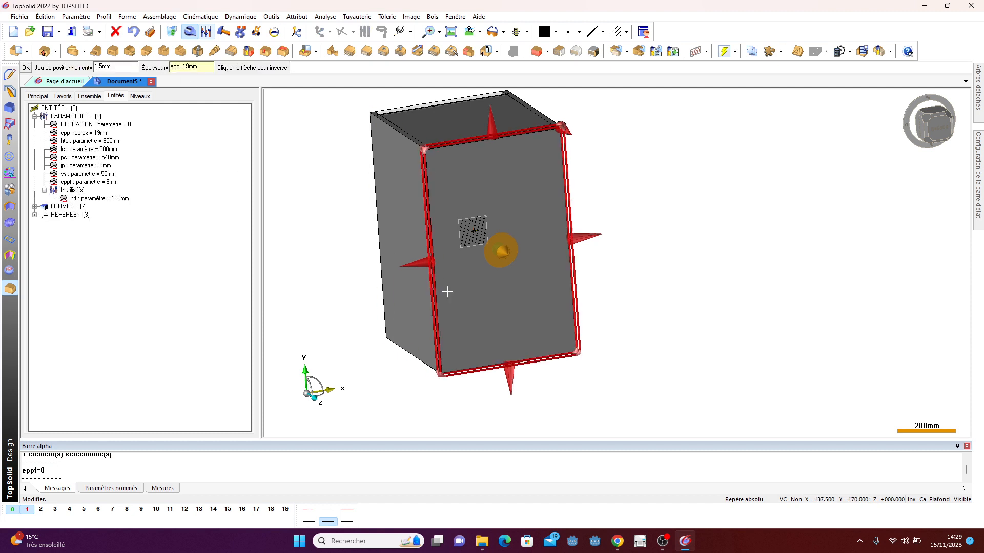
left_click(509, 376)
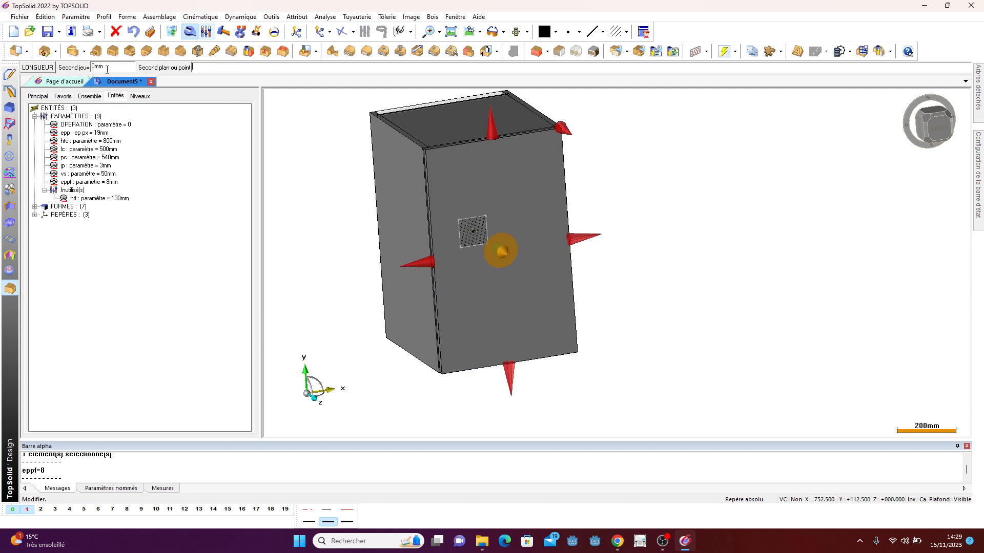
left_click(45, 70)
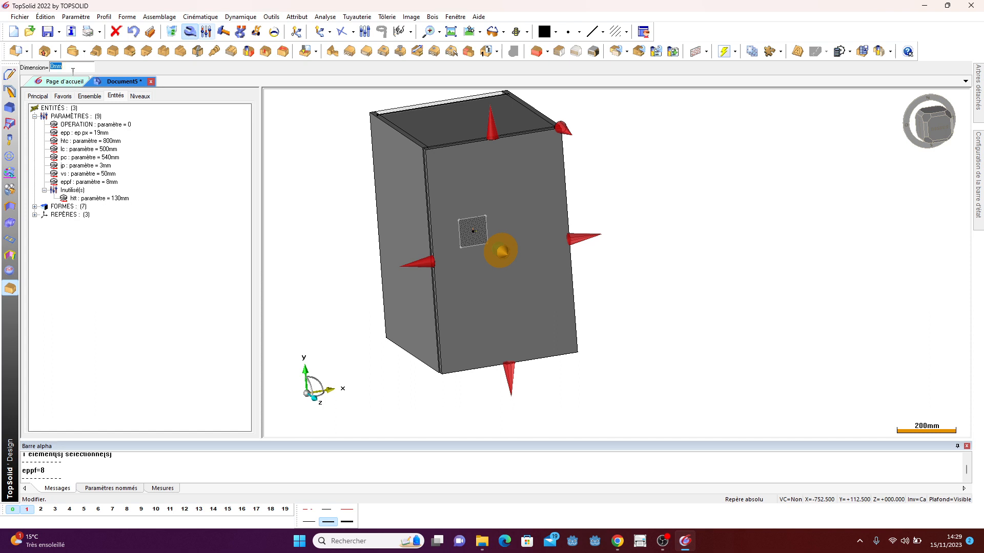
key("Return")
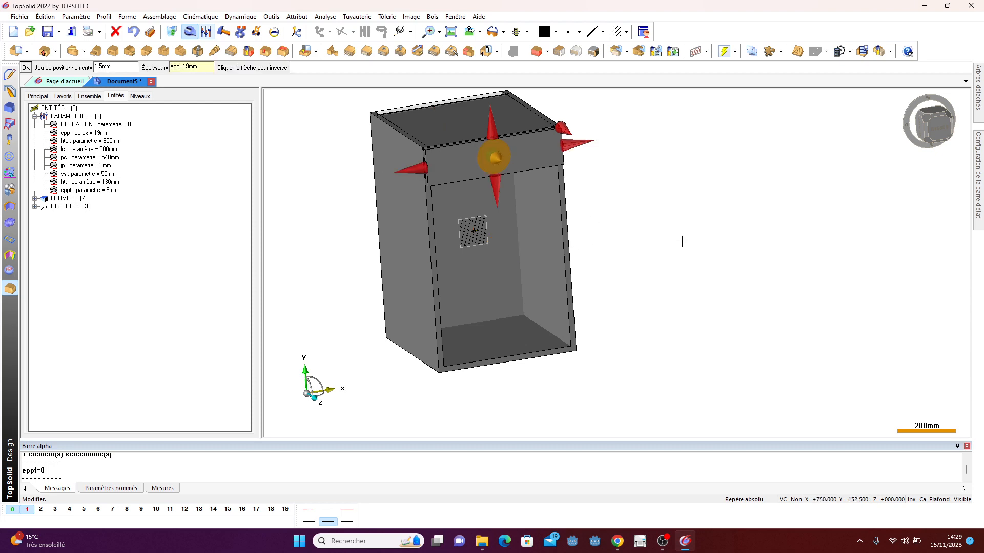
- Start another constrained block of thickness epp with a 1.5 mm gap on the lower front face below the drawer front
middle_click_drag(736, 229, 507, 215)
key("Escape")
scroll(478, 101, "up", 2)
scroll(457, 100, "up", 1)
scroll(467, 160, "down", 3)
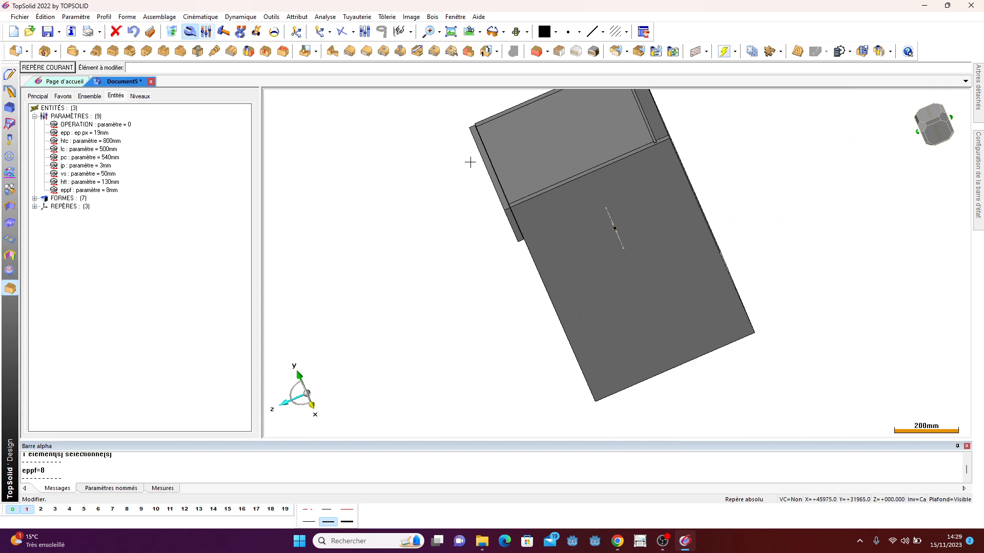
middle_click_drag(468, 160, 481, 233)
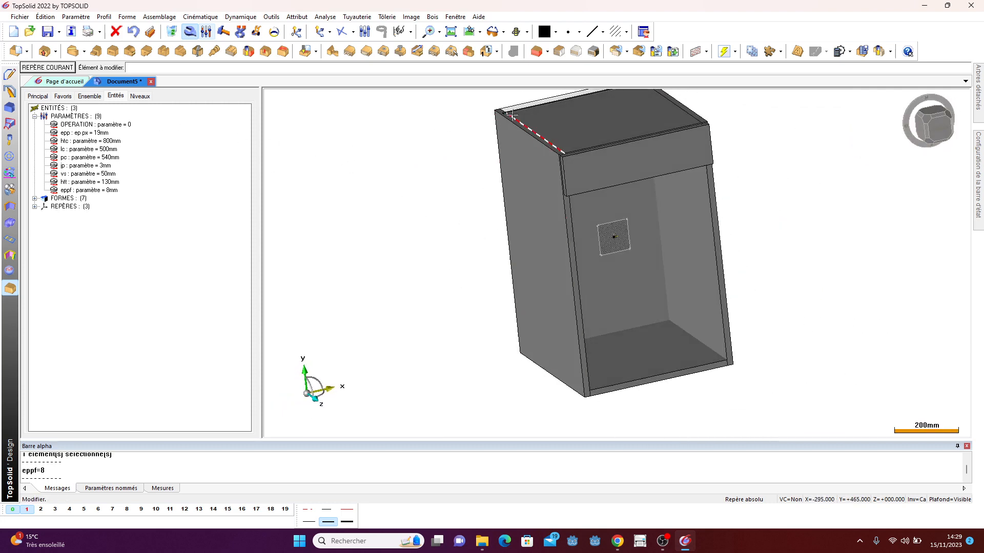
left_click(536, 51)
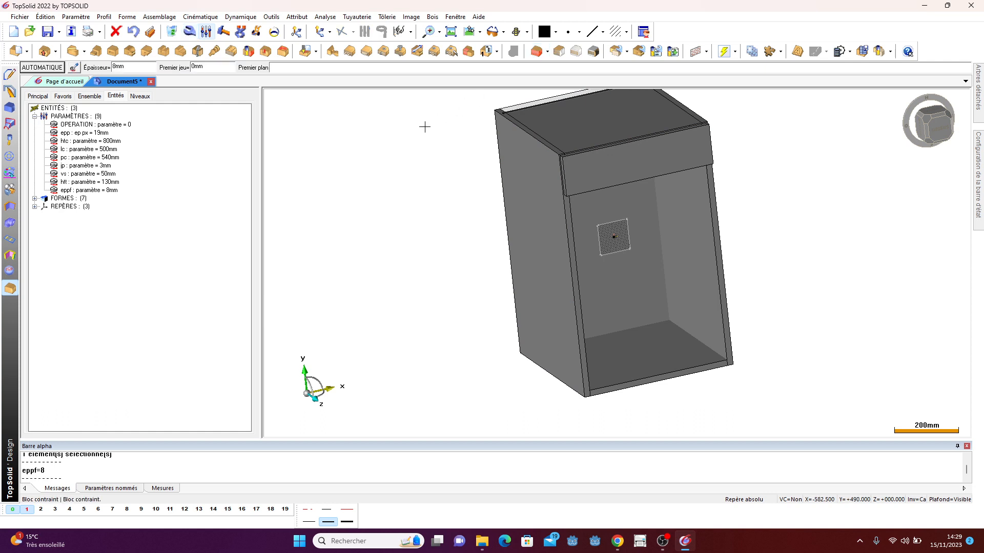
left_click(53, 69)
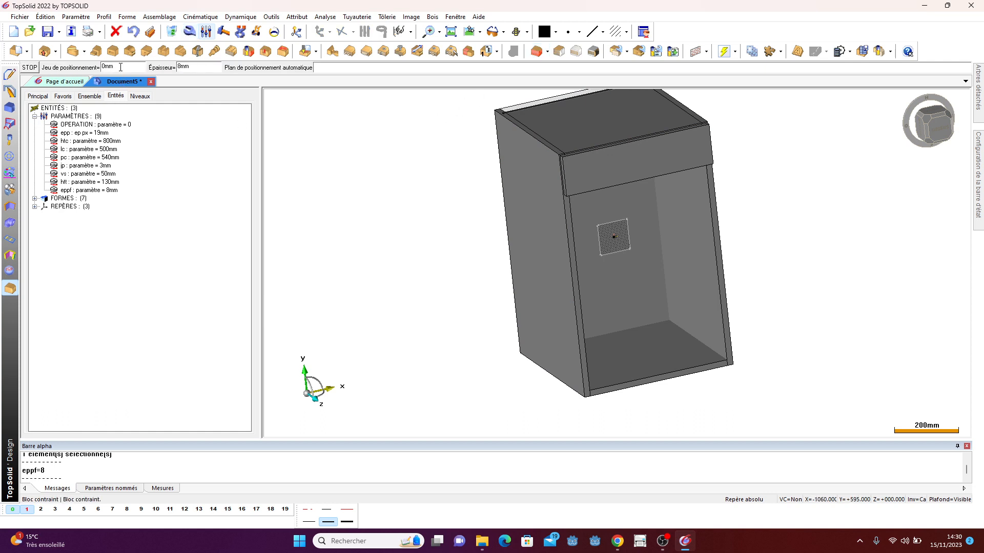
left_click(121, 68)
key("Return")
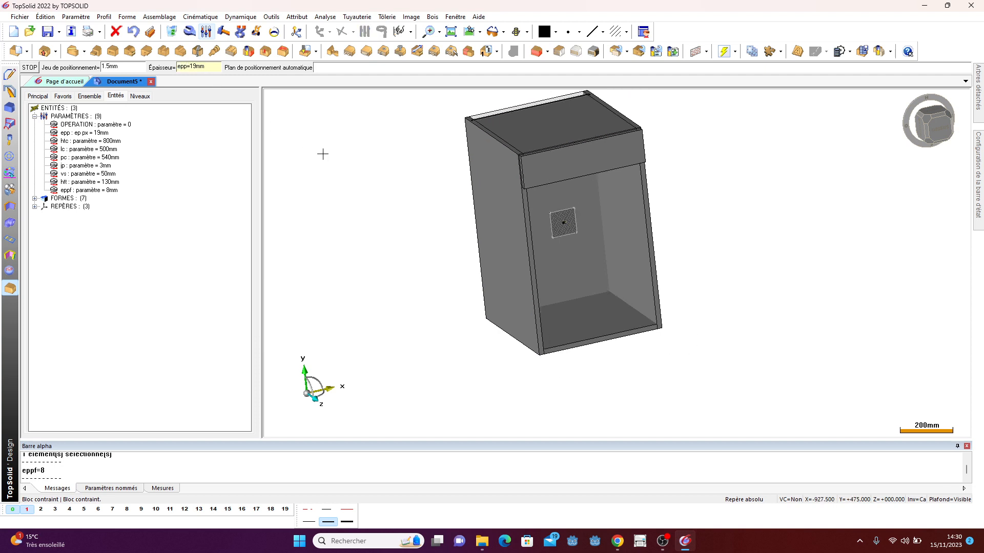
left_click(568, 223)
- Accept 0 mm for both gaps on the lower front block's side edge
middle_click_drag(715, 238, 478, 259)
scroll(575, 241, "up", 3)
left_click(494, 244)
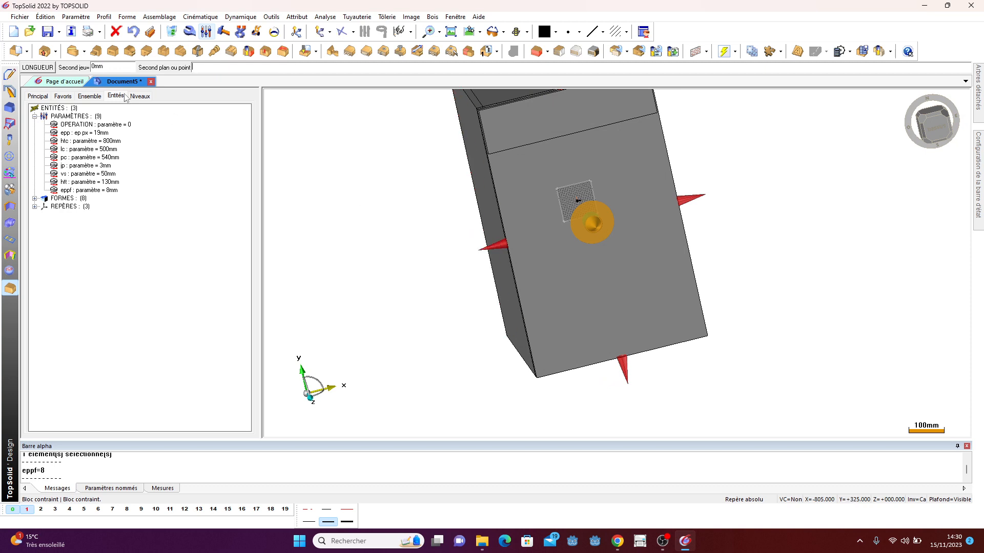
left_click(114, 68)
key("Return")
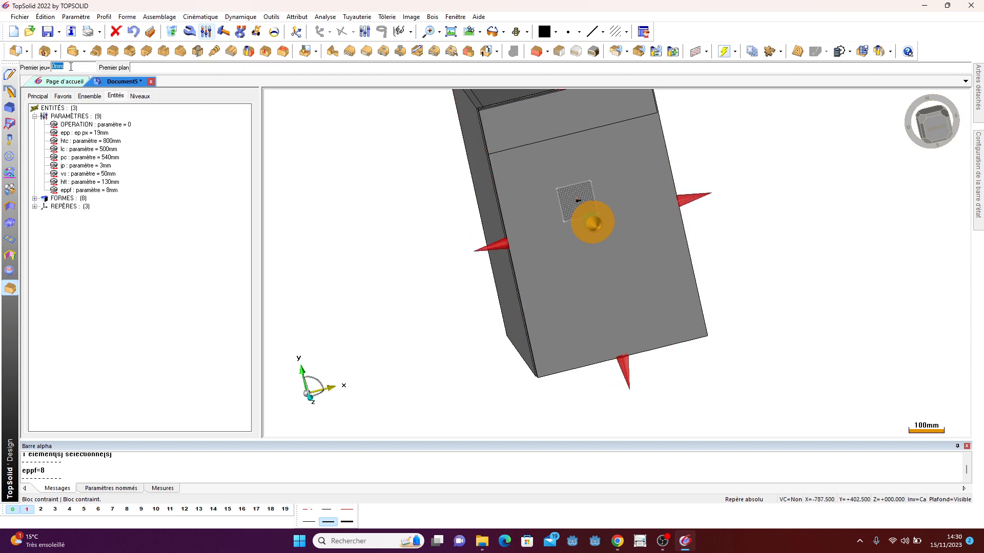
key("Return")
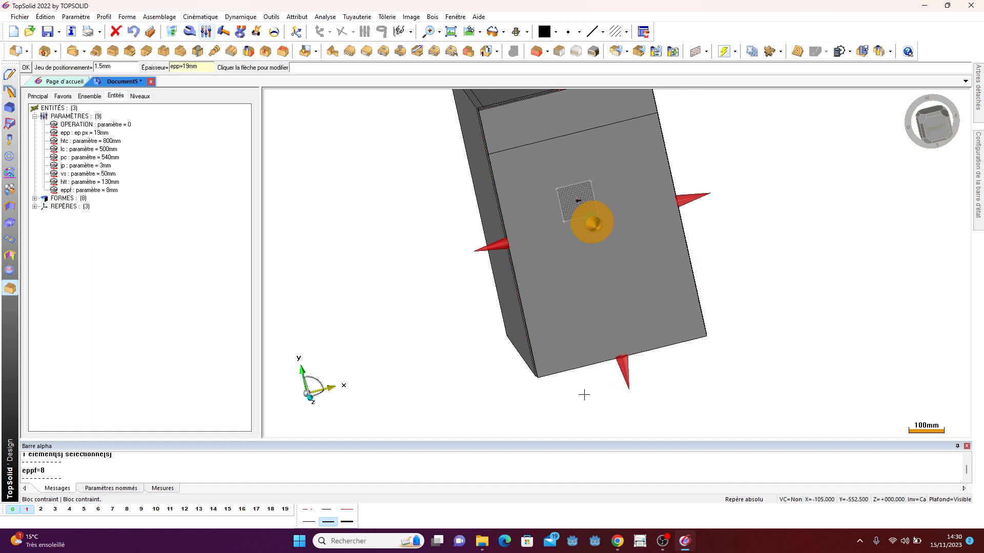
- Set the second gap at the lower front block's bottom edge to the parameter jp
left_click(624, 372)
left_click(115, 67)
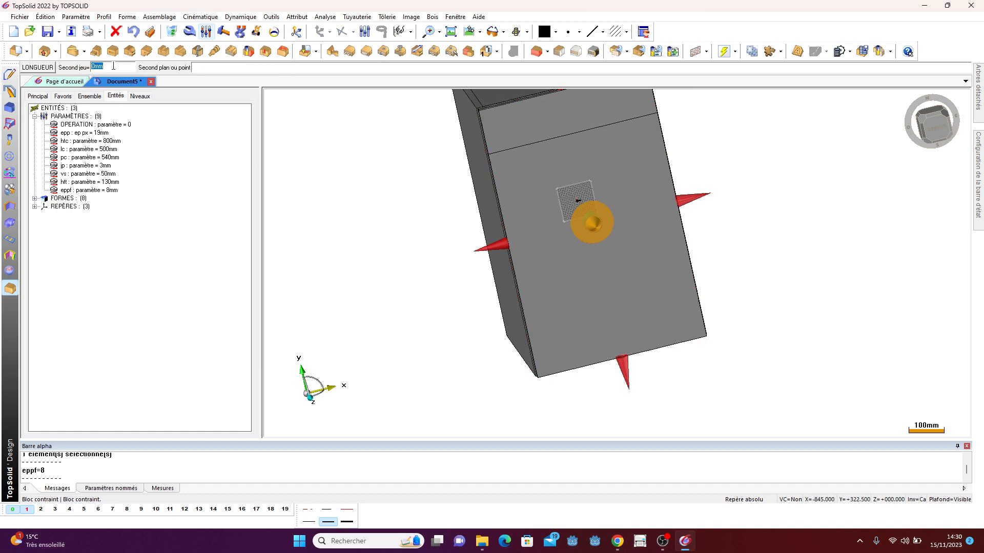
type("jp")
key("Return")
- Set the first gap at the lower front block's top edge to the parameter jp
scroll(410, 336, "down", 2)
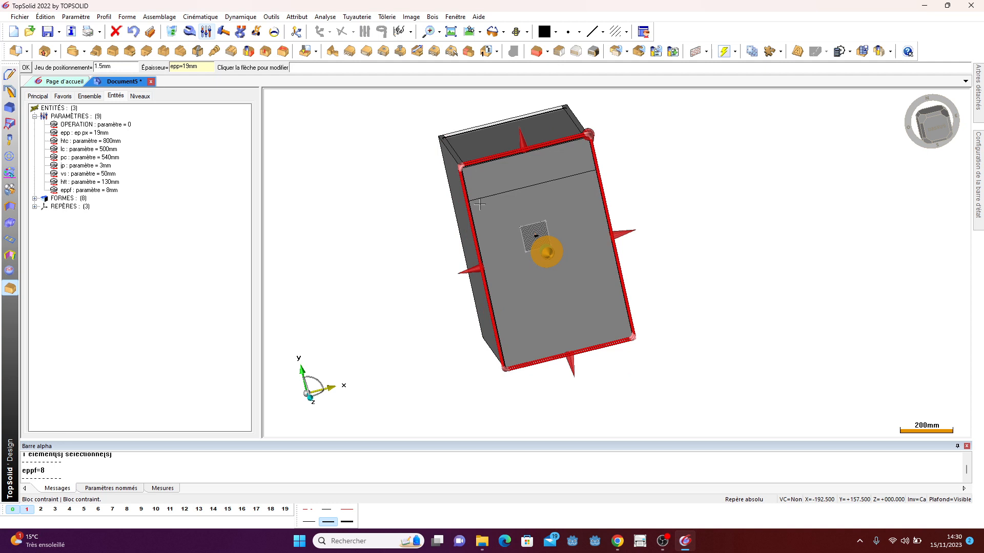
left_click(521, 141)
left_click(78, 65)
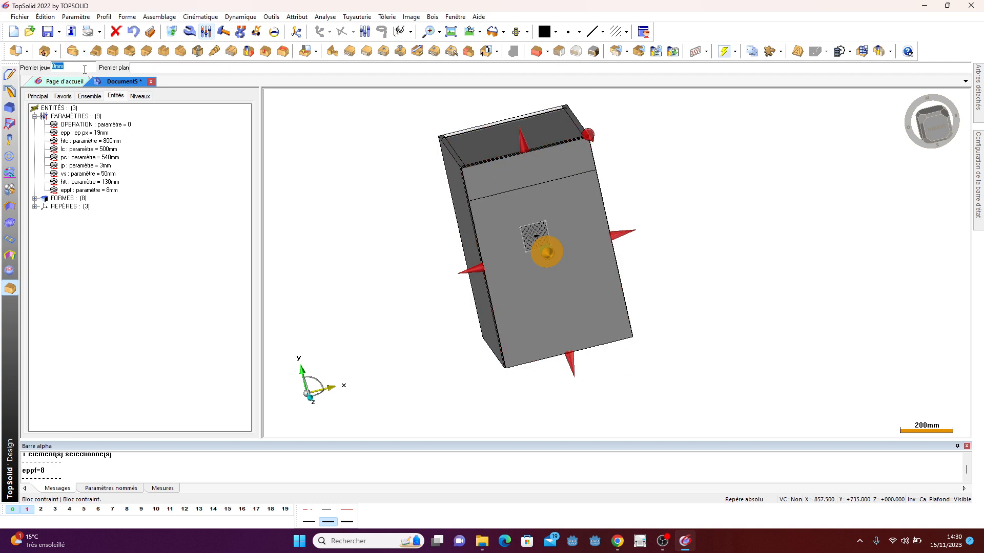
type("jp")
key("Return")
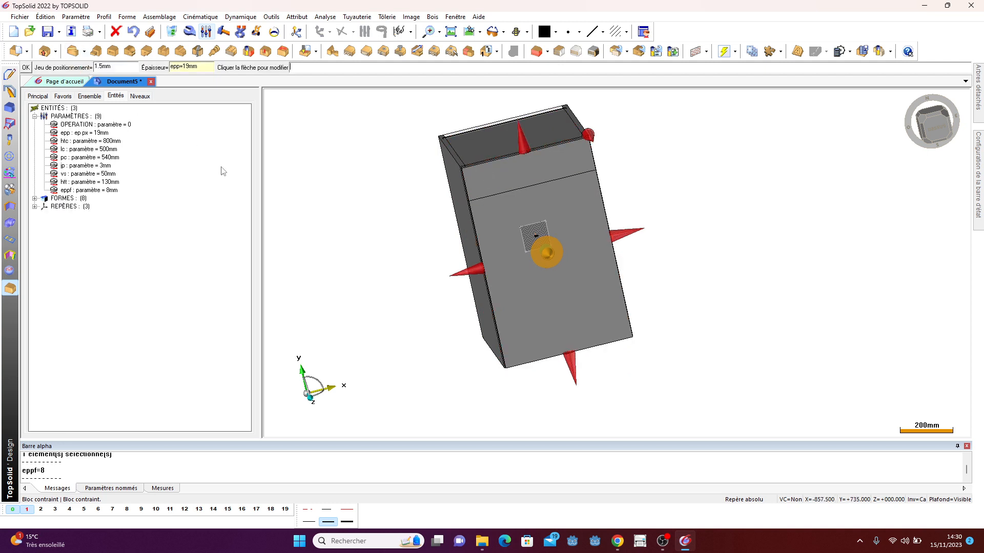
- Limit the lower front block's top edge to the drawer front's bottom edge and finish the constrained block
scroll(406, 263, "down", 2)
middle_click_drag(407, 263, 413, 230)
scroll(501, 117, "up", 3)
scroll(501, 117, "up", 2)
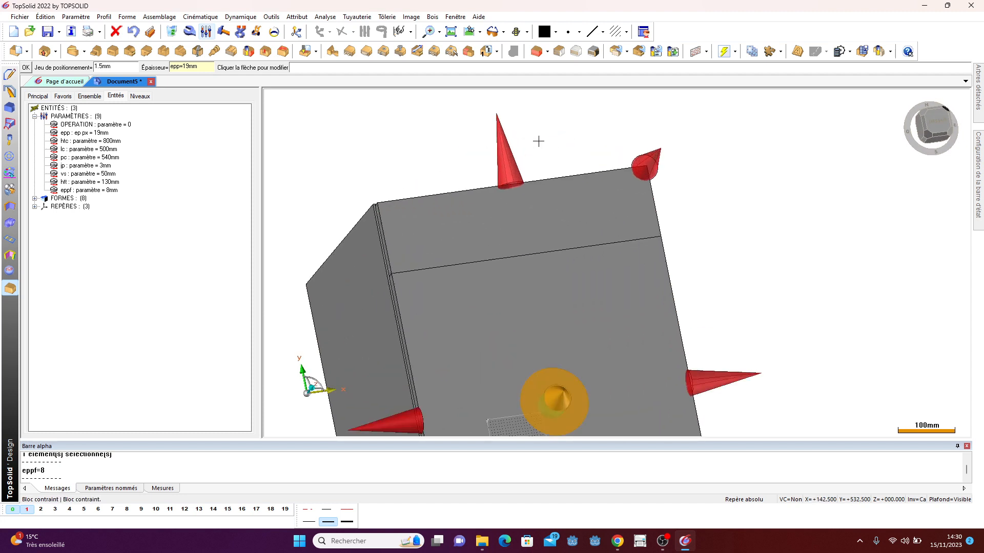
left_click(505, 149)
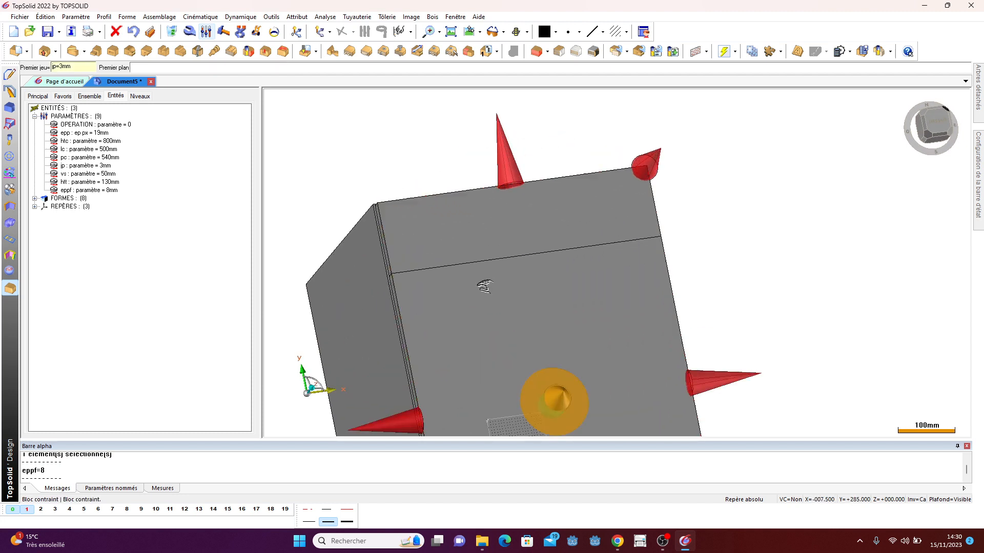
middle_click_drag(505, 149, 508, 130)
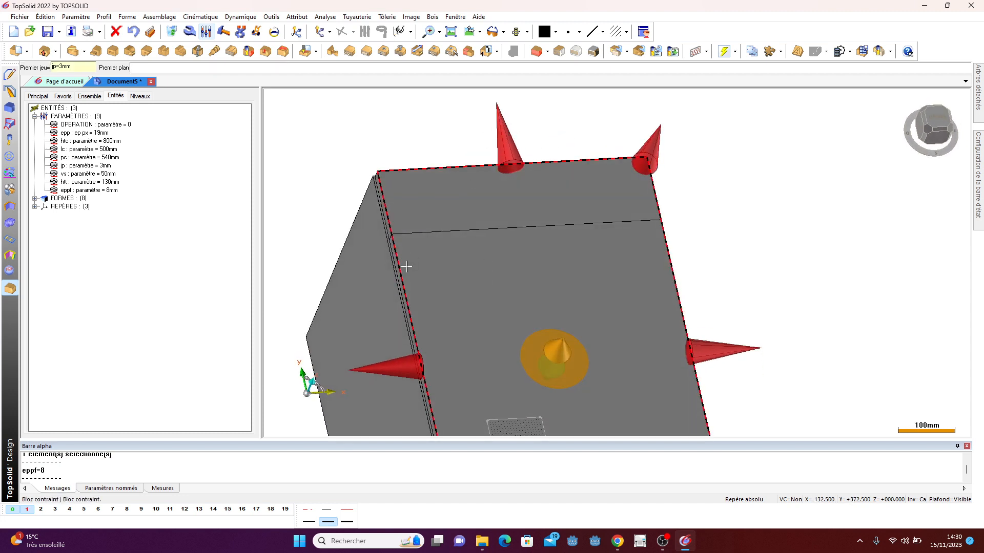
scroll(410, 226, "up", 4)
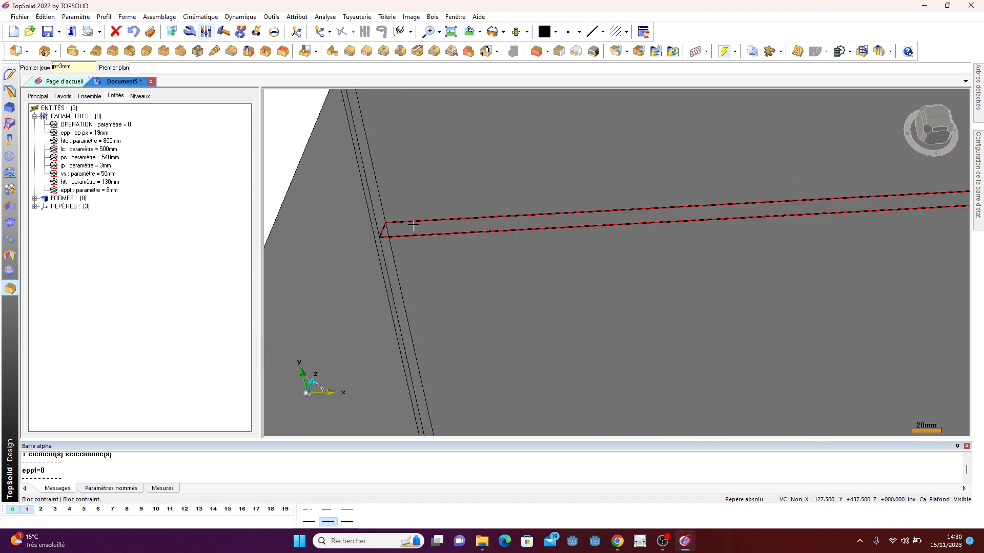
left_click(413, 226)
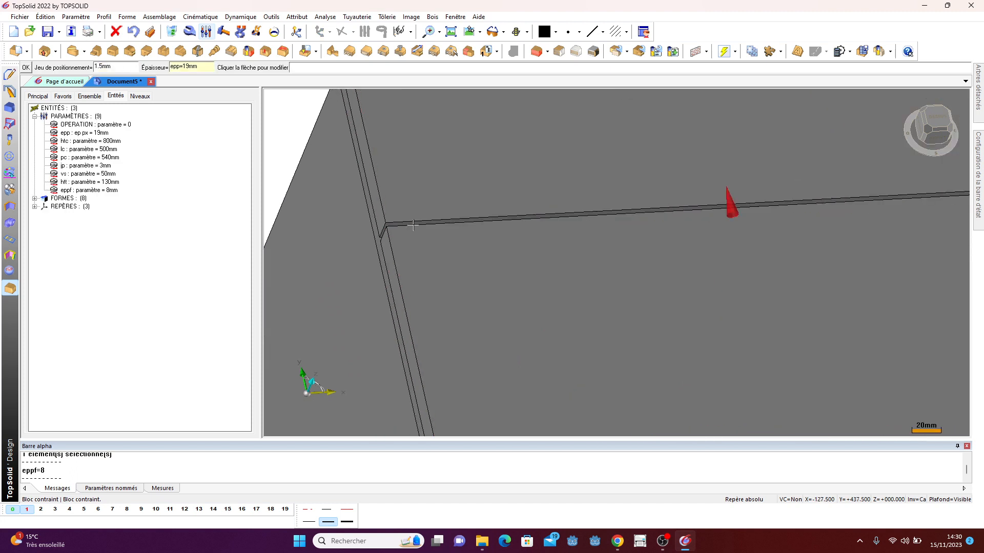
scroll(413, 226, "down", 3)
scroll(407, 226, "up", 4)
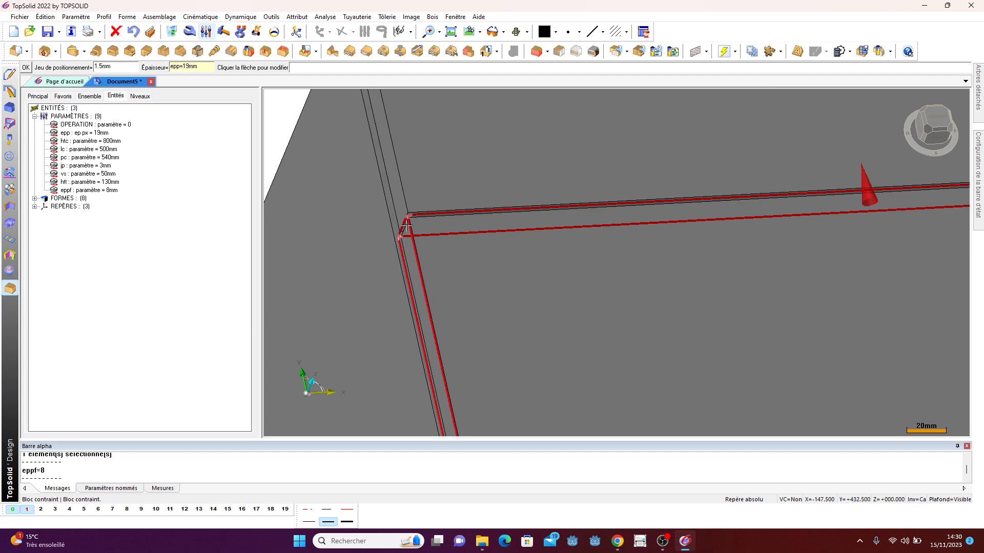
scroll(406, 225, "down", 5)
middle_click(700, 201)
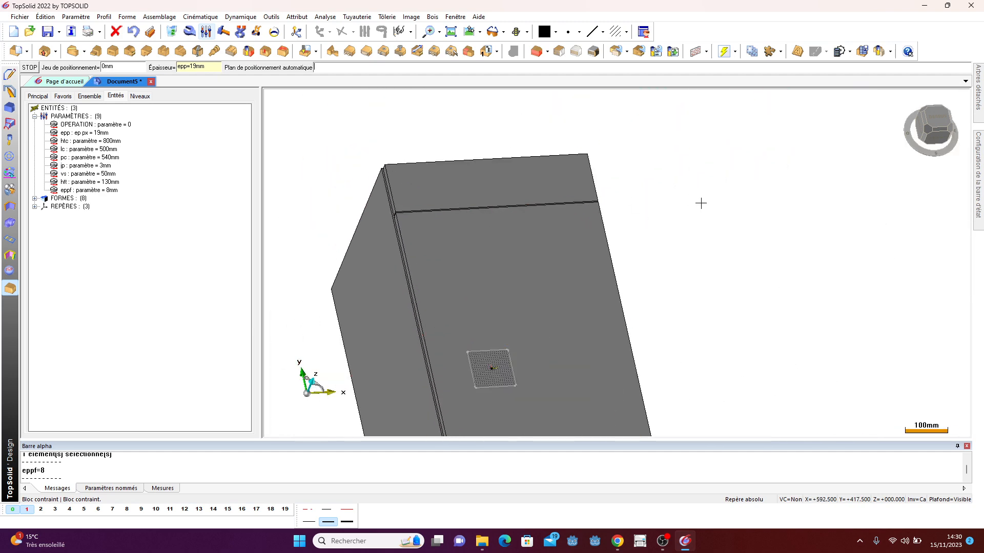
- Move the drawer front and lower front panel onto a separate quick level to clear the view
middle_click_drag(700, 203, 565, 248)
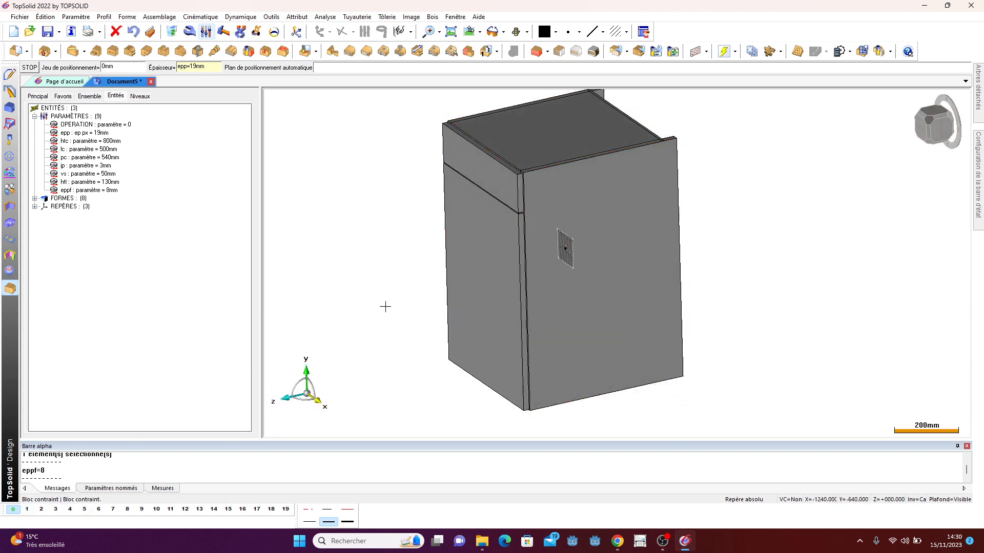
scroll(387, 287, "down", 2)
left_click(43, 511)
right_click(44, 515)
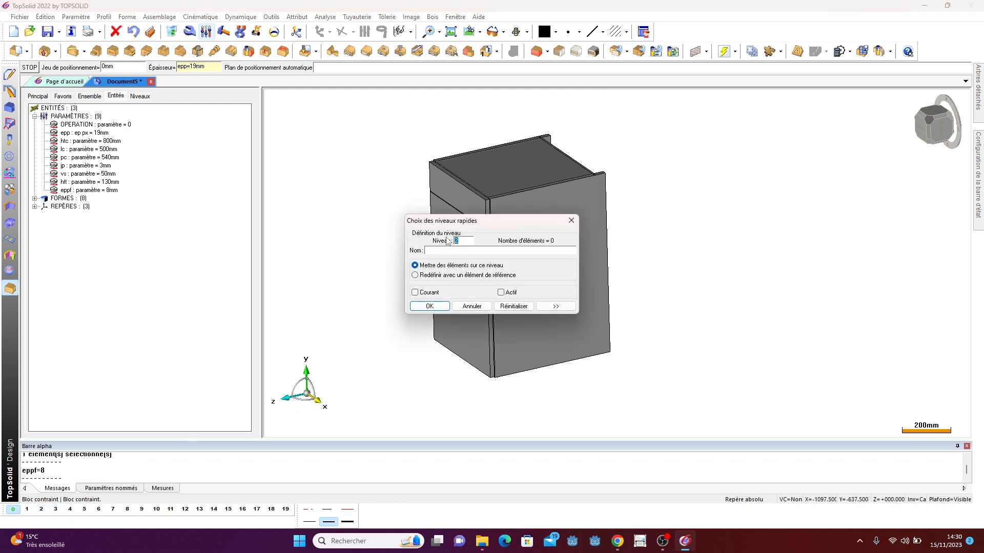
scroll(712, 208, "down", 3)
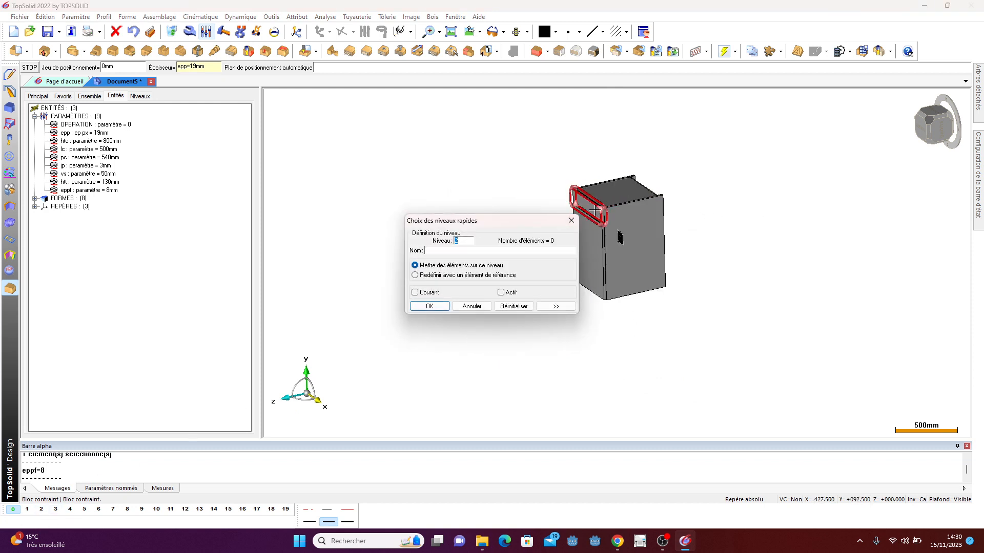
left_click(596, 211)
left_click(595, 235)
left_click(429, 306)
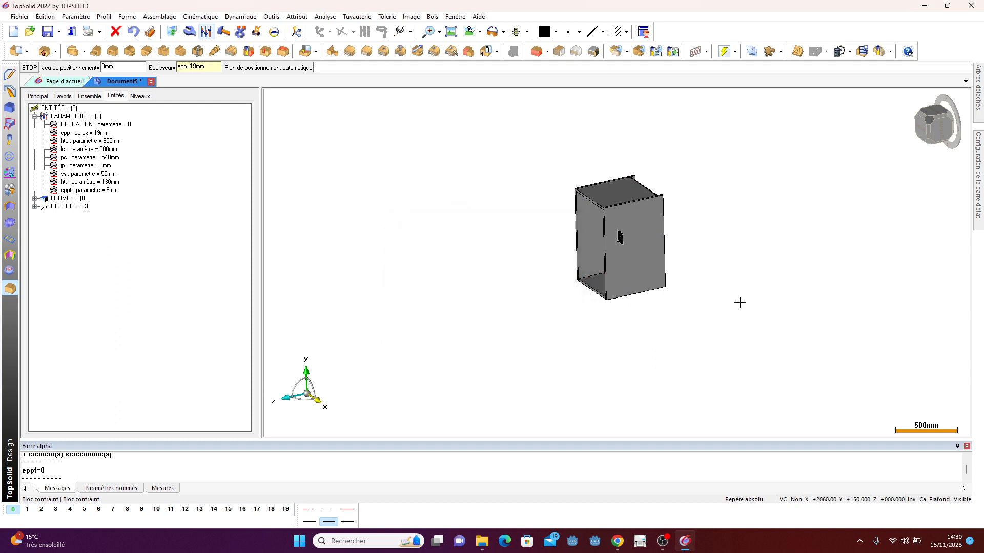
- Move the side panel facing the view onto another quick level
middle_click_drag(740, 301, 513, 353)
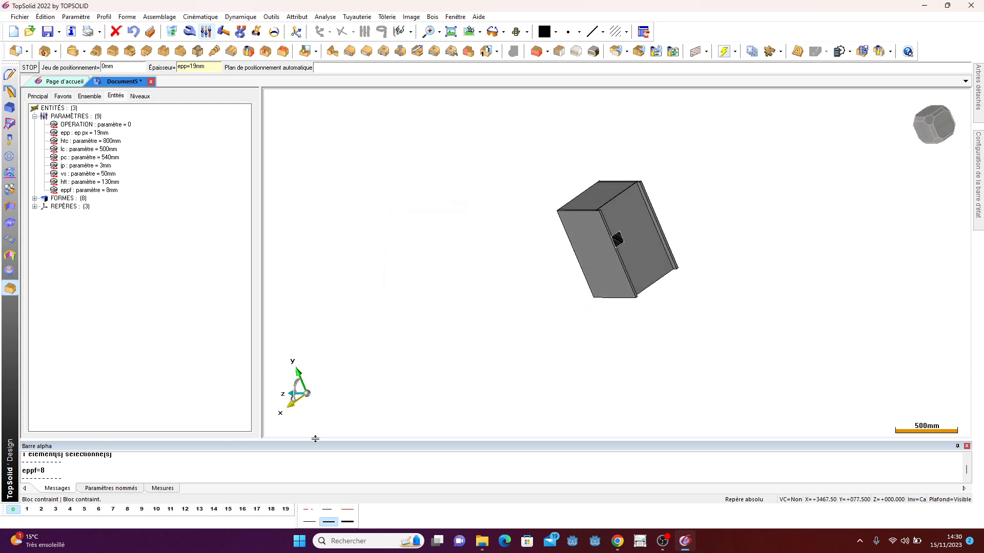
right_click(56, 510)
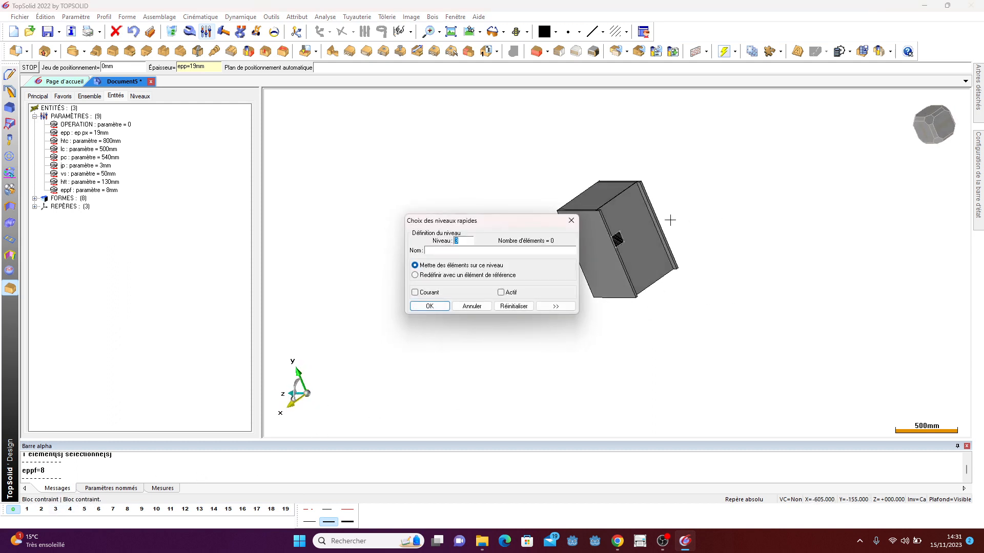
left_click(634, 225)
left_click(435, 307)
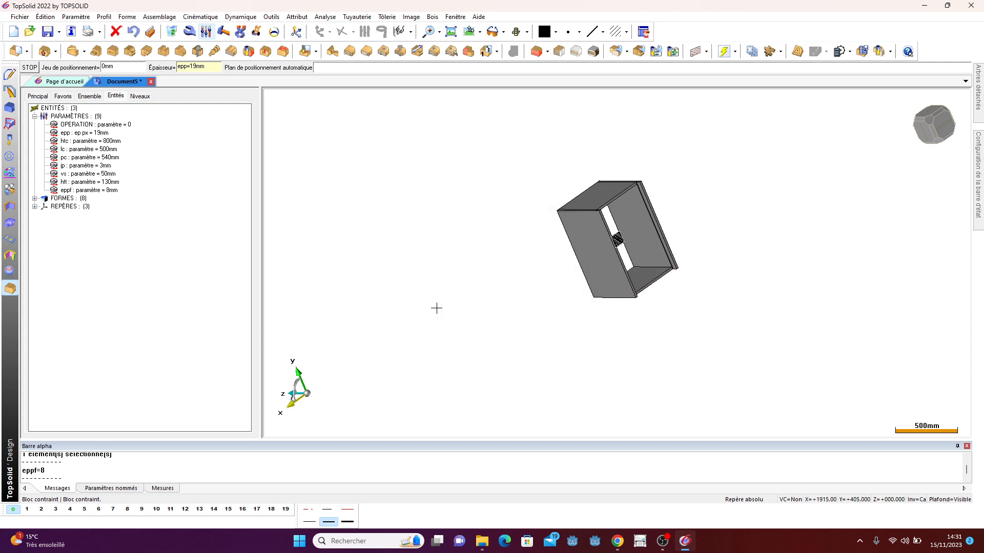
- Start the Tourillonner dowel command using the wood dowel D8 L35
middle_click_drag(435, 307, 655, 333)
middle_click_drag(704, 336, 672, 328)
scroll(646, 238, "up", 8)
scroll(546, 193, "down", 3)
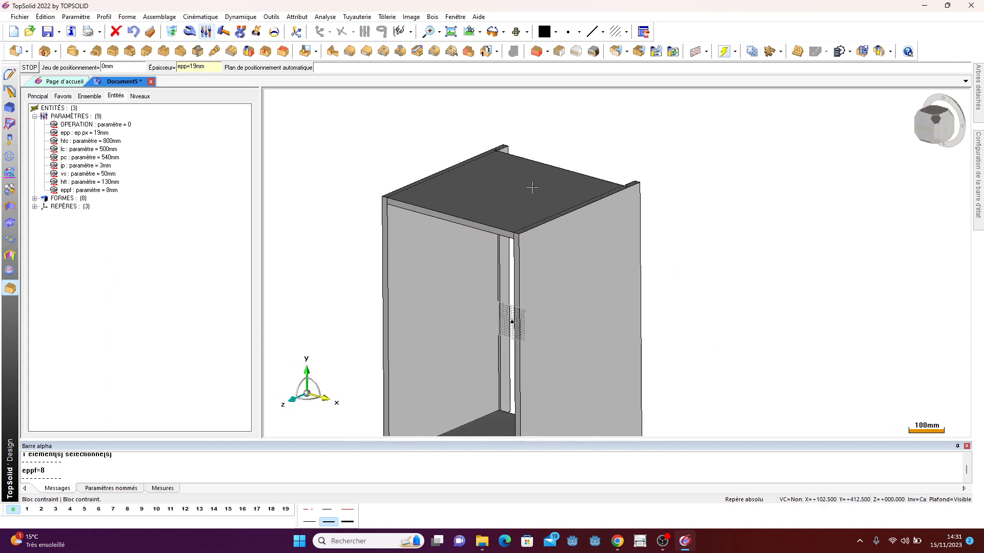
left_click(432, 16)
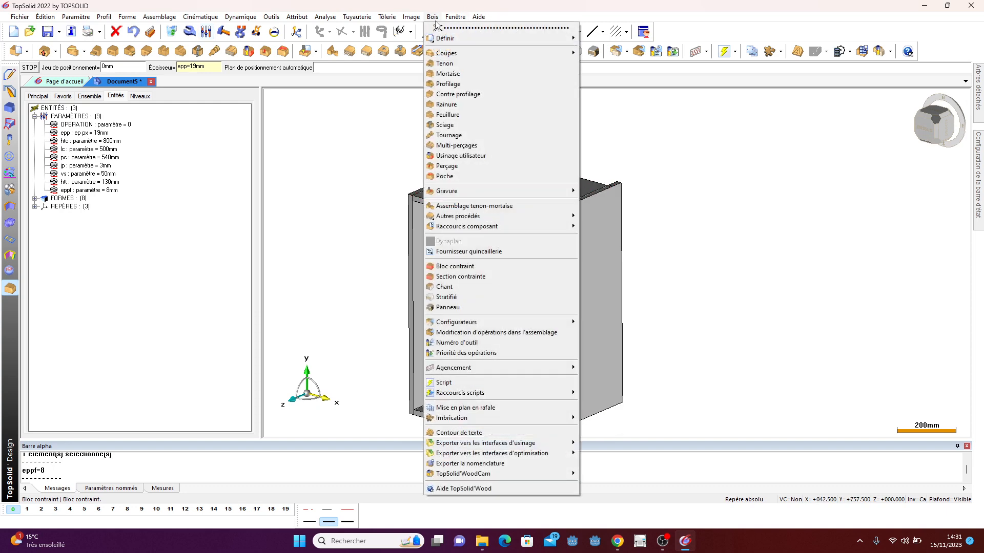
mouse_move(458, 216)
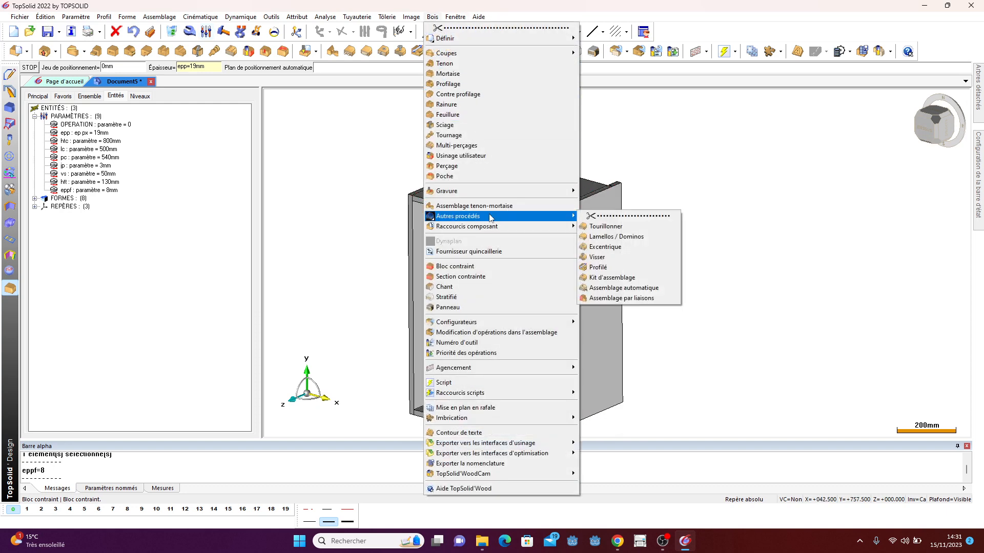
left_click(609, 223)
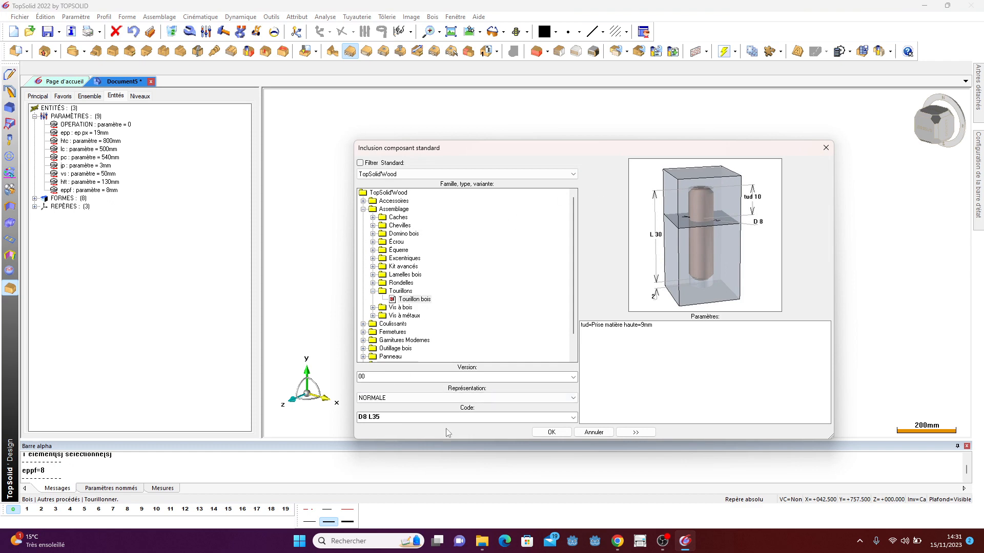
left_click(554, 434)
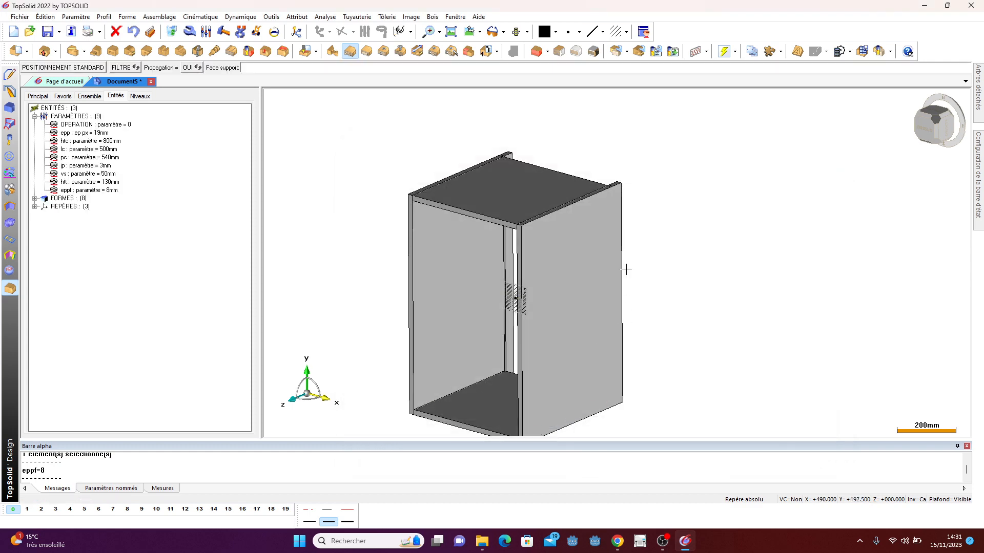
- Place dowels on the side panel along the top panel's edge, with automatic centering between start and end edges
scroll(625, 269, "up", 3)
scroll(413, 156, "up", 3)
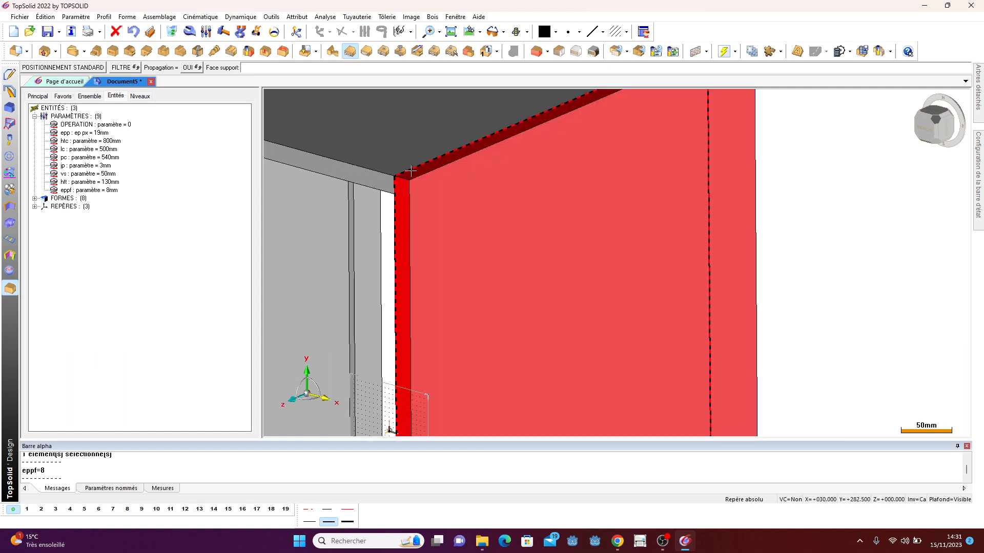
left_click(413, 157)
scroll(457, 251, "down", 1)
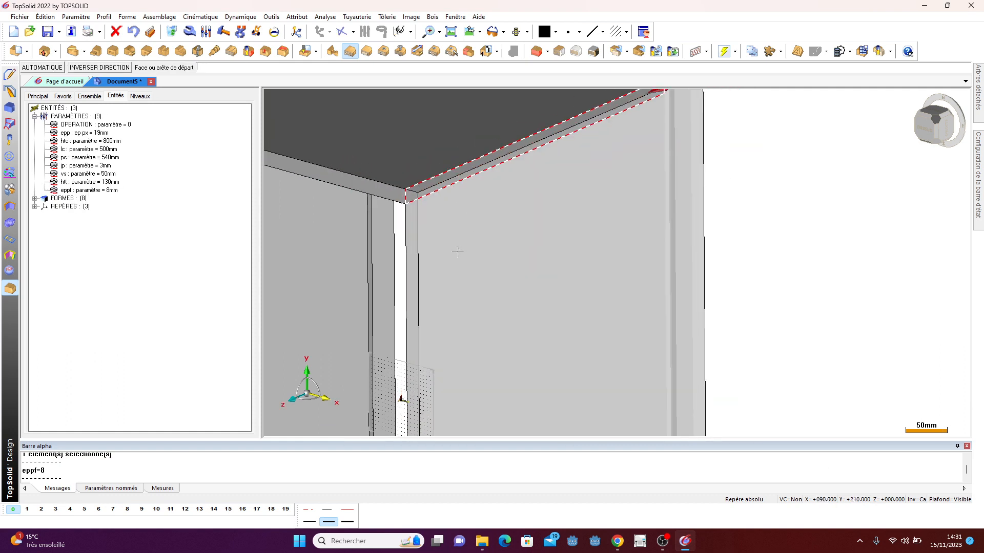
left_click(291, 148)
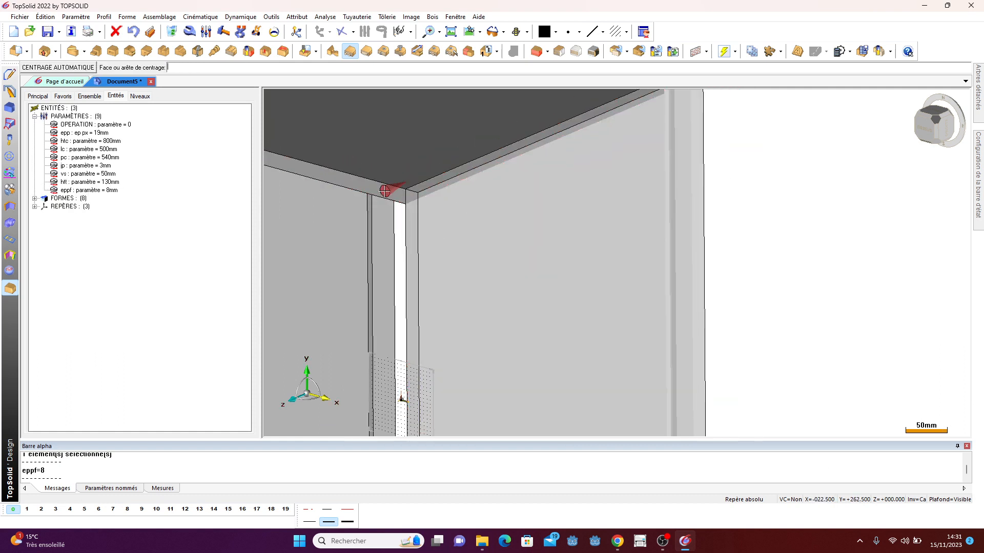
left_click(84, 69)
scroll(313, 185, "down", 1)
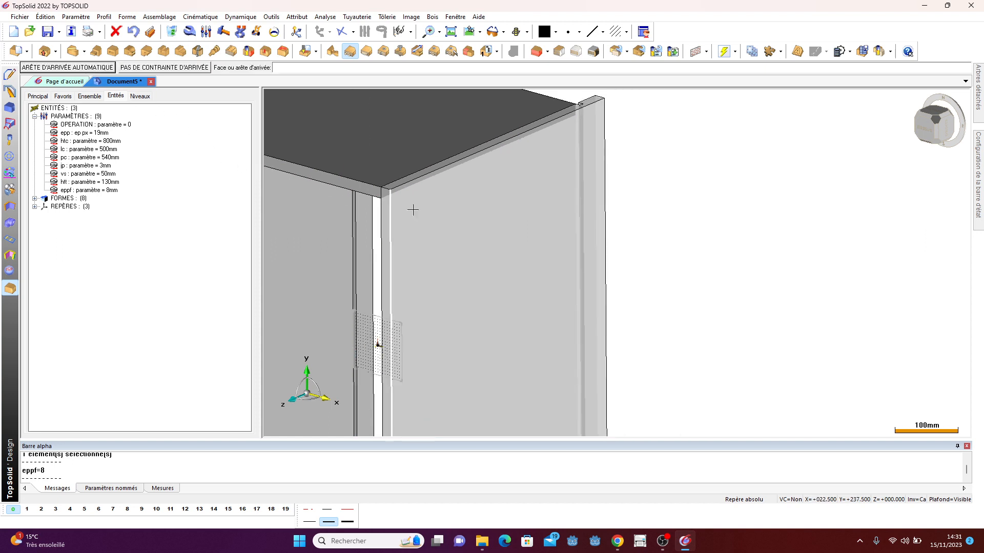
left_click(552, 100)
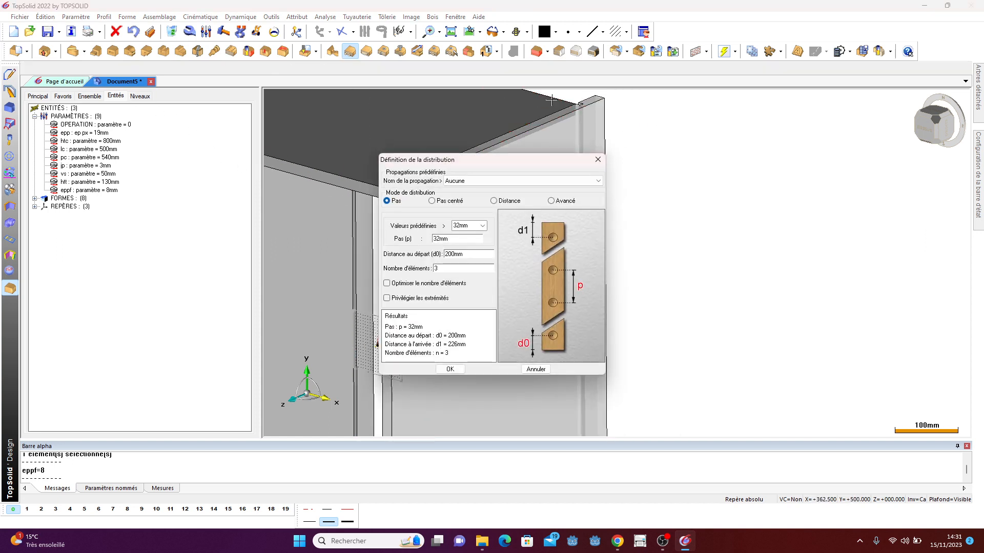
- Set the dowel distribution to centred pitch with the 160 mm predefined value and confirm
left_click(440, 203)
left_click(482, 226)
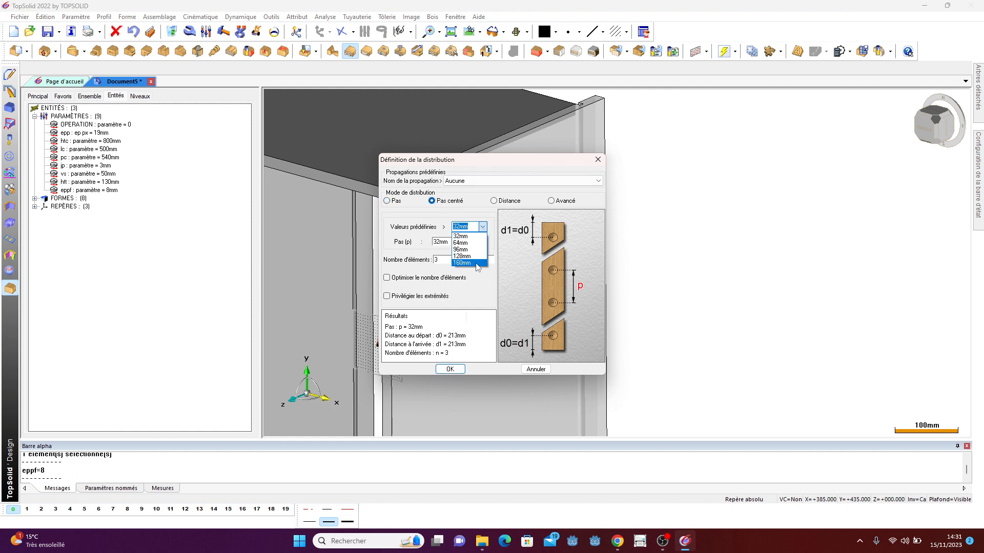
left_click(469, 263)
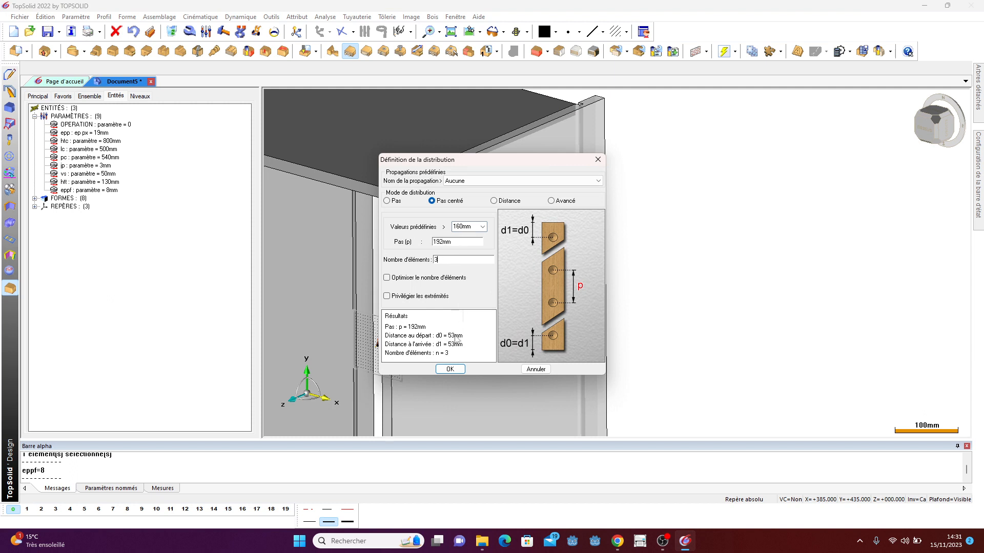
left_click(448, 372)
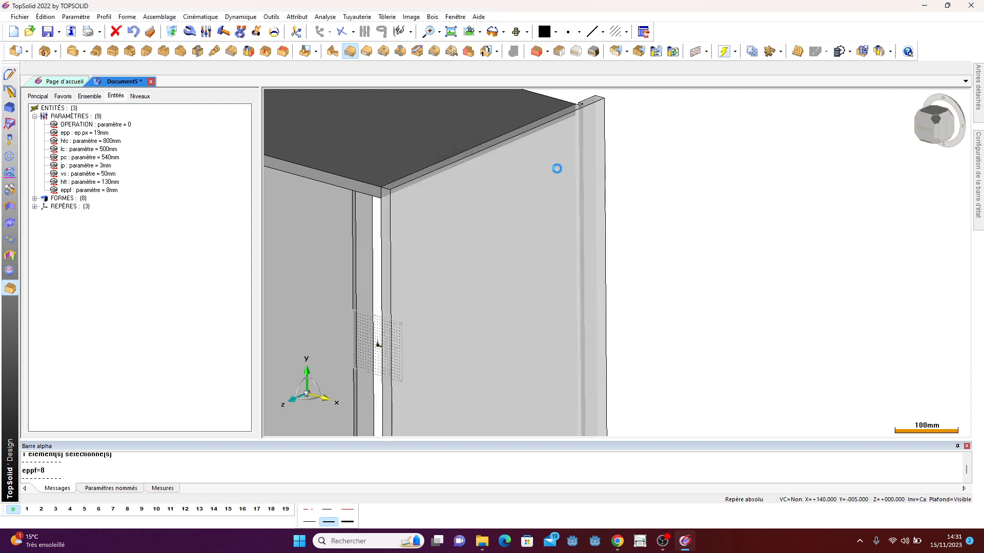
scroll(502, 176, "down", 2)
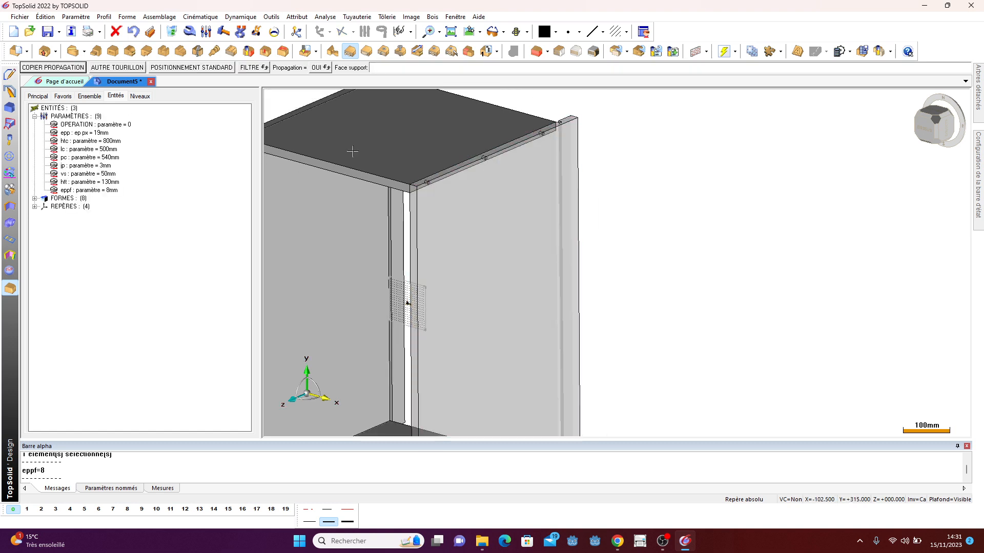
- Copy the dowel propagation onto the bottom panel along the side panel's lower edge, picking start and end edges
left_click(42, 69)
scroll(358, 115, "down", 3)
scroll(404, 375, "up", 5)
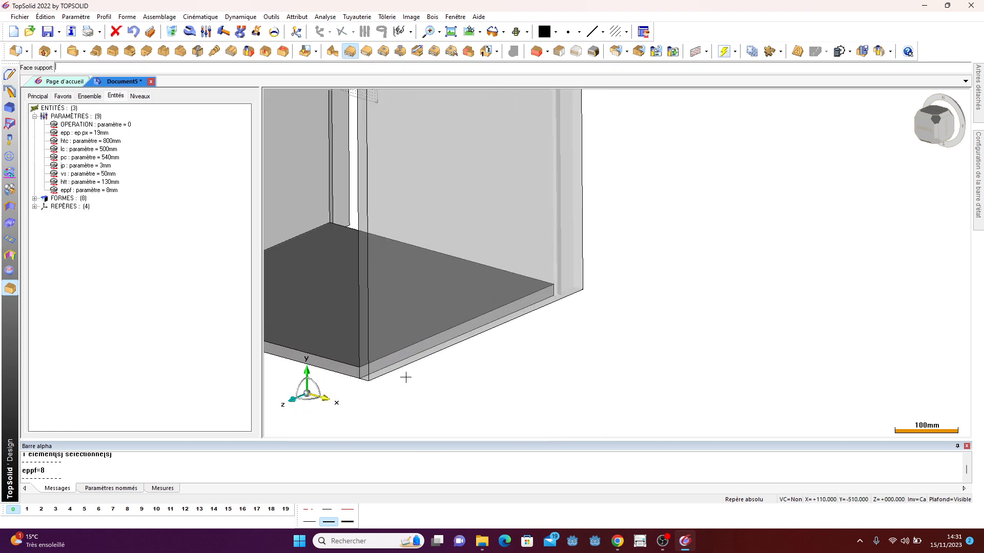
left_click(397, 357)
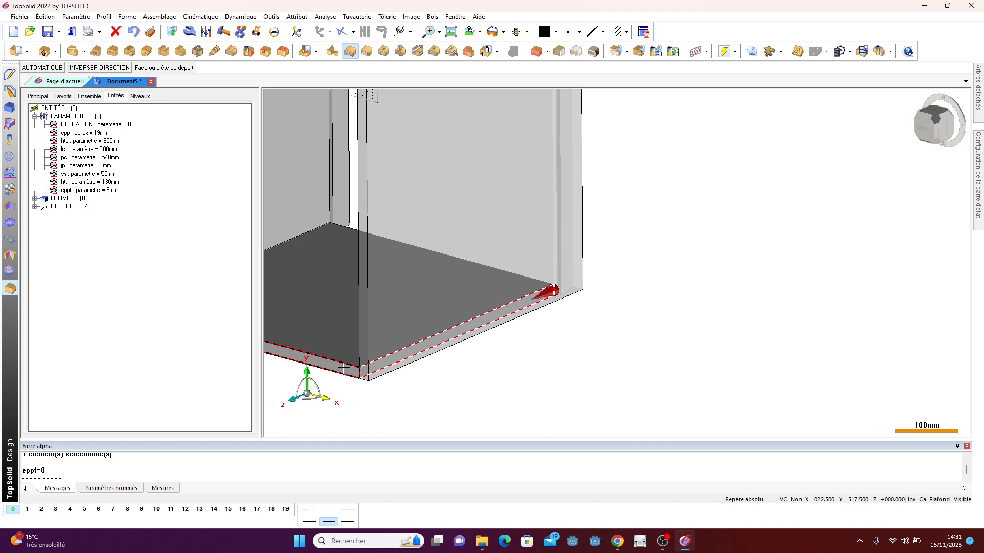
left_click(77, 68)
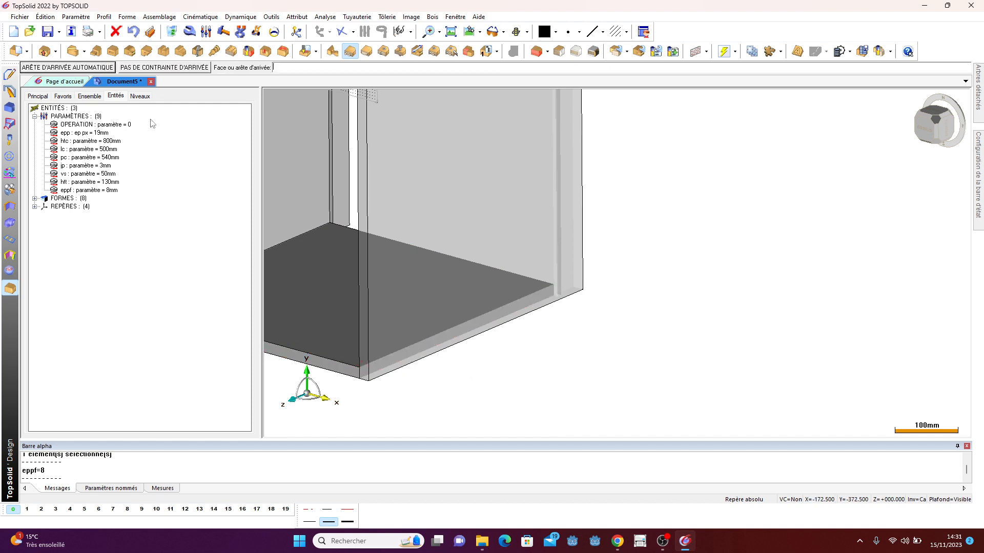
left_click(467, 264)
key("Return")
scroll(725, 283, "down", 3)
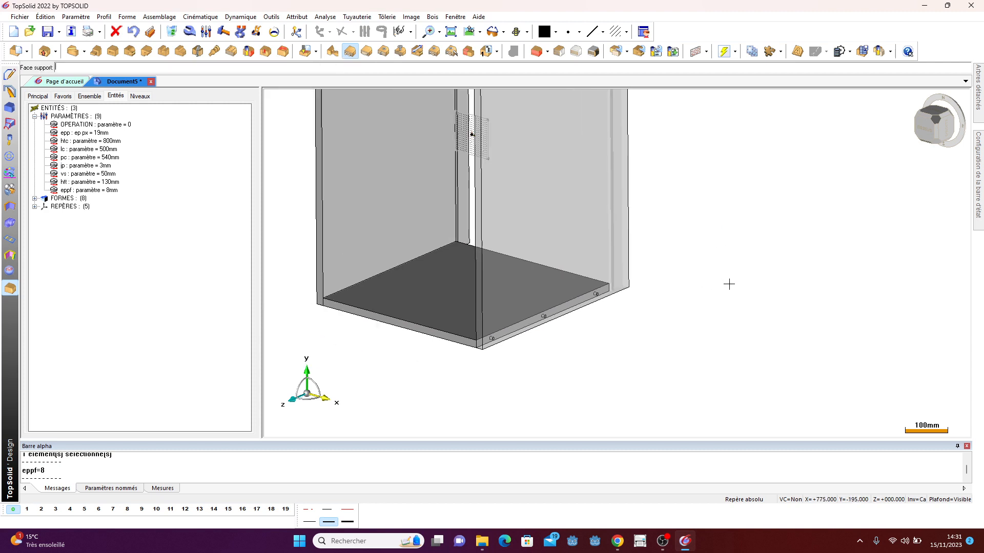
- Place dowels on the bottom panel along the opposite side panel with automatic centering between start and end edges
scroll(414, 311, "up", 4)
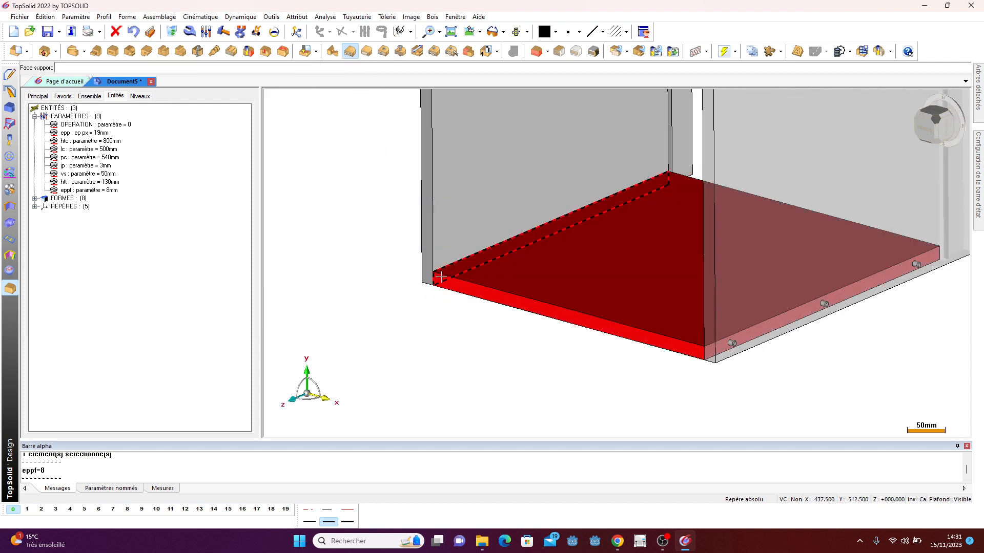
left_click(441, 277)
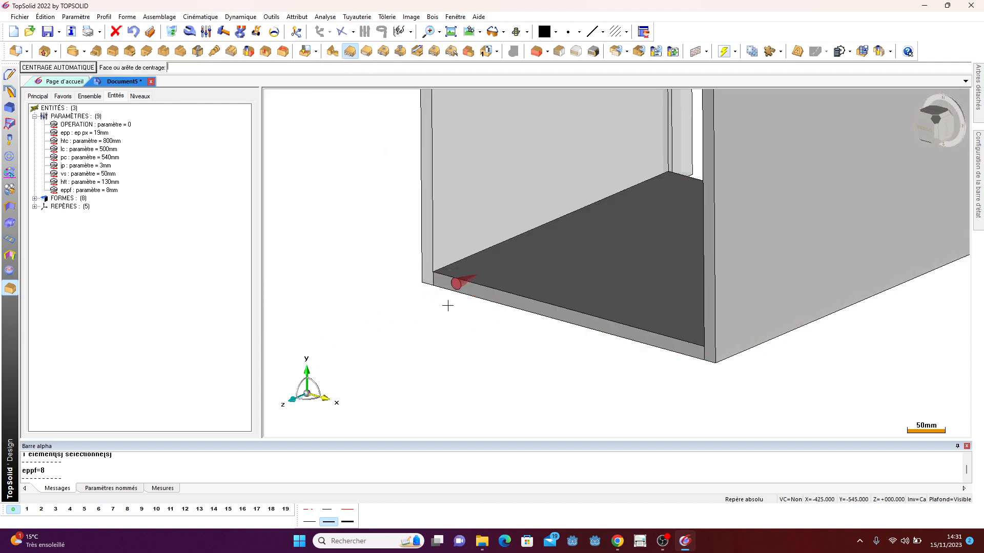
left_click(77, 67)
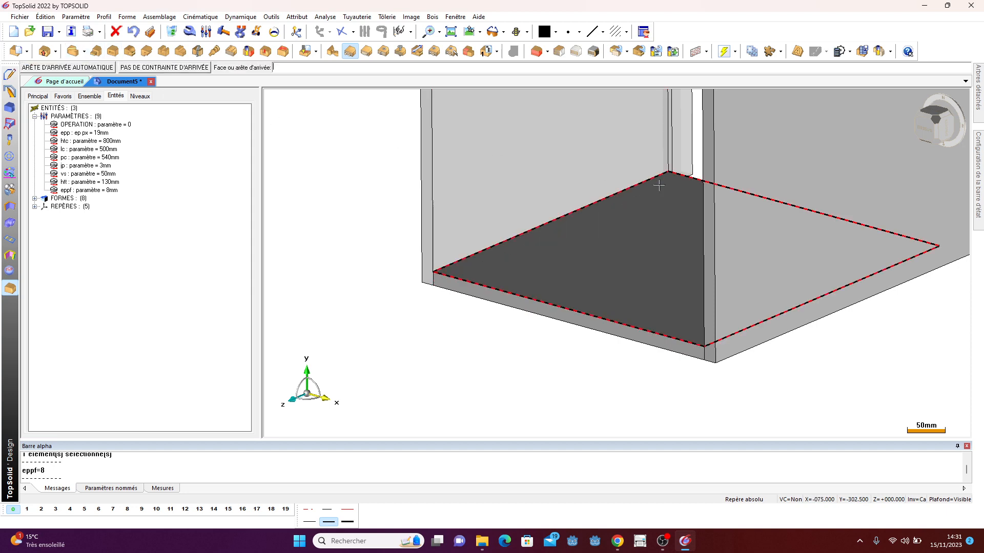
left_click(685, 179)
middle_click_drag(564, 317, 797, 279)
scroll(763, 360, "down", 5)
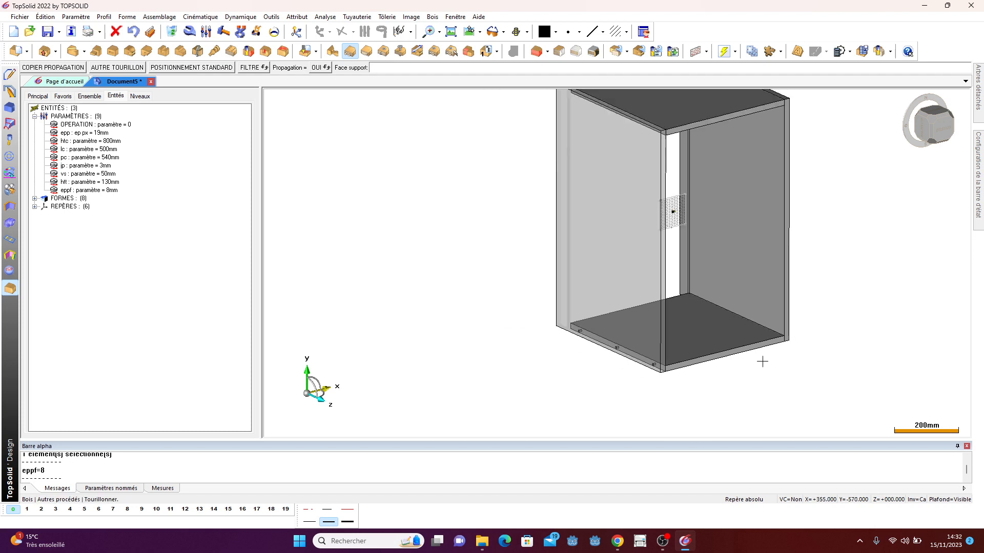
- Place dowels on the top panel along the other side panel with automatic centering between start and end edges
key("Escape")
scroll(837, 236, "up", 5)
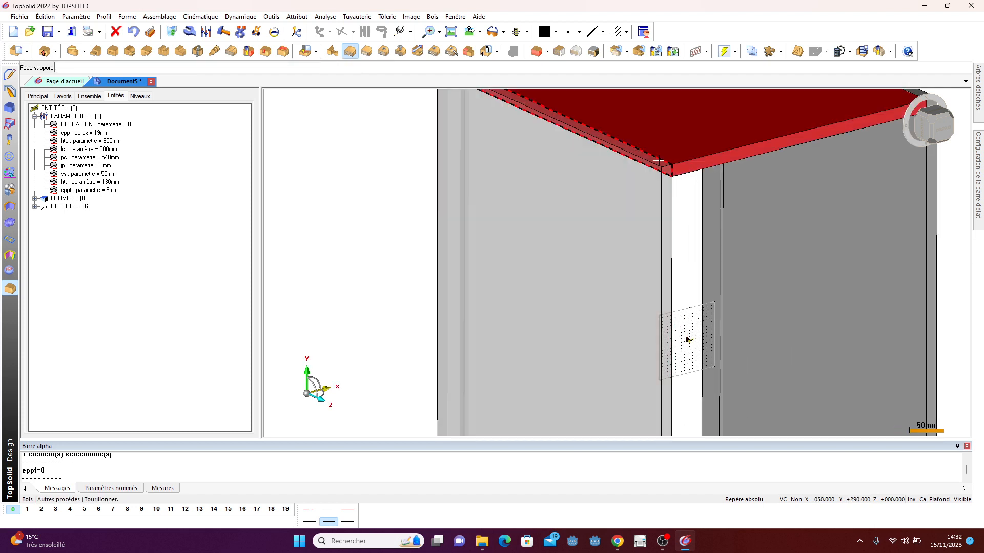
left_click(658, 160)
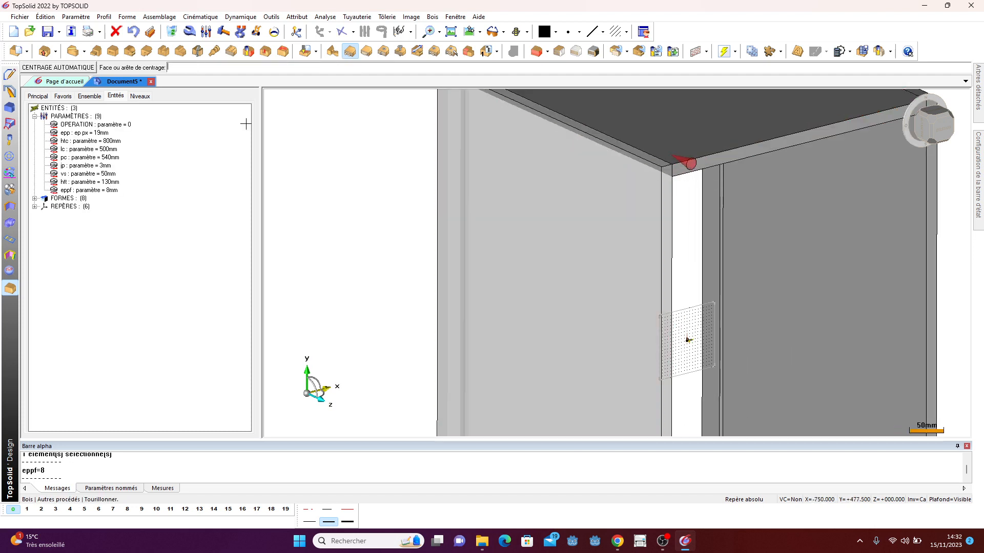
left_click(88, 69)
scroll(474, 329, "down", 2)
scroll(510, 169, "up", 3)
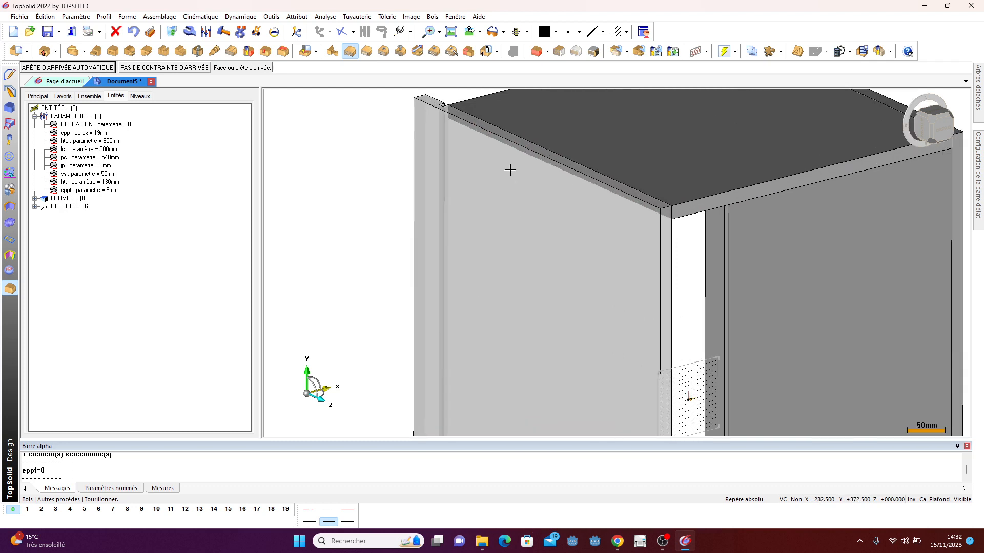
left_click(472, 104)
scroll(318, 143, "down", 3)
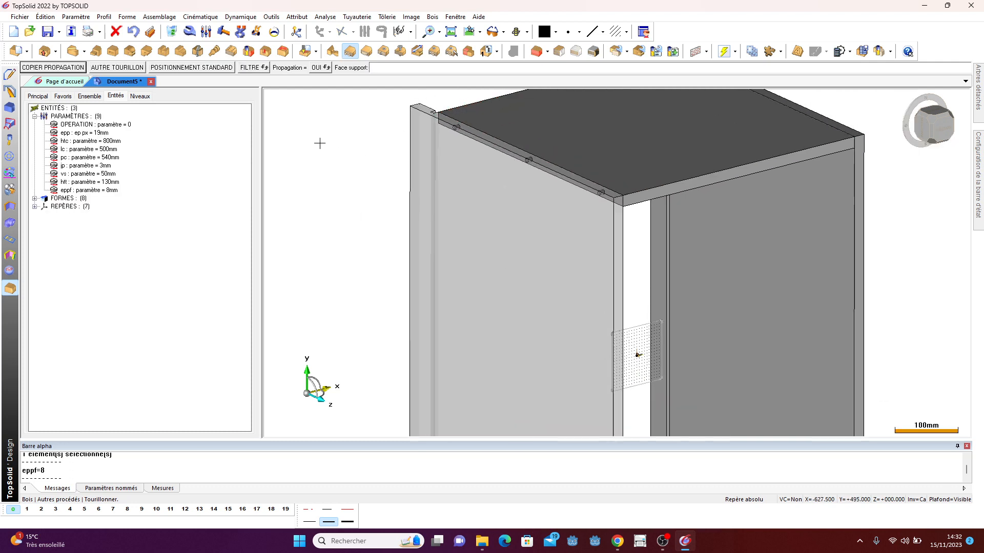
- Exit the dowel command and display quick level 3 to show the hidden side panel
key("Escape")
scroll(410, 167, "down", 3)
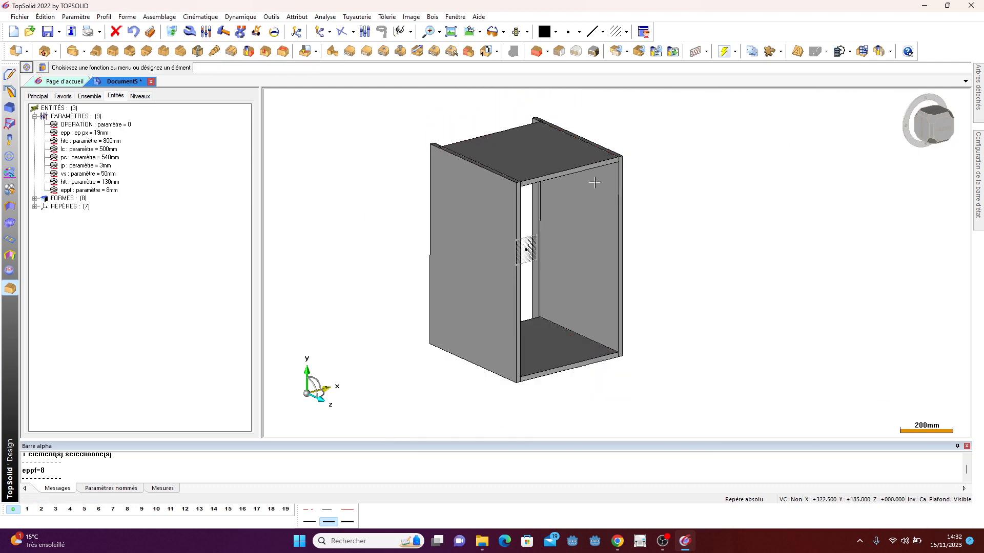
middle_click_drag(595, 182, 627, 268)
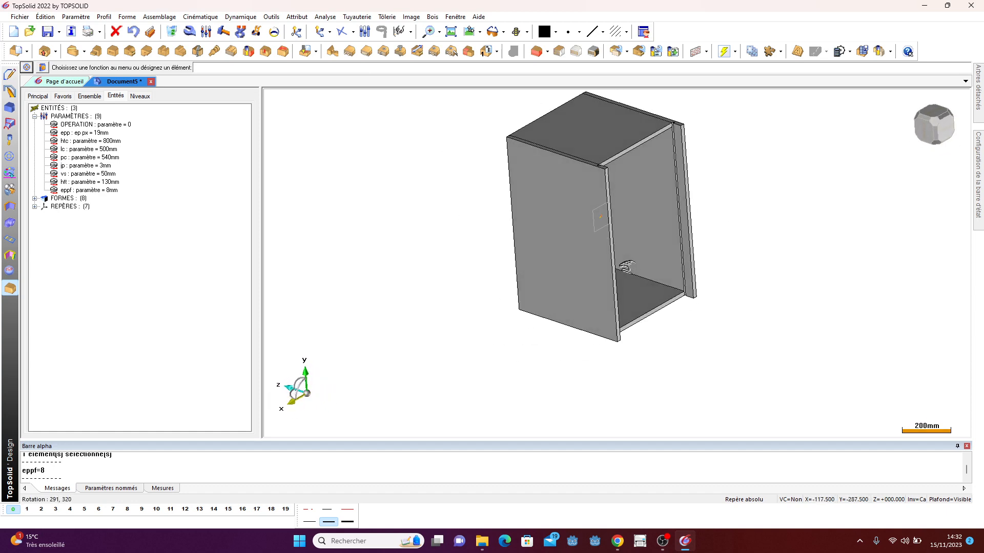
left_click(56, 510)
scroll(544, 368, "down", 3)
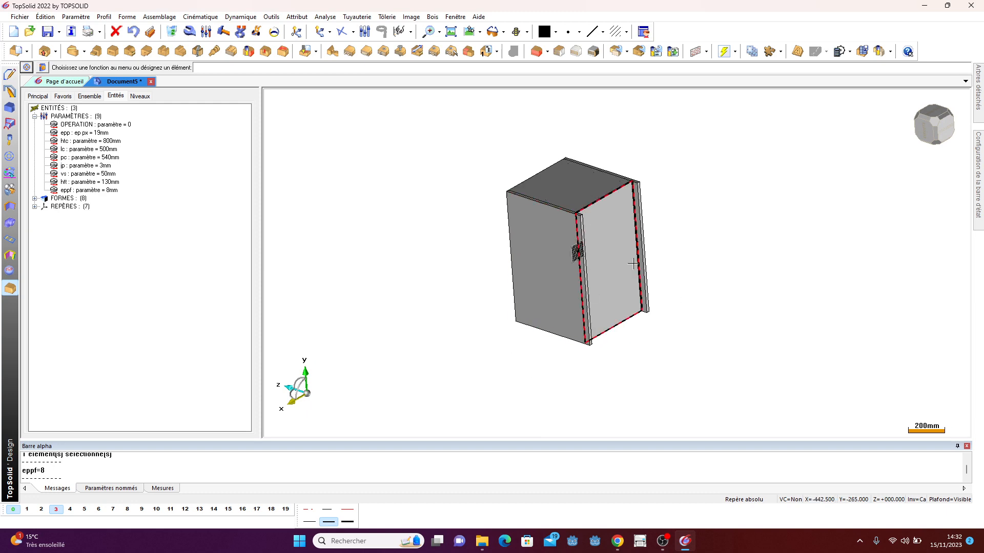
middle_click_drag(684, 242, 622, 233)
scroll(593, 194, "up", 8)
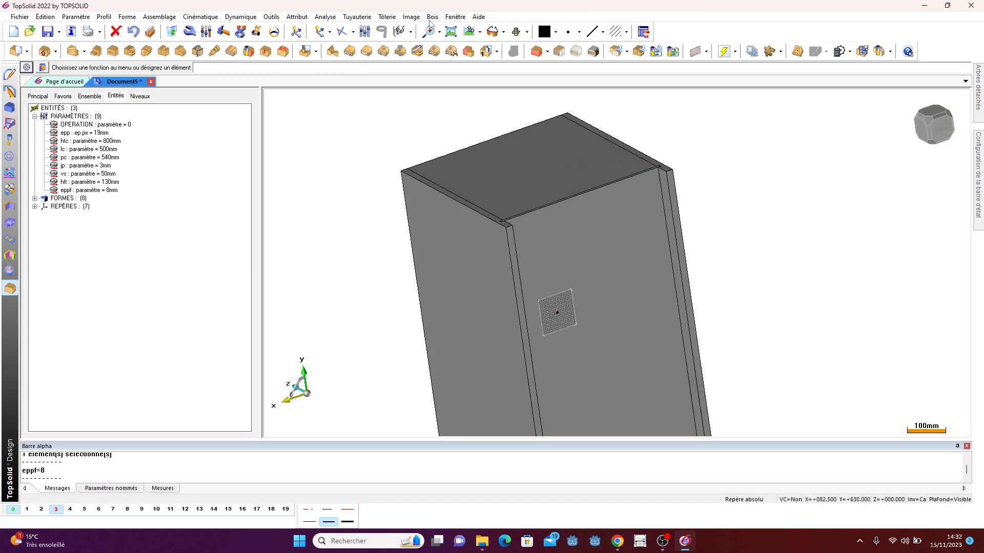
- Start the Visser screw command using the cross-head wood screw D3.5 L30
left_click(432, 17)
mouse_move(526, 223)
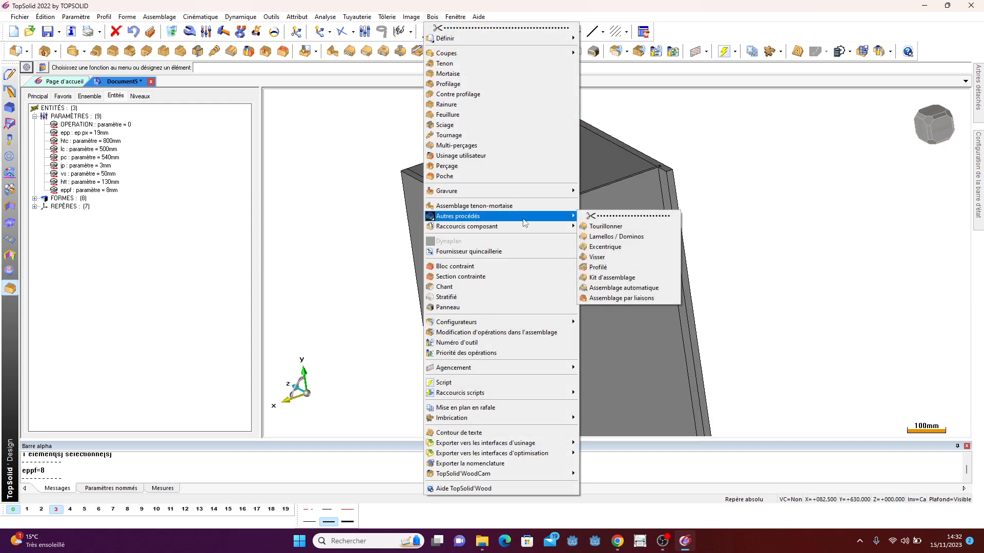
left_click(614, 258)
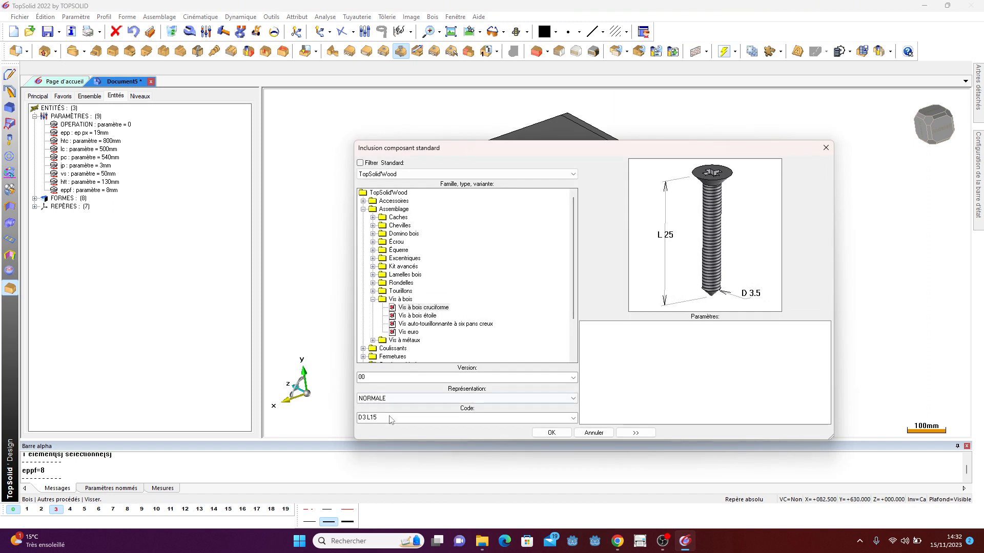
left_click(390, 418)
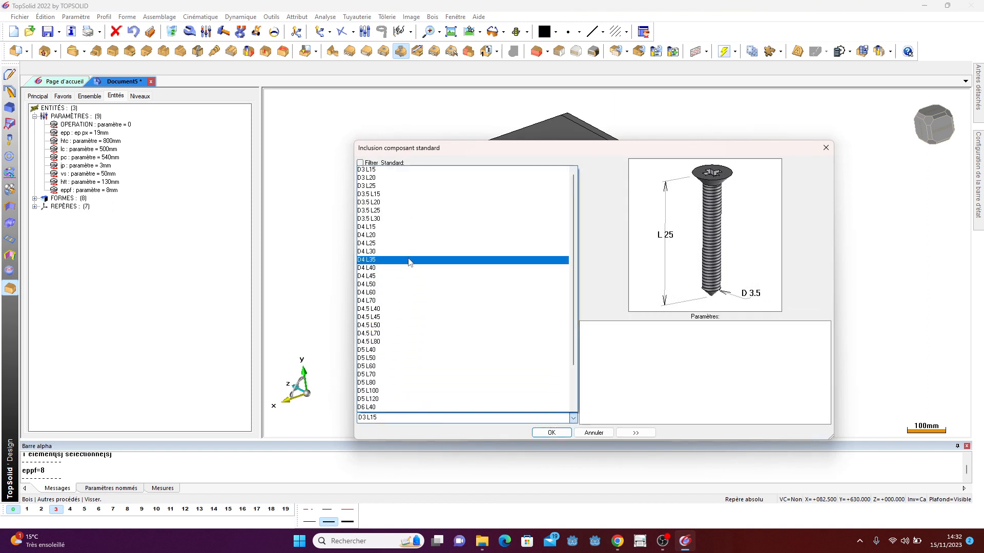
left_click(386, 219)
left_click(557, 436)
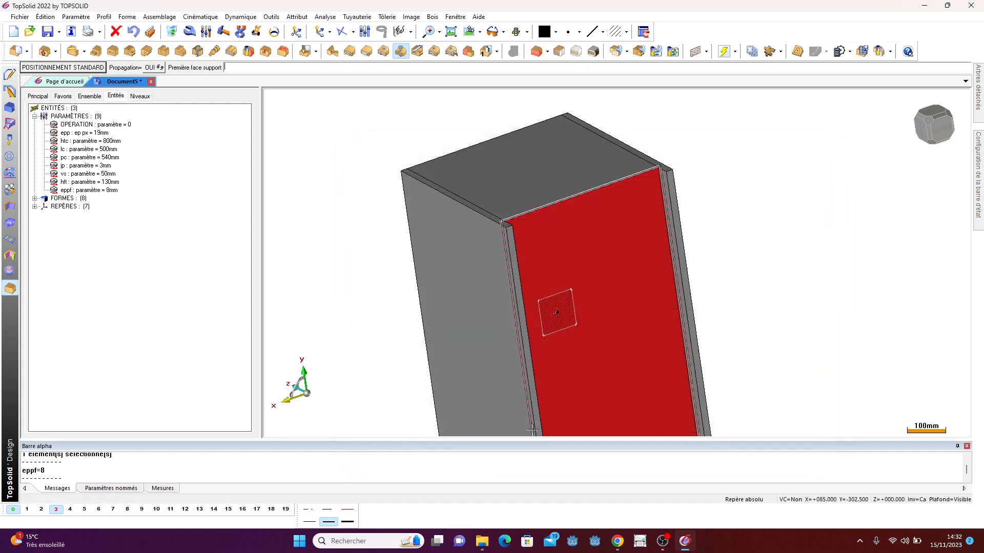
- Screw the side panel to the top panel, picking both support faces and start and end edges with automatic centering
scroll(534, 245, "up", 3)
scroll(533, 245, "up", 1)
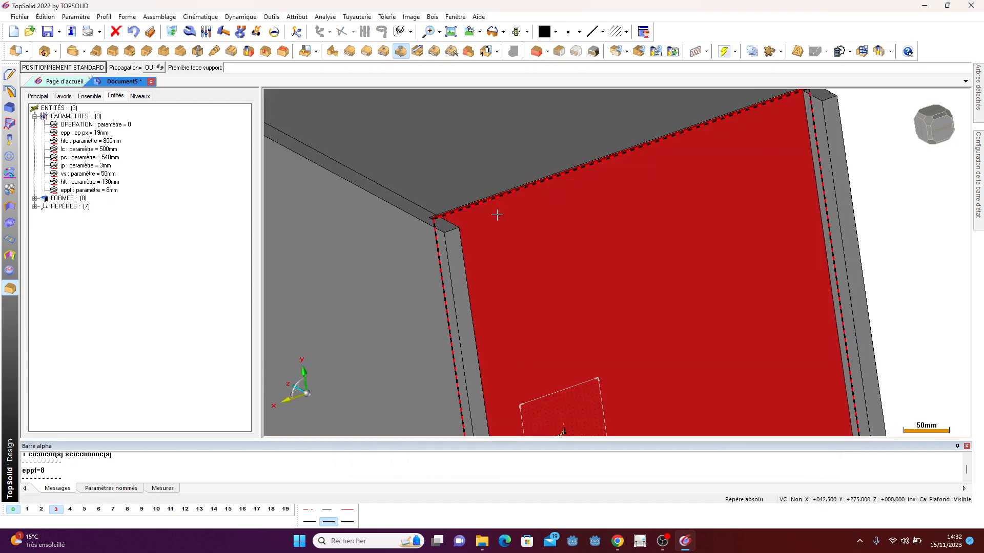
scroll(621, 333, "down", 3)
scroll(497, 235, "up", 5)
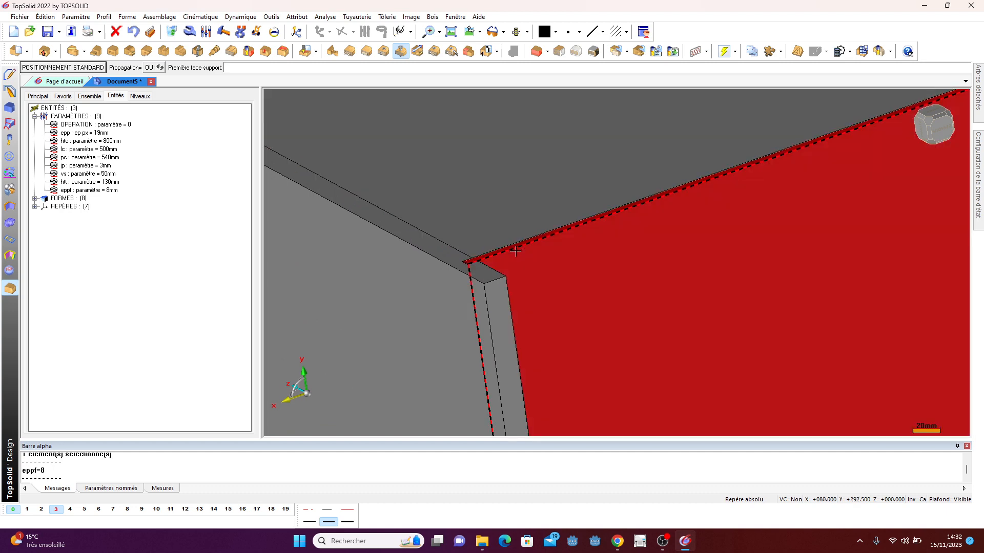
left_click(515, 251)
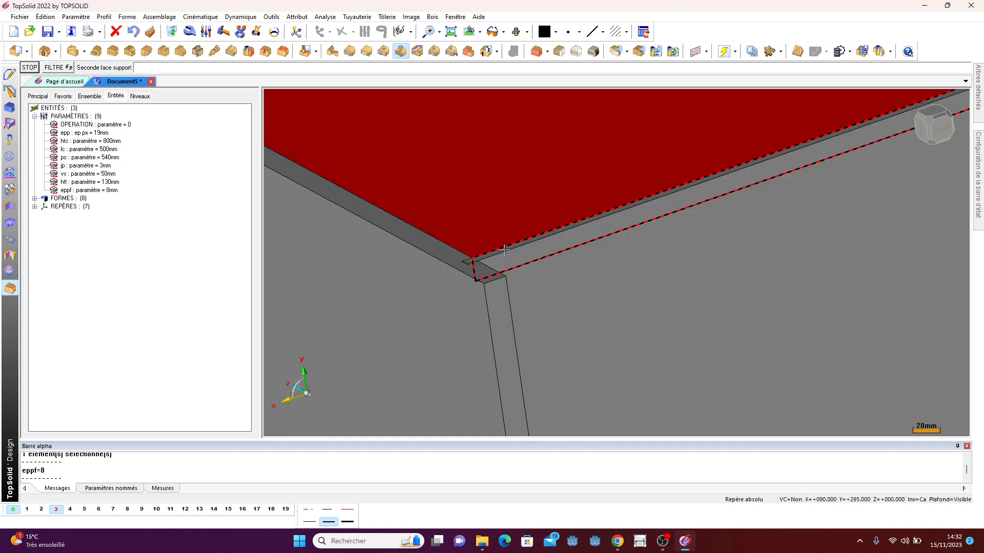
left_click(505, 250)
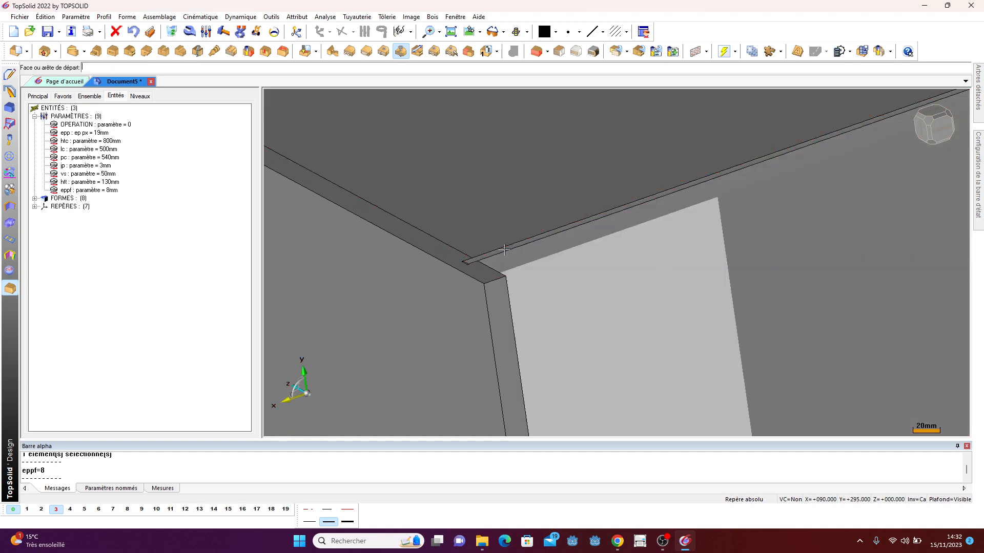
scroll(505, 249, "down", 3)
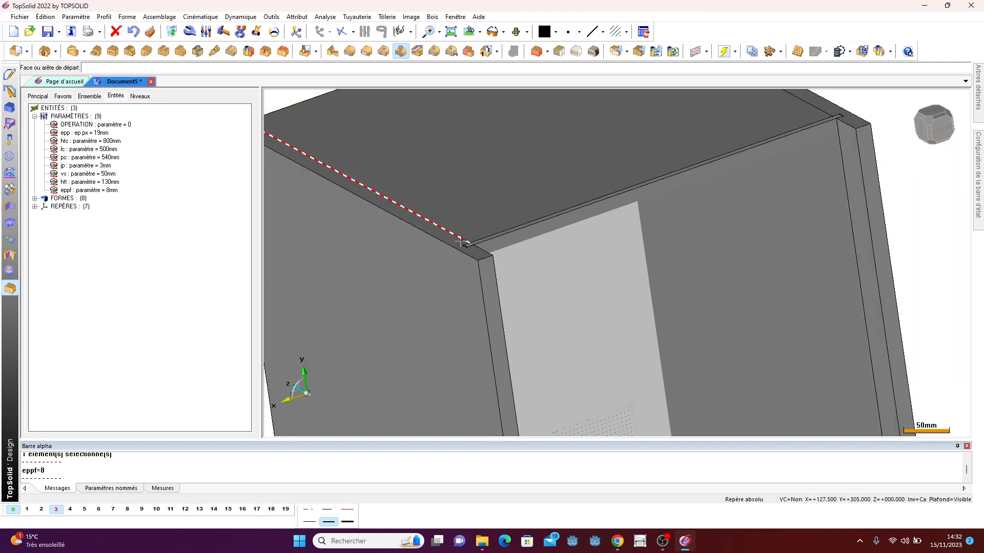
left_click(461, 240)
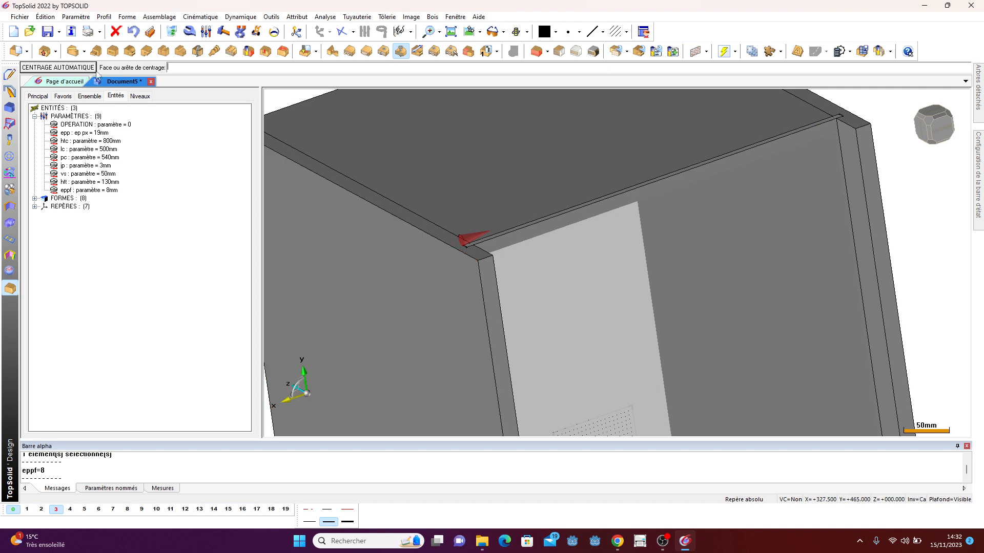
left_click(82, 69)
scroll(512, 245, "down", 2)
scroll(753, 113, "up", 3)
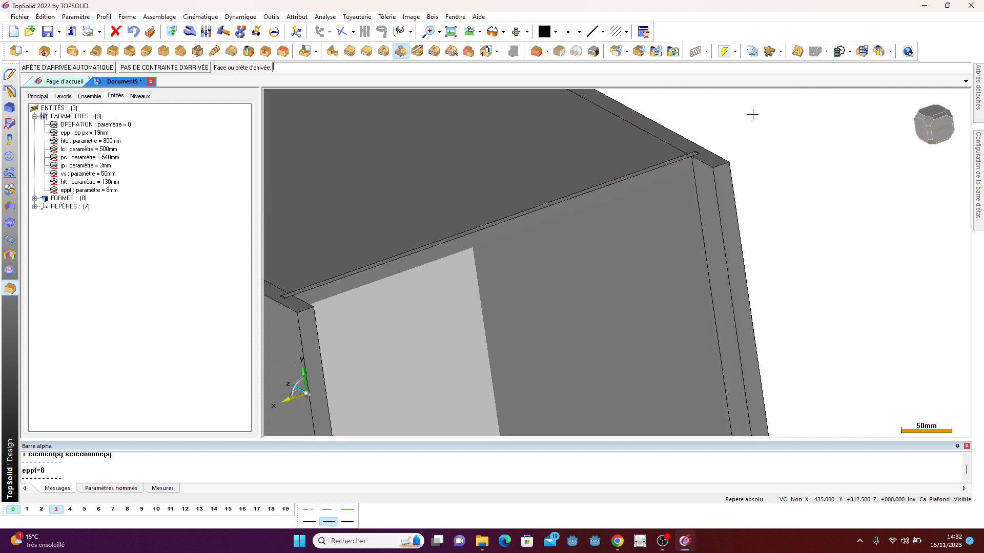
left_click(668, 149)
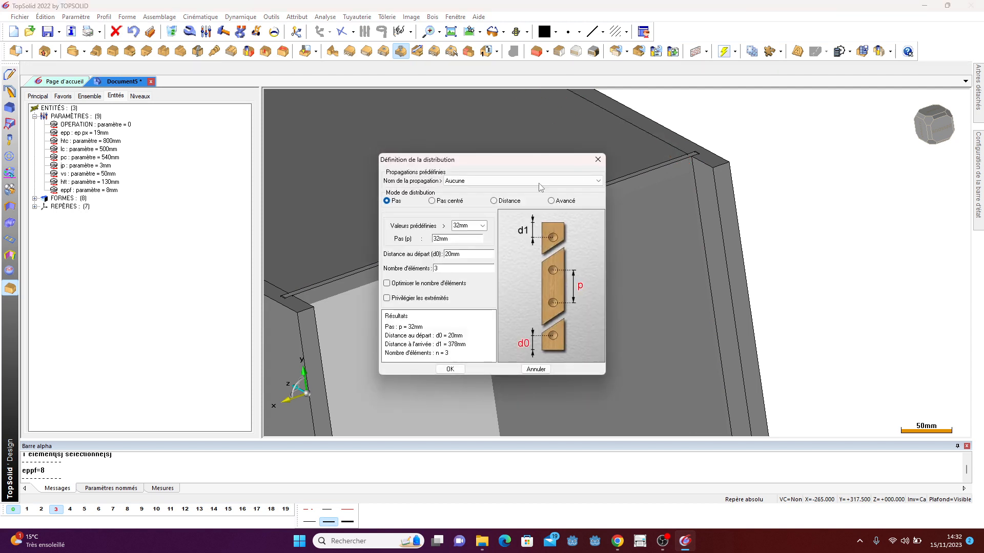
- Set the screw distribution to centred pitch with the 160 mm predefined value and confirm
left_click(432, 201)
left_click(482, 226)
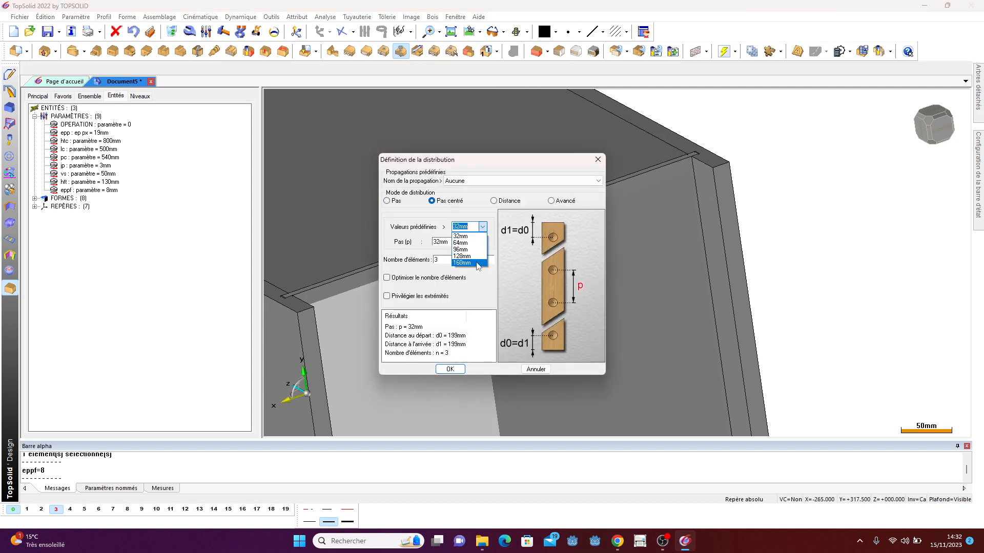
left_click(475, 263)
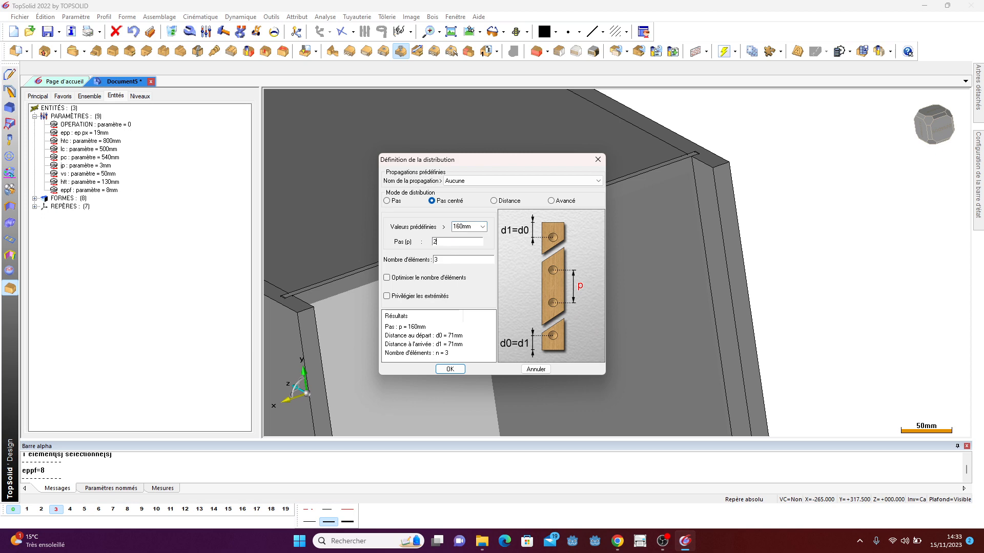
left_click(450, 369)
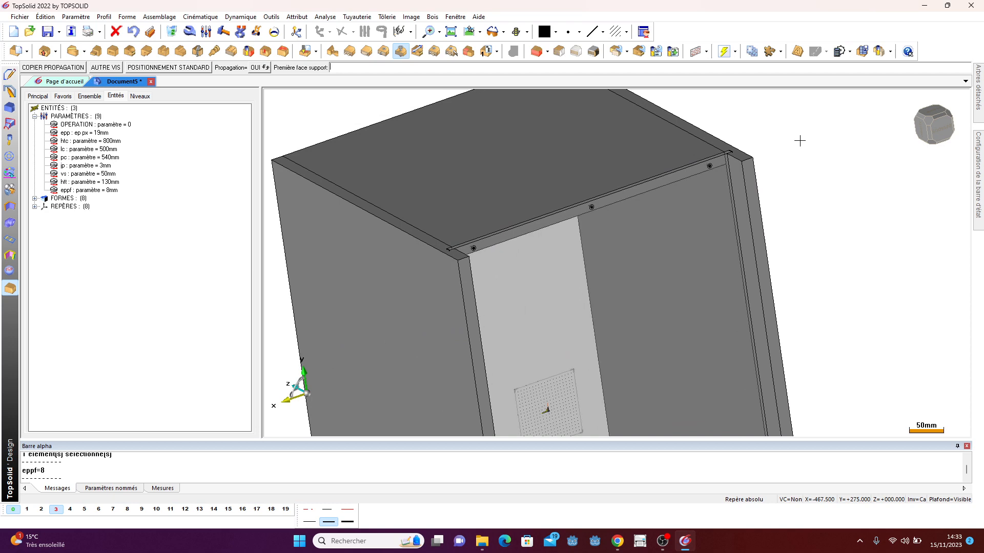
- Screw the side panel to the bottom panel, picking both support faces and the start and end edges, then exit the screw command
scroll(800, 140, "down", 2)
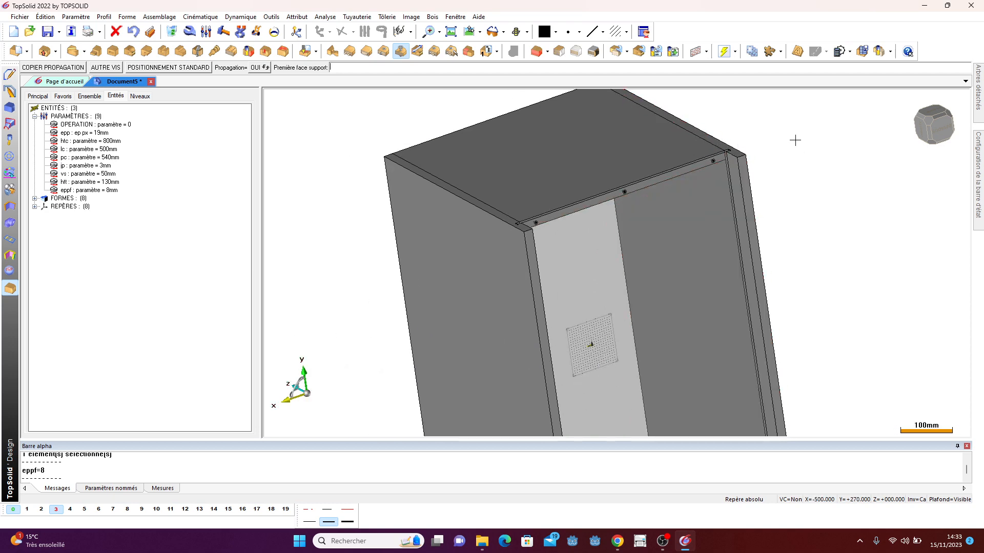
scroll(795, 140, "down", 1)
left_click(80, 69)
scroll(415, 158, "down", 2)
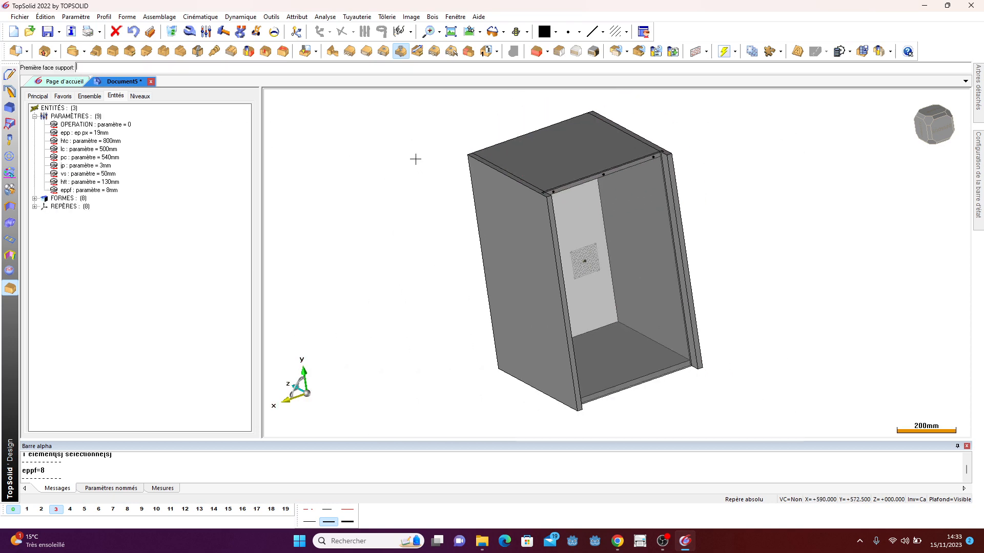
scroll(558, 365, "up", 4)
left_click(582, 267)
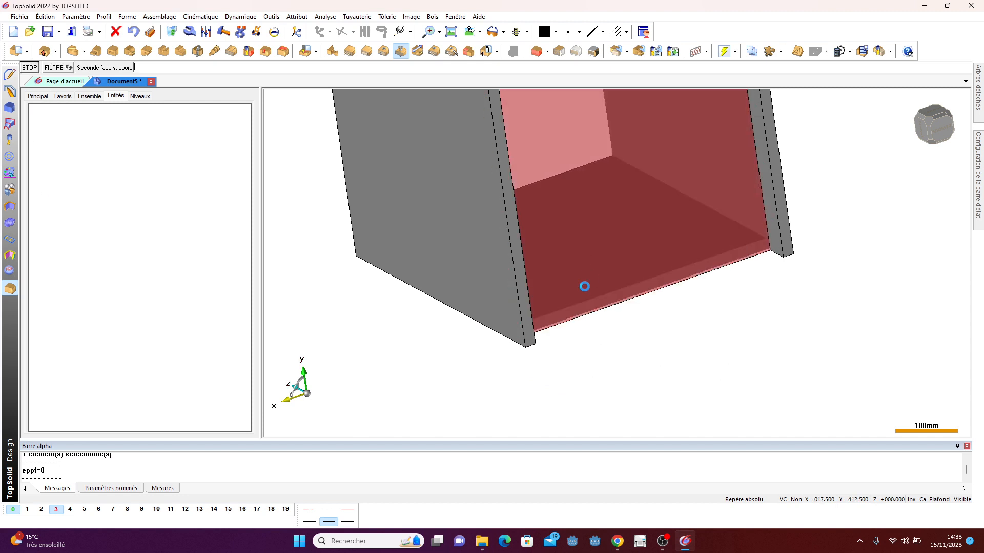
left_click(566, 313)
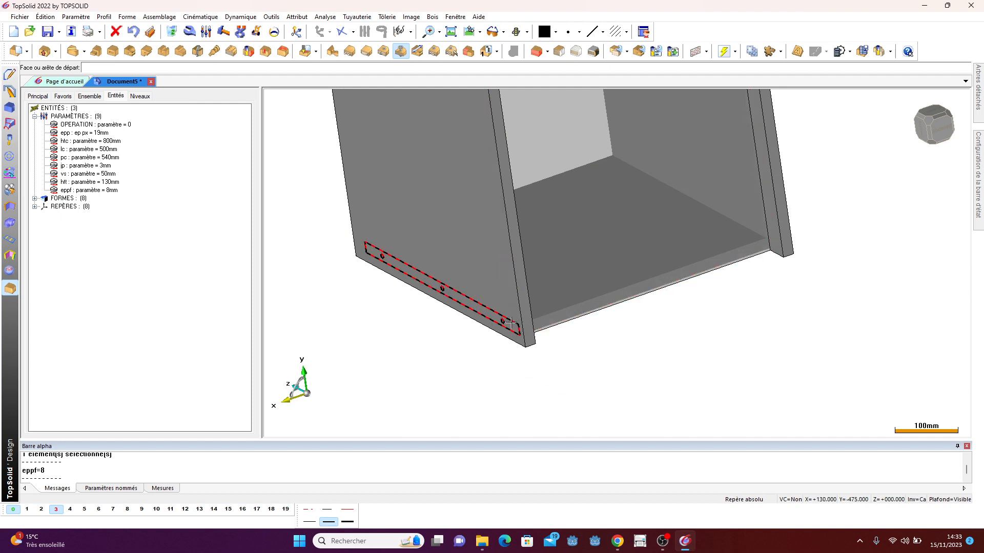
left_click(510, 322)
left_click(68, 68)
scroll(722, 231, "up", 3)
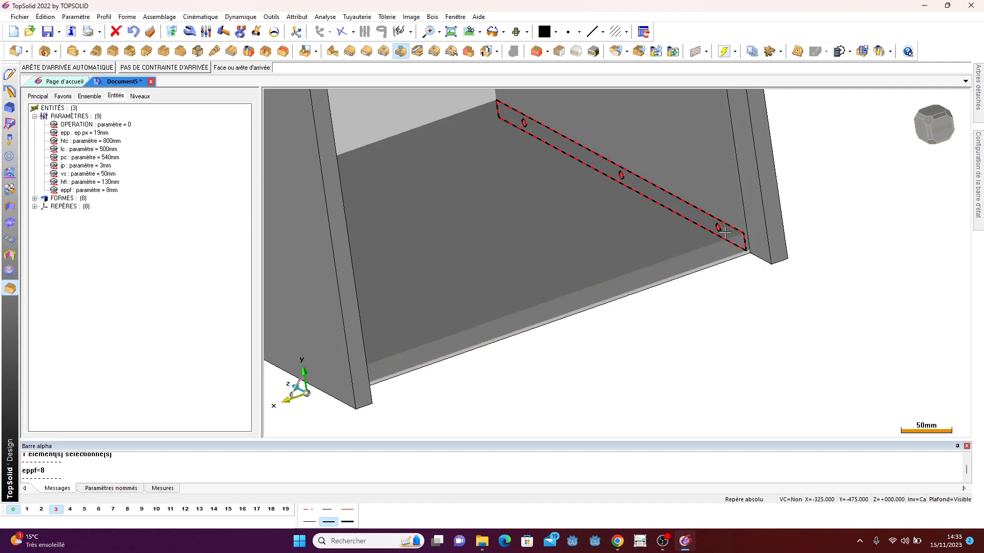
left_click(725, 232)
scroll(599, 334, "down", 3)
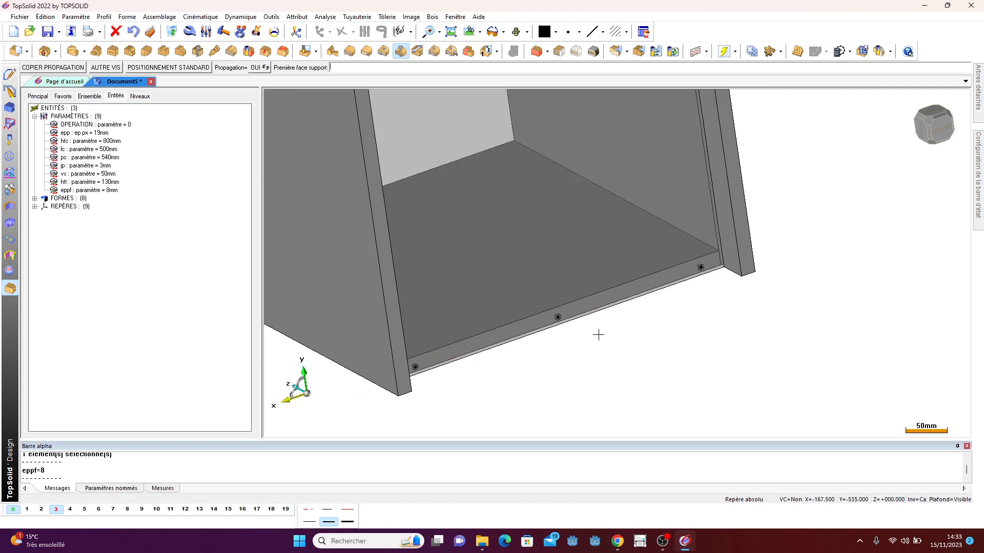
key("Escape")
- Display quick level 2 to show the cabinet fronts
scroll(654, 367, "down", 1)
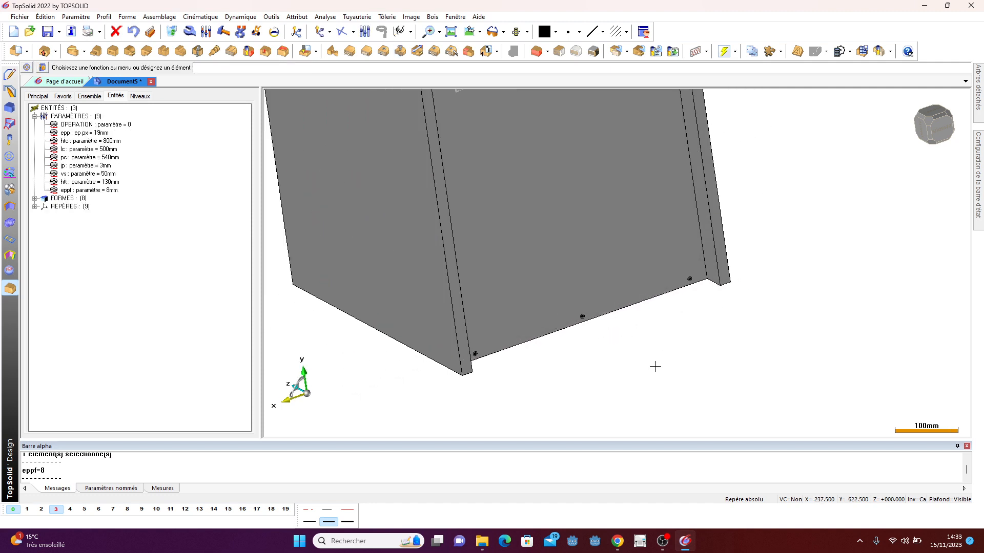
middle_click_drag(655, 367, 624, 362)
scroll(661, 330, "down", 3)
middle_click_drag(661, 329, 575, 279)
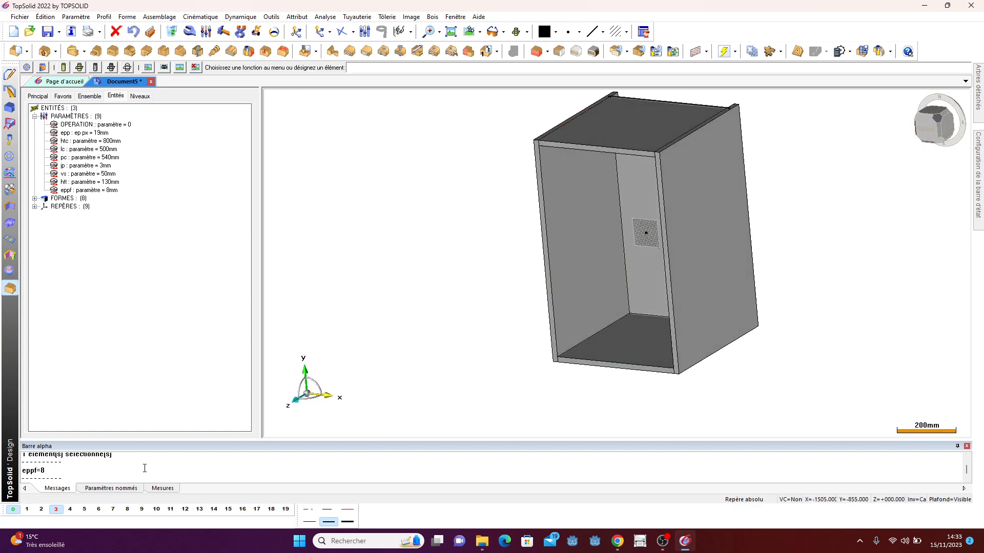
left_click(41, 509)
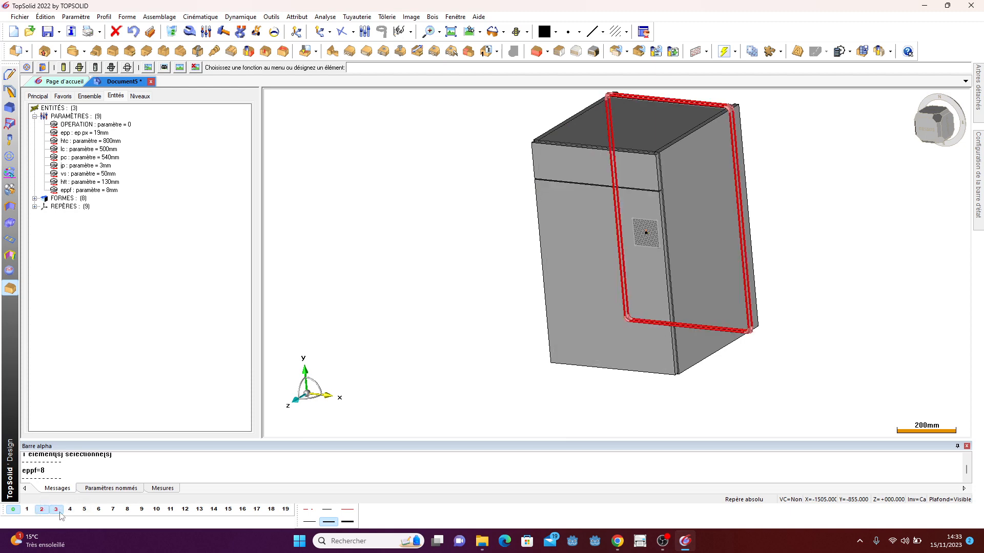
middle_click_drag(806, 306, 684, 200)
scroll(564, 167, "up", 5)
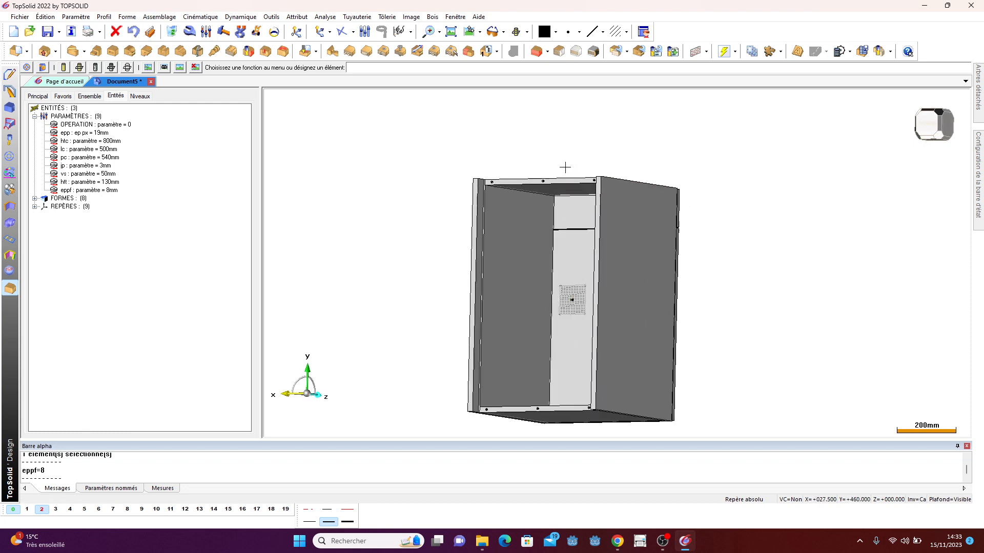
- Measure with a 3D dimension the gap between the top panel and the top edge of the lower front
left_click(271, 17)
left_click(294, 206)
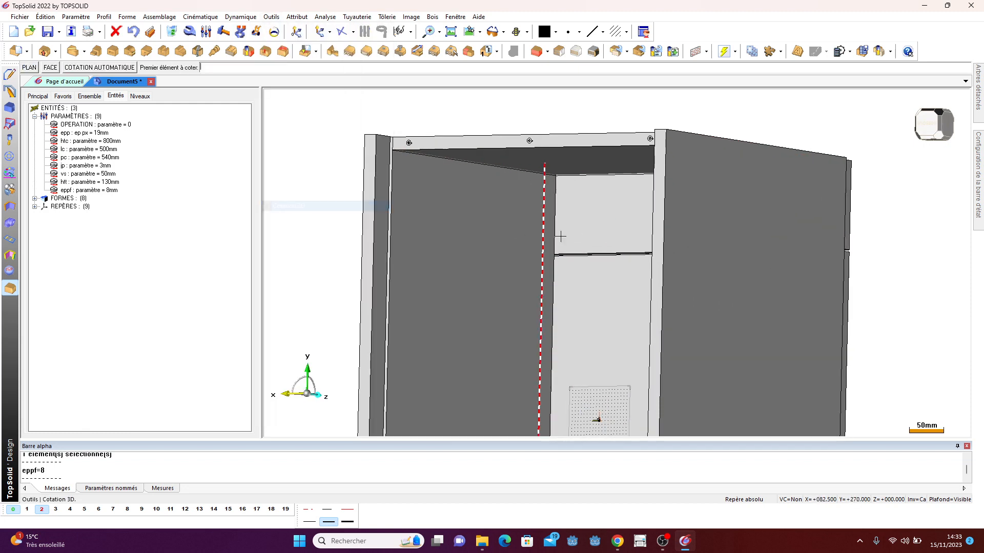
left_click(581, 175)
left_click(553, 254)
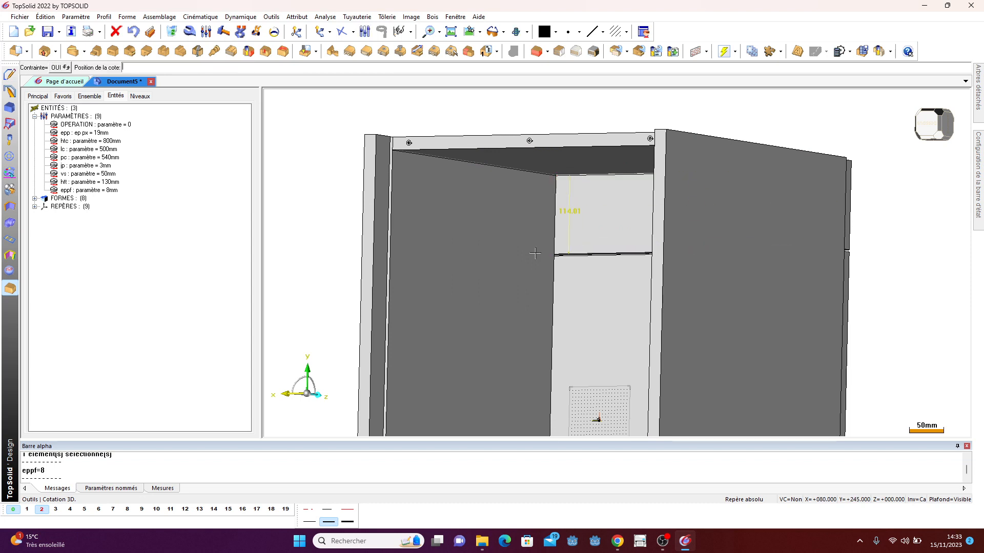
left_click(410, 232)
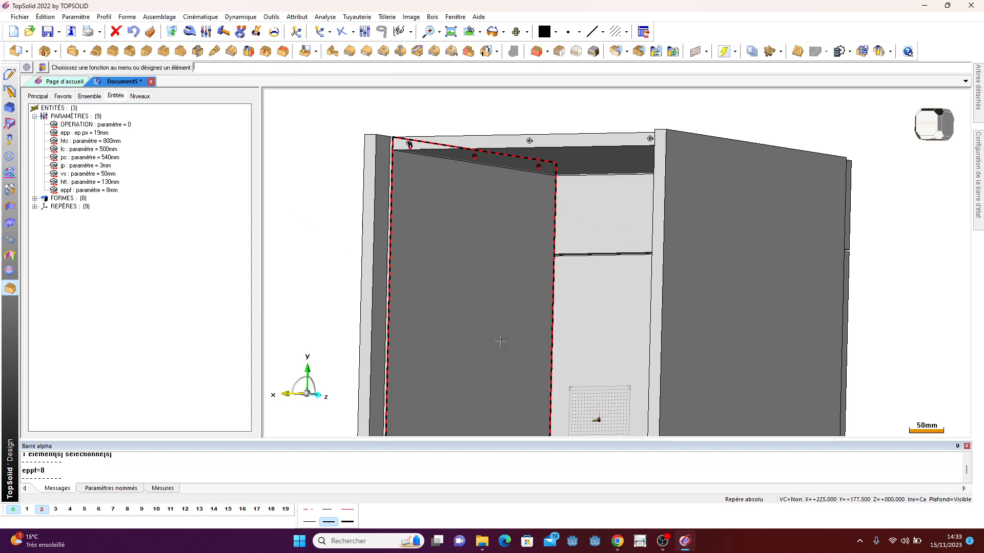
- Switch to the browser and study the Blum catalogue planning page for the TANDEMBOX antaro drawer
left_click(618, 541)
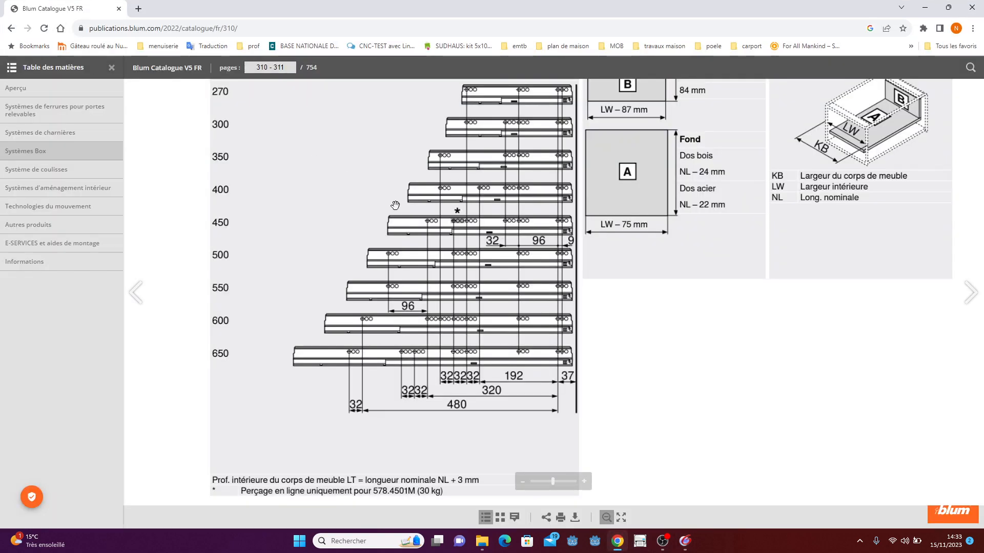
left_click(606, 518)
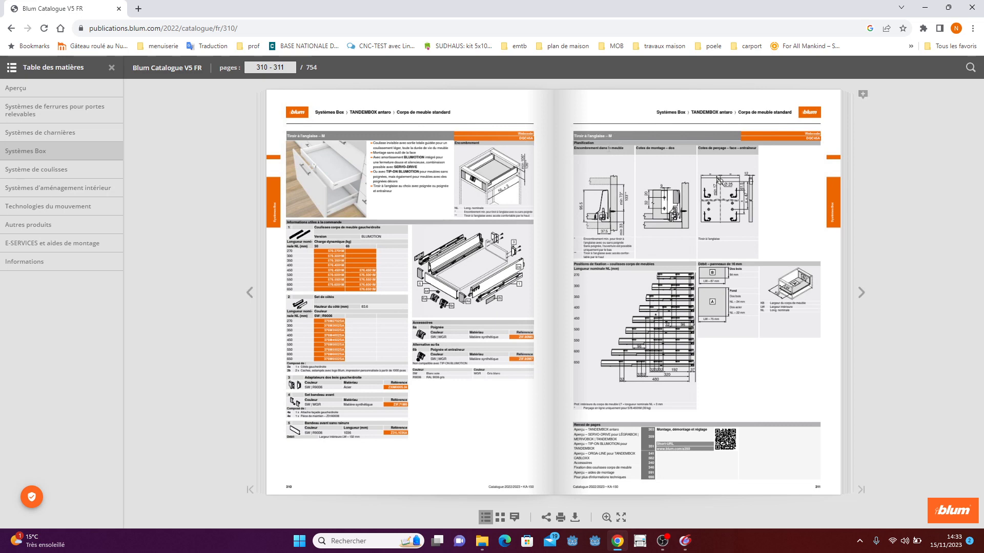
left_click(606, 517)
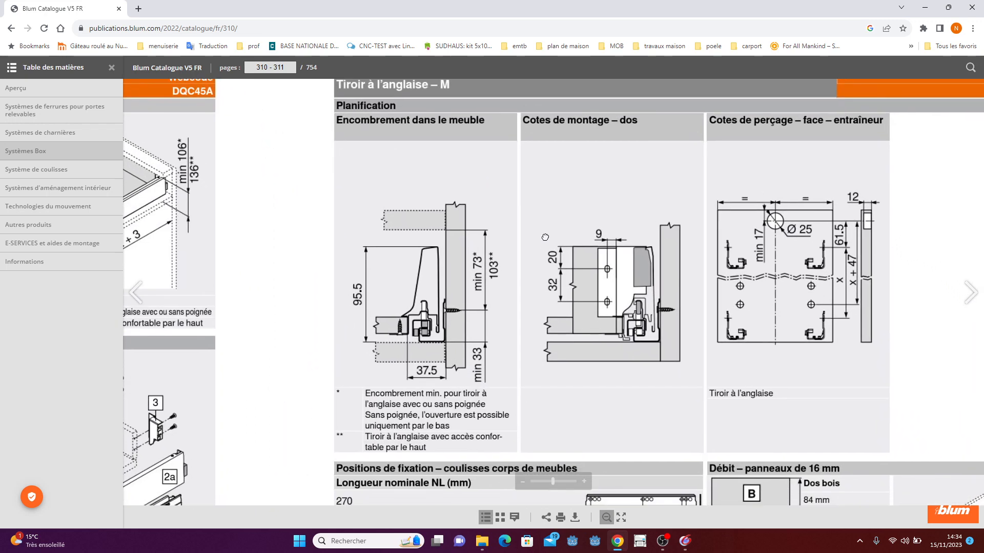
scroll(533, 229, "down", 1)
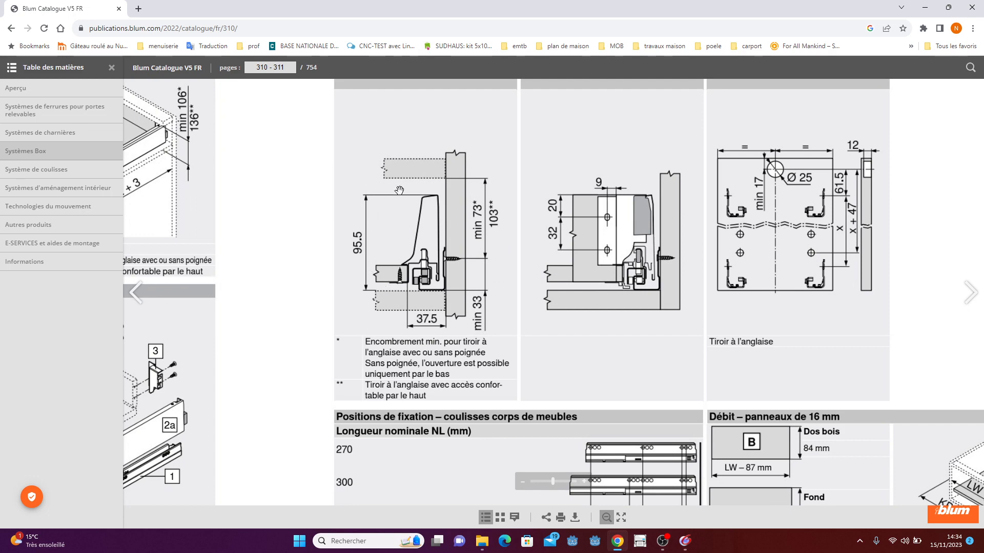
scroll(486, 237, "up", 2)
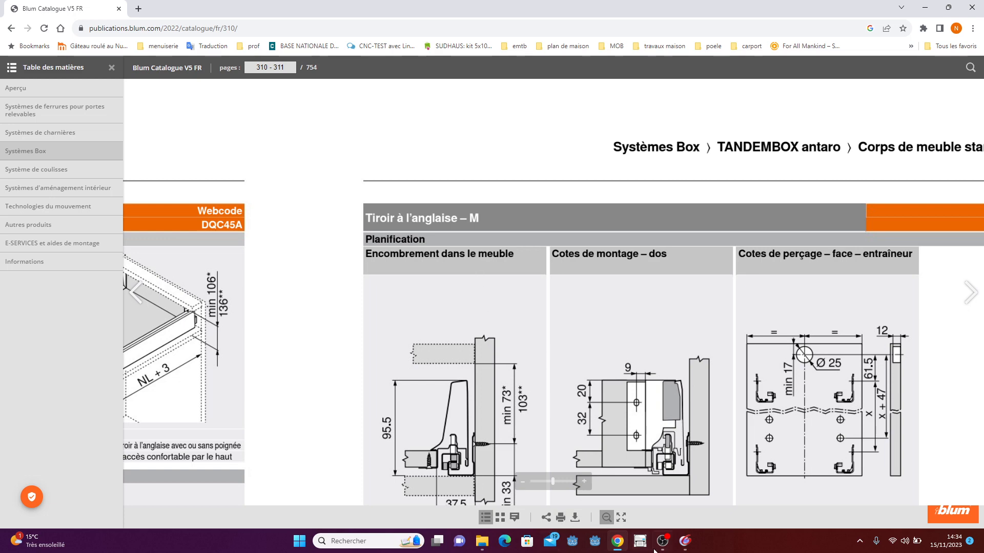
- Return to the model, hide level 2, and include the Blum standard component TANDEMBOX – Hauteur M from the drawer sliders family
left_click(685, 541)
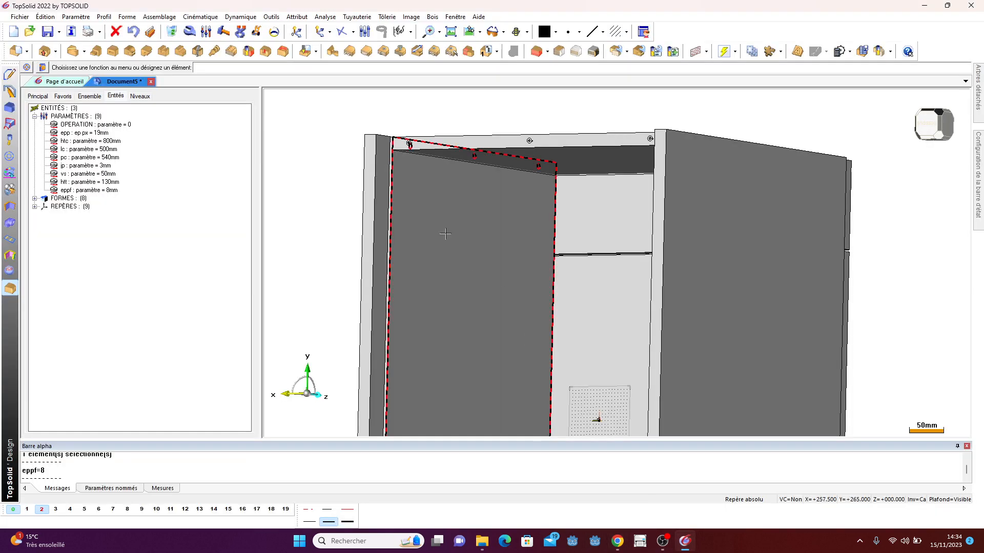
scroll(325, 206, "down", 1)
middle_click_drag(835, 283, 509, 290)
left_click(44, 509)
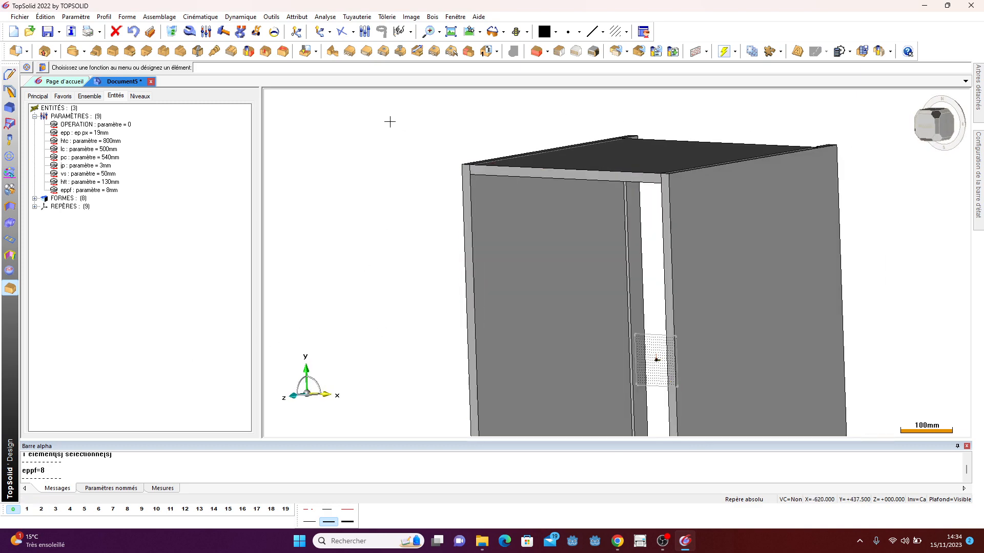
scroll(389, 121, "down", 1)
left_click(160, 17)
left_click(164, 39)
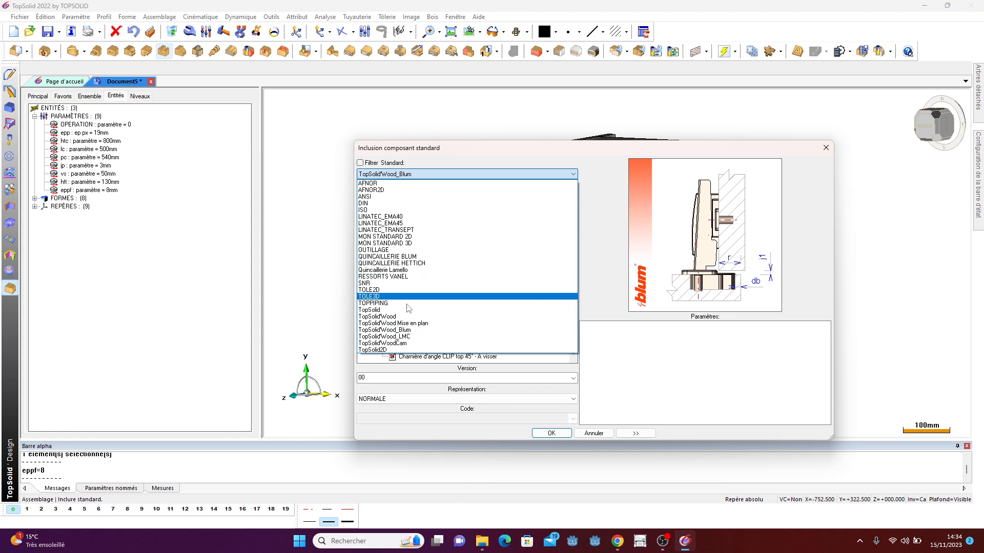
left_click(403, 331)
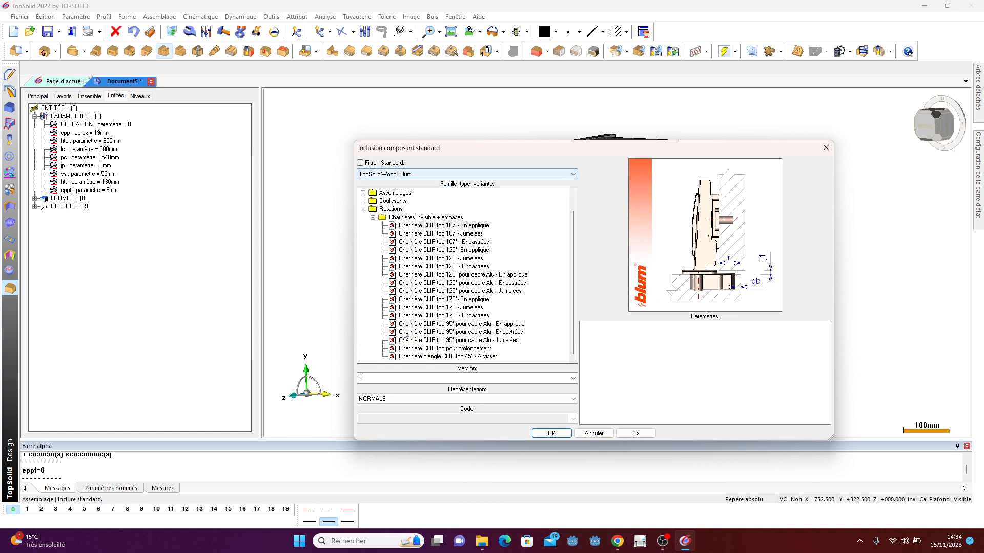
left_click(363, 209)
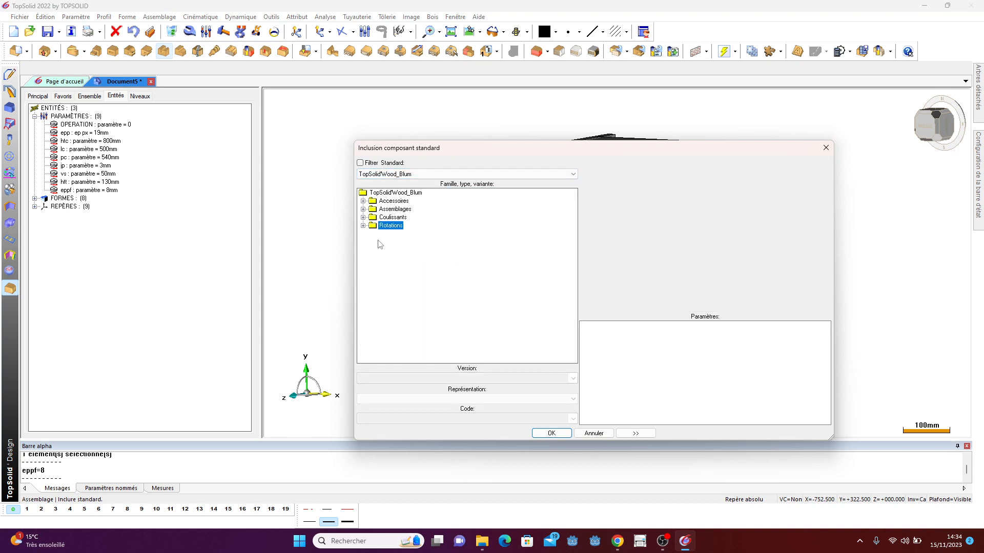
left_click(364, 218)
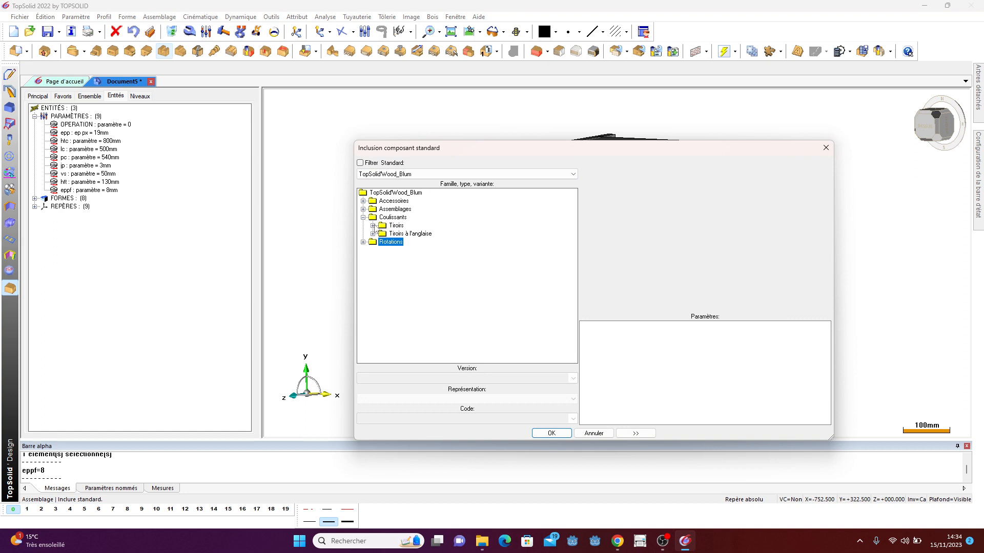
left_click(373, 226)
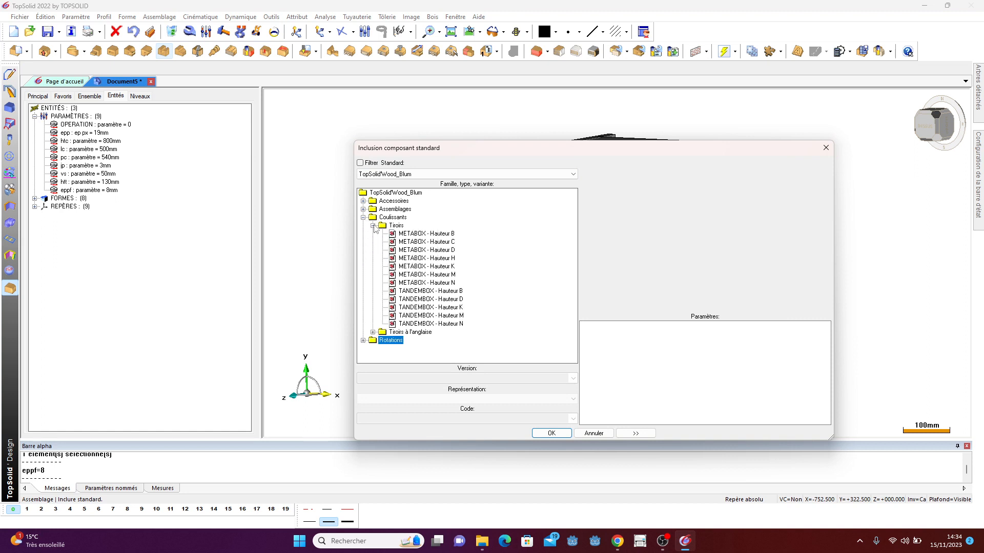
left_click(459, 315)
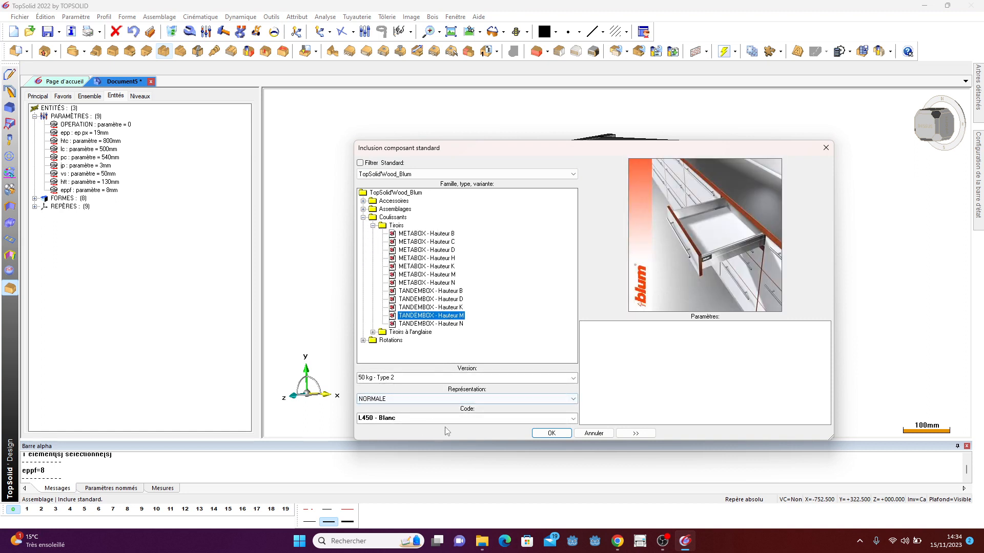
left_click(551, 433)
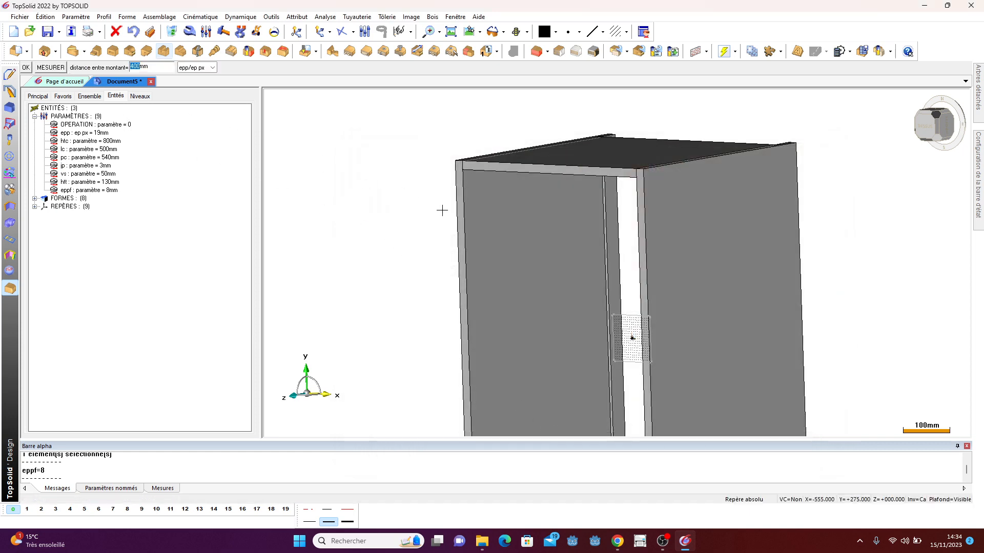
- Measure the distance between the two side panels for the drawer width and confirm it
left_click(52, 68)
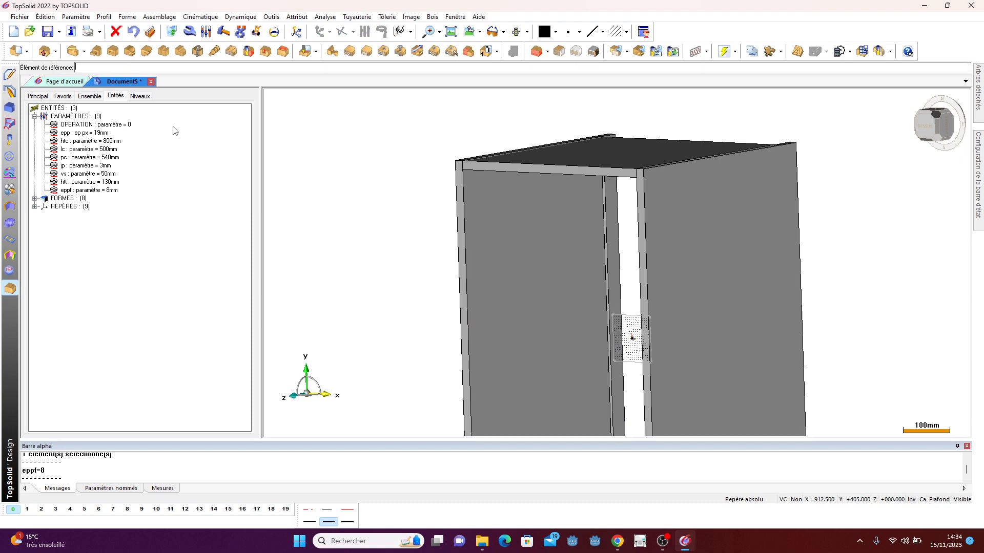
middle_click_drag(418, 205, 584, 235)
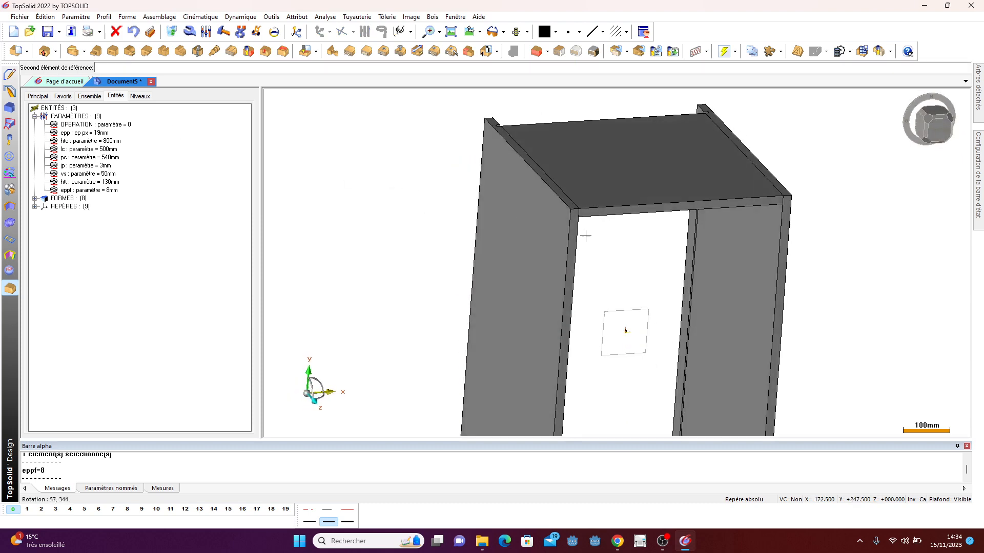
left_click(743, 244)
left_click(26, 69)
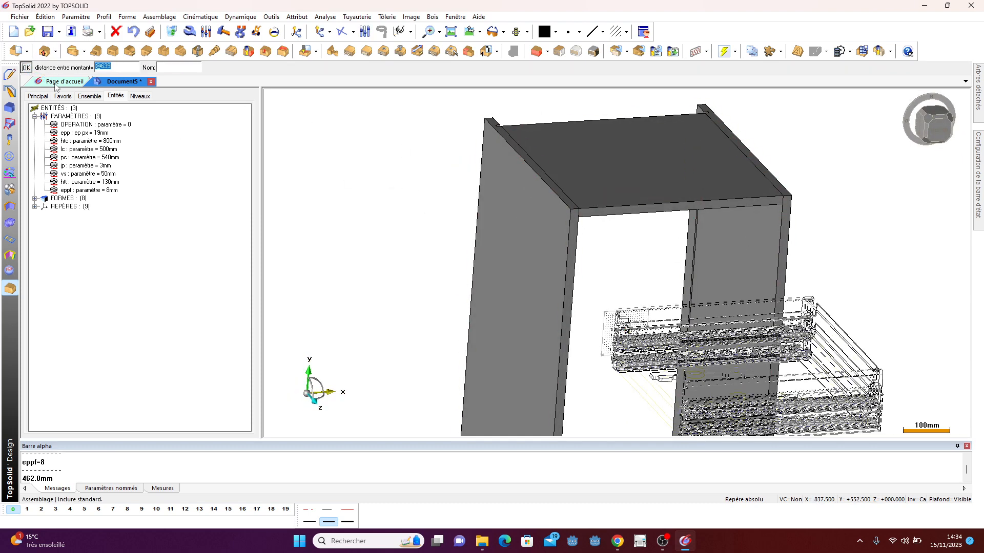
- Rotate the drawer 90° and position it on the left side panel's front frame, keeping the left slide drilling process
middle_click_drag(520, 205, 338, 212)
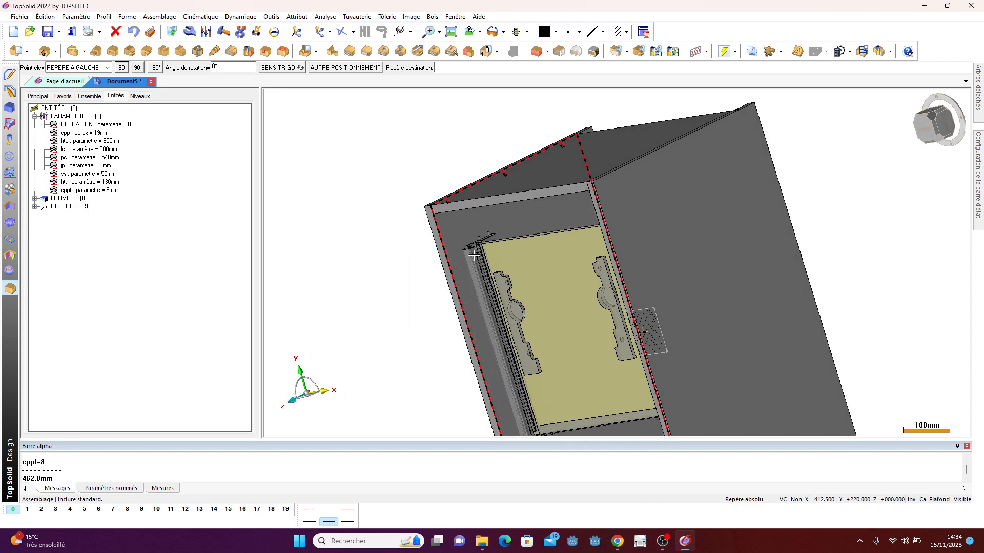
left_click(138, 68)
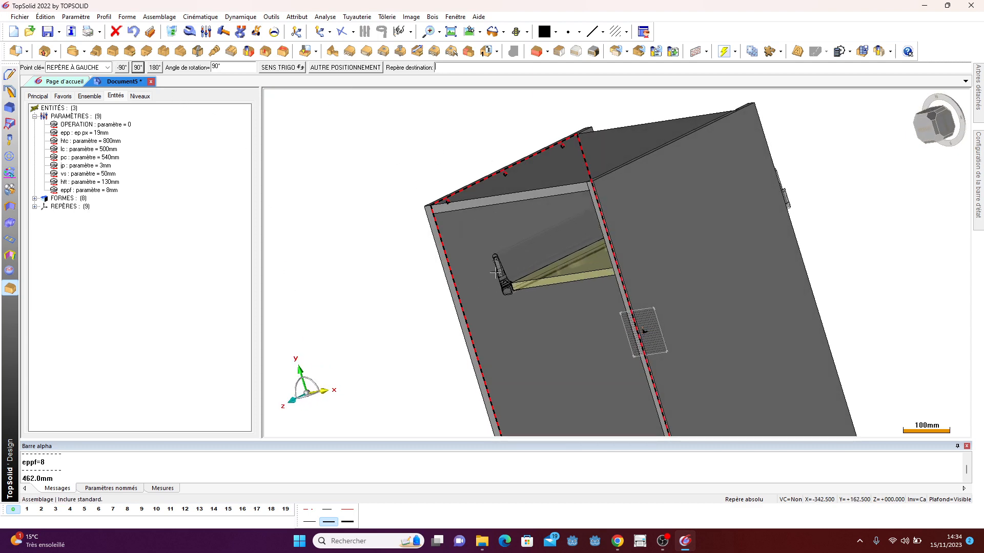
left_click(460, 256)
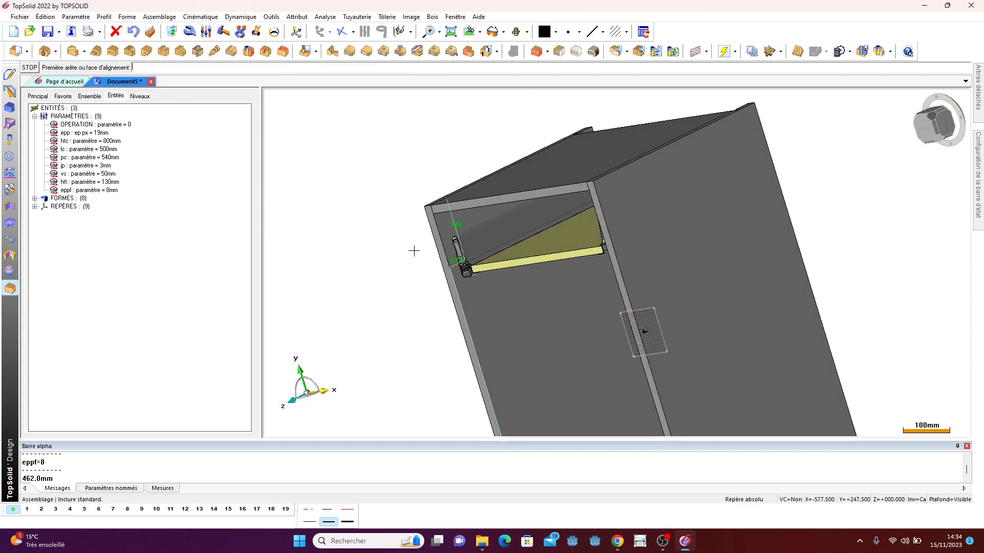
left_click(28, 67)
left_click(29, 67)
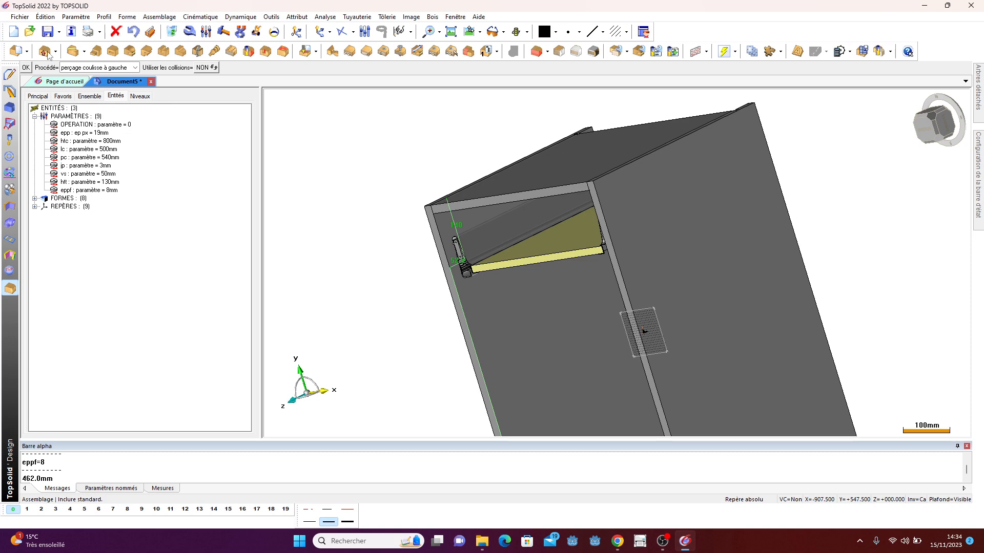
key("Return")
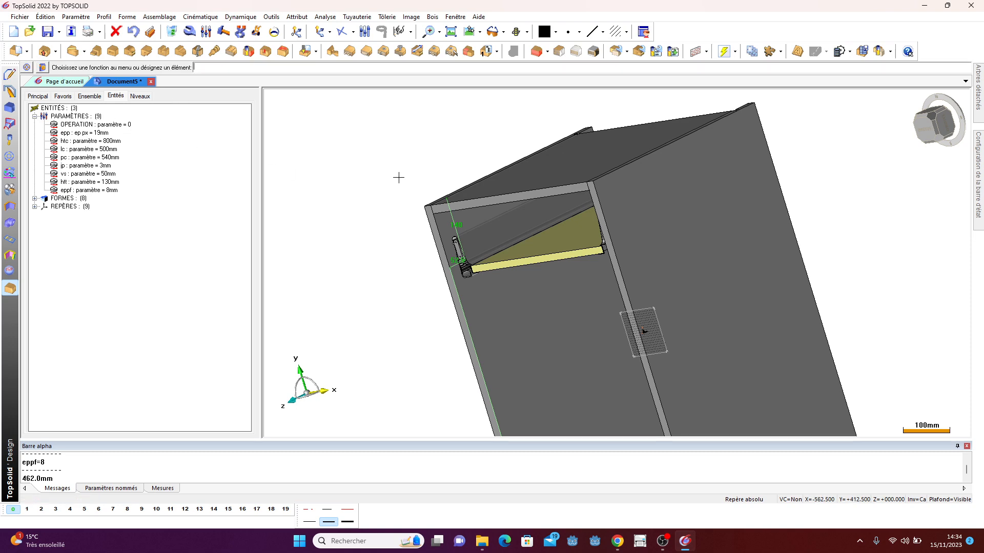
- Inspect the placed slide closely and check the slide fixing positions in the Blum catalogue
scroll(481, 255, "up", 6)
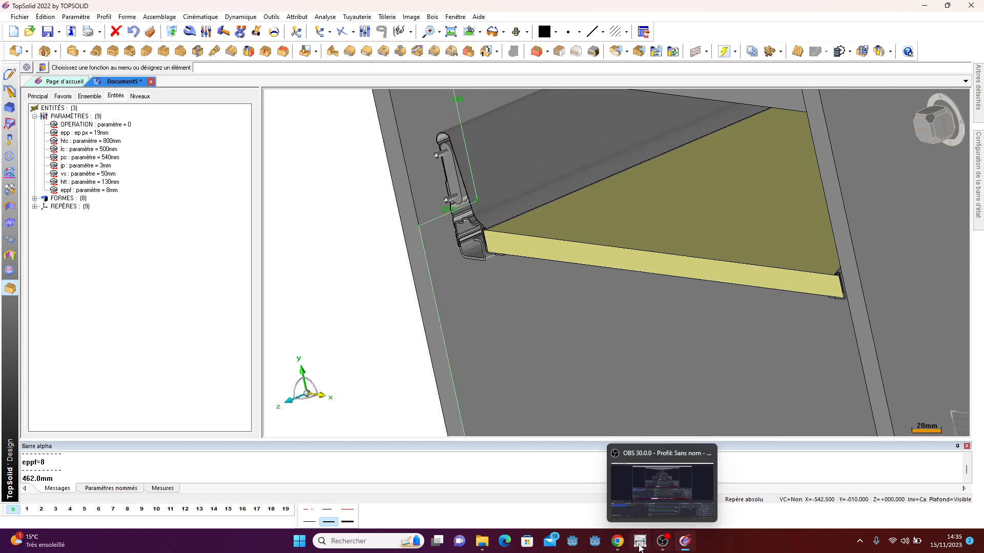
left_click(618, 541)
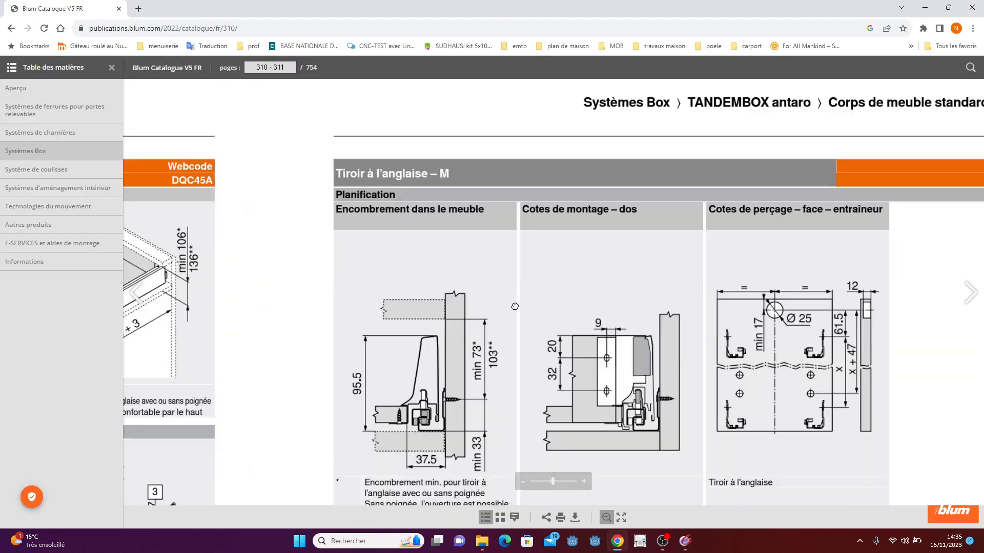
left_click_drag(514, 307, 484, 189)
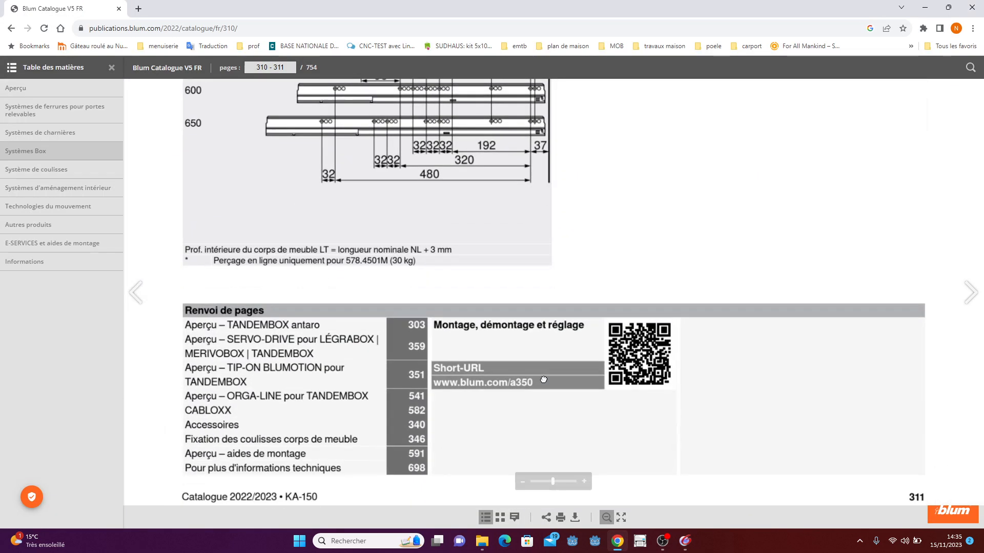
left_click_drag(545, 380, 577, 459)
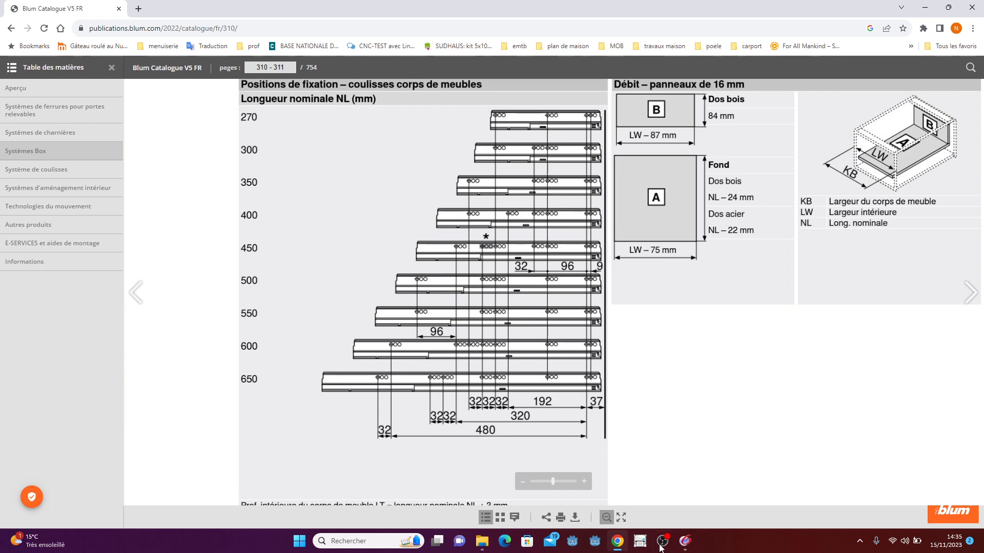
- Return to the model and set the drawer slide's setback from the cabinet front to 37-9
left_click(685, 541)
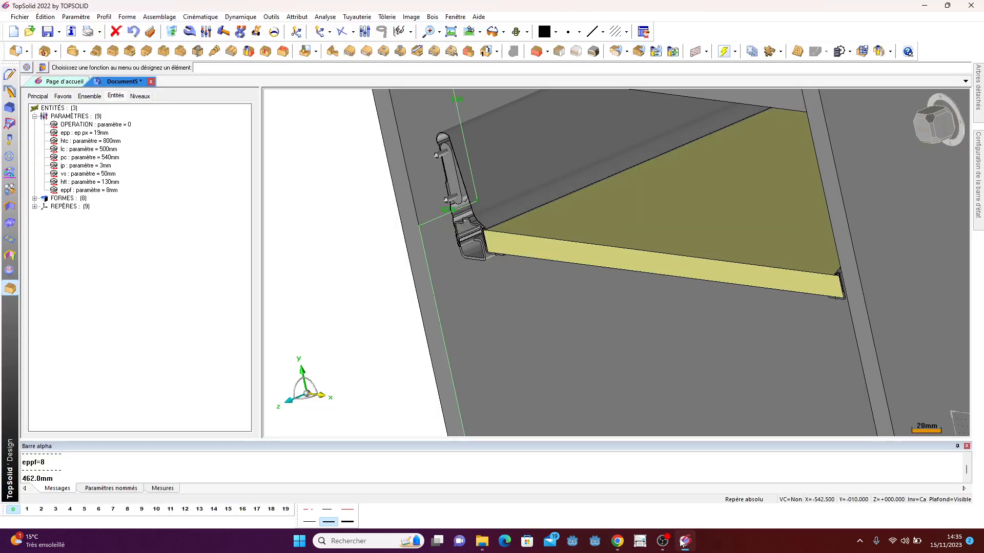
left_click(442, 211)
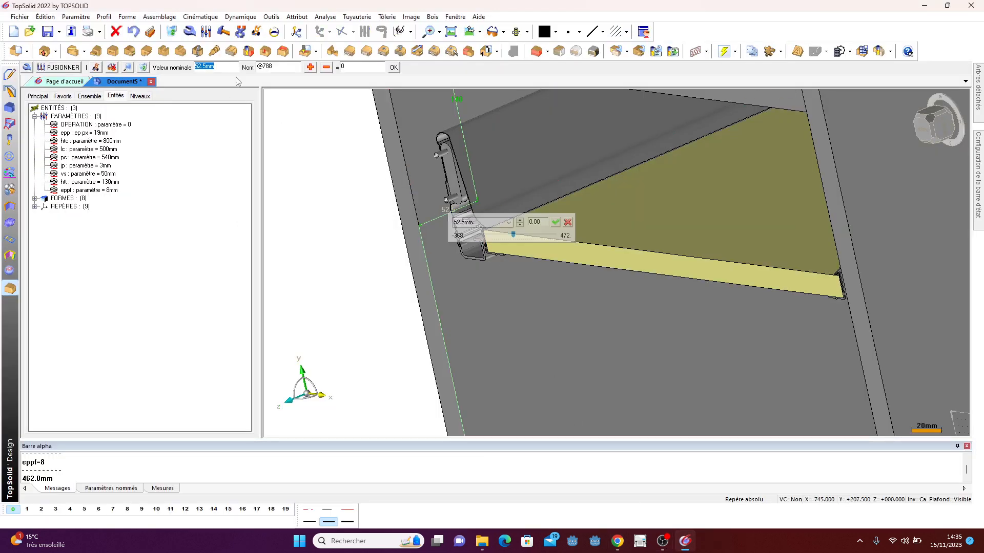
type("37.5")
key("Return")
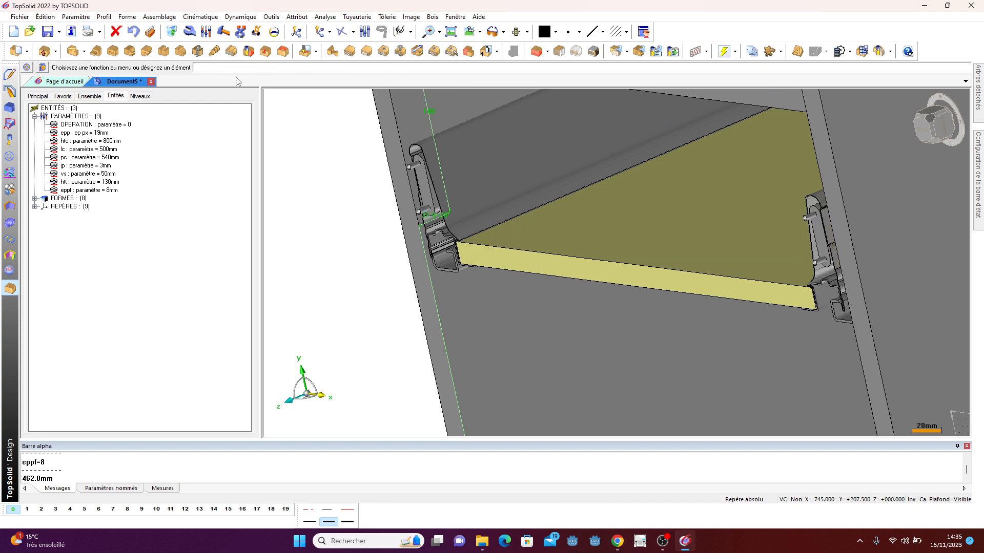
- Review the Blum TANDEMBOX mounting and drilling dimensions in the online catalogue, then return to the model
scroll(458, 325, "down", 3)
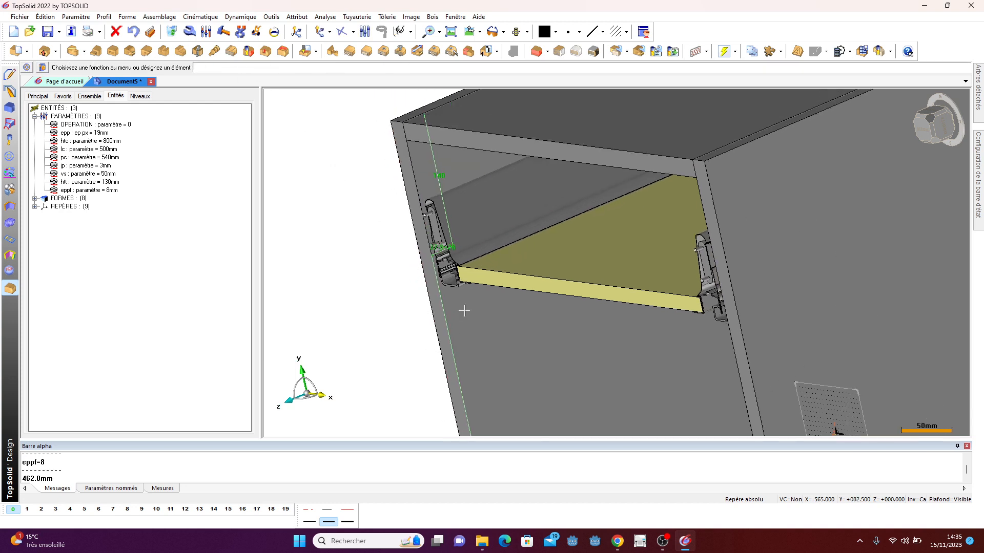
middle_click_drag(475, 305, 519, 357)
left_click(617, 541)
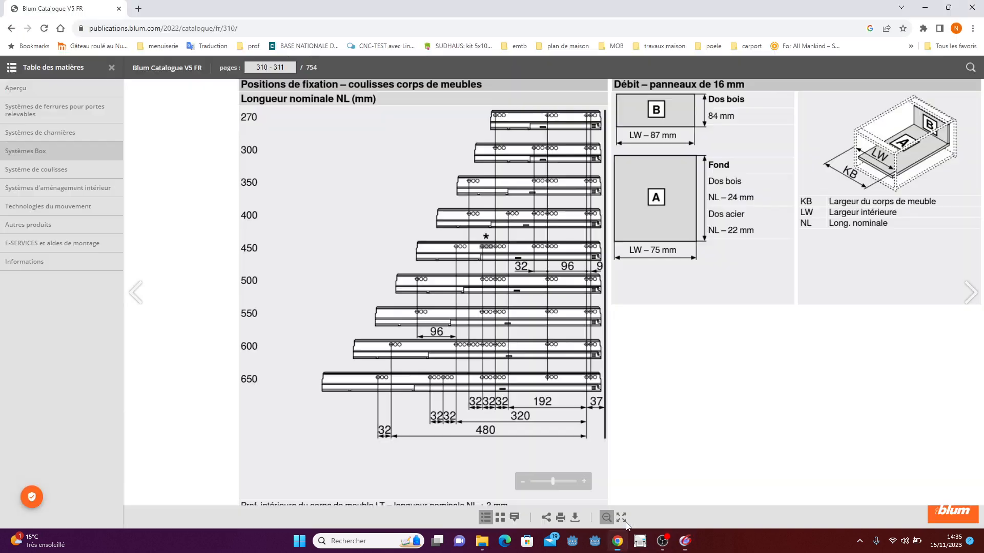
scroll(551, 136, "up", 6)
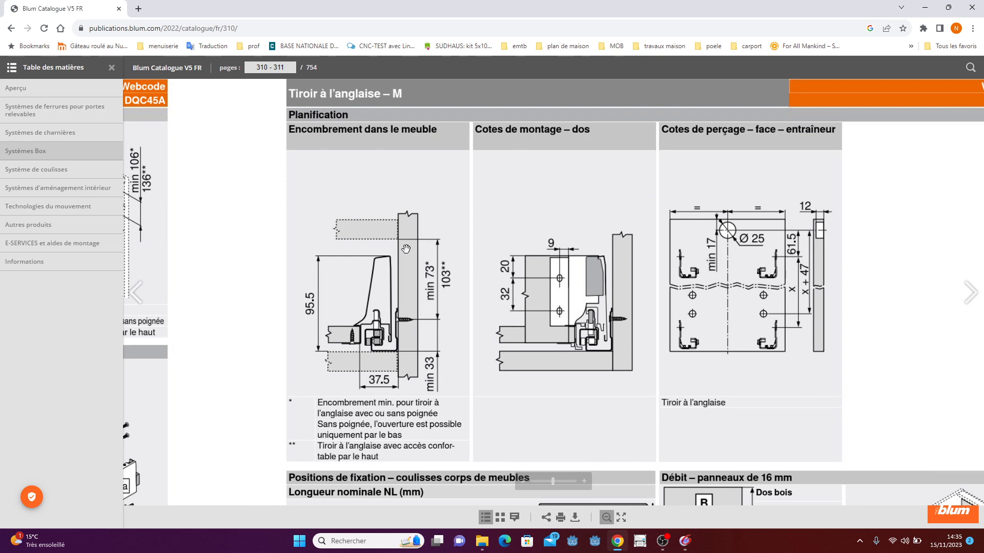
left_click(624, 545)
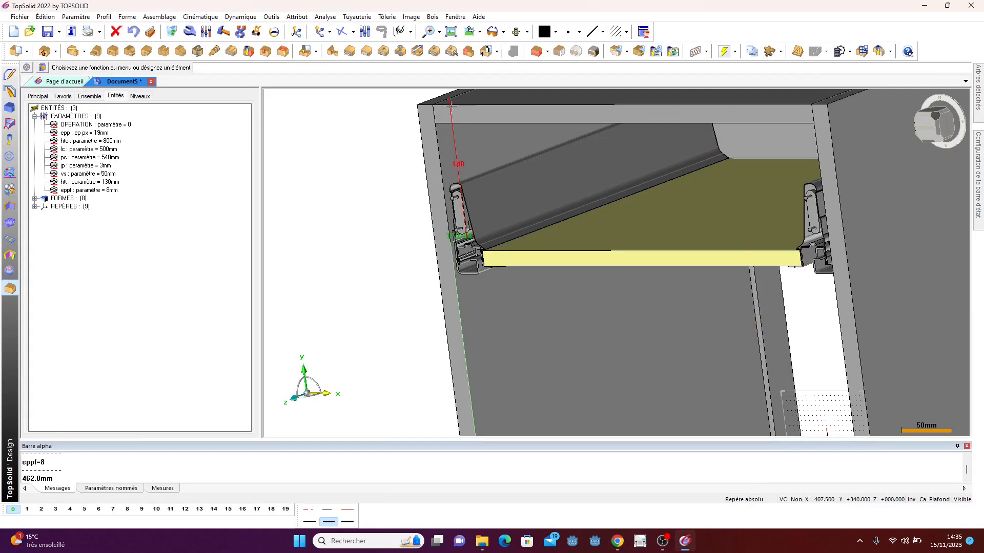
- Set the drawer's vertical position dimension from the cabinet top to 75+epp
left_click(458, 163)
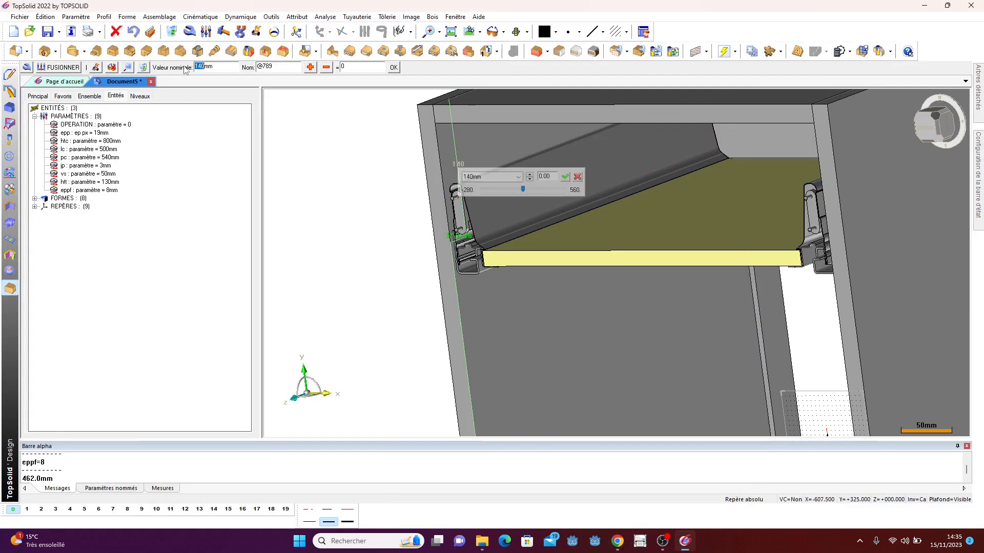
double_click(223, 66)
type("75+epp")
key("Return")
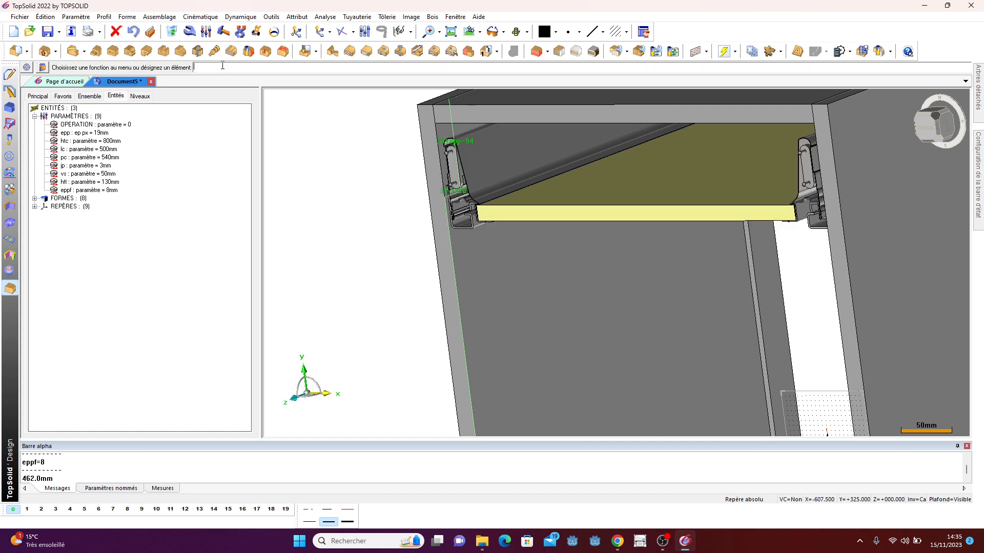
- Inspect the placed drawer in the cabinet from several angles, toggling level 2's visibility
scroll(296, 182, "down", 1)
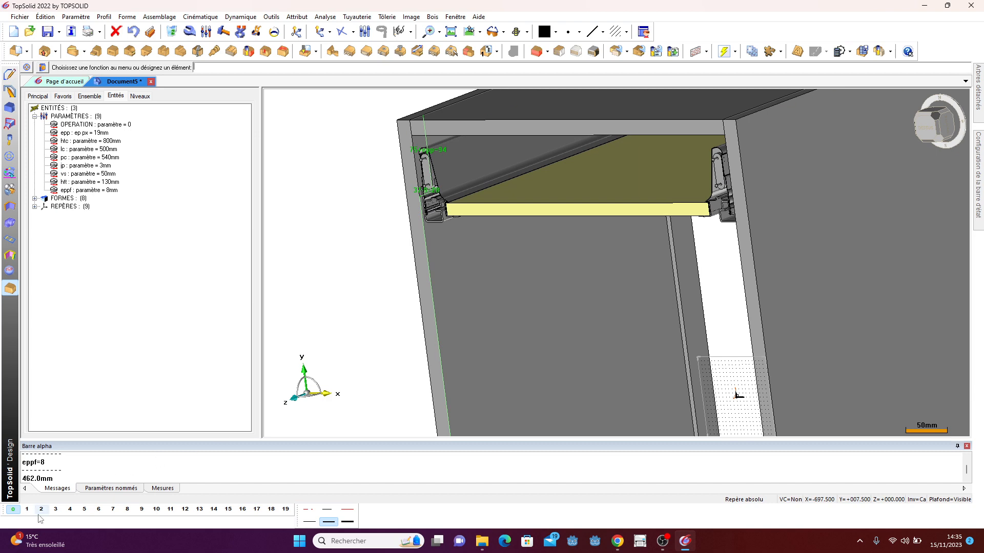
middle_click_drag(665, 287, 491, 306)
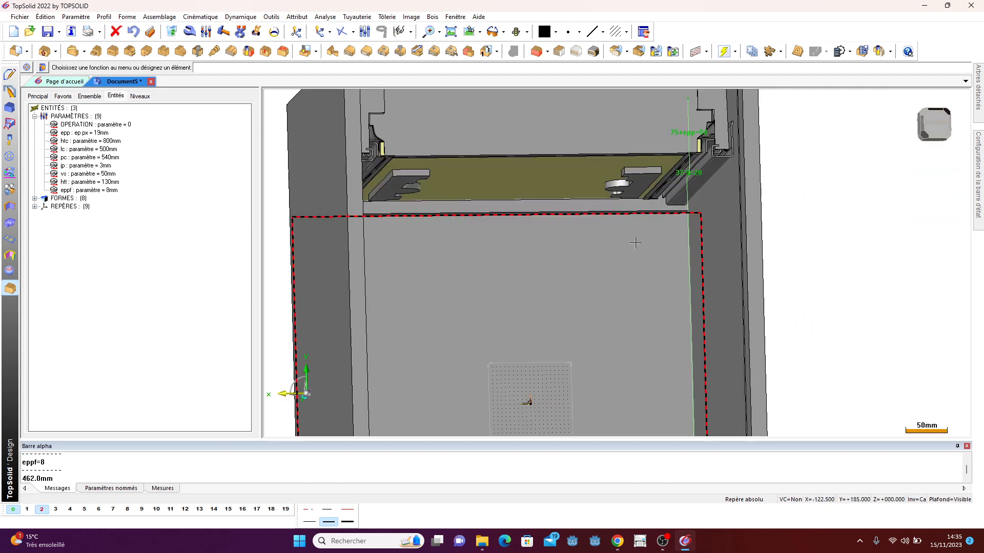
scroll(615, 266, "up", 1)
scroll(656, 266, "down", 2)
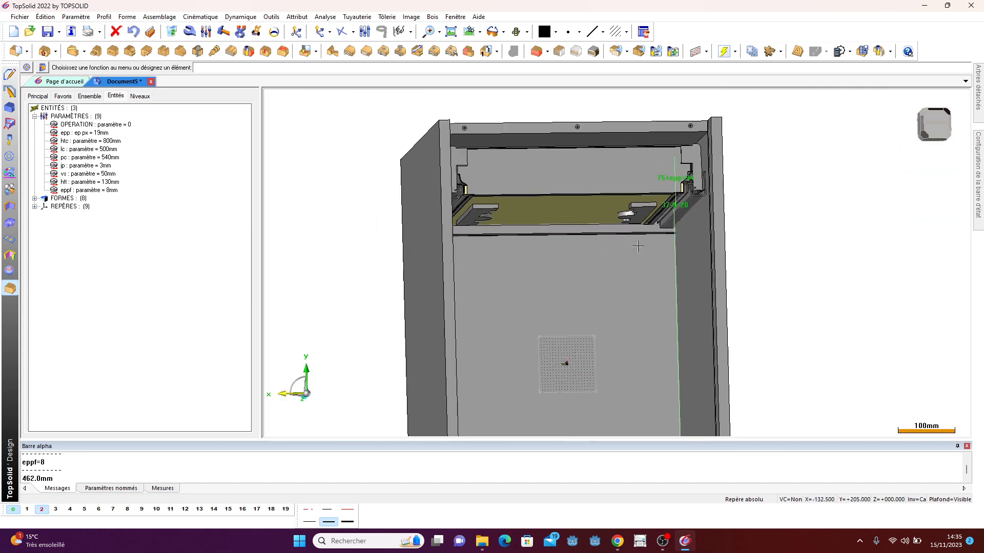
middle_click_drag(657, 265, 640, 287)
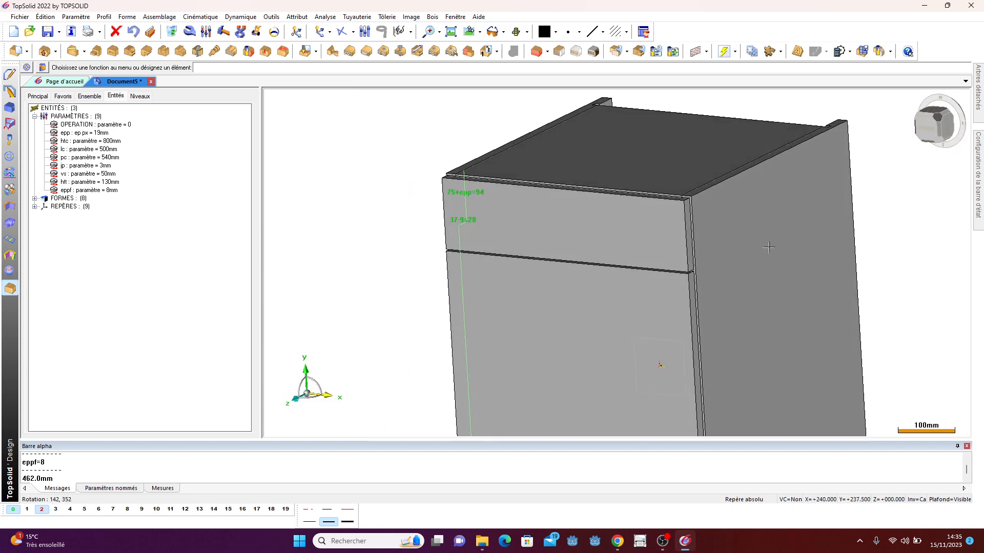
left_click(42, 509)
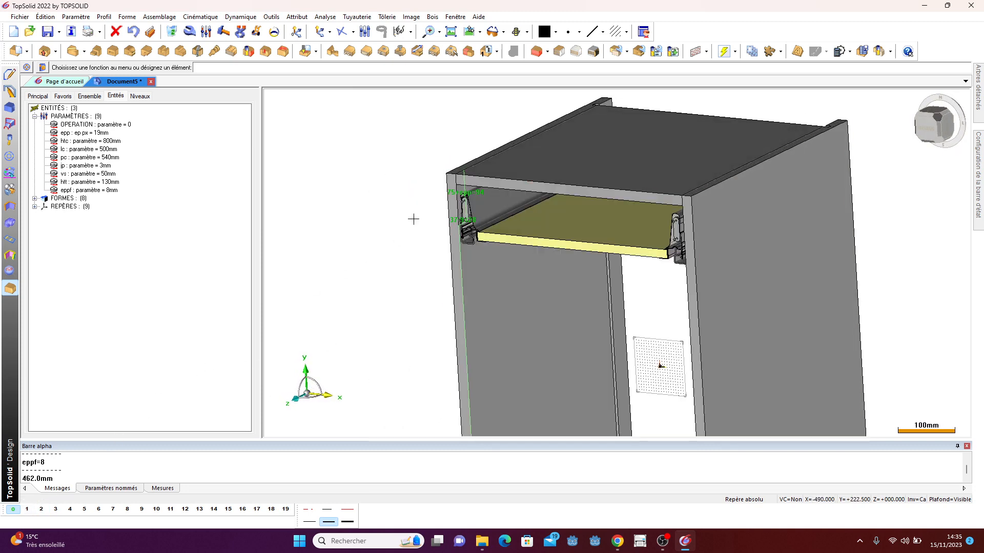
left_click(42, 509)
middle_click_drag(445, 266, 663, 268)
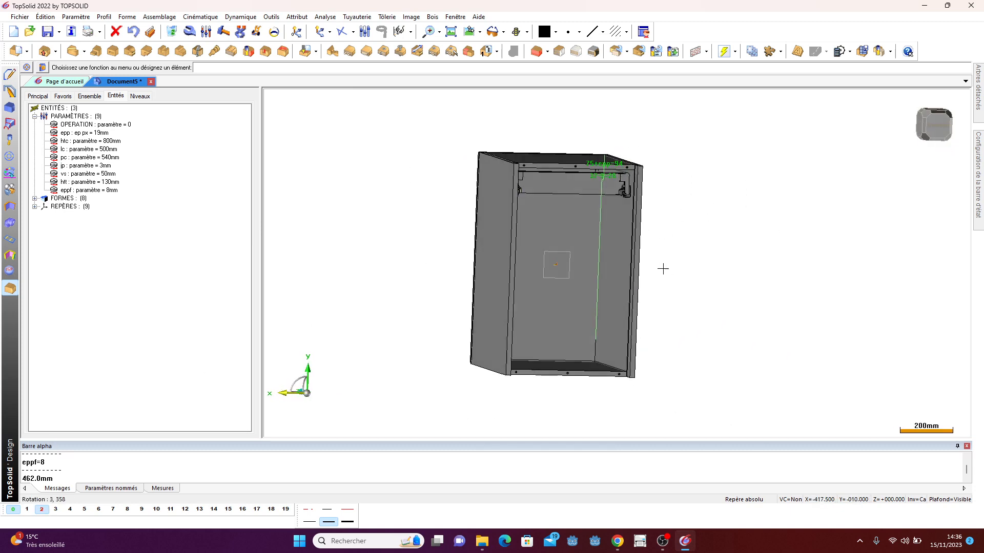
- Include the Blum standard hinge Charnière CLIP top 107° - En applique from the Rotations, Charnières invisible + embases family
left_click(159, 17)
left_click(172, 38)
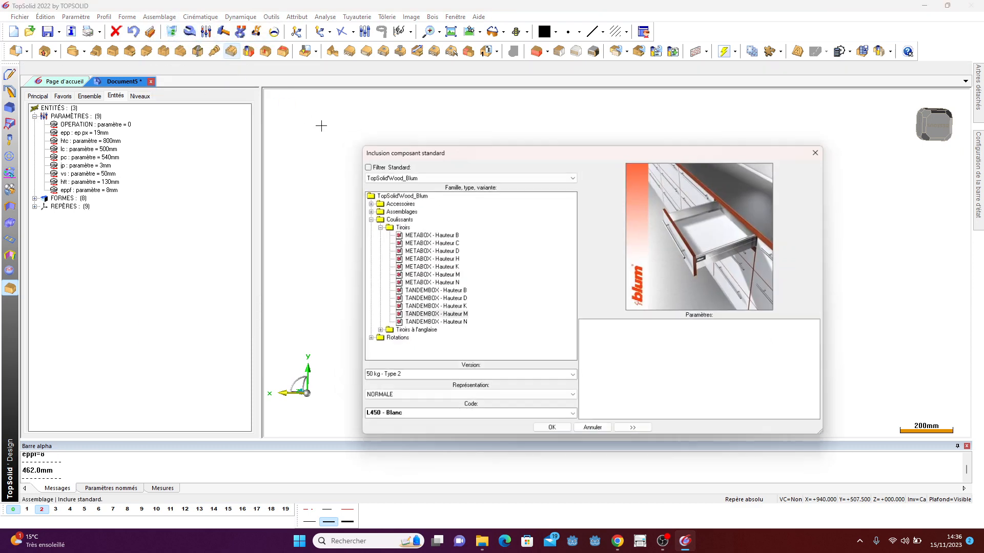
left_click(363, 217)
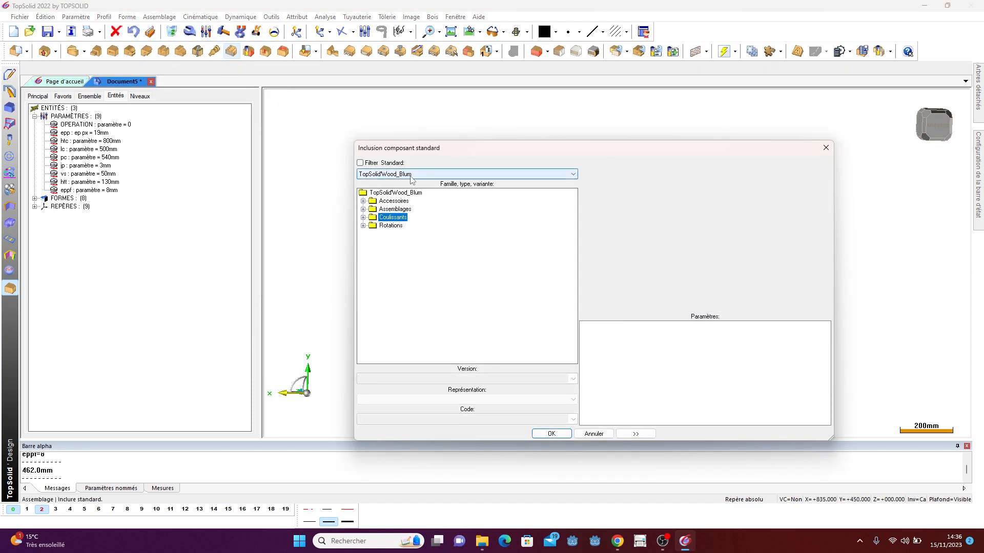
left_click(363, 225)
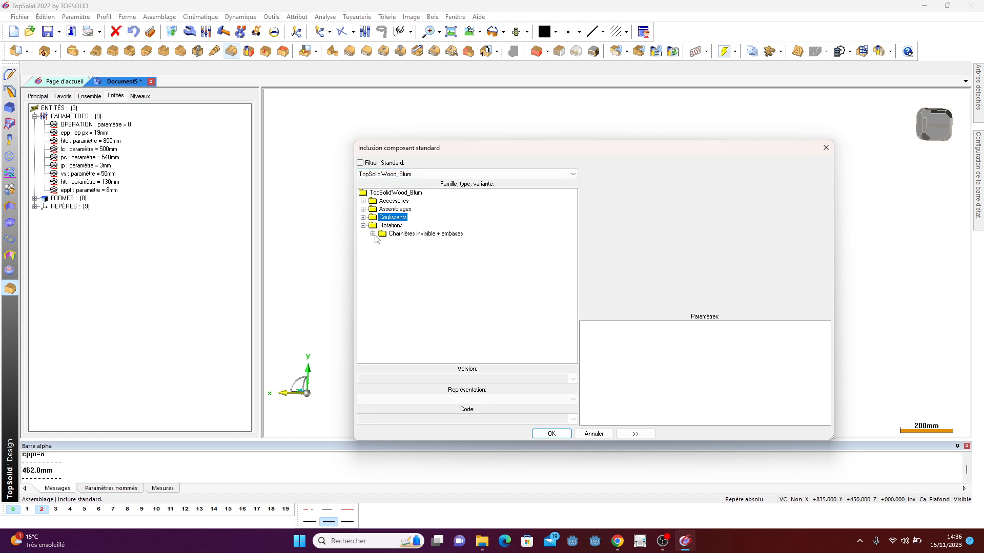
left_click(373, 234)
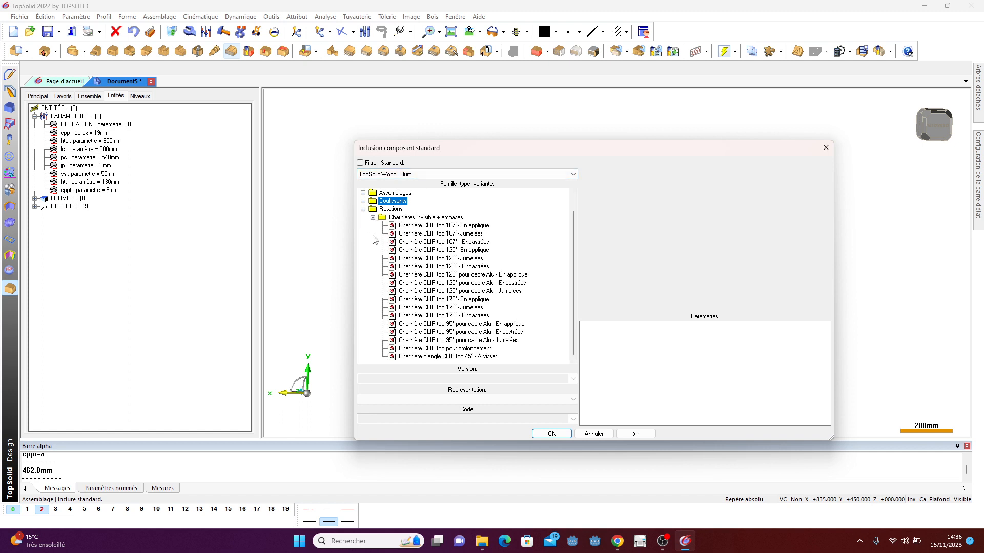
left_click(472, 225)
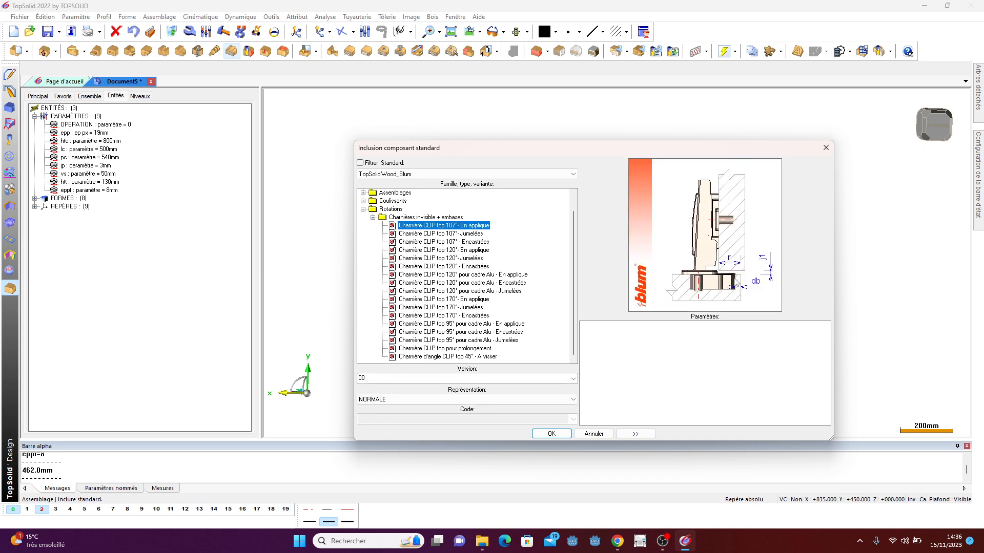
left_click(481, 234)
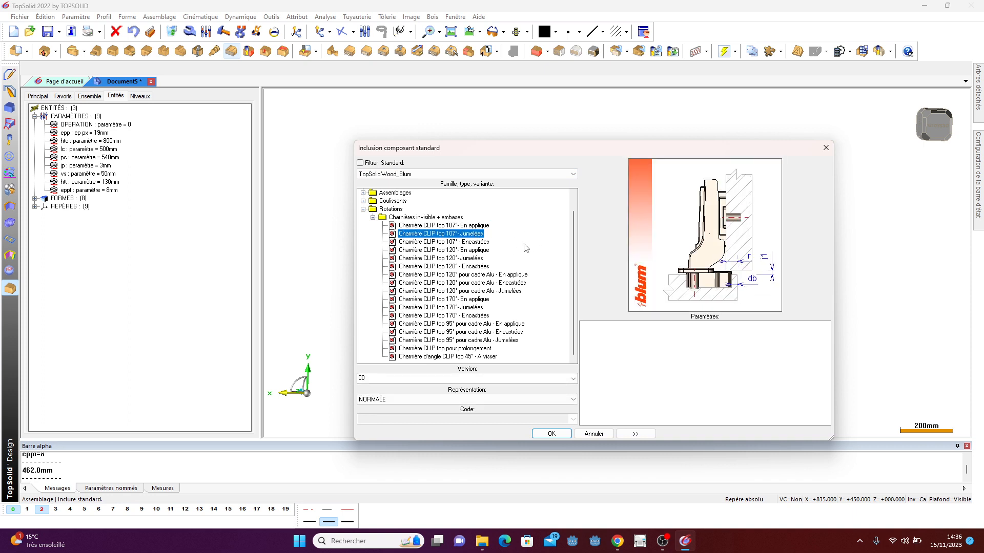
left_click(484, 243)
left_click(464, 228)
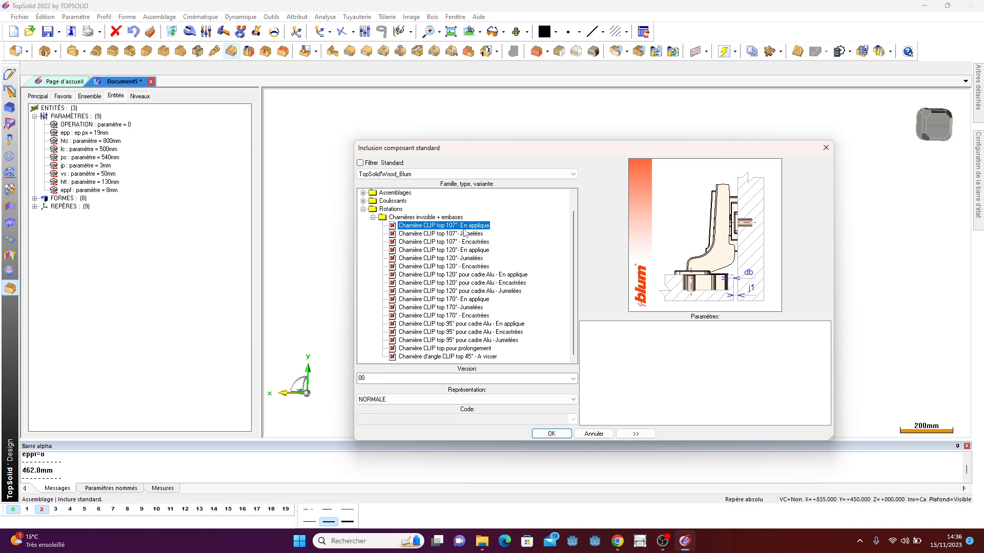
left_click(553, 434)
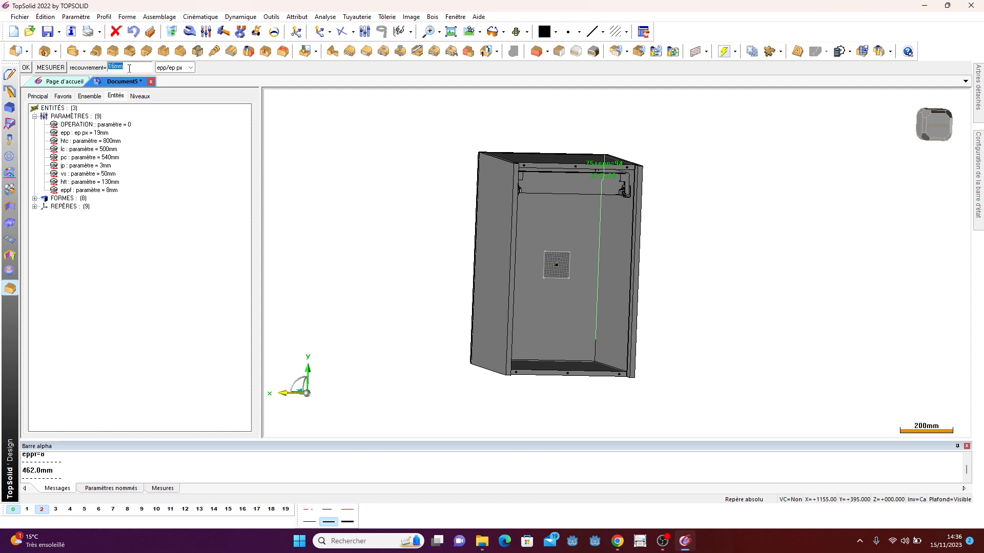
- Set the hinge overlay to epp, rotate the hinge 180° and place it near the top front edge of the side panel
type("epp-ip")
key("Return")
left_click(30, 67)
scroll(617, 300, "up", 6)
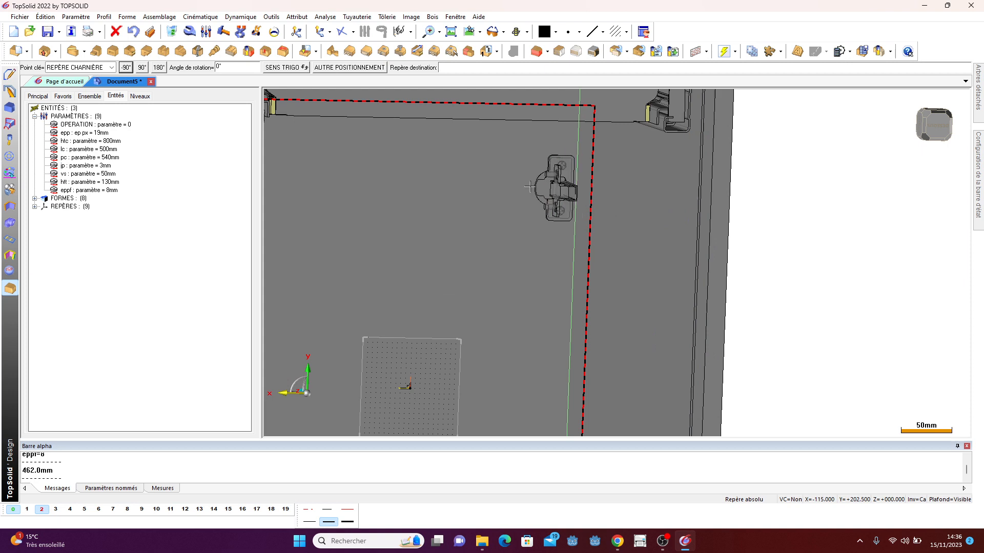
left_click(160, 67)
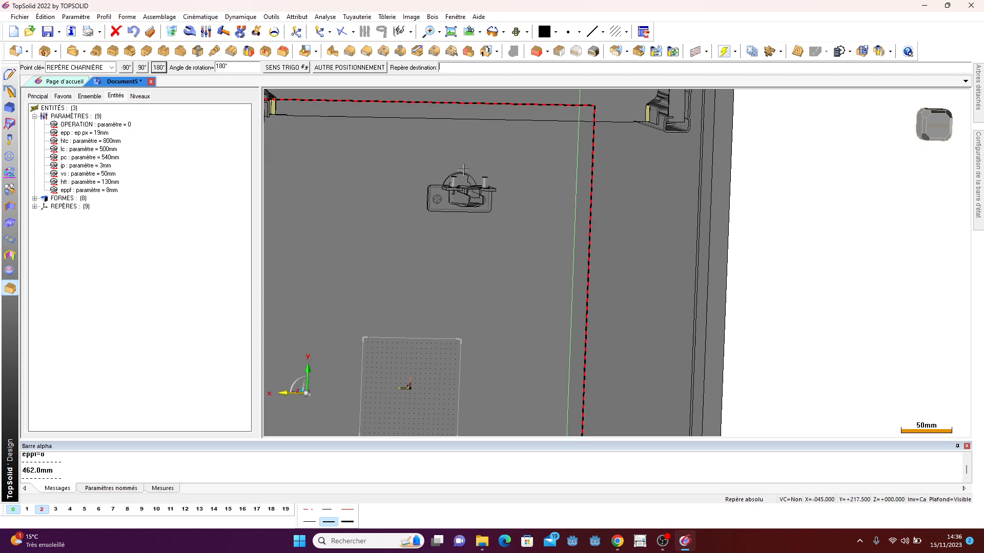
left_click(570, 197)
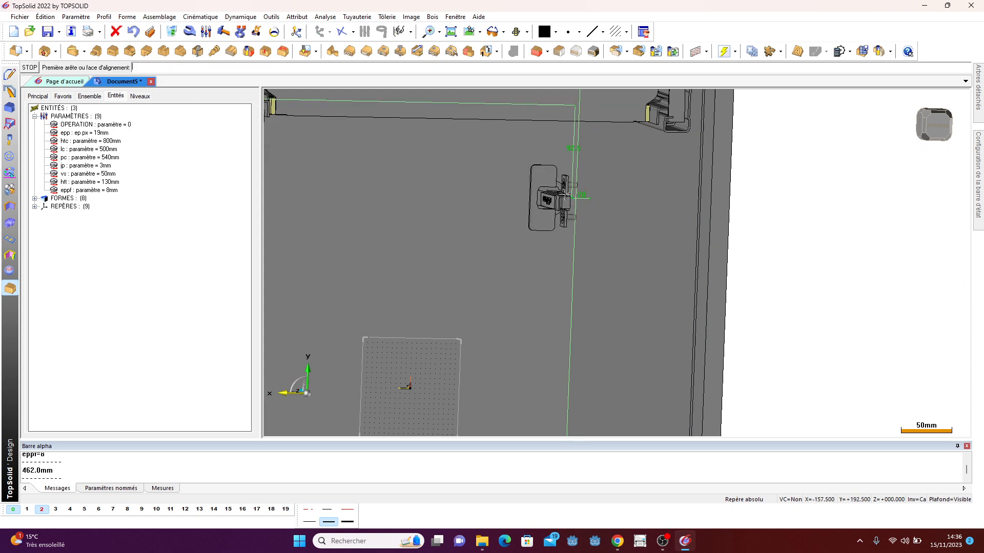
- Apply the hinge drilling processes: perçage porte on the door face and perçage montant on the side panel
scroll(497, 174, "down", 2)
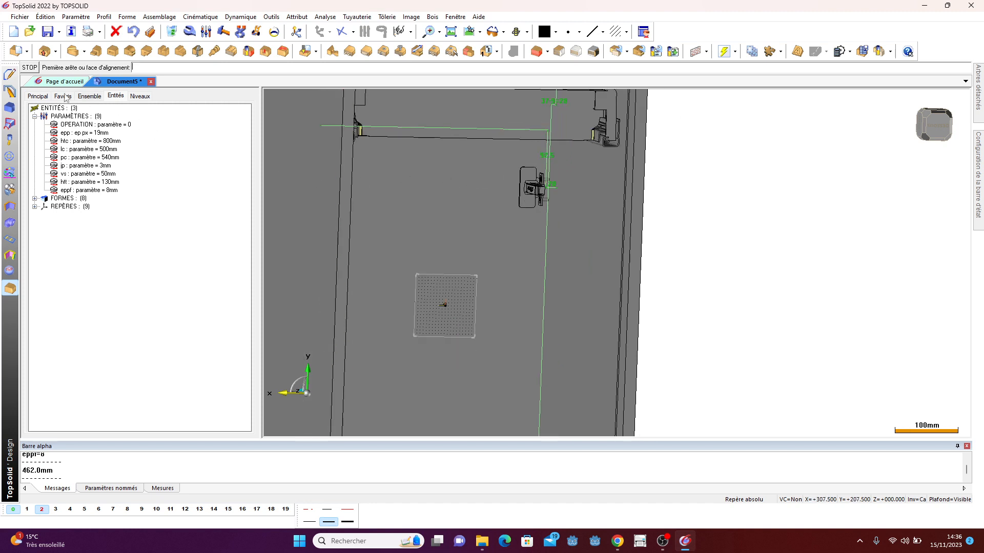
left_click(29, 67)
left_click(32, 68)
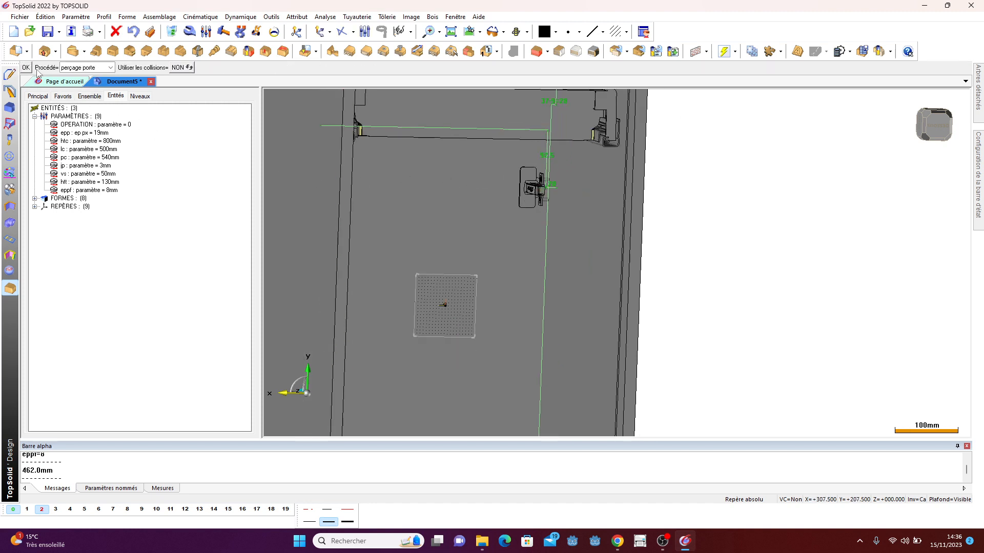
left_click(85, 68)
left_click(84, 83)
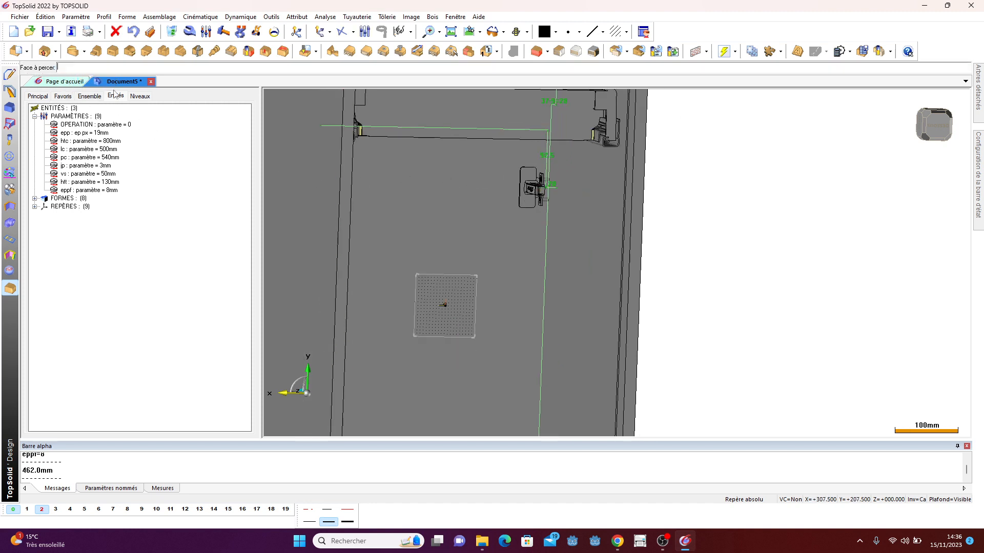
left_click(446, 199)
left_click(97, 67)
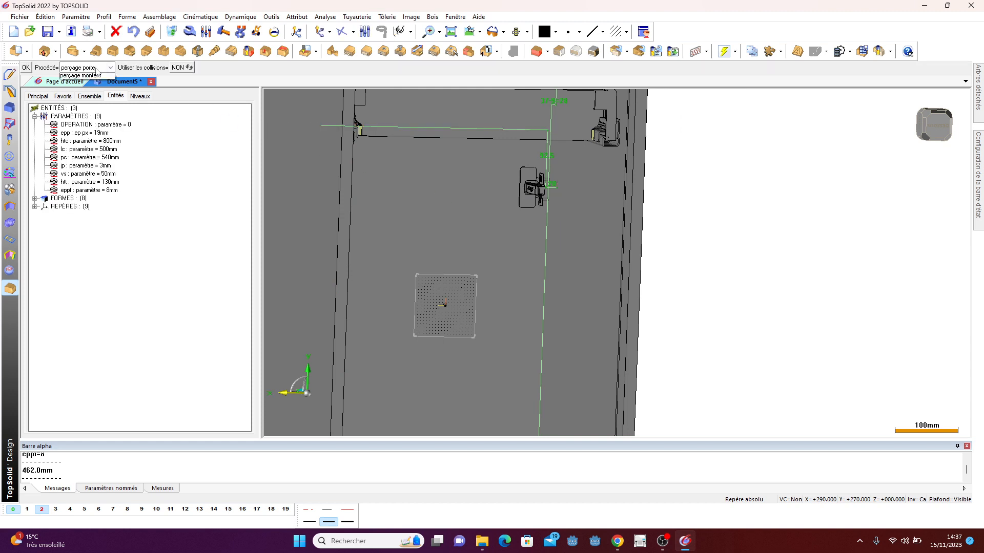
left_click(94, 86)
left_click(581, 224)
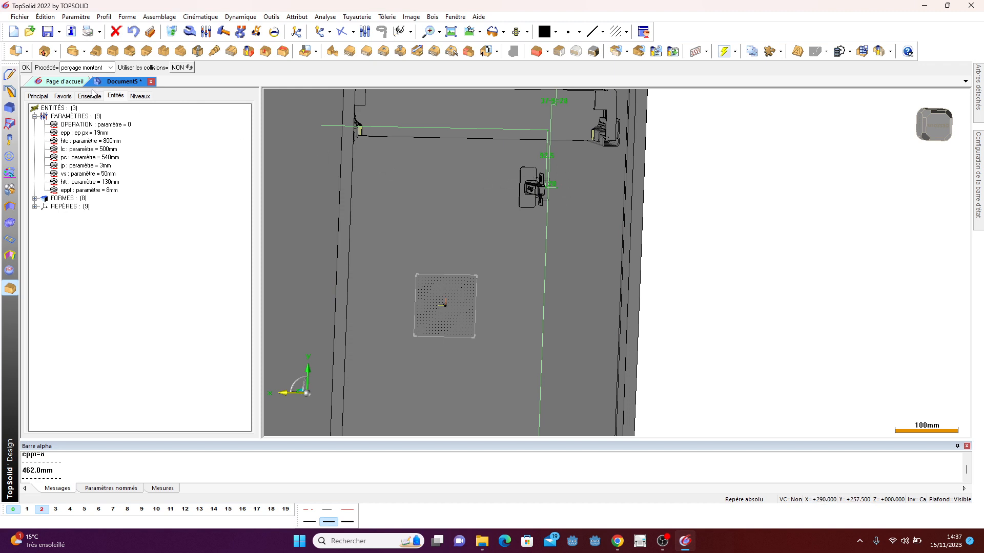
left_click(25, 67)
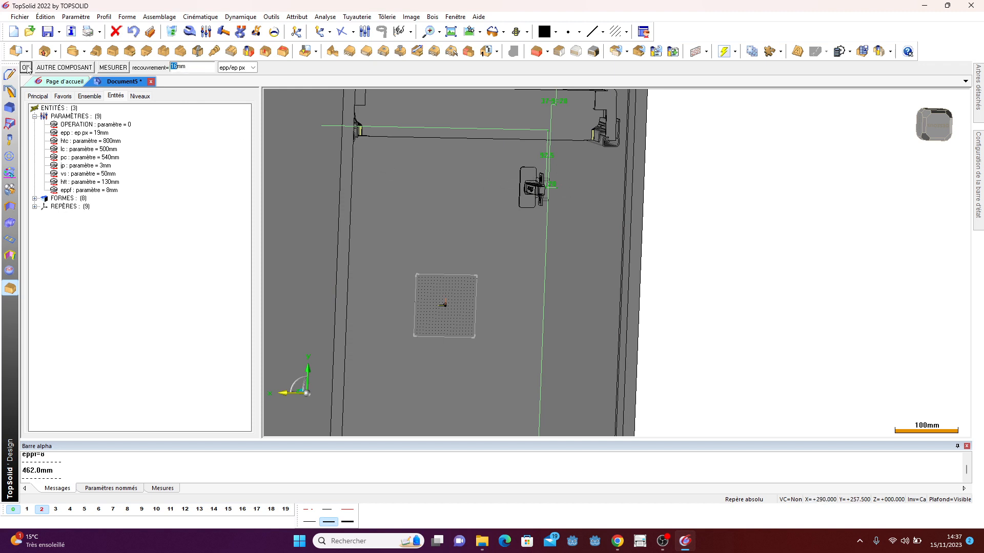
- Set the second hinge's overlay to epp, rotate it 180° and place it near the lower front edge of the side panel
double_click(200, 69)
type("e")
left_click(26, 68)
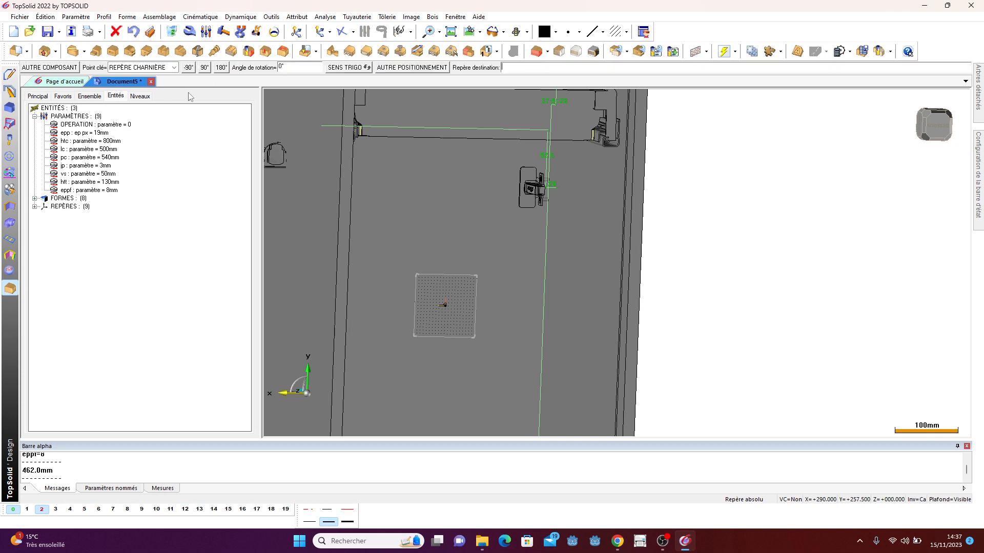
left_click(221, 68)
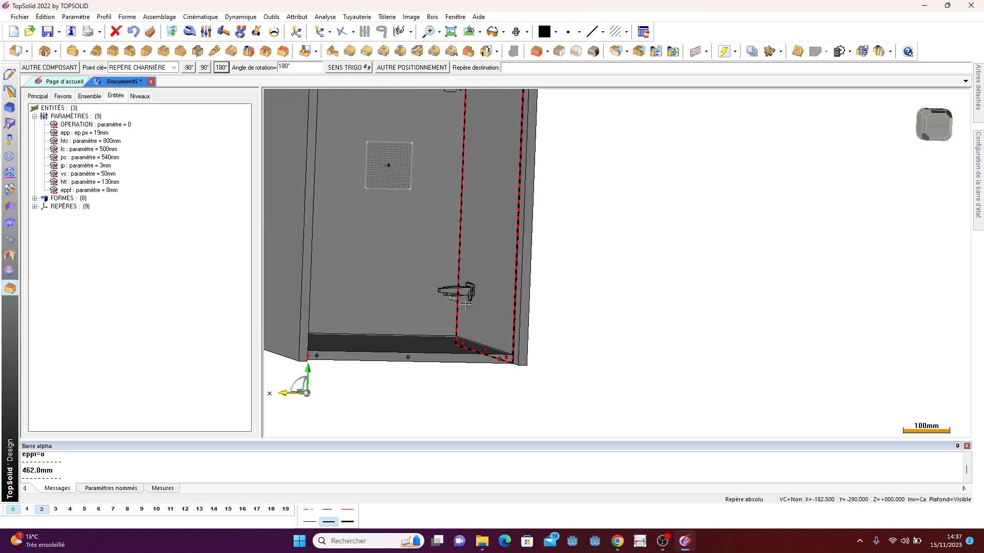
left_click(442, 305)
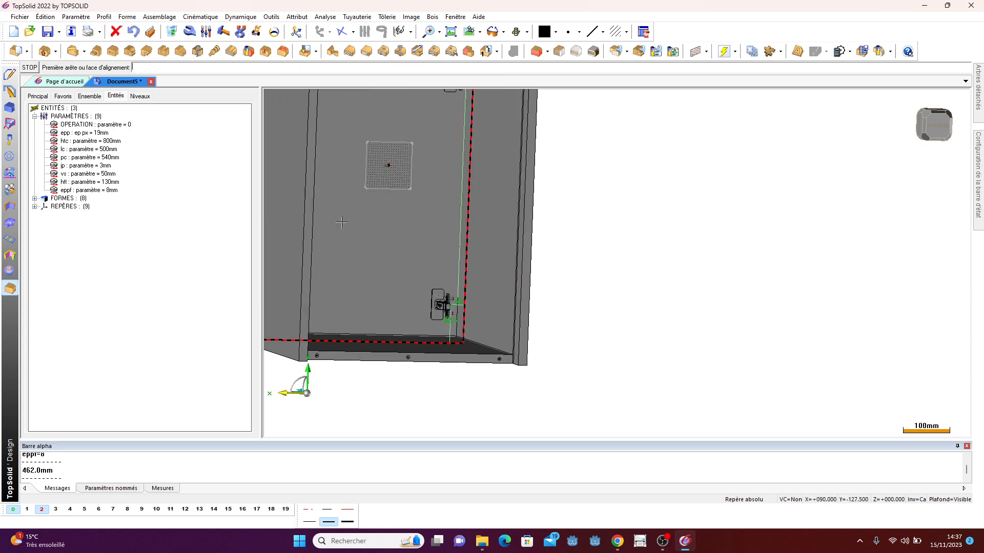
- Apply the lower hinge's drilling processes: perçage porte on the door face and perçage montant on the side panel
left_click(36, 70)
left_click(108, 68)
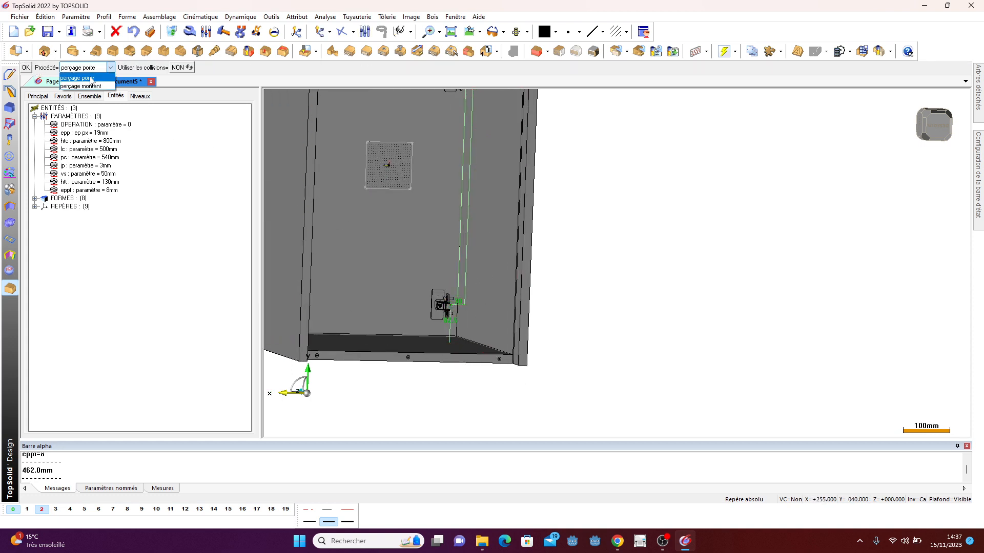
left_click(100, 79)
left_click(379, 234)
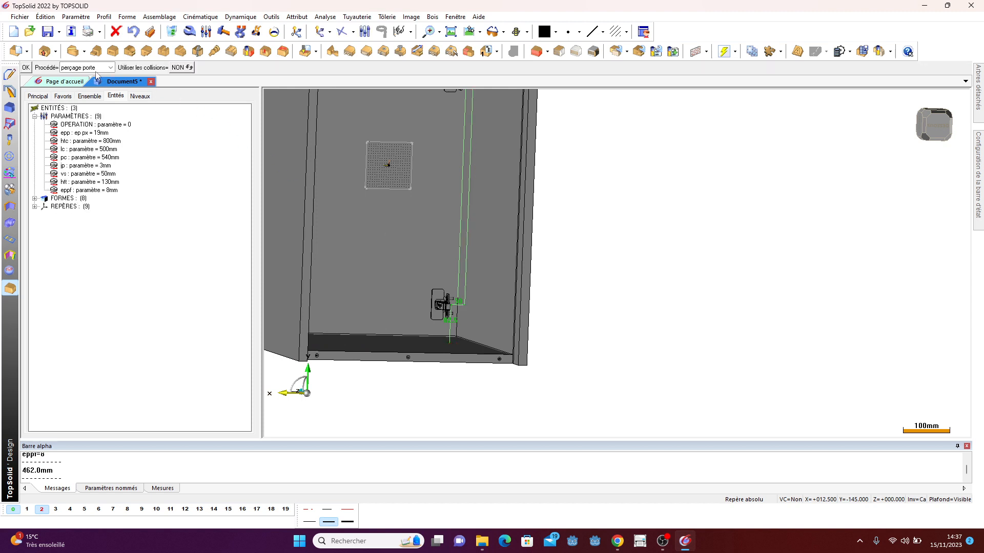
left_click(110, 67)
left_click(91, 87)
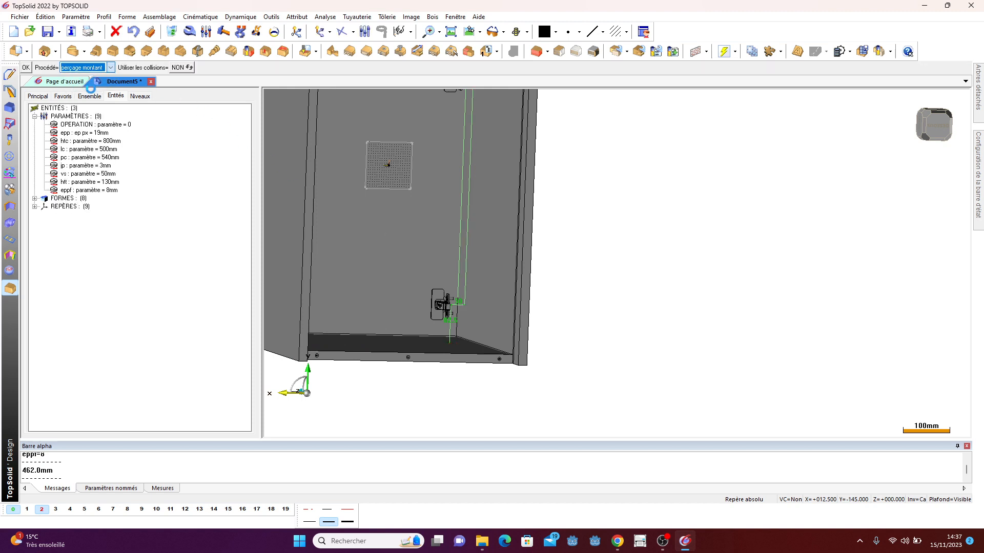
left_click(505, 230)
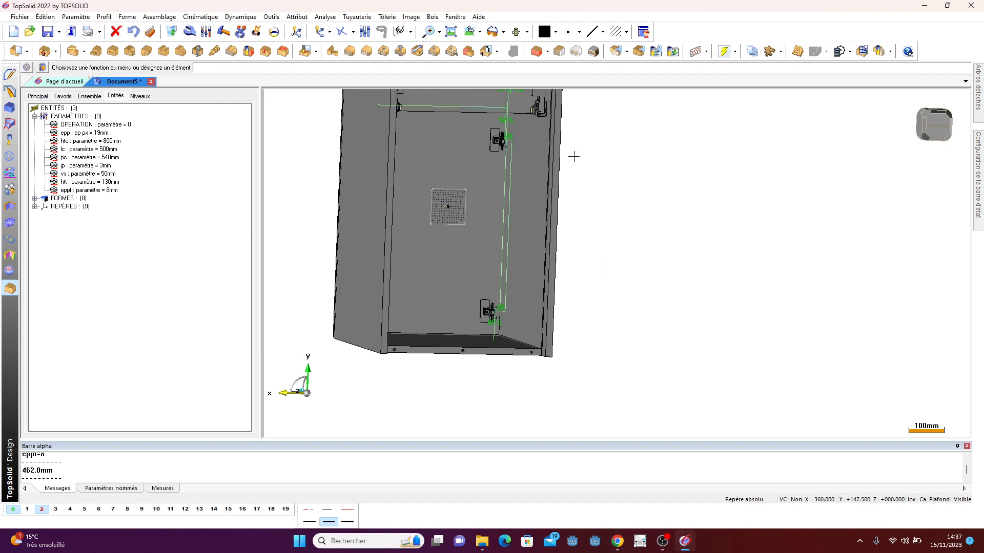
- Set the upper hinge's positioning dimensions to 0 and 80 mm
scroll(573, 156, "up", 5)
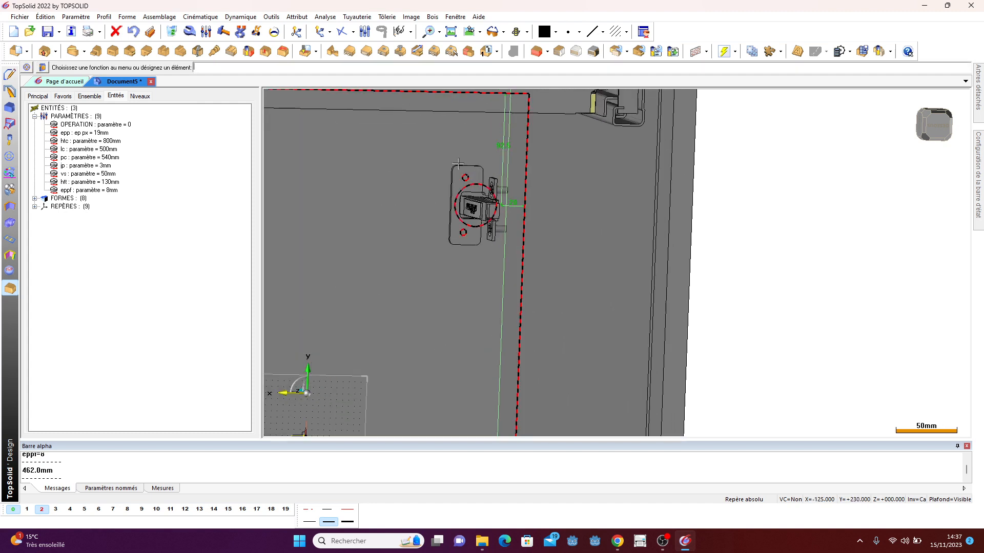
type("0")
key("Return")
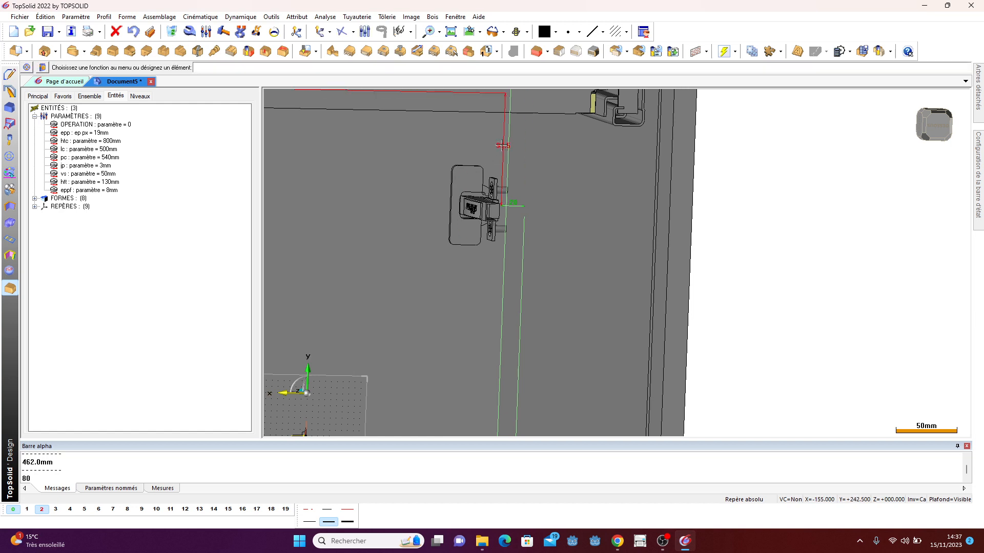
left_click(502, 146)
type("80mm")
key("Return")
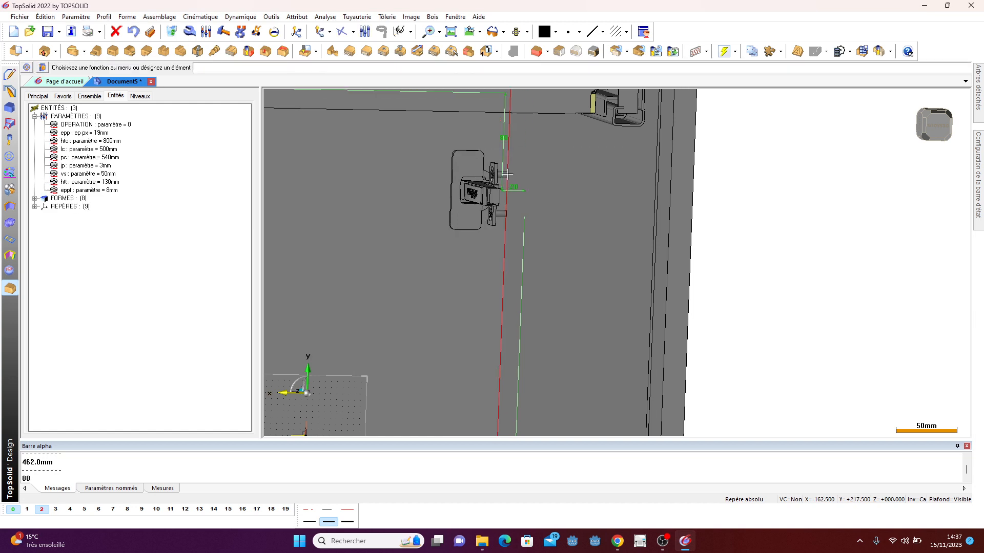
- Set the lower hinge's distance dimension to 80 mm
scroll(510, 173, "down", 6)
scroll(517, 354, "up", 4)
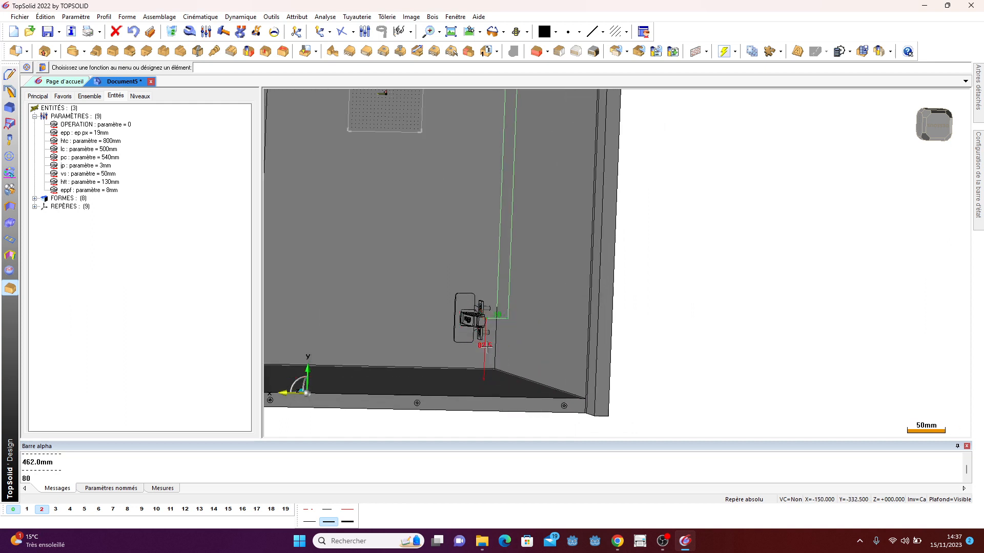
left_click(485, 347)
type("80")
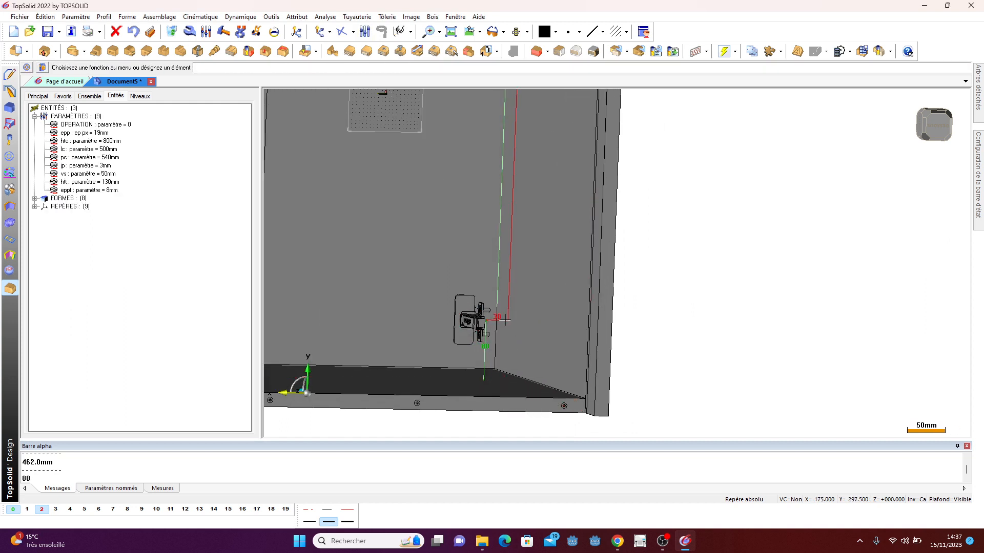
left_click(506, 320)
key("Return")
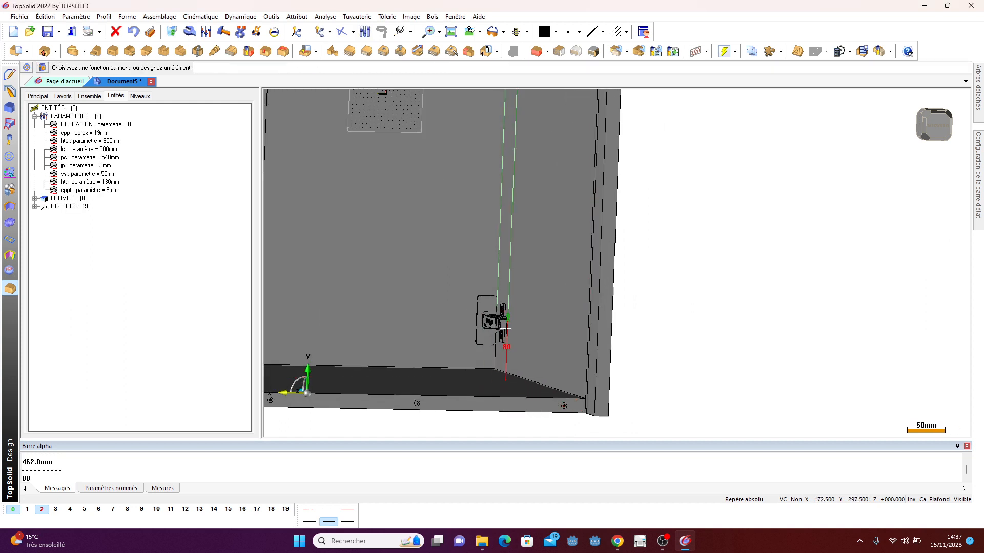
- Edit and validate the upper hinge's remaining offset dimension
scroll(515, 379, "down", 4)
scroll(530, 152, "up", 5)
scroll(520, 168, "up", 1)
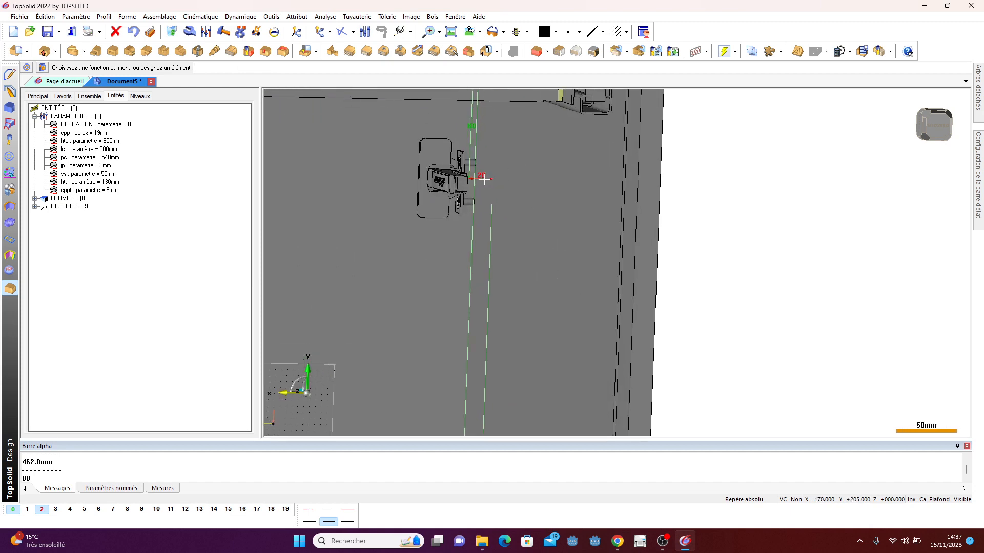
left_click(485, 184)
key("Return")
- Put the drawer on quick level 4 through the quick levels dialog
scroll(545, 188, "down", 4)
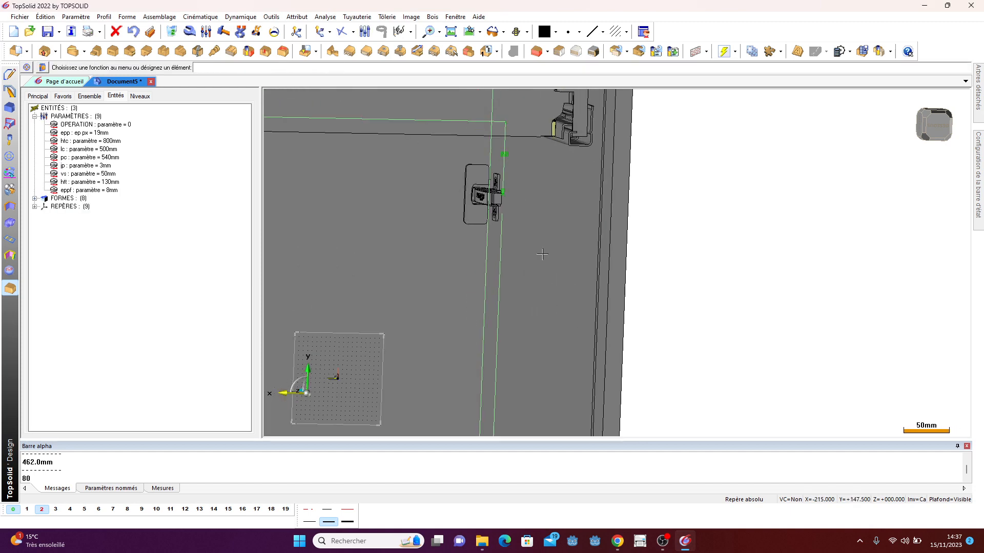
scroll(544, 188, "down", 2)
middle_click_drag(546, 188, 584, 200)
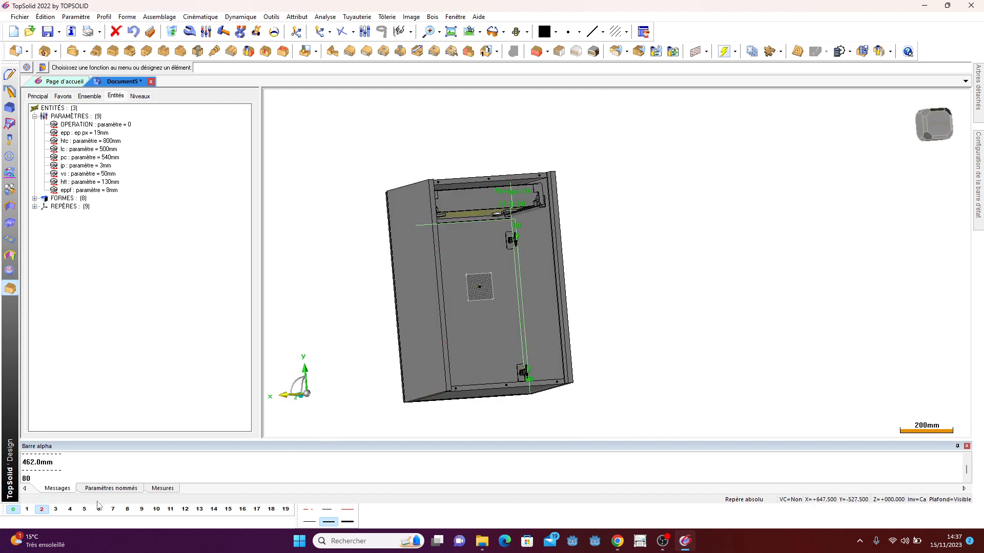
right_click(71, 513)
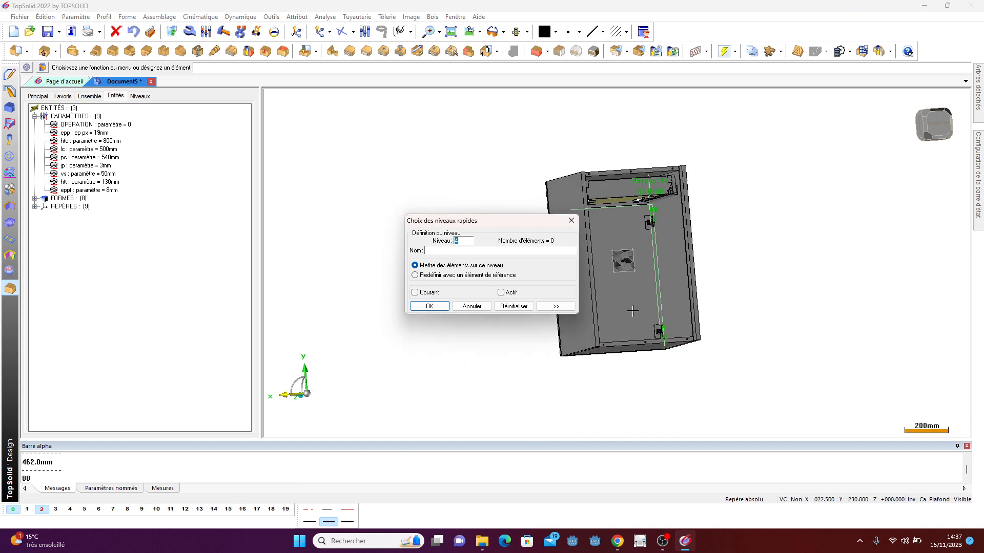
scroll(633, 311, "up", 2)
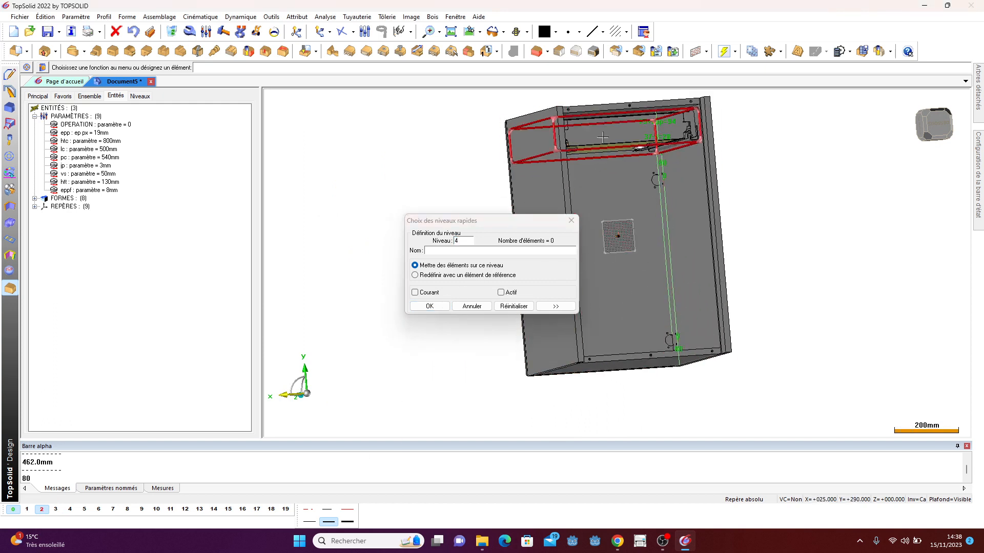
left_click(429, 306)
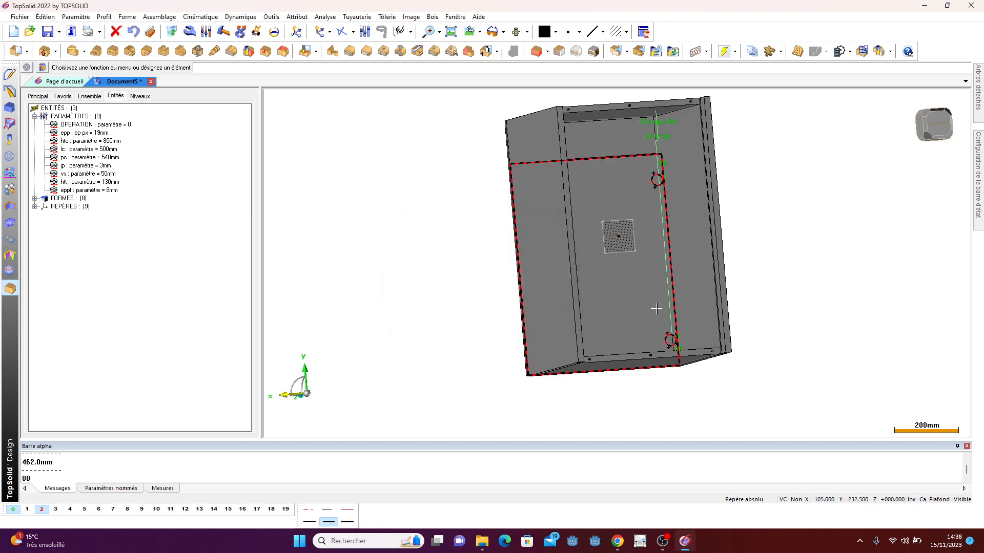
- Reactivate level 4 and orbit around the cabinet to inspect the hinges and drawer
scroll(689, 132, "up", 2)
scroll(676, 359, "up", 4)
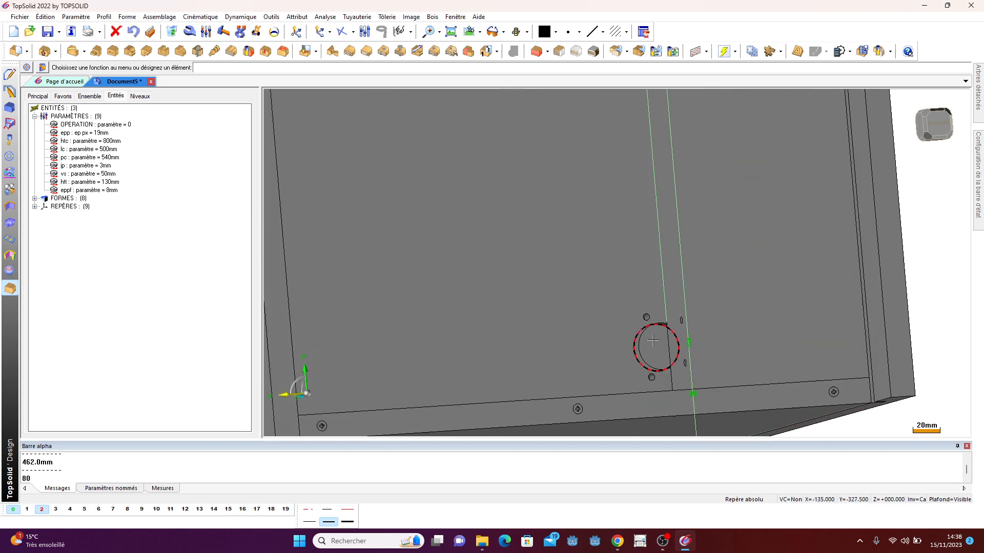
scroll(653, 341, "down", 6)
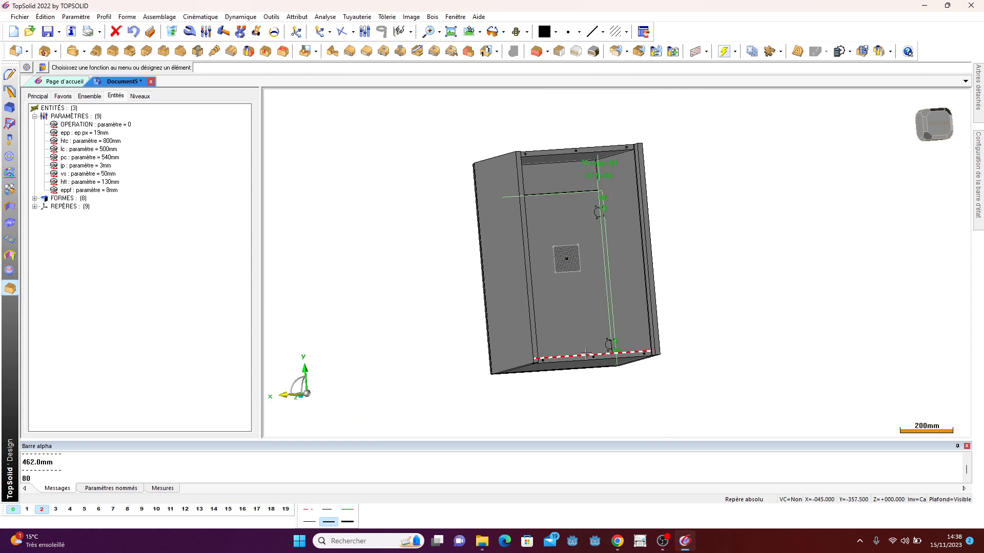
left_click(70, 509)
middle_click_drag(567, 251, 728, 251)
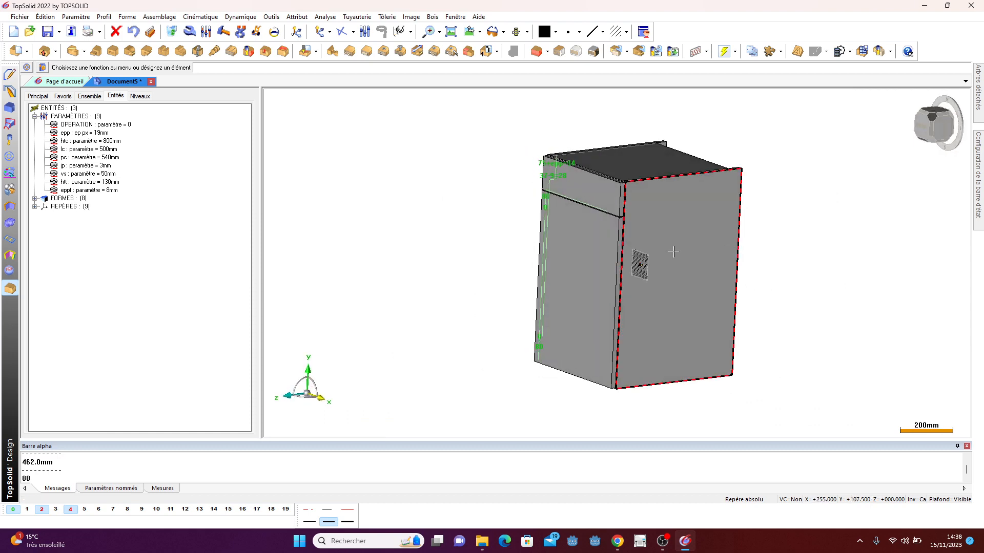
middle_click_drag(687, 280, 553, 194)
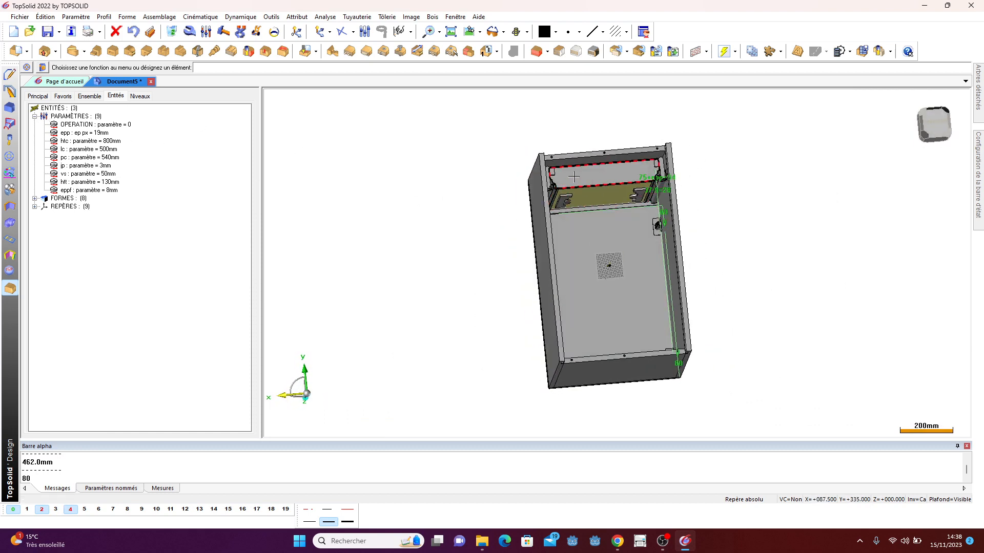
- Apply the TANDEMBOX drawer's perçage coulisse à gauche process to the left side panel
left_click(90, 96)
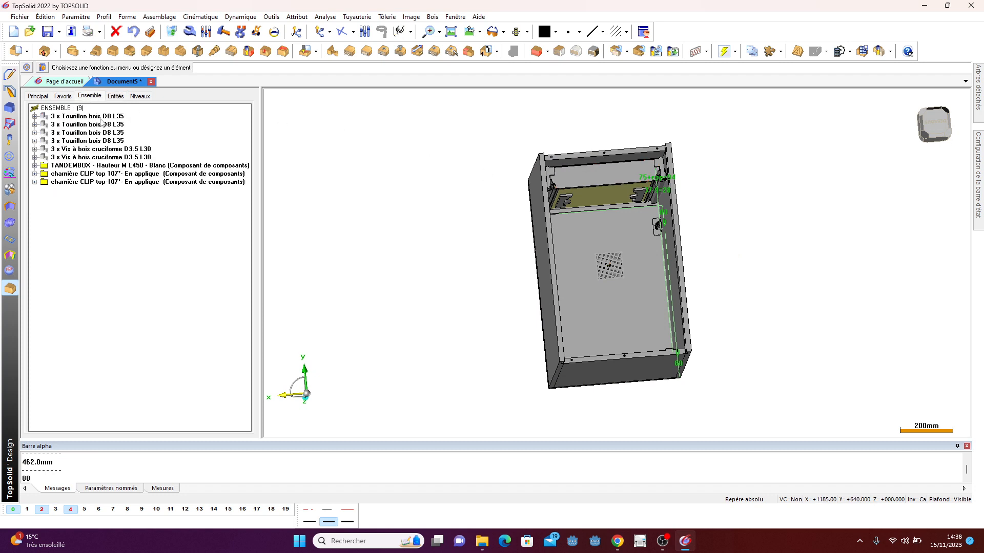
left_click(82, 166)
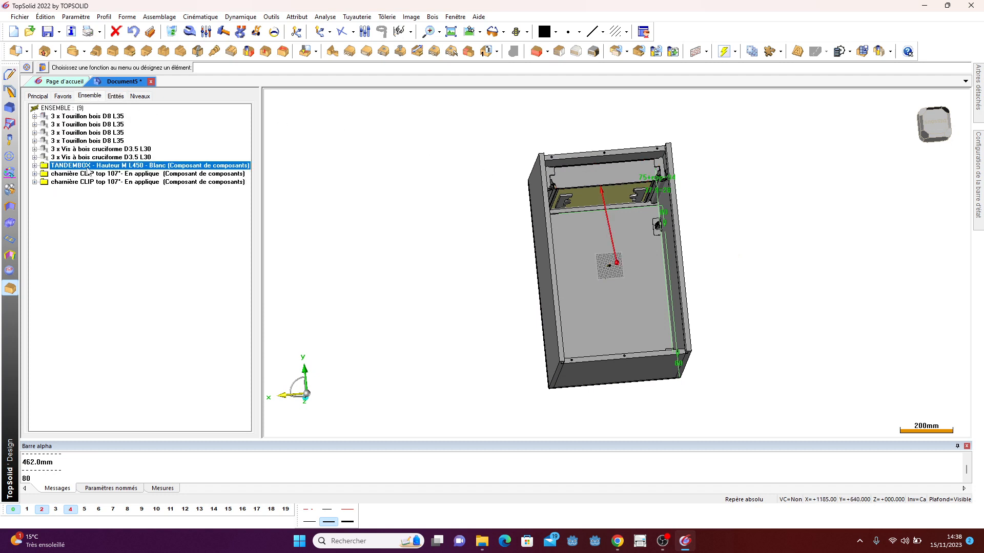
right_click(82, 169)
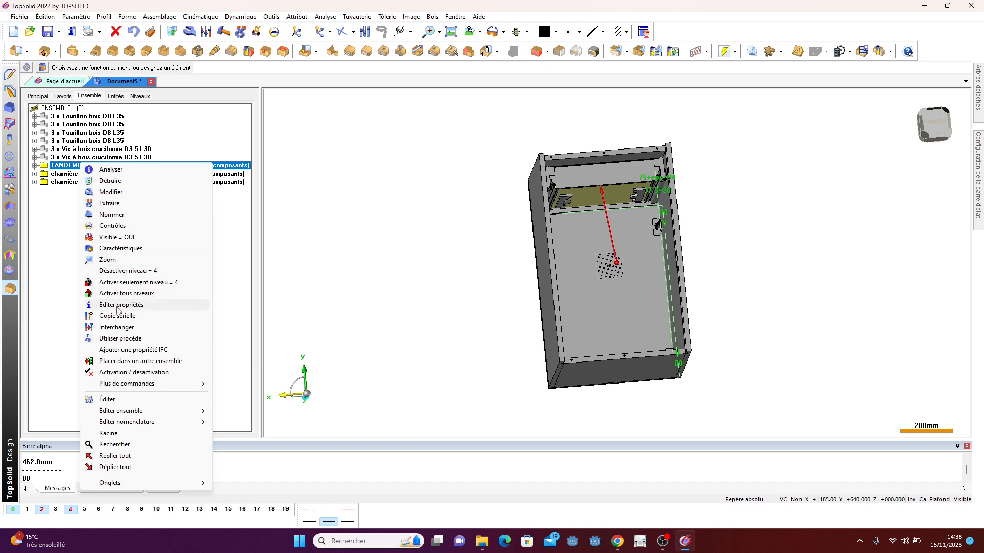
left_click(121, 339)
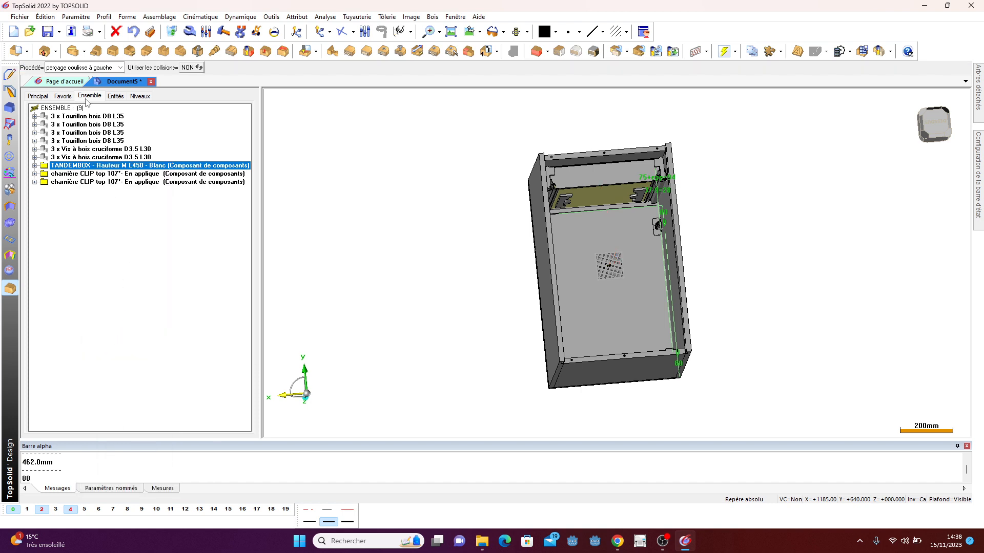
left_click(85, 67)
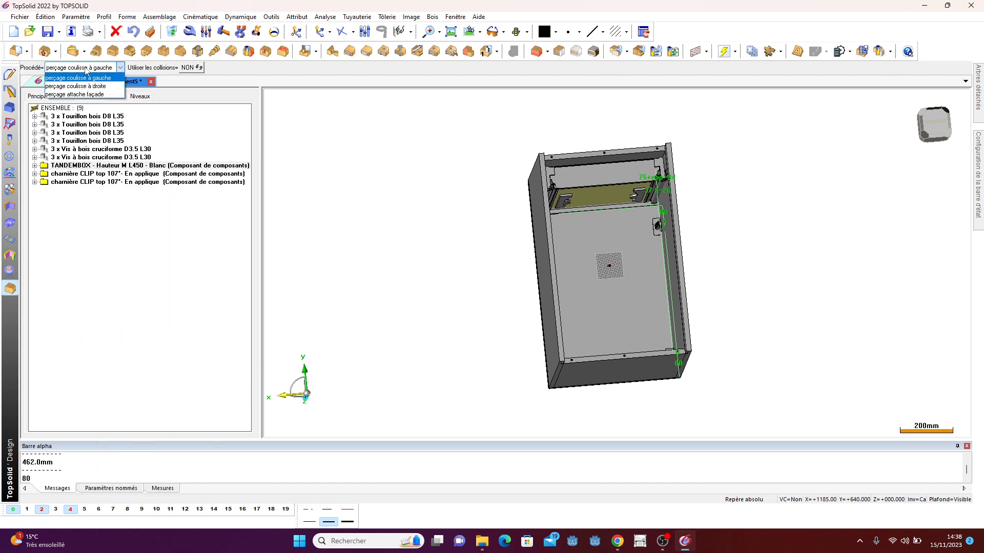
left_click(85, 80)
middle_click_drag(381, 218, 544, 270)
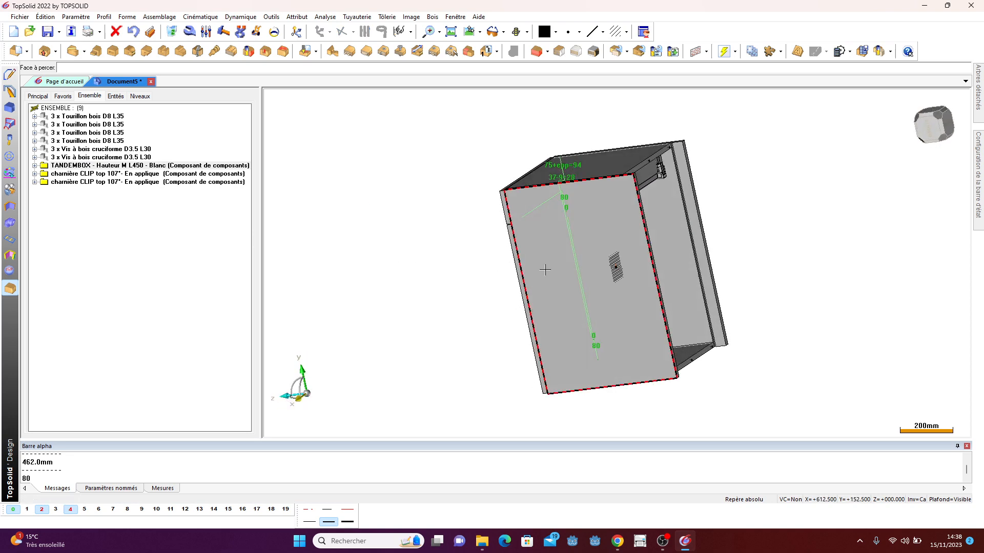
left_click(683, 202)
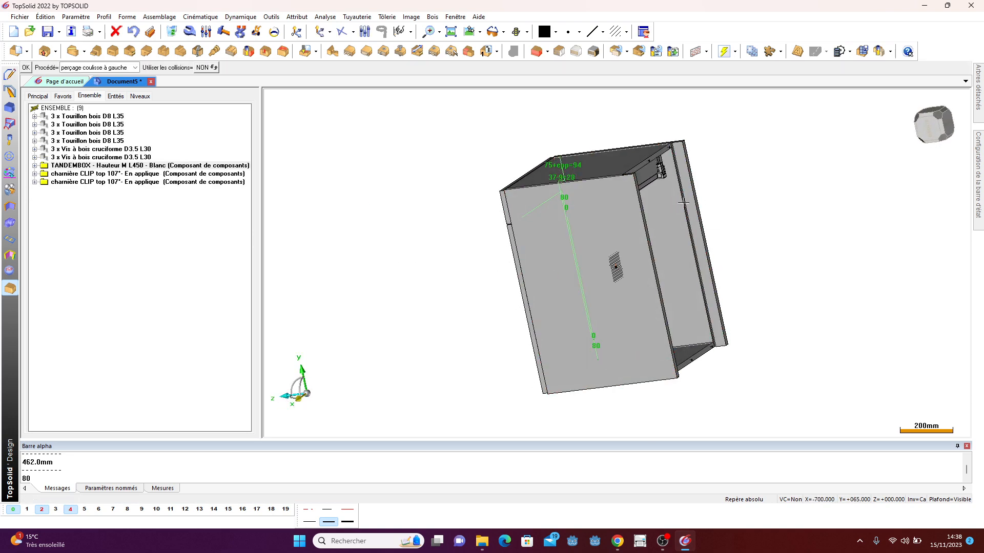
- Apply the drawer's perçage coulisse à droite process to the right side panel
left_click(109, 69)
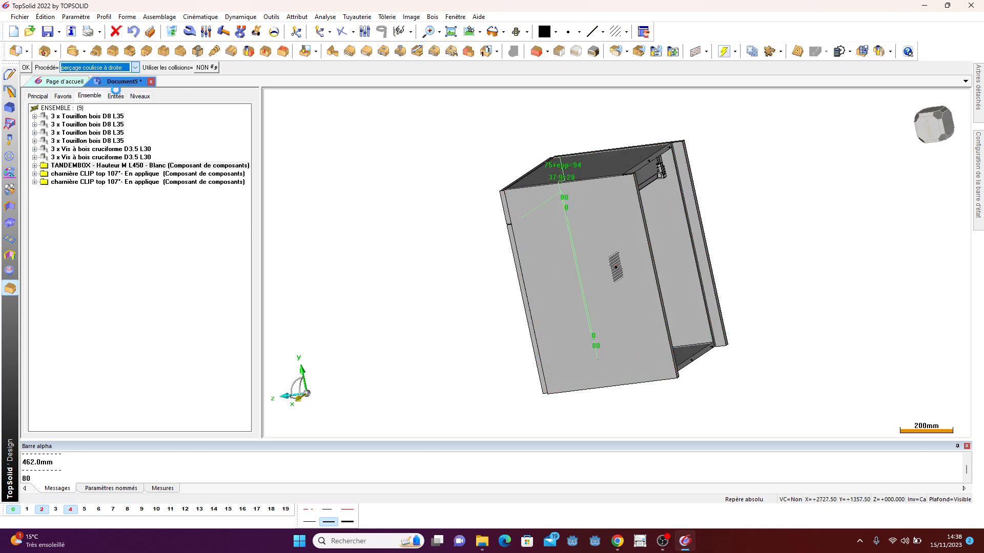
left_click(85, 81)
middle_click_drag(773, 165, 581, 200)
left_click(531, 231)
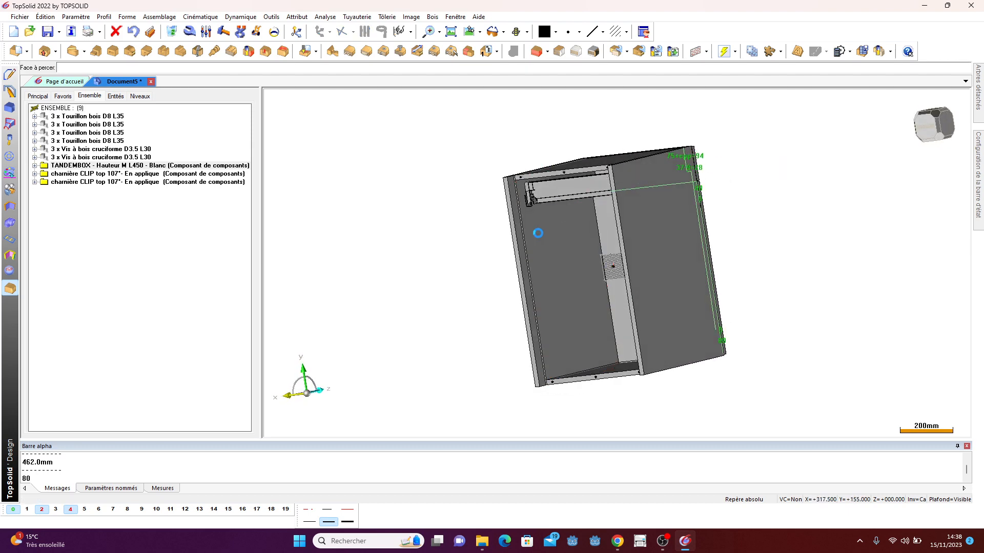
- Apply the TANDEMBOX drawer's perçage attache façade process to the drawer front
left_click(123, 71)
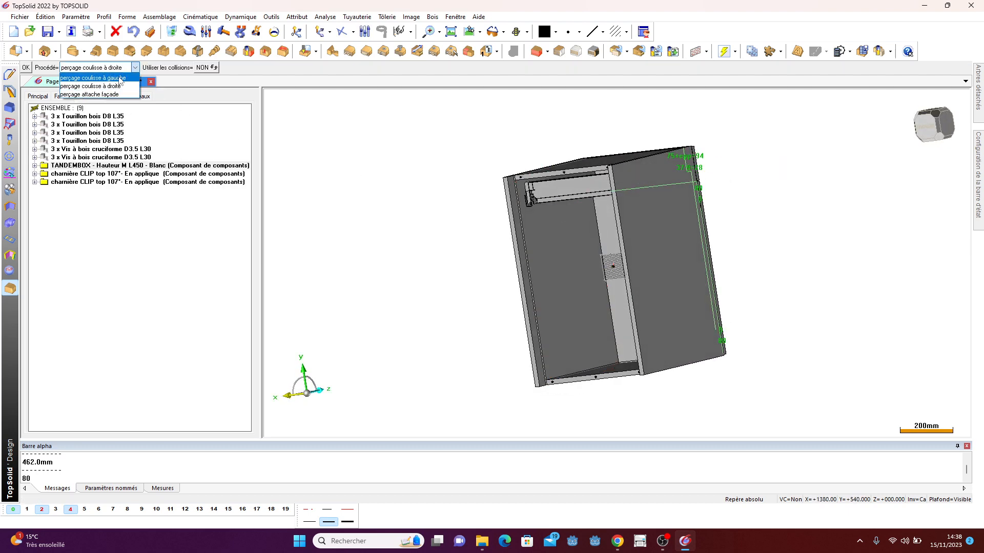
left_click(114, 100)
middle_click_drag(412, 256, 480, 226)
scroll(646, 237, "up", 5)
scroll(570, 204, "up", 2)
left_click(545, 163)
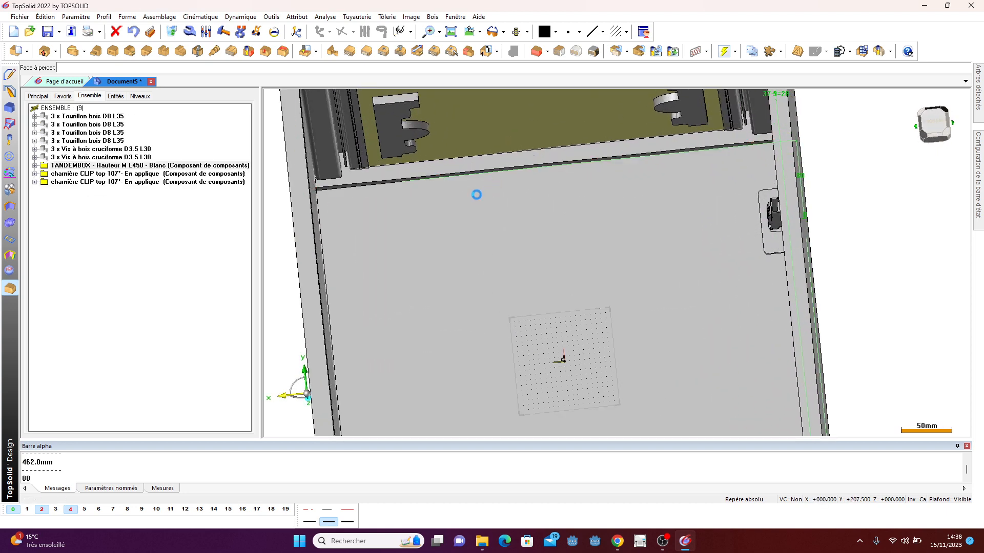
- Hide quick level 4 and zoom in on the front panel to inspect its drilling marks
scroll(468, 219, "down", 5)
scroll(418, 216, "down", 1)
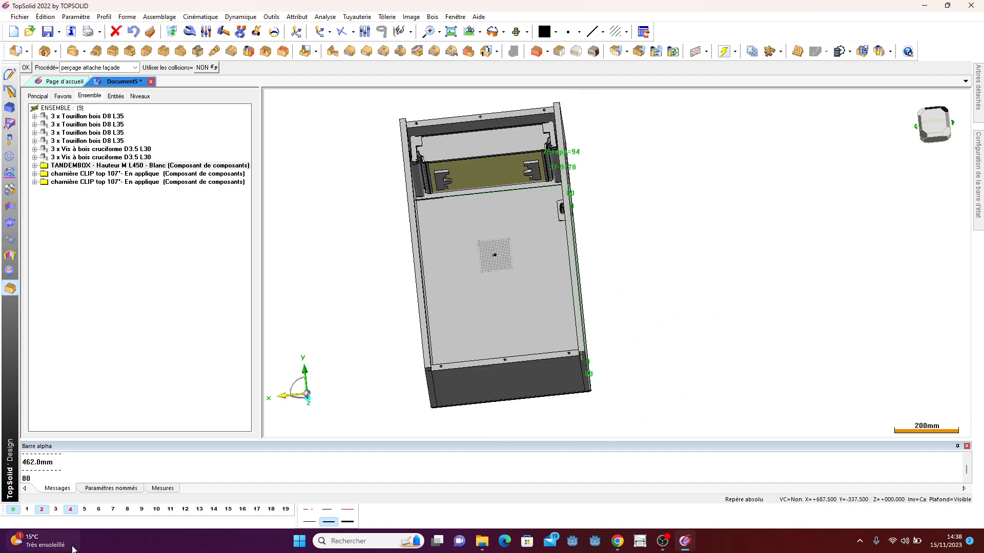
left_click(70, 509)
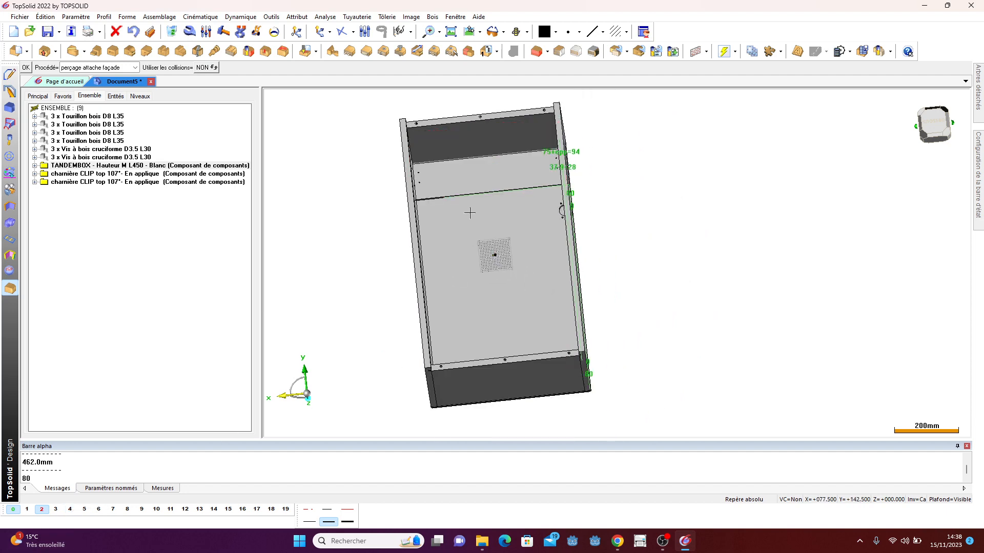
middle_click_drag(469, 212, 554, 180)
scroll(553, 179, "up", 5)
middle_click_drag(504, 207, 544, 211)
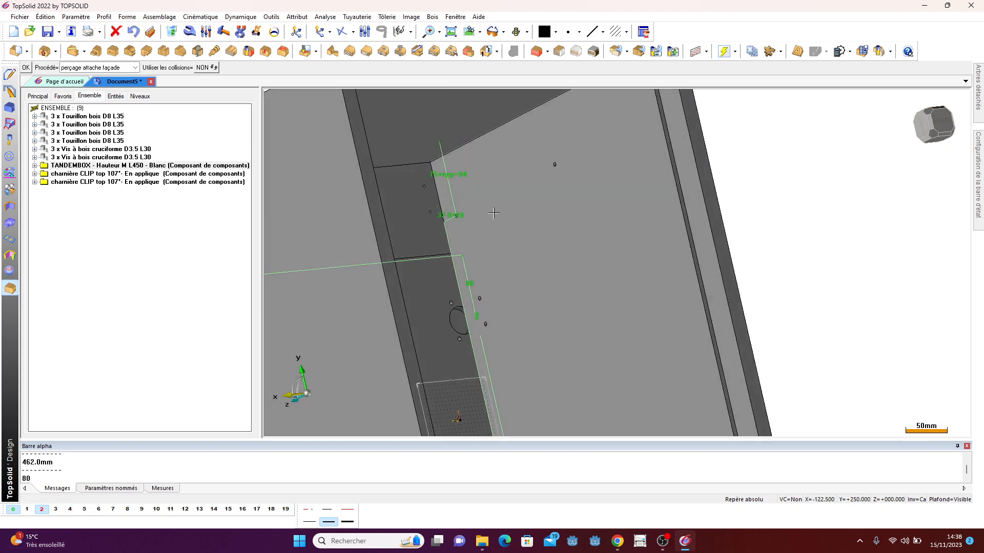
scroll(463, 215, "up", 3)
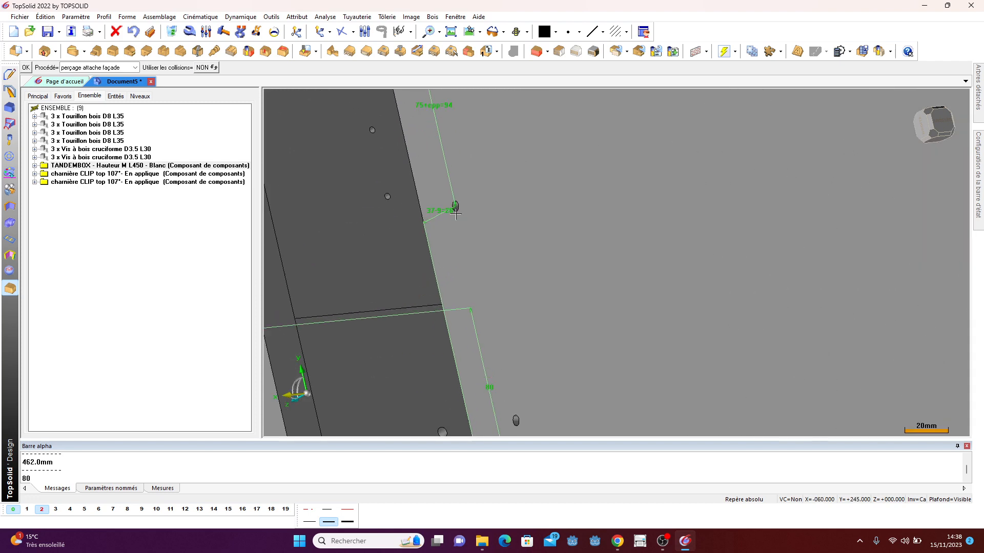
scroll(434, 225, "down", 8)
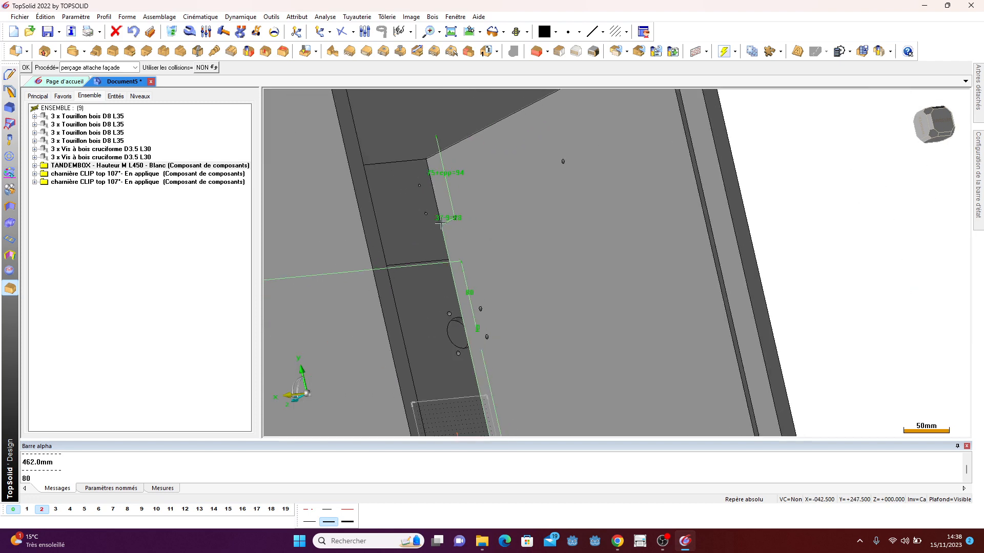
- Toggle quick levels 4, 3 and 2 and orbit around the cabinet to inspect the panel drillings
left_click(71, 510)
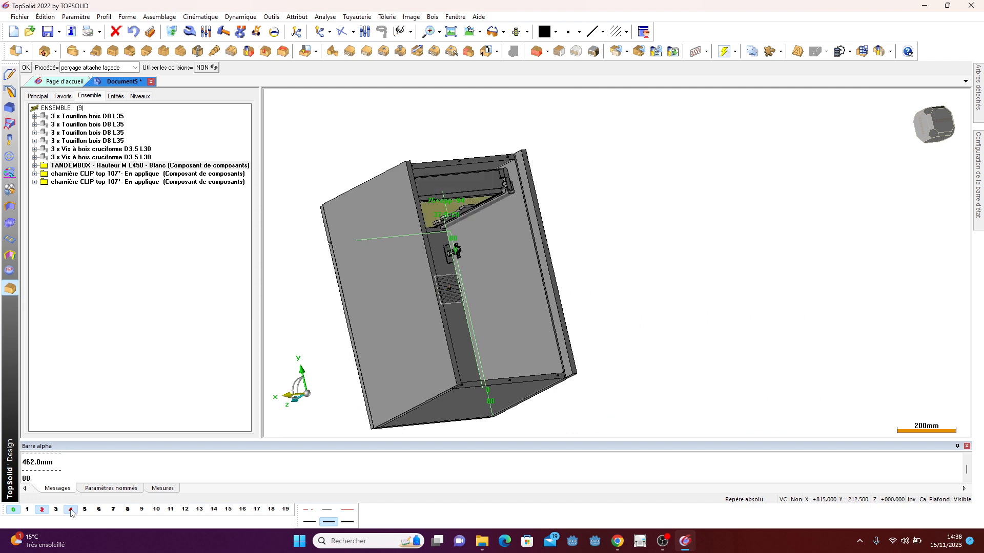
left_click(57, 510)
left_click(58, 510)
middle_click_drag(535, 239, 655, 317)
left_click(42, 510)
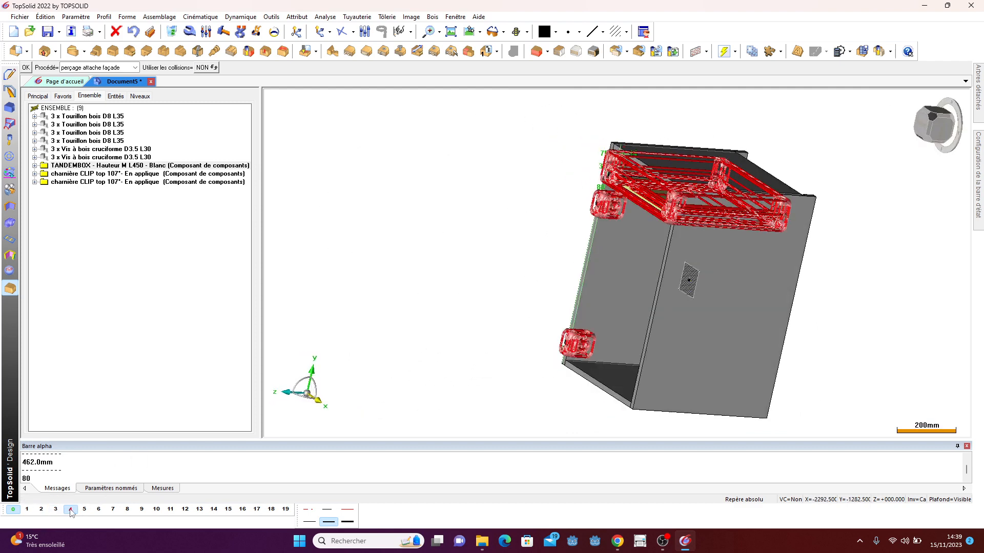
left_click(70, 510)
middle_click_drag(528, 318, 768, 234)
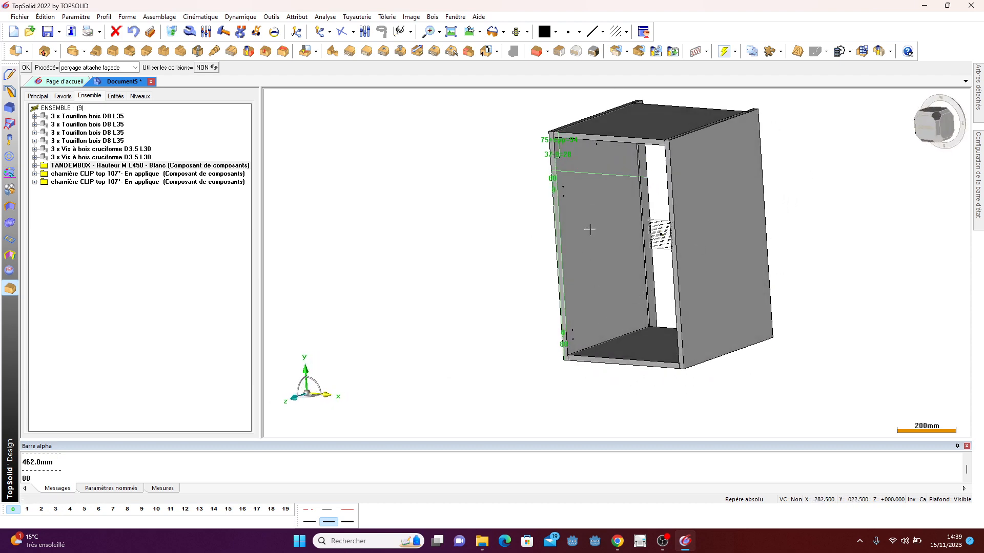
scroll(513, 180, "down", 2)
scroll(564, 194, "up", 2)
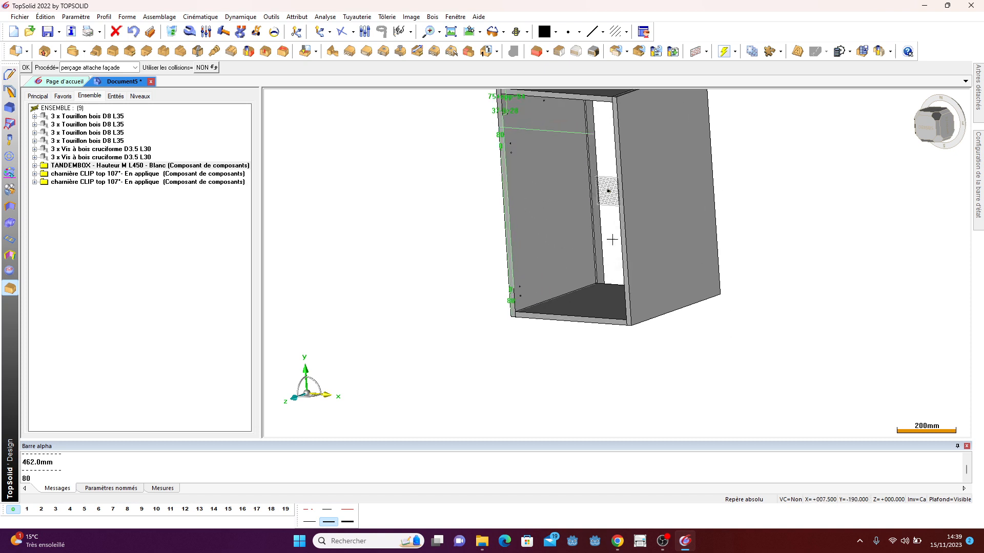
scroll(564, 194, "down", 2)
scroll(571, 195, "up", 3)
scroll(571, 195, "up", 1)
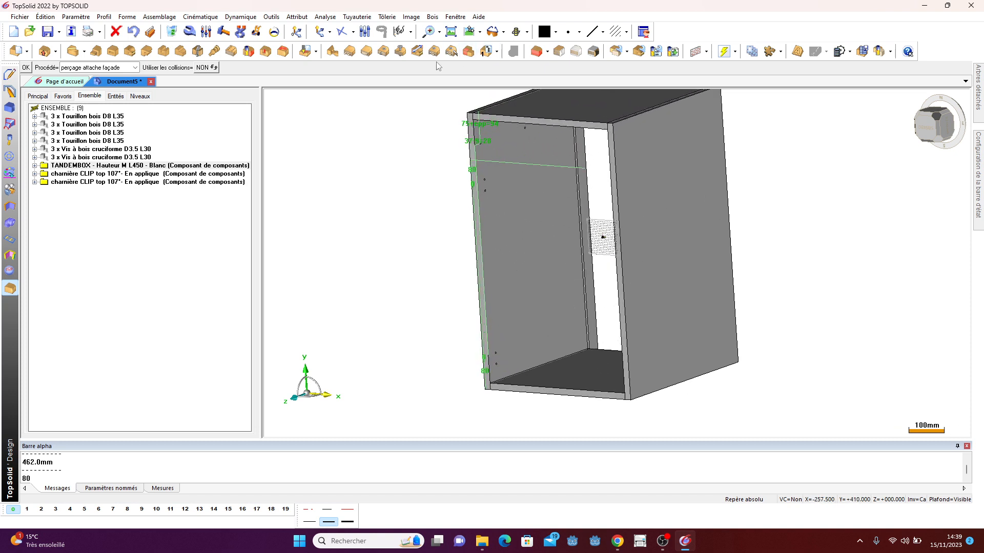
left_click(432, 17)
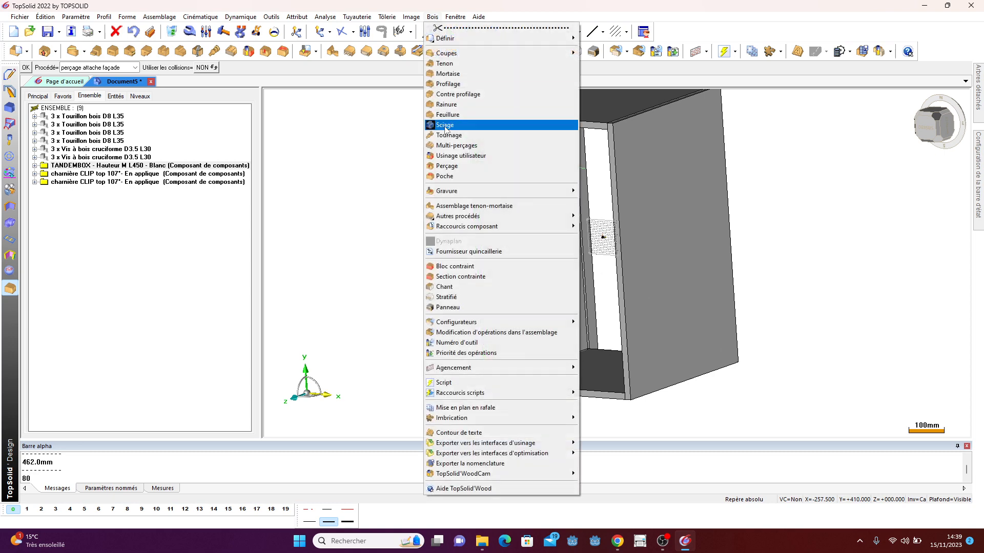
left_click(453, 145)
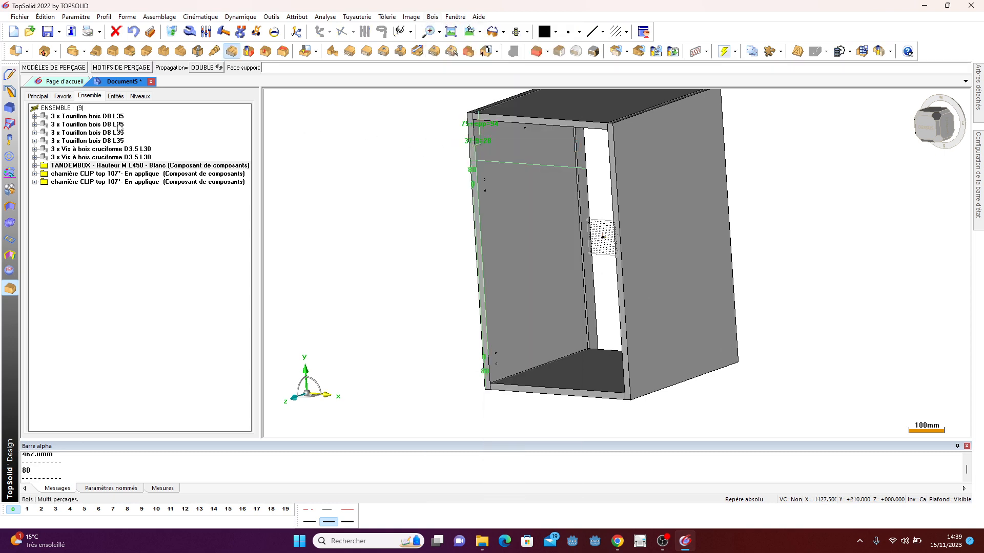
left_click(46, 67)
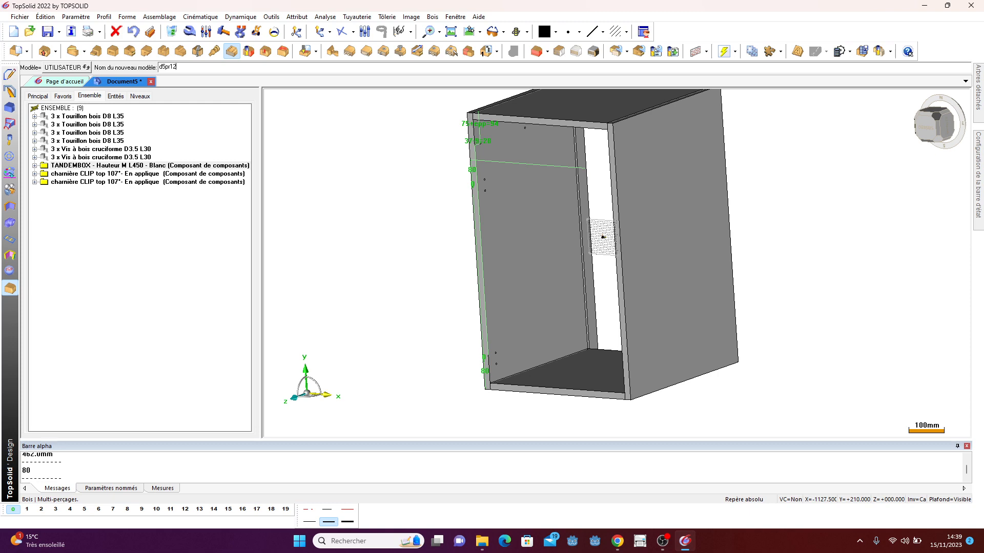
key("Return")
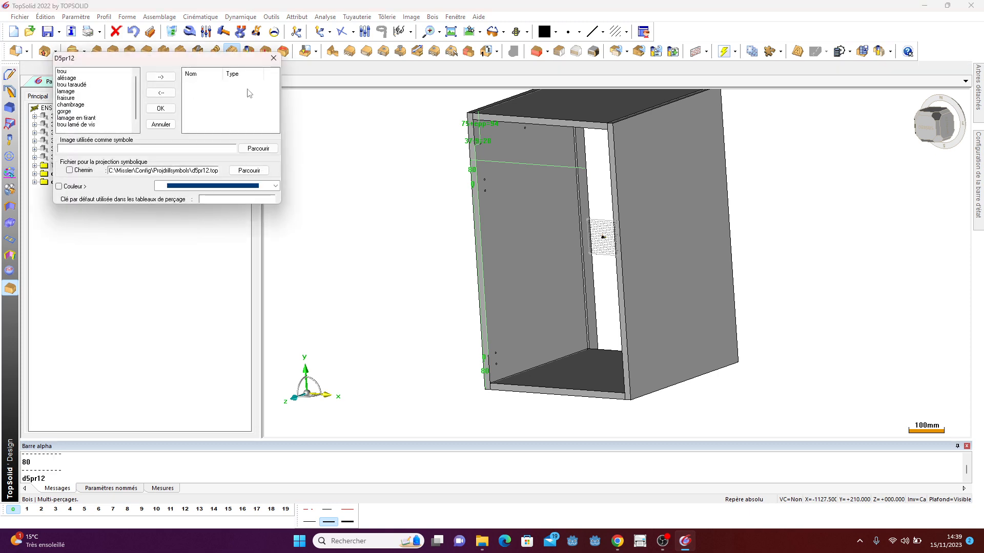
left_click(273, 58)
- Switch to the browser and page through the Blum catalogue's TANDEMBOX antaro drawer pages for drilling dimensions
left_click(617, 541)
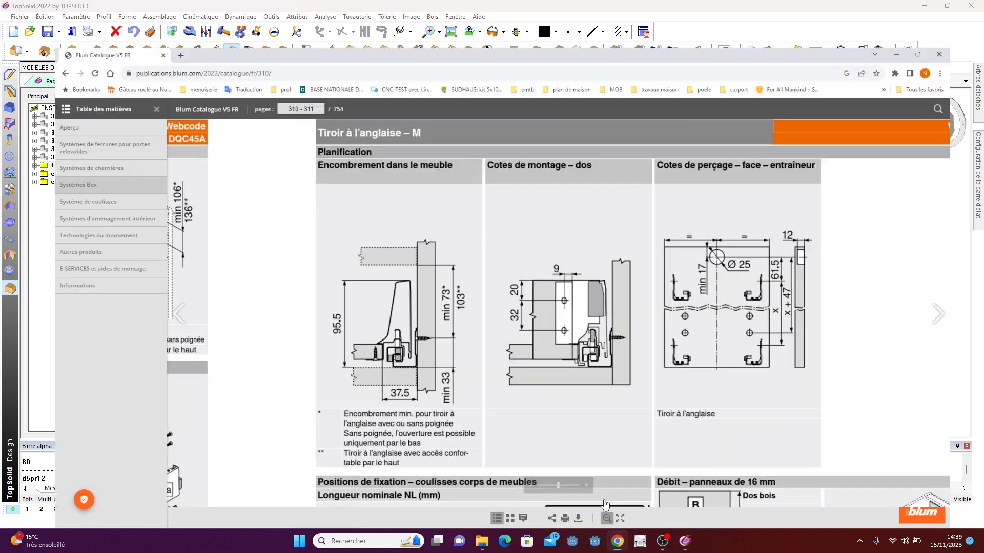
left_click_drag(603, 345, 551, 161)
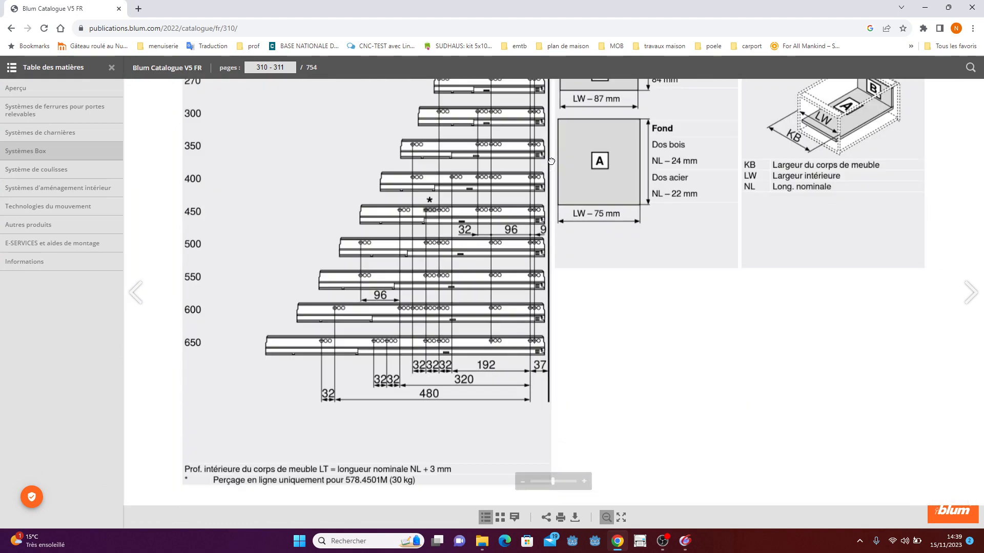
scroll(551, 161, "down", 5)
scroll(484, 378, "up", 10)
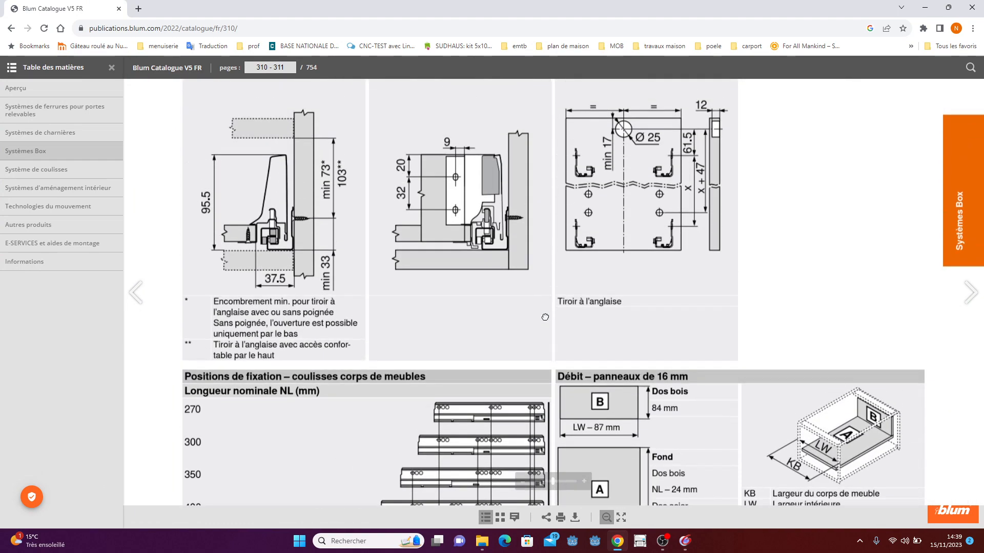
left_click(607, 518)
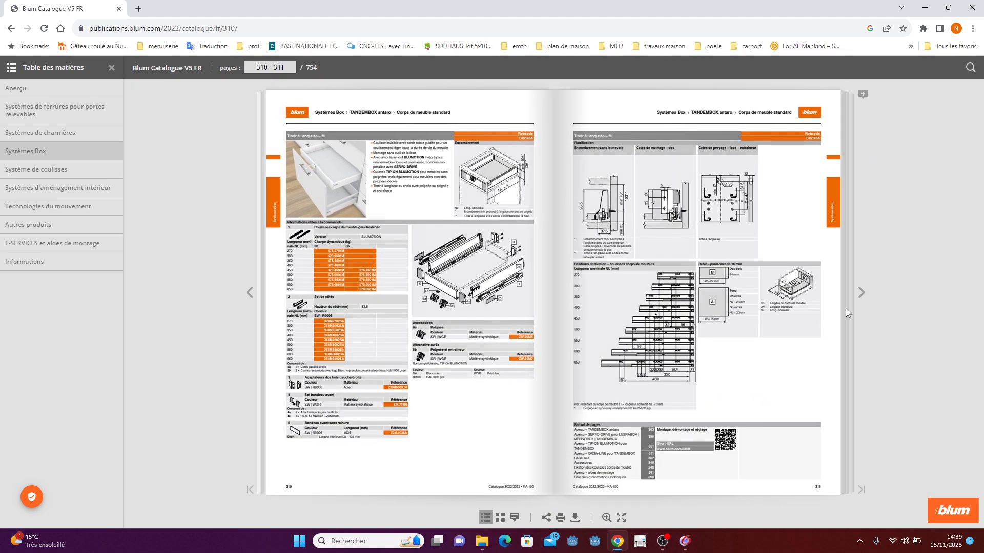
left_click(863, 296)
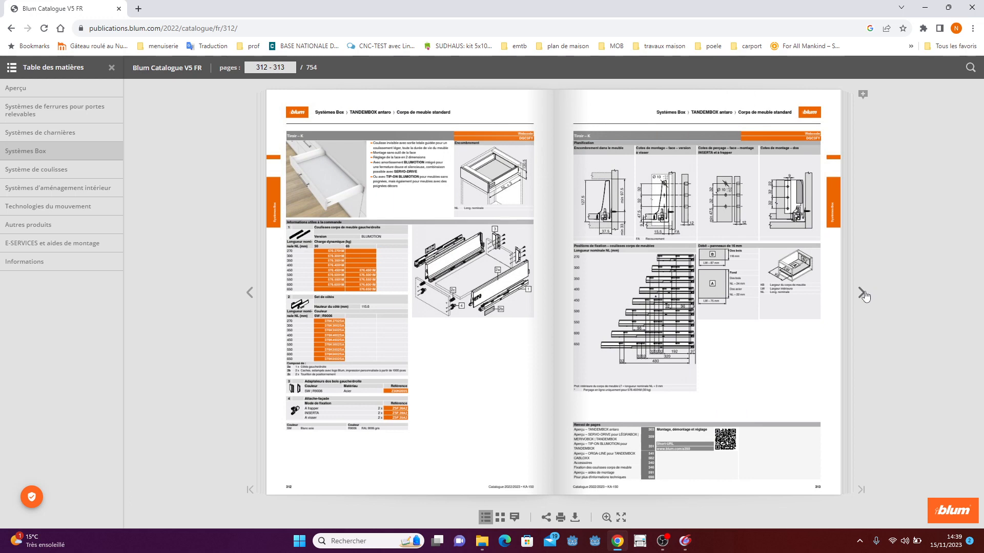
left_click(864, 296)
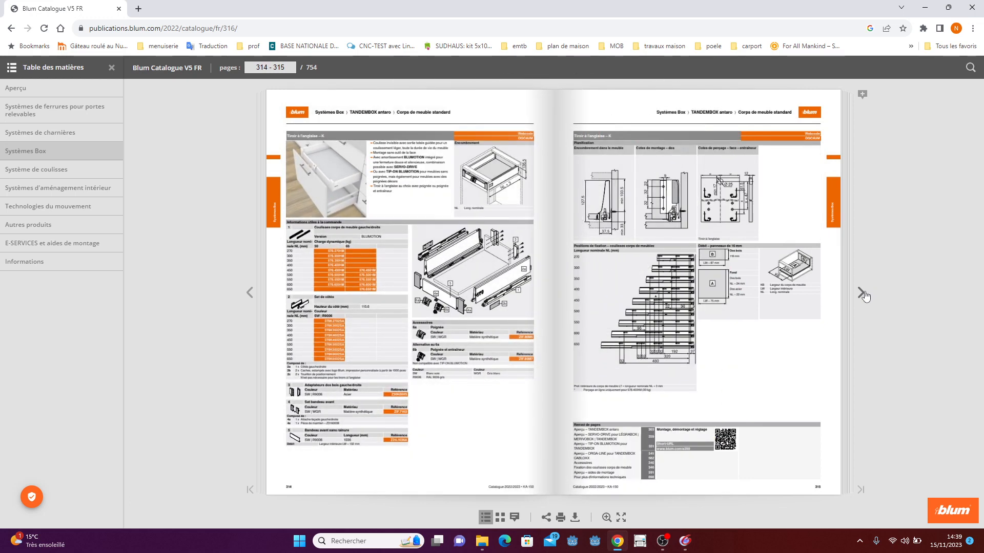
left_click(864, 297)
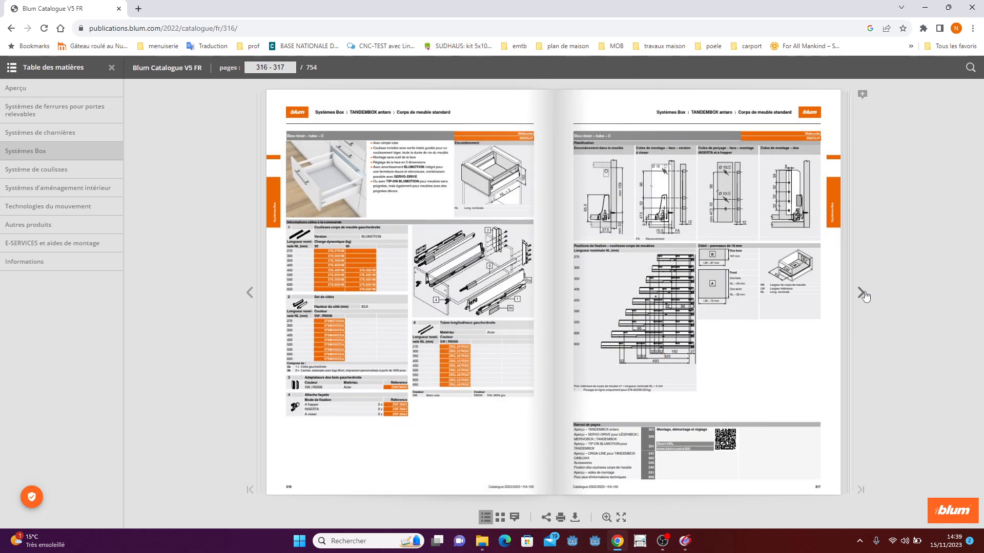
left_click(864, 296)
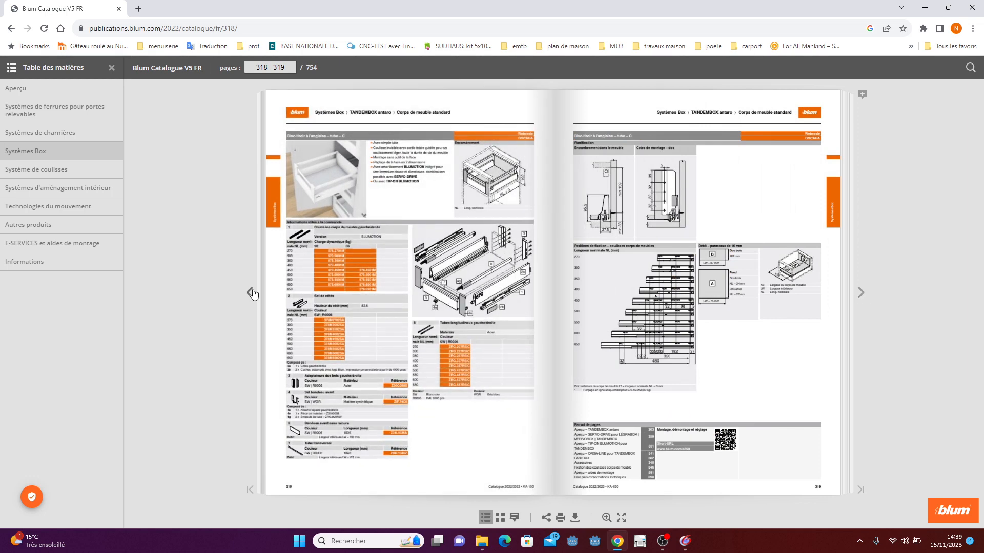
left_click(252, 294)
left_click(251, 295)
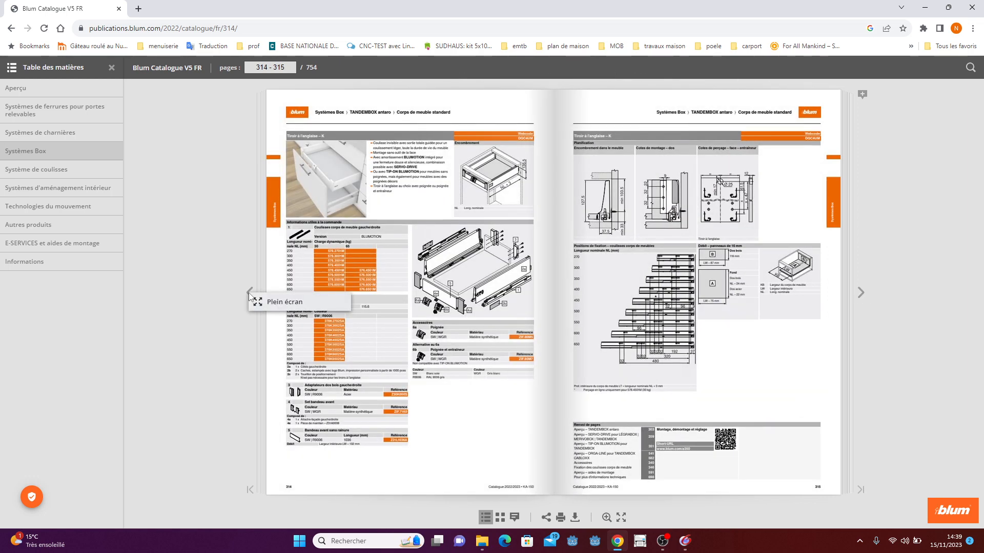
left_click(251, 297)
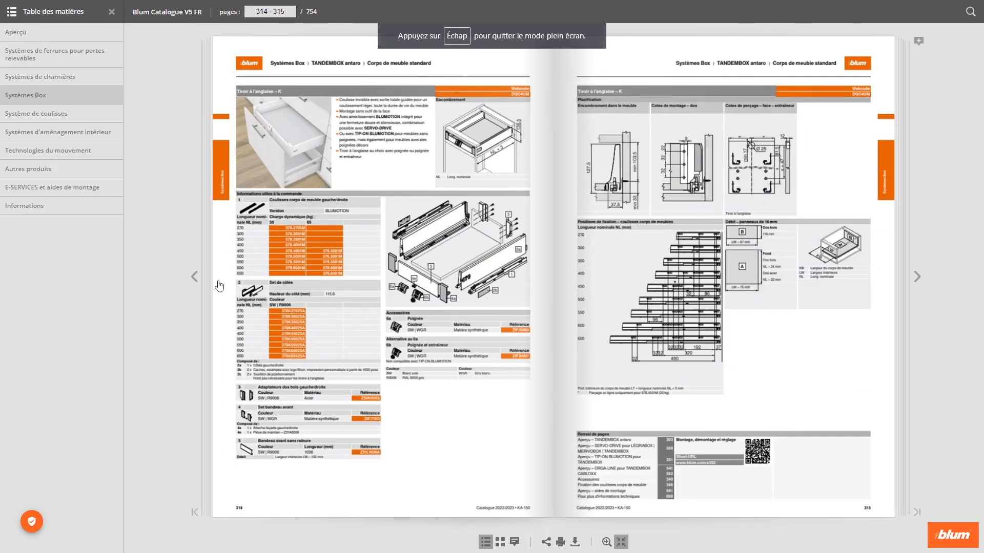
left_click(194, 277)
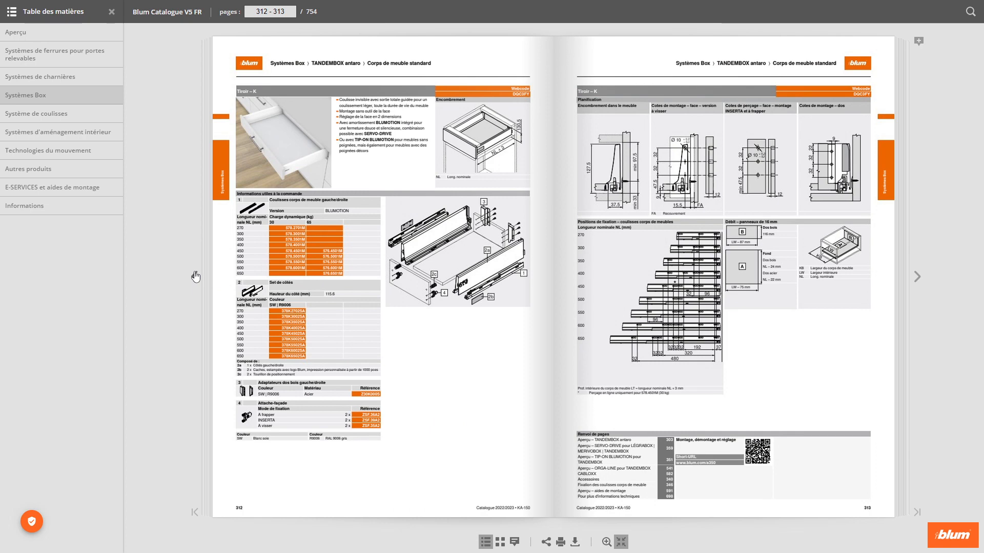
left_click(195, 277)
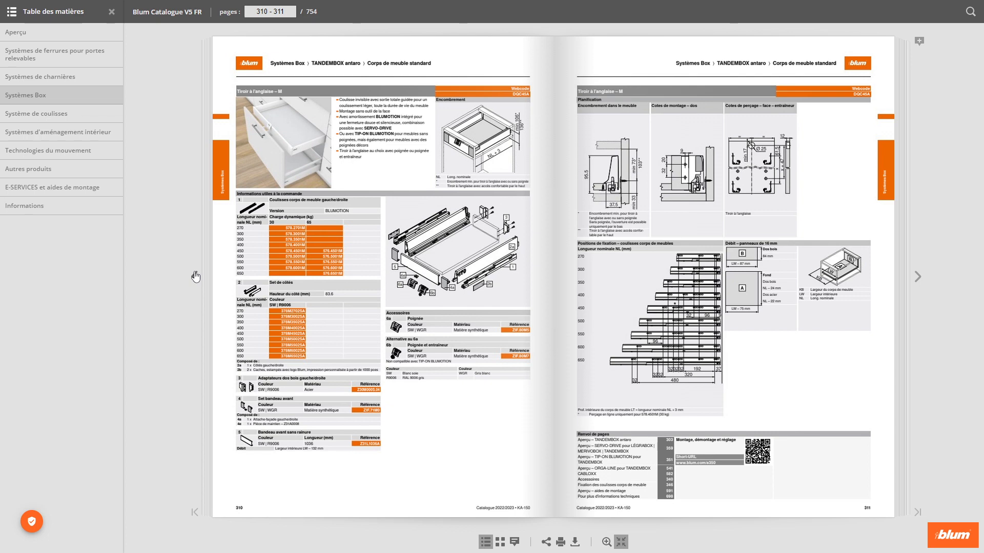
left_click(195, 276)
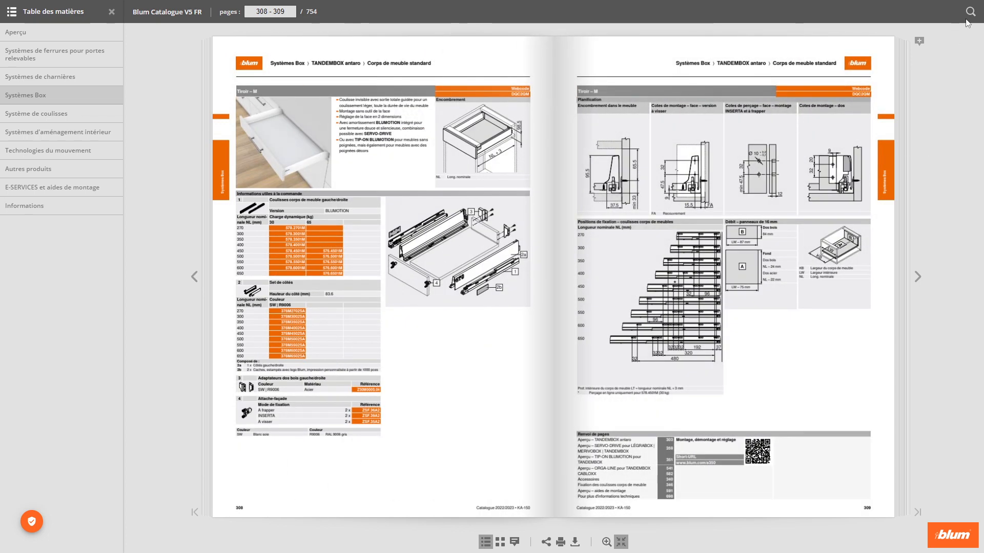
key("Escape")
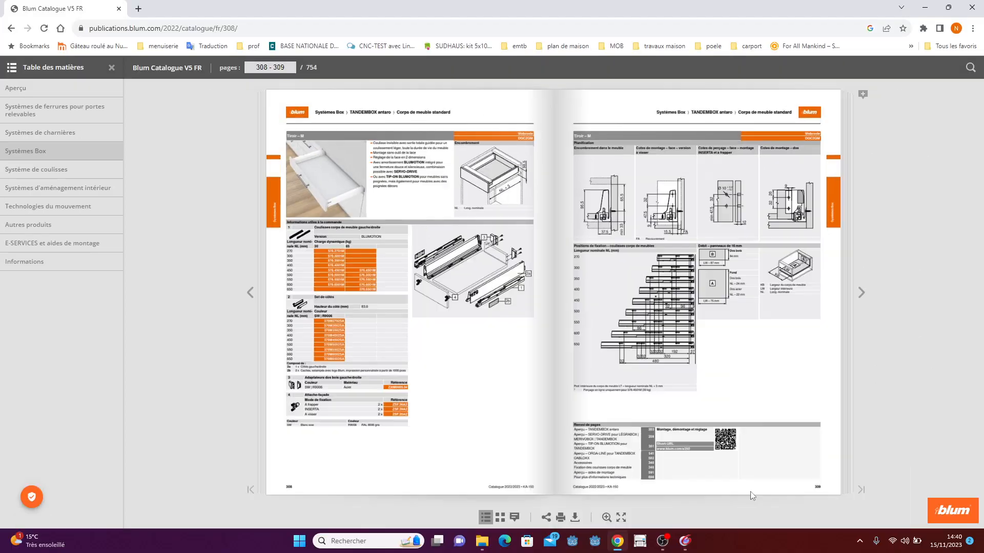
- Return to TopSolid and create a new user multi-drilling model d5pr14 as a 5 mm blind hole 14 mm deep
left_click(925, 7)
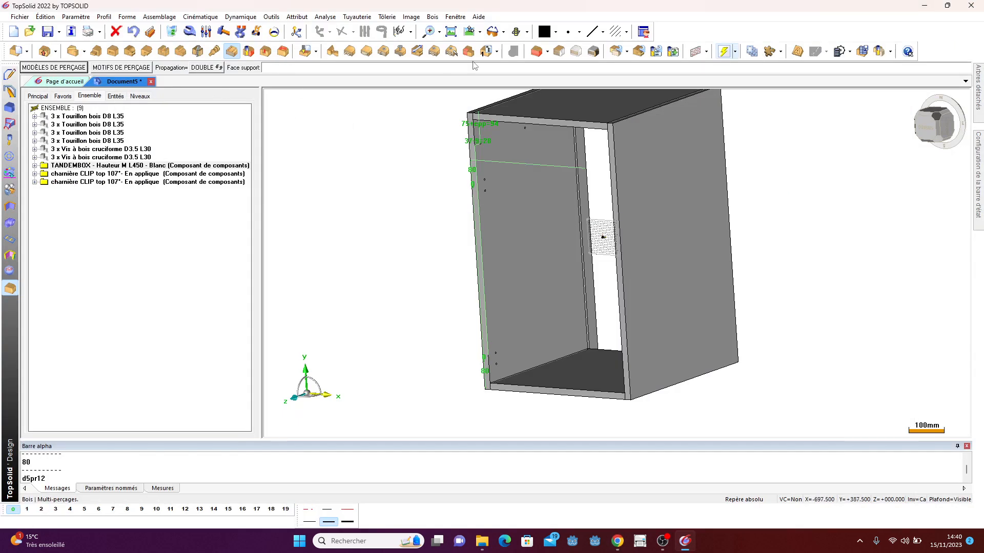
left_click(433, 16)
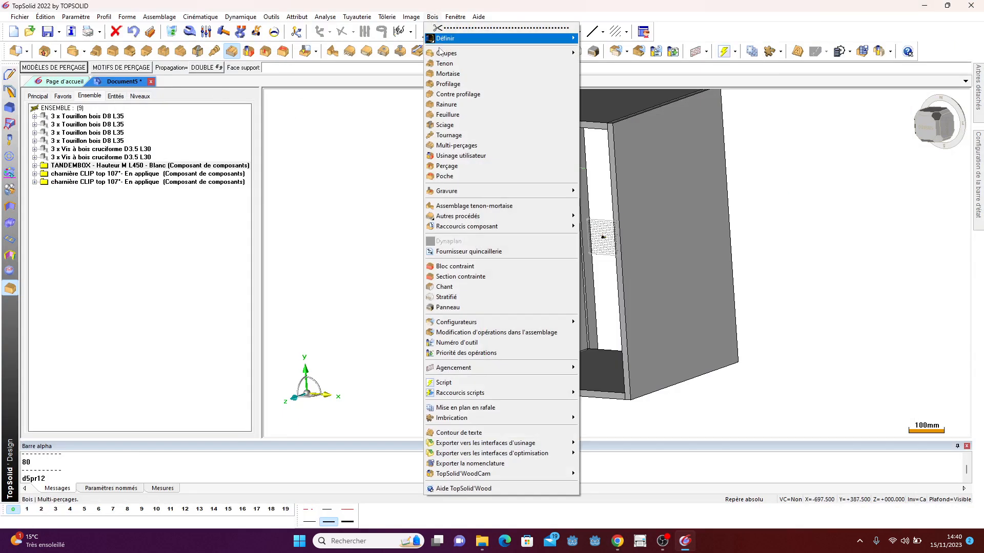
left_click(459, 147)
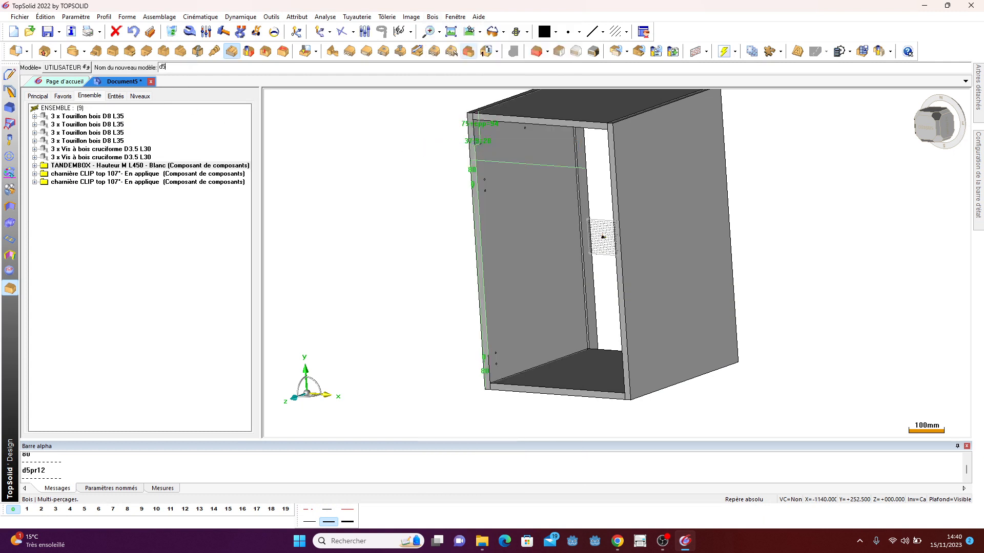
key("Return")
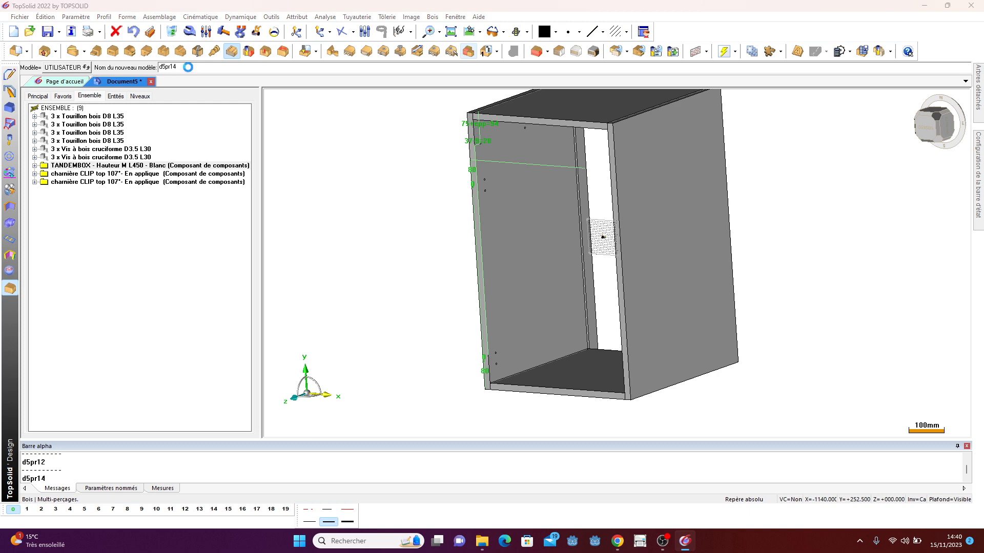
left_click(62, 71)
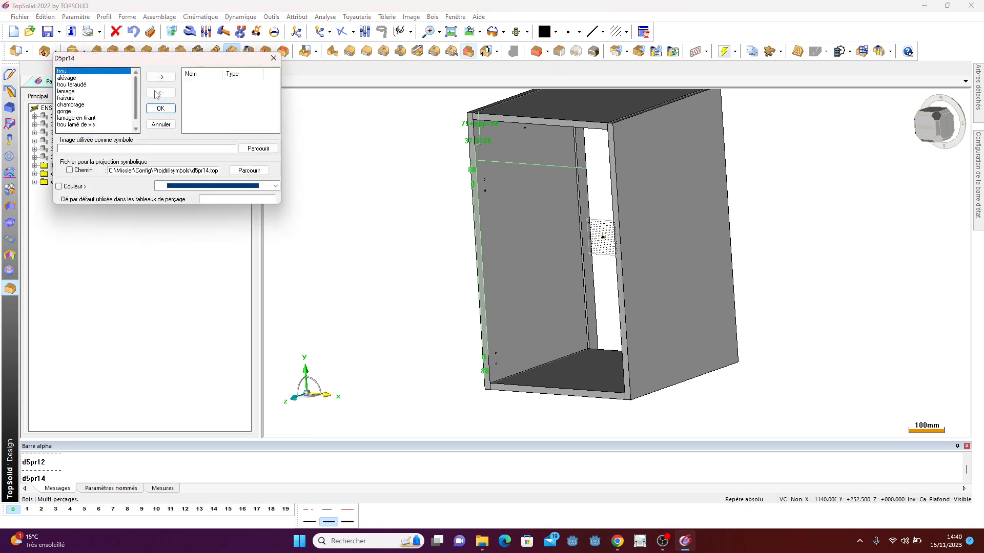
left_click(161, 77)
left_click(170, 110)
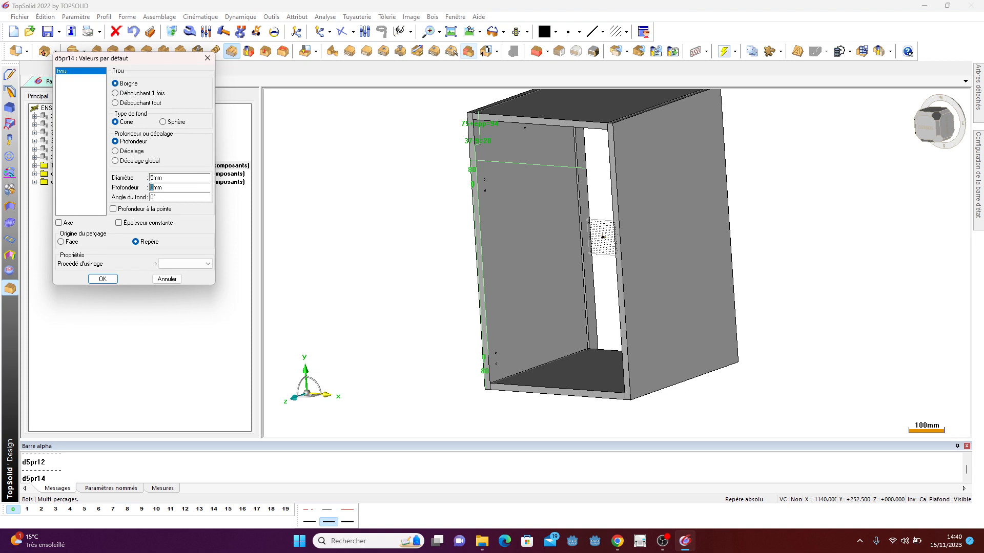
type("14")
key("Tab")
left_click(106, 280)
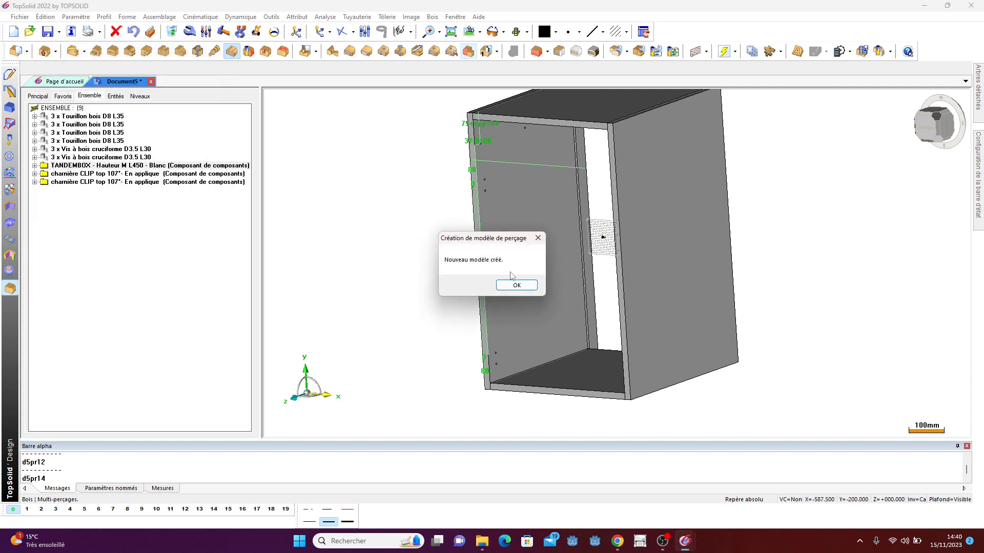
left_click(518, 285)
- Start a multi-drilling on the left side panel's inner face, picking its bottom edge as start and top edge as arrival of the first propagation
left_click(432, 17)
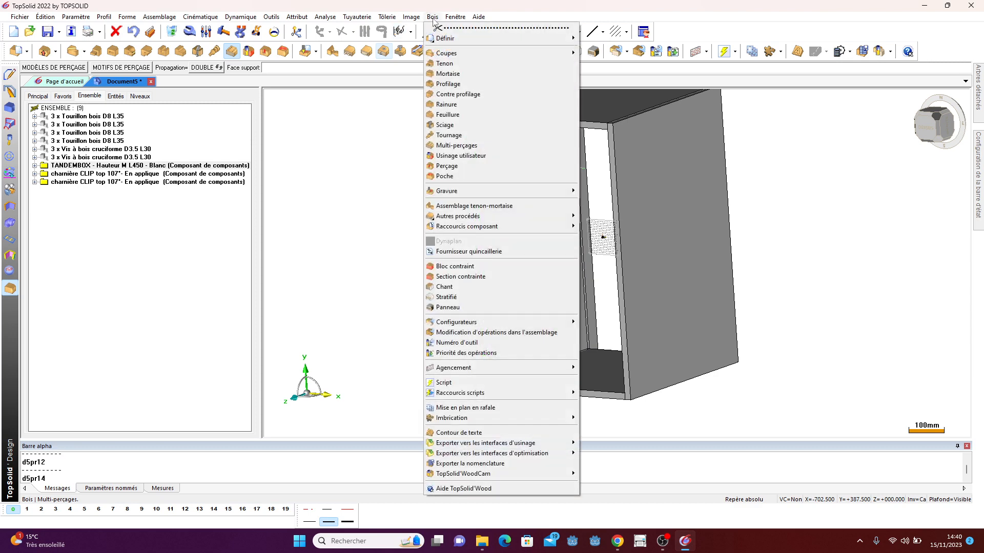
left_click(445, 145)
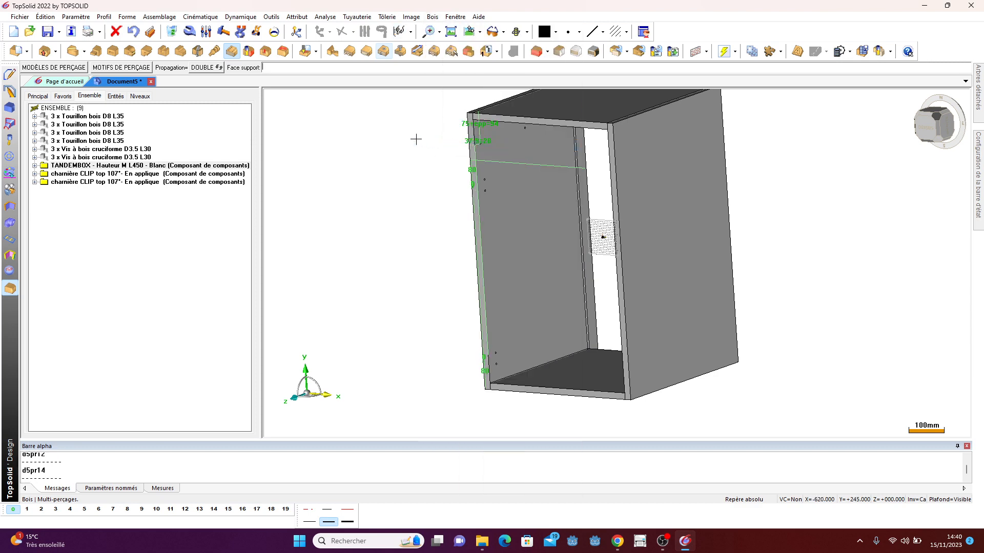
left_click(507, 242)
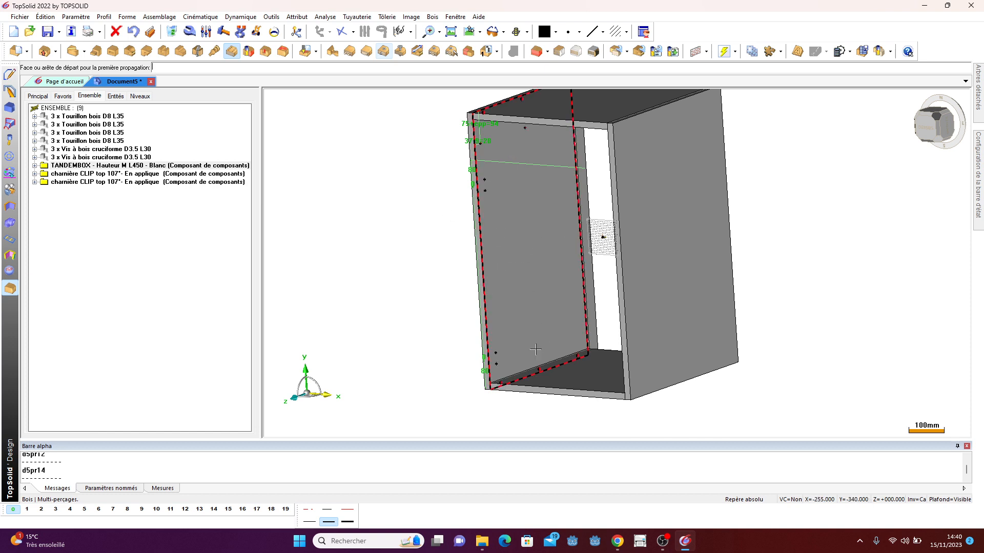
scroll(513, 374, "up", 1)
left_click(511, 378)
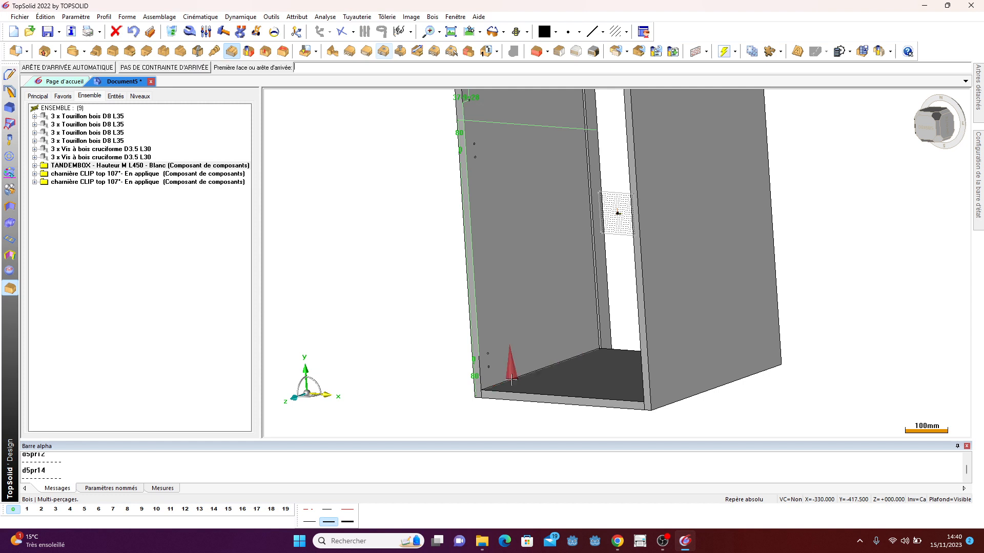
scroll(479, 405, "down", 1)
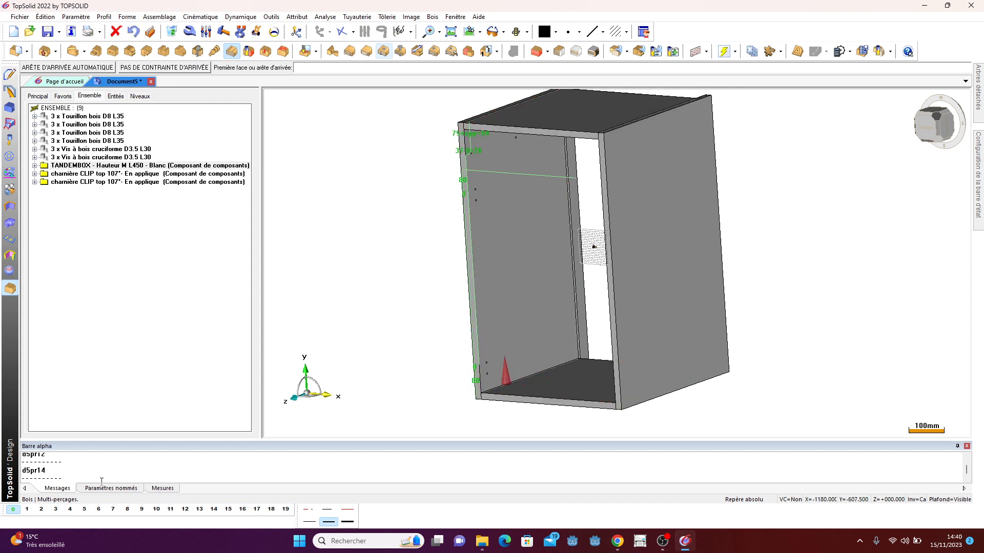
left_click(41, 509)
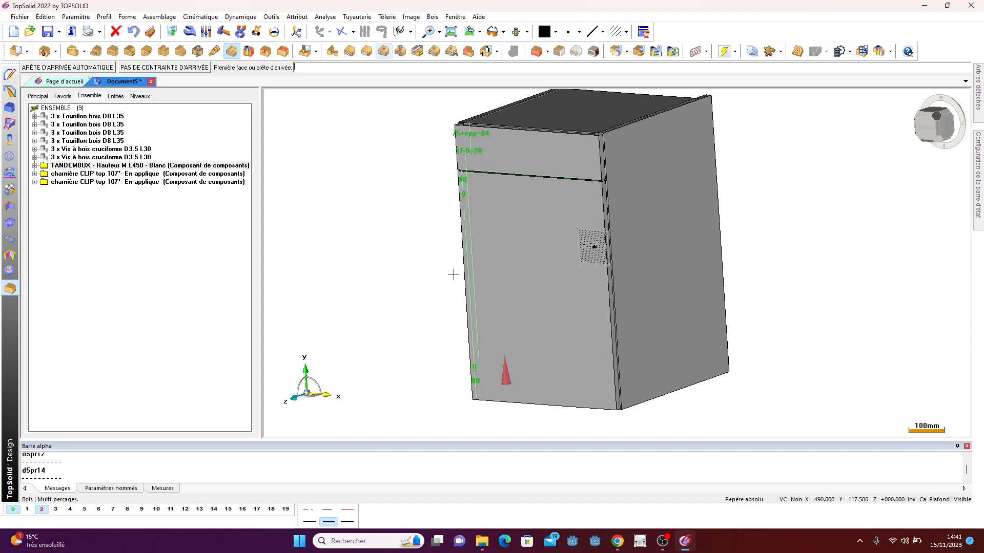
scroll(453, 275, "up", 5)
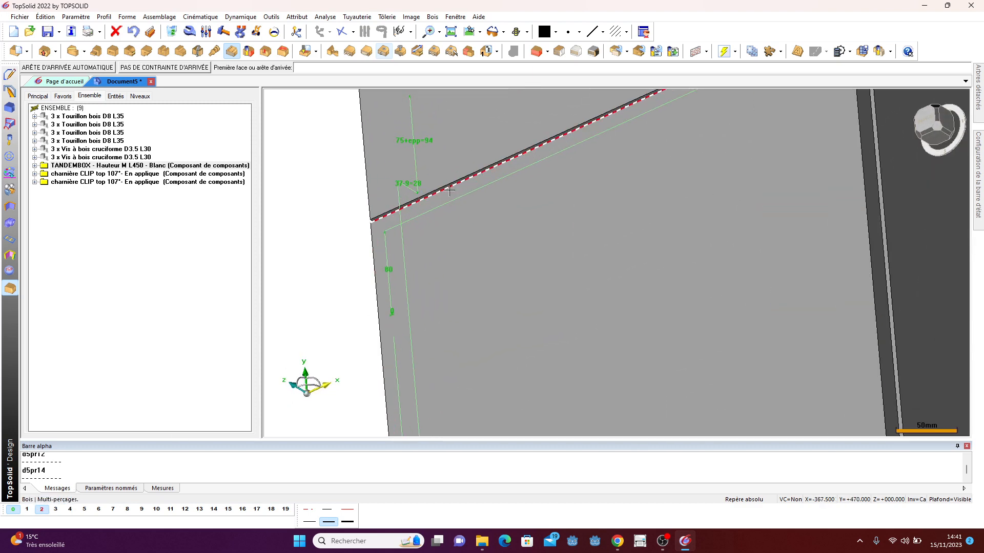
left_click(449, 190)
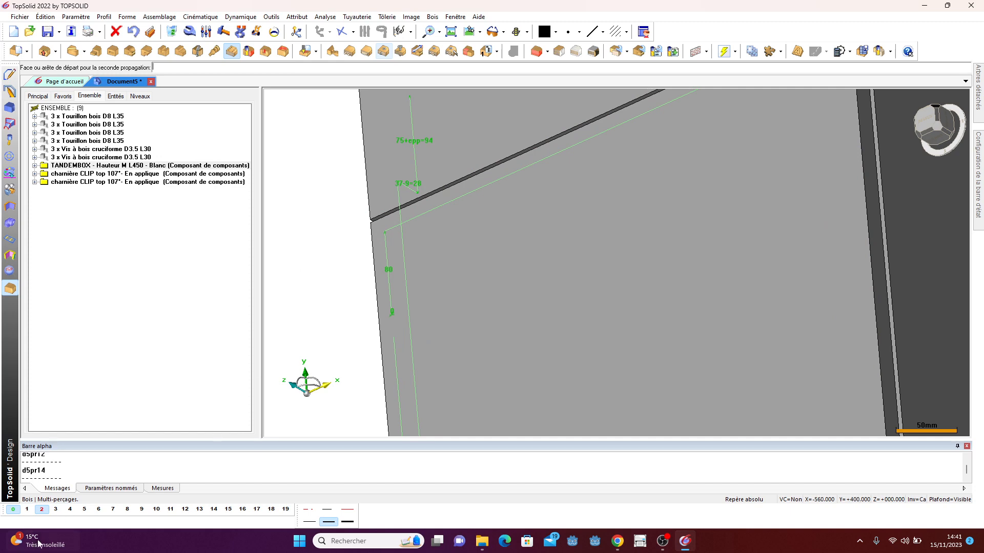
- Pick the left side panel's two vertical edges as start and arrival of the second propagation
scroll(479, 164, "down", 3)
scroll(478, 164, "down", 2)
middle_click_drag(430, 162, 437, 233)
scroll(438, 236, "down", 2)
scroll(472, 269, "up", 2)
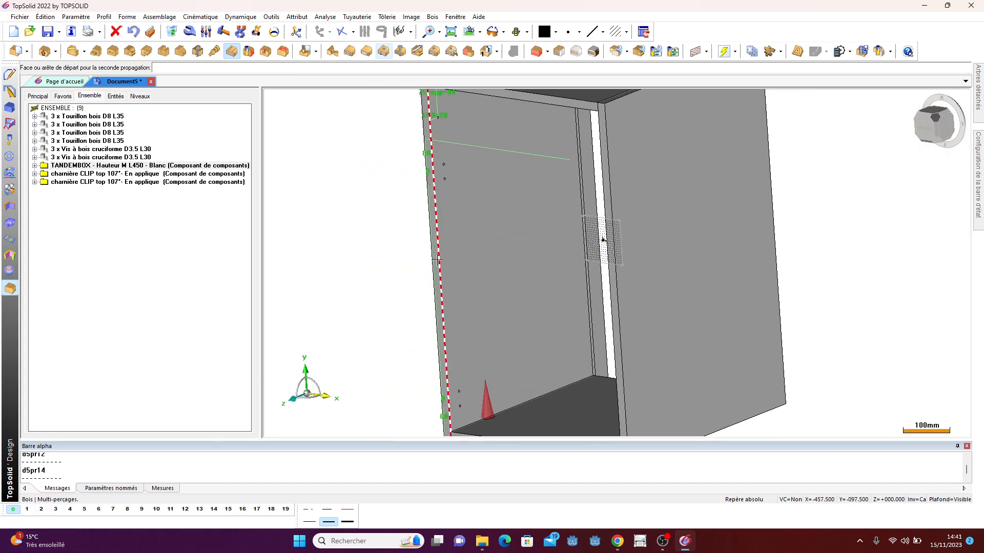
left_click(440, 261)
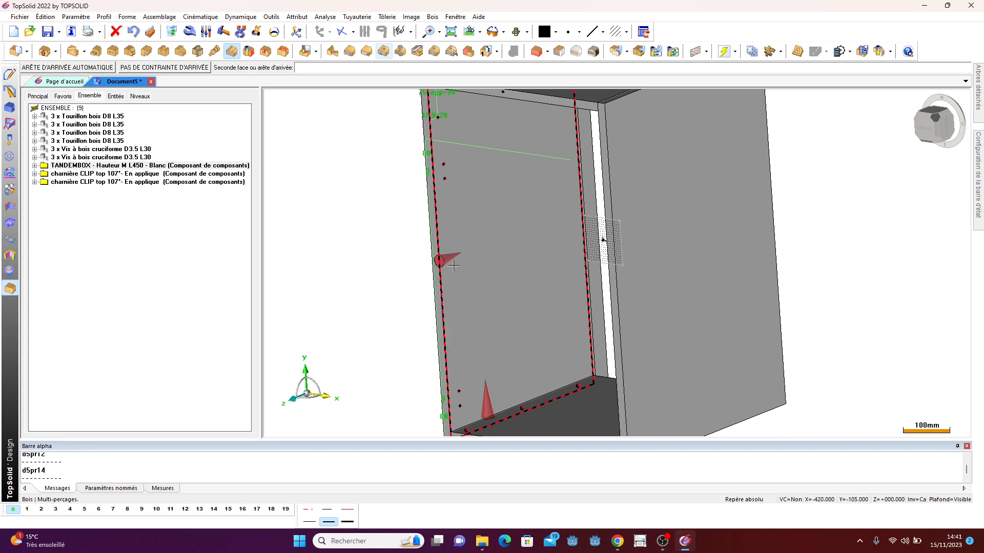
left_click(583, 231)
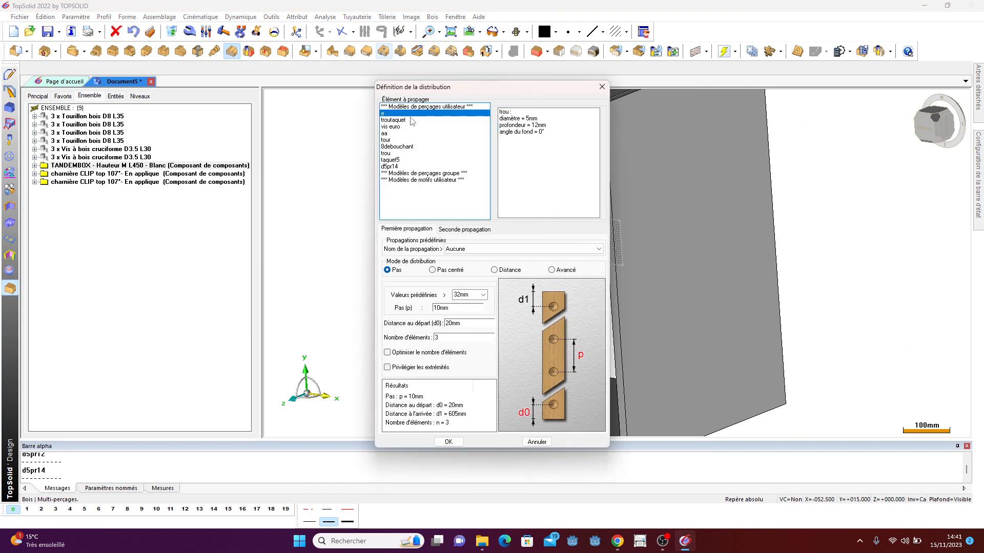
- Choose the d5pr14 model and set the first propagation to centred pitch mode with a predefined pitch value
left_click(394, 166)
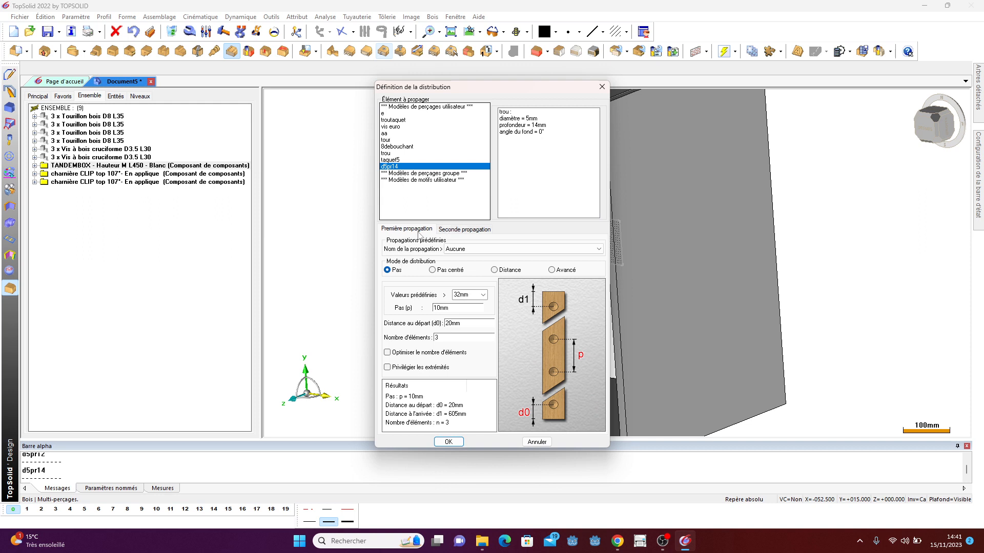
left_click(463, 231)
left_click(421, 229)
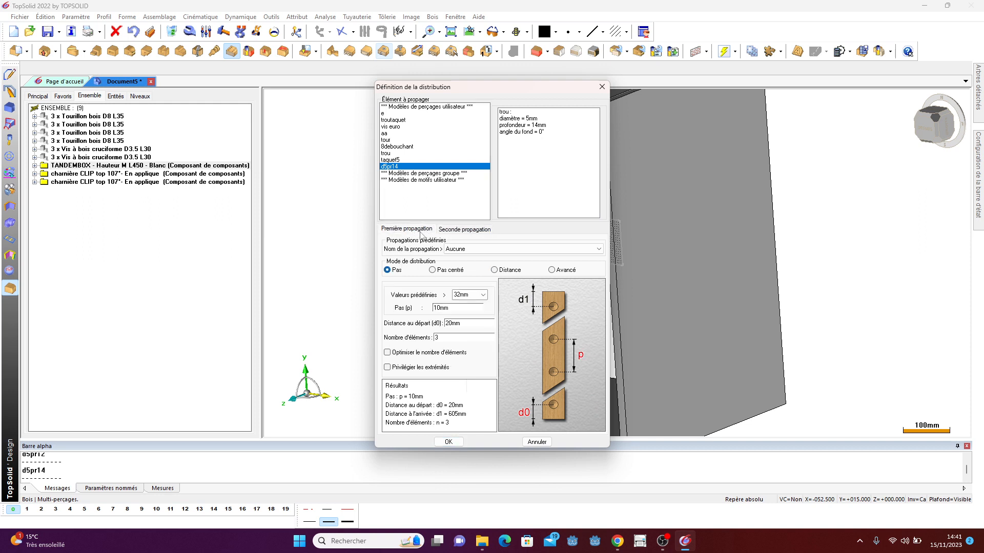
left_click(438, 273)
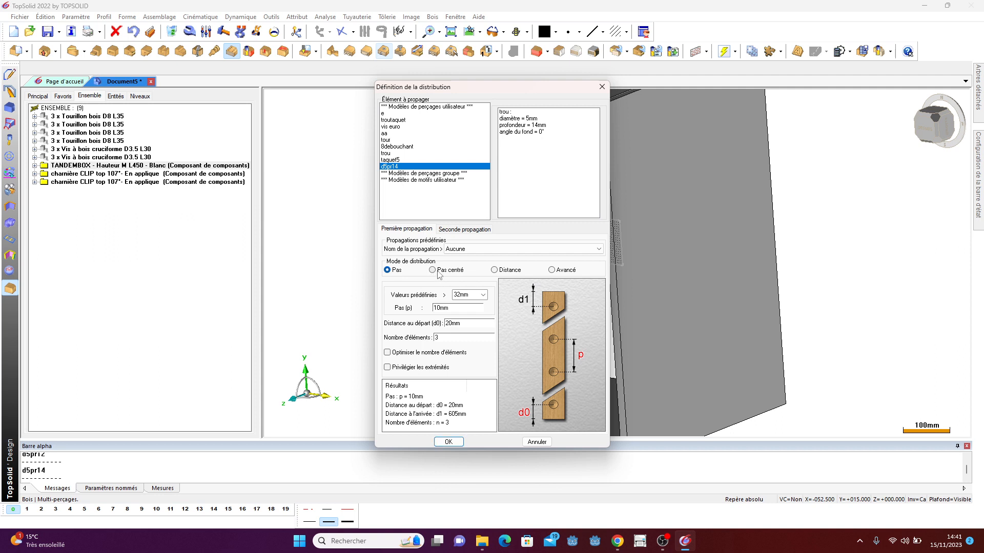
left_click(482, 296)
left_click(471, 312)
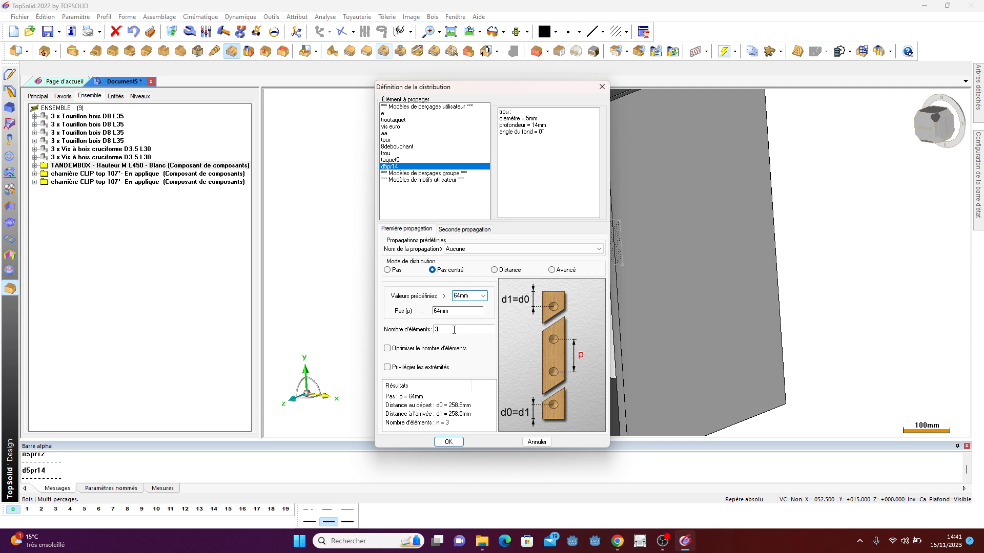
double_click(454, 330)
- Set the second propagation to distance mode with 37 mm at the start and 50 mm at the arrival, then validate
left_click(457, 231)
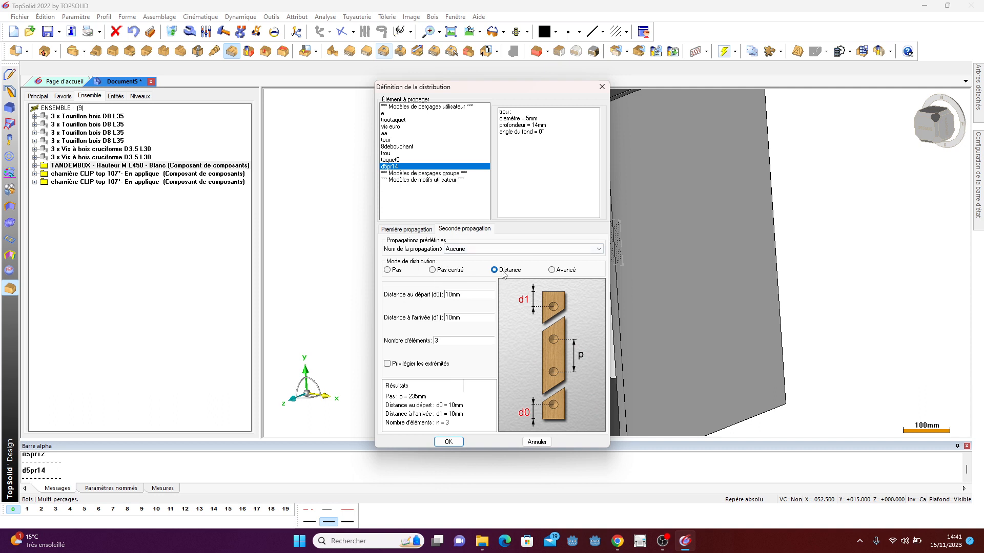
double_click(465, 296)
type("37")
double_click(472, 318)
type("50")
left_click(448, 442)
- Copy the propagation and apply the same d5pr14 drillings to the right side panel by picking its face and edges
middle_click_drag(478, 243, 552, 285)
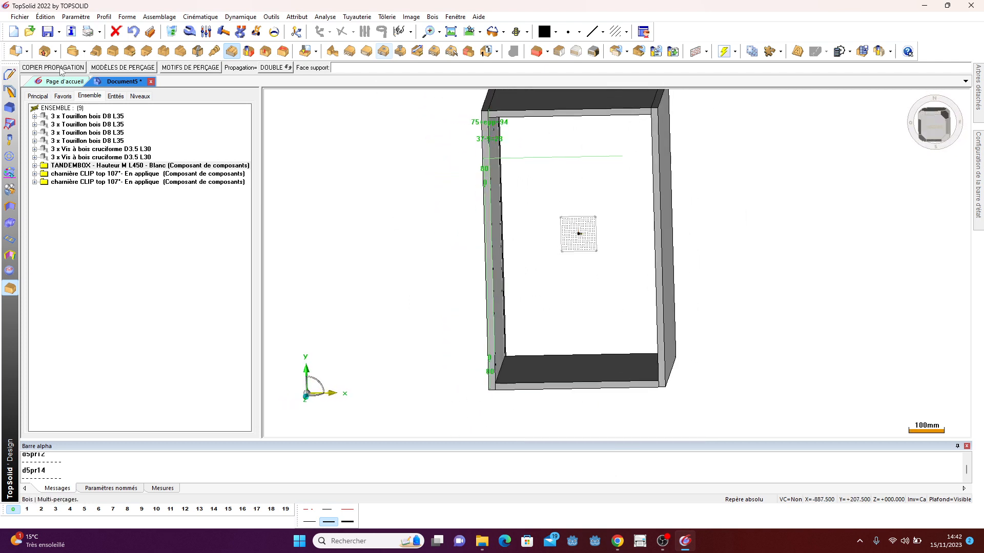
left_click(60, 69)
middle_click_drag(405, 202, 764, 294)
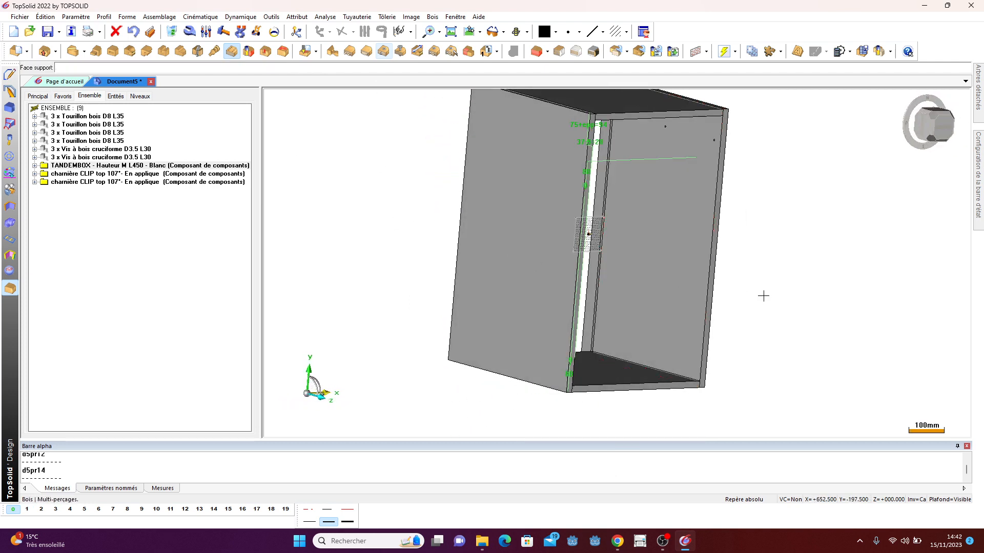
left_click(694, 266)
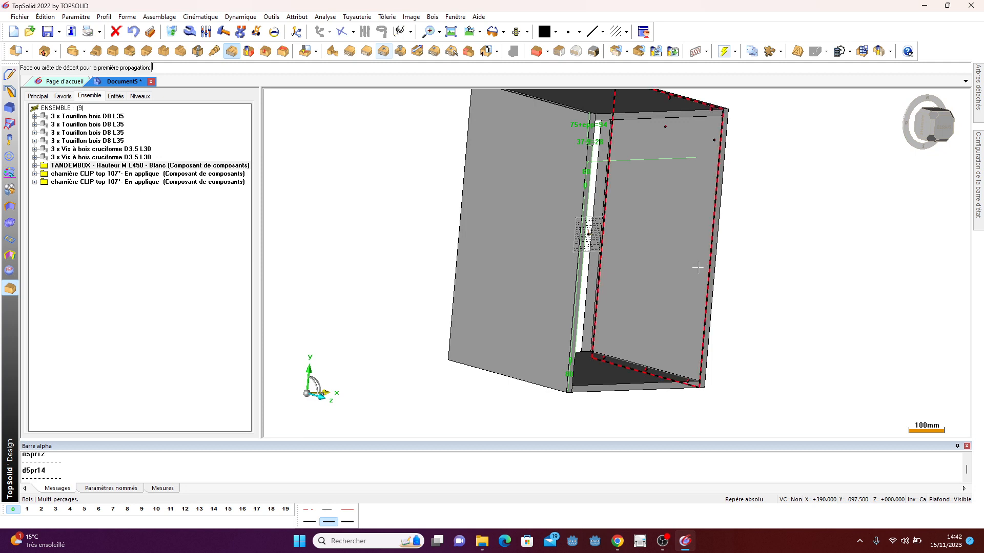
left_click(661, 372)
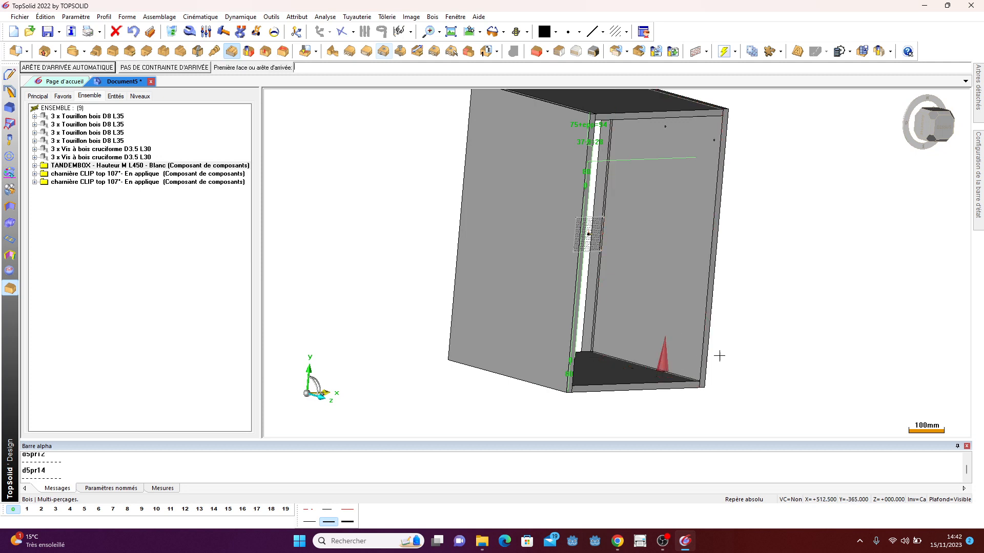
left_click(42, 510)
middle_click_drag(784, 334, 879, 243)
scroll(717, 144, "up", 3)
scroll(709, 144, "up", 4)
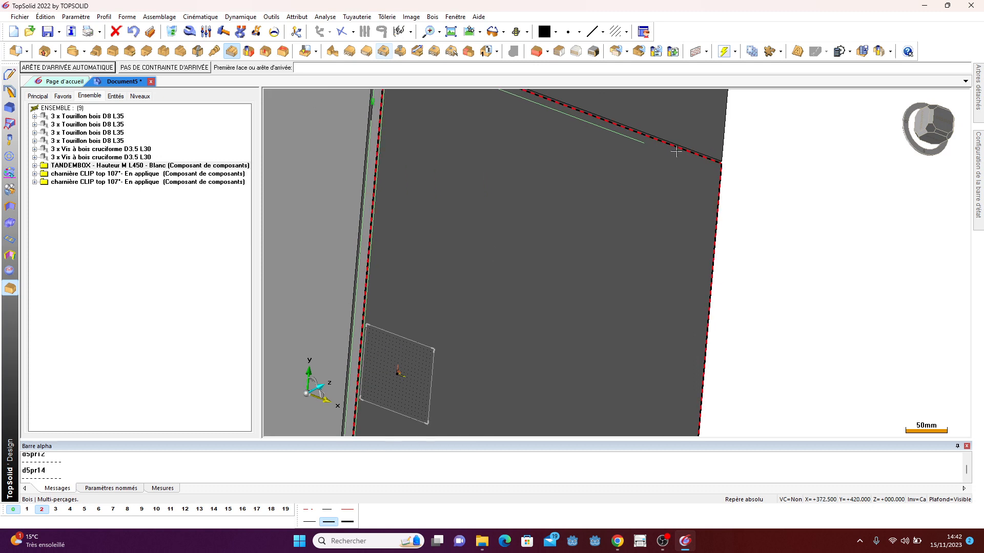
left_click(676, 148)
scroll(628, 183, "down", 5)
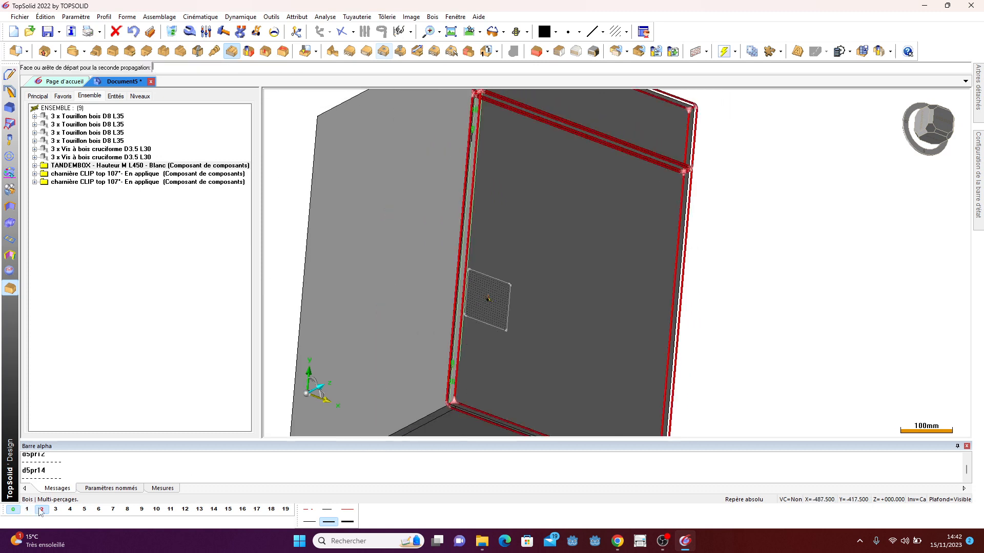
left_click(42, 510)
left_click(669, 247)
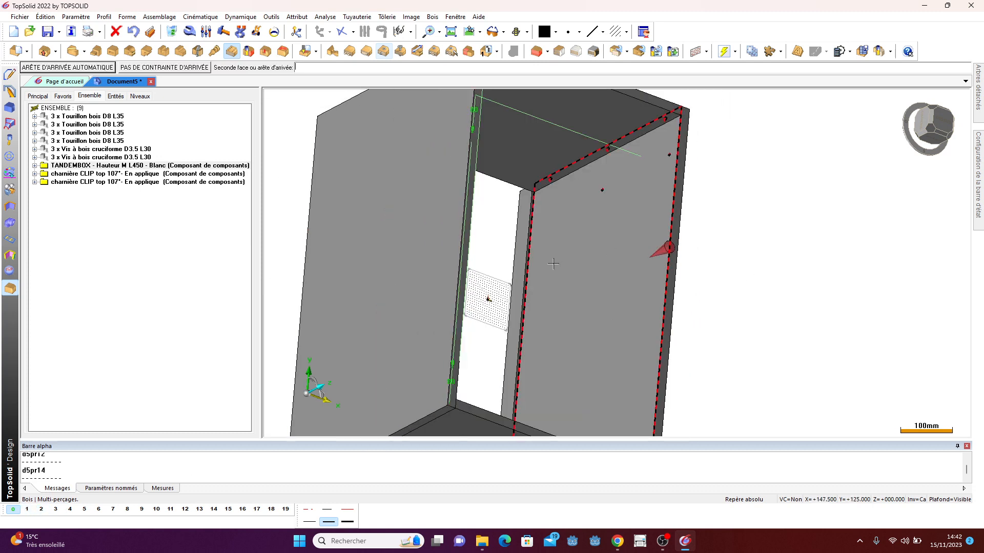
scroll(717, 255, "down", 2)
middle_click_drag(718, 255, 549, 314)
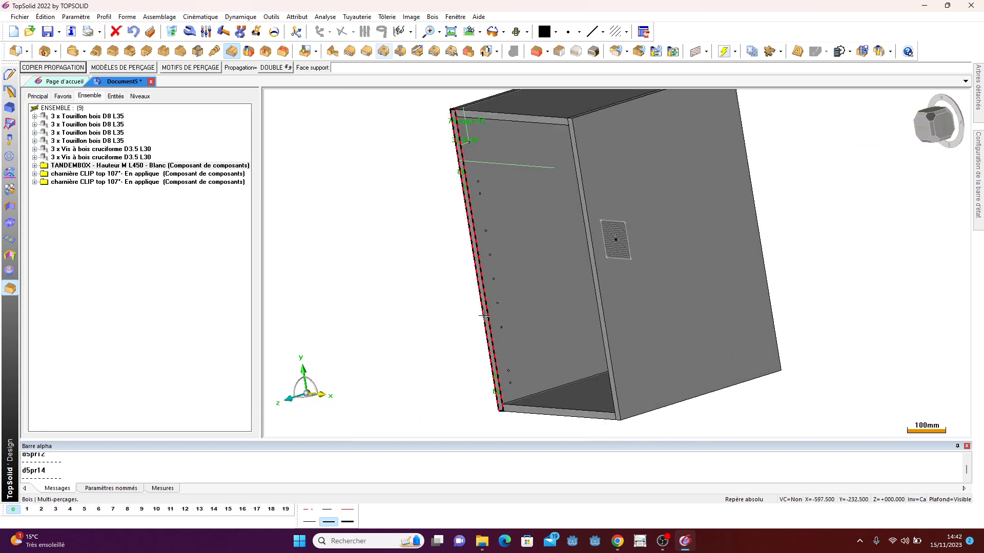
- Start an automatic panel with thickness epp and fit it between the inner faces of the two side panels
scroll(549, 314, "up", 3)
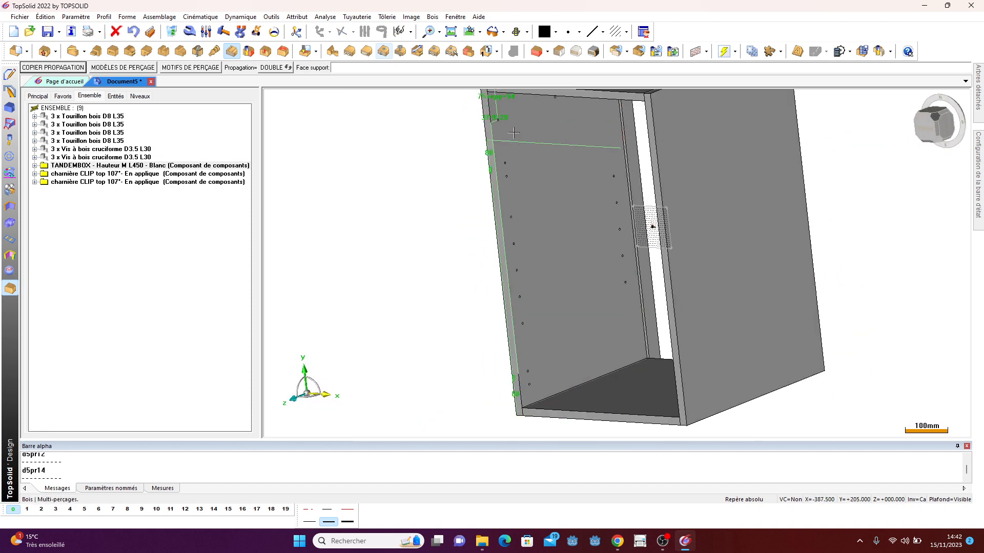
left_click(536, 52)
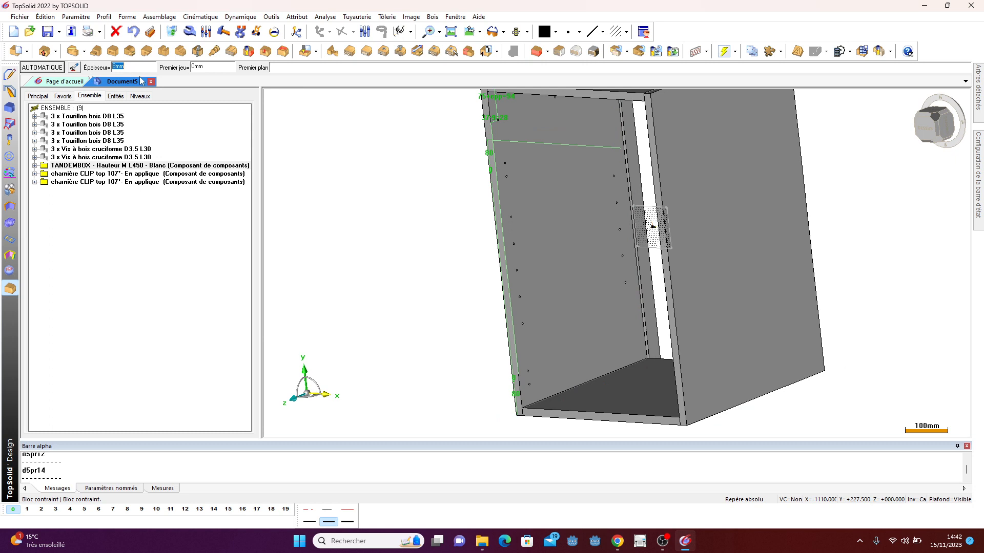
type("epp")
key("Return")
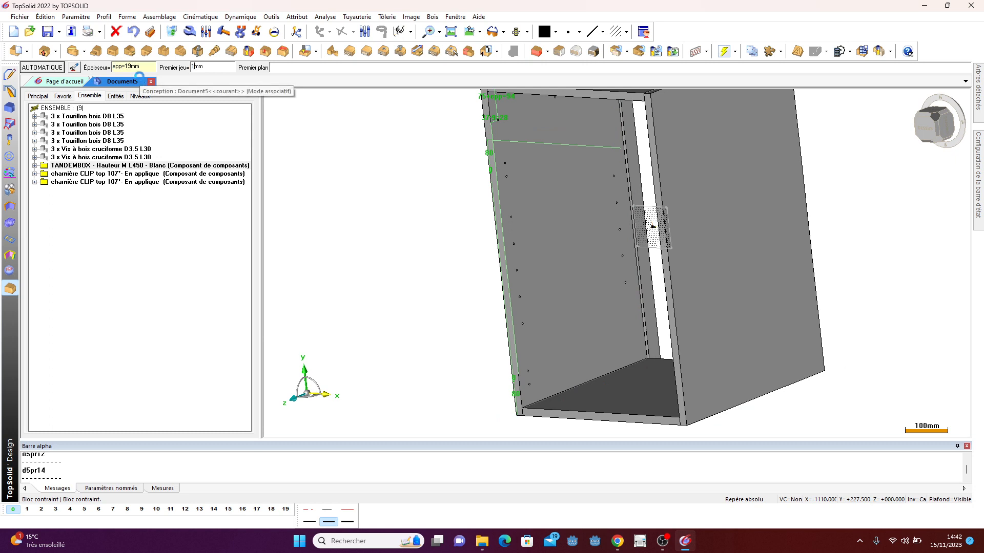
left_click(559, 236)
scroll(576, 239, "down", 2)
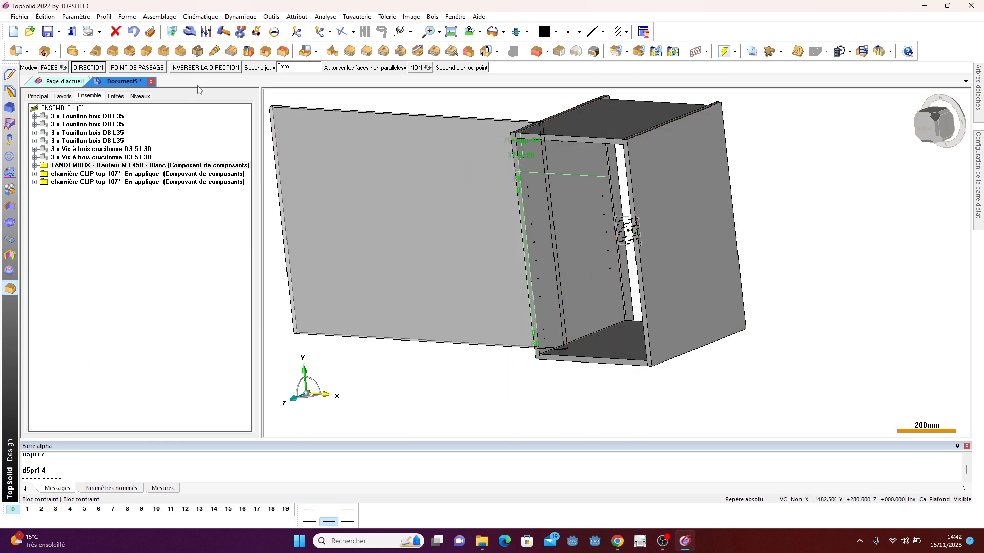
left_click(204, 67)
middle_click_drag(459, 292, 637, 296)
scroll(748, 252, "up", 1)
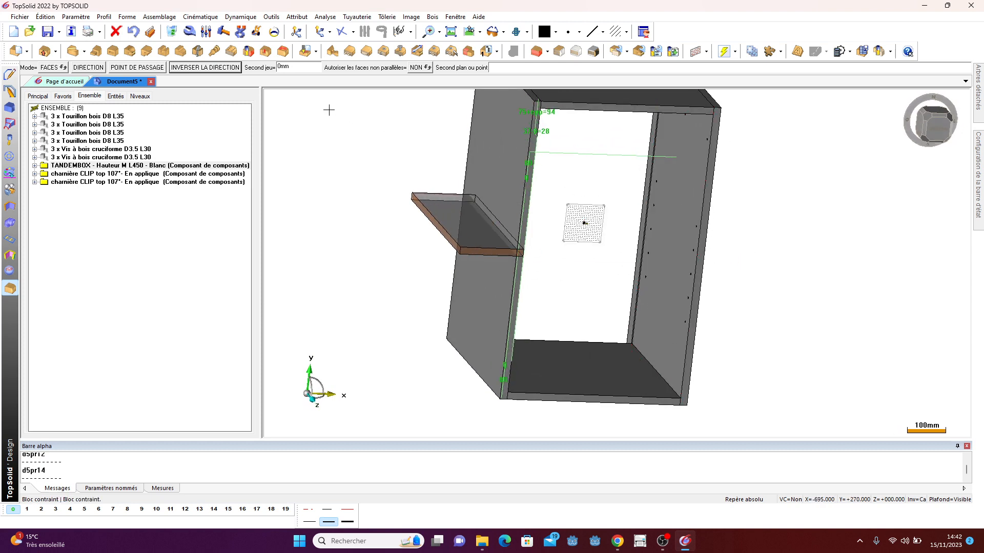
left_click(307, 68)
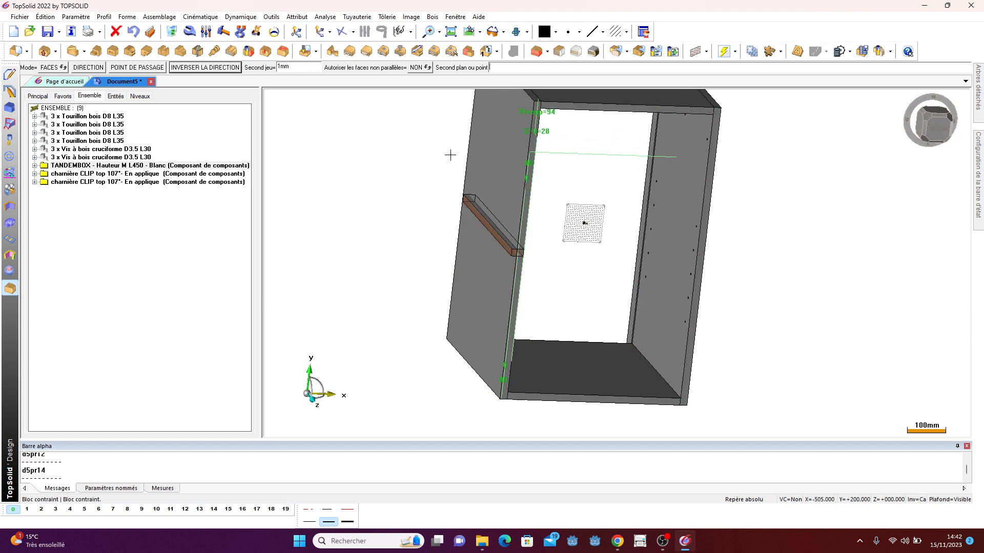
left_click(676, 217)
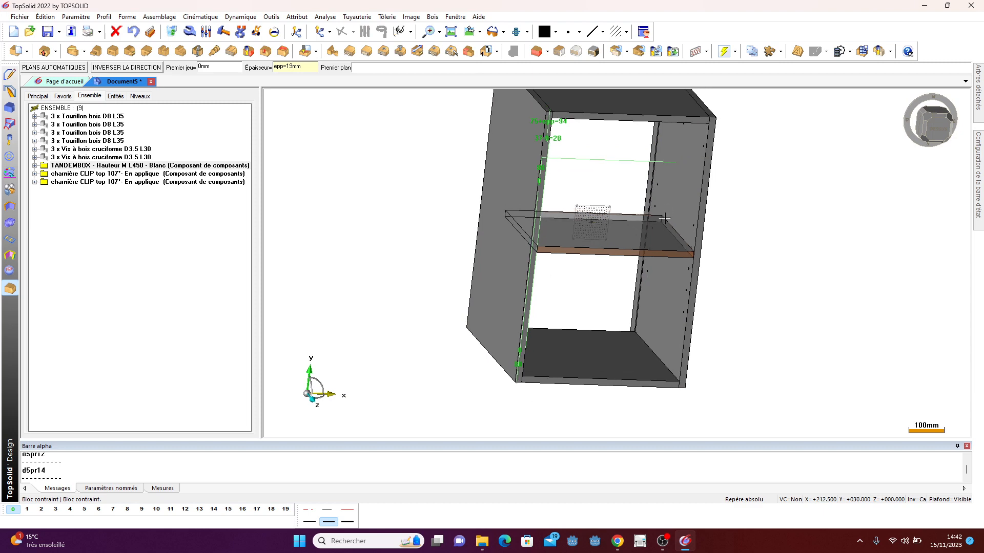
- Pick the shelf's reference plane on the right side panel and set its second clearance to 100 mm
scroll(661, 200, "up", 1)
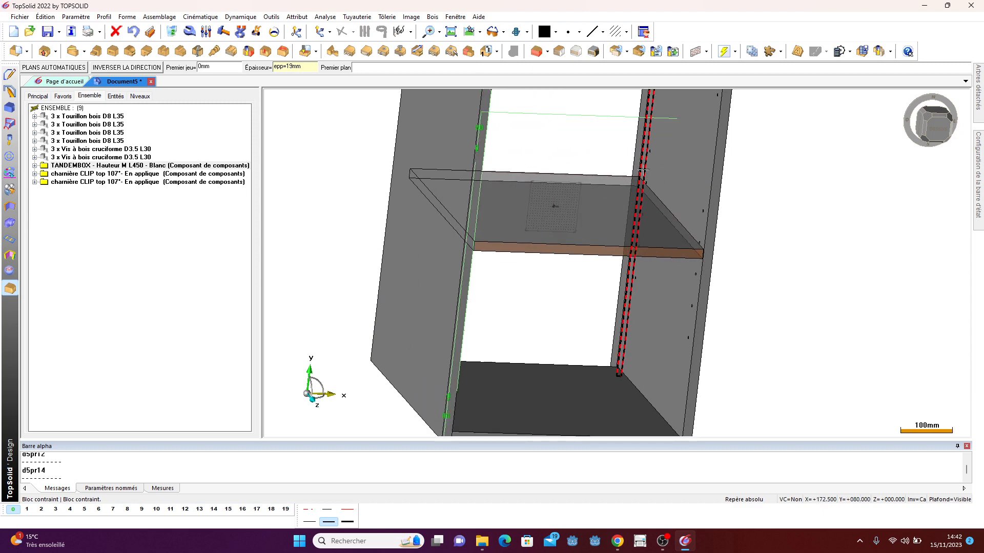
scroll(642, 169, "up", 2)
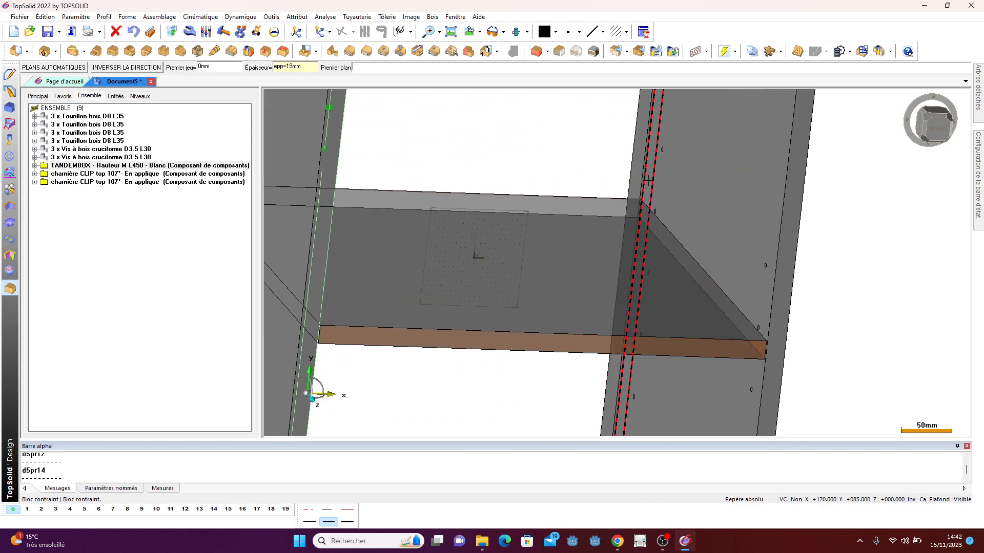
left_click(647, 181)
scroll(647, 181, "down", 2)
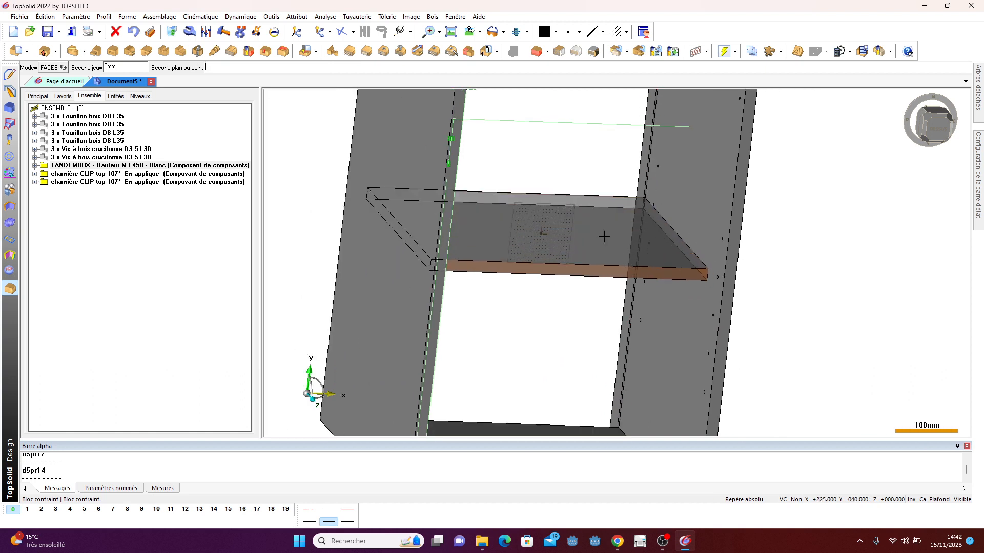
left_click(139, 67)
type("1")
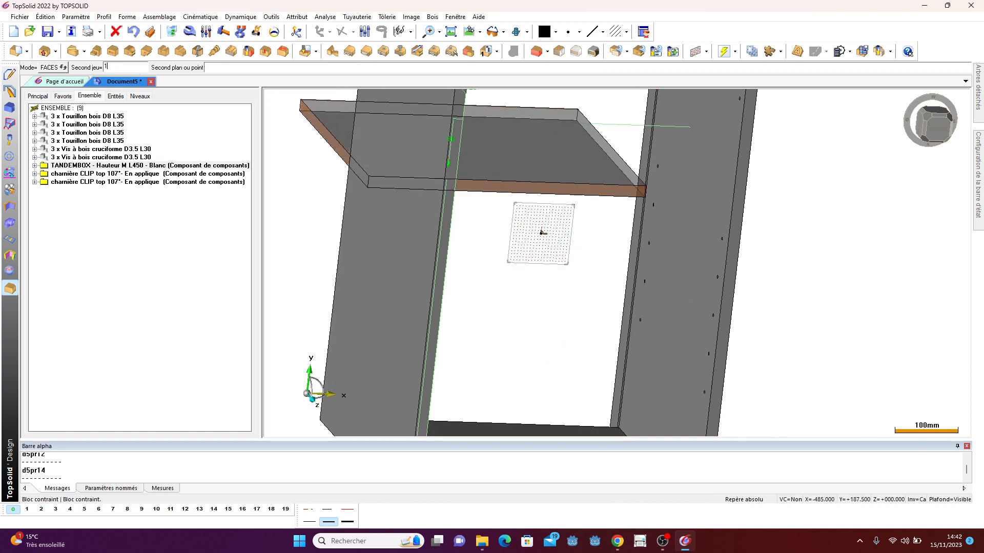
type("00")
key("Return")
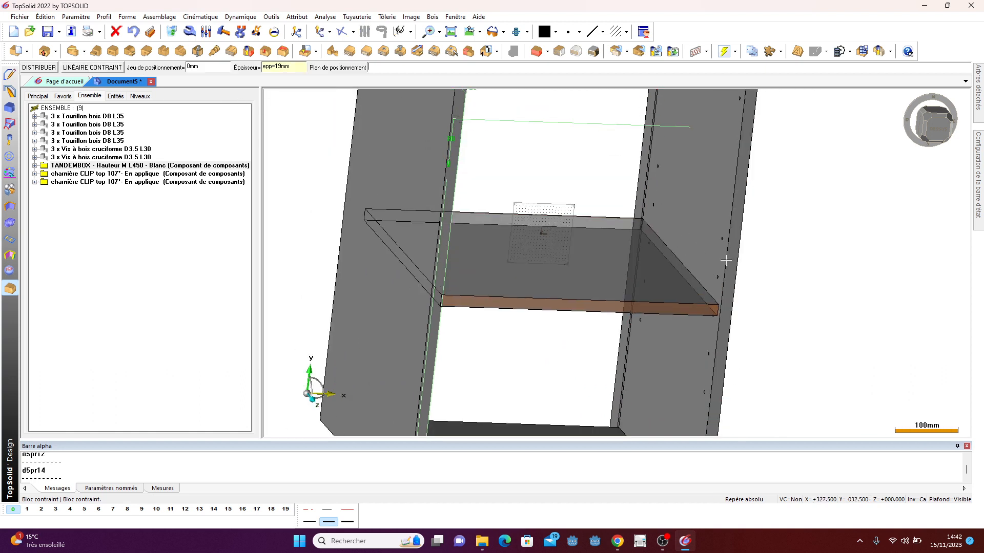
- Distribute the shelf from the bottom panel to the top panel's edge with a total of 2, without panel model
scroll(726, 260, "down", 3)
middle_click_drag(723, 256, 621, 257)
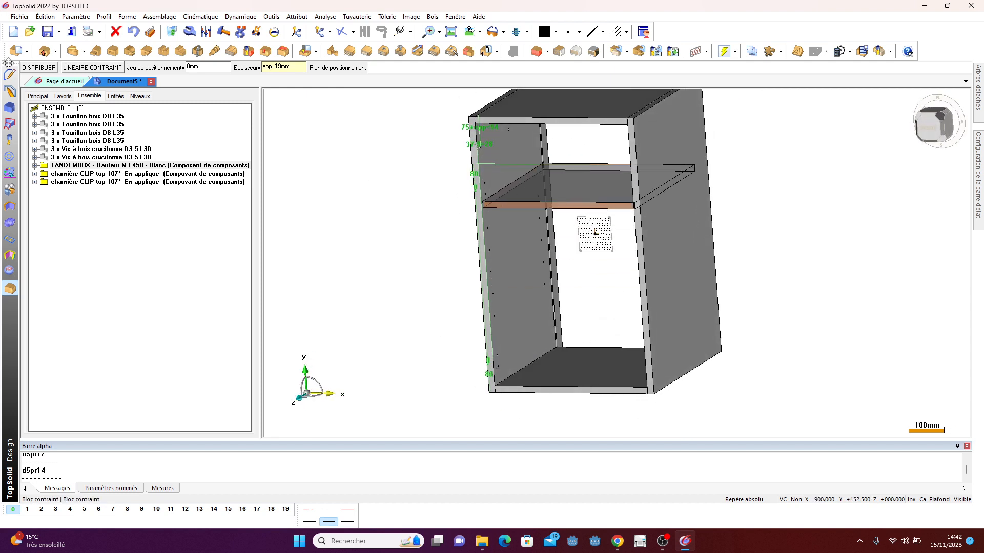
left_click(41, 68)
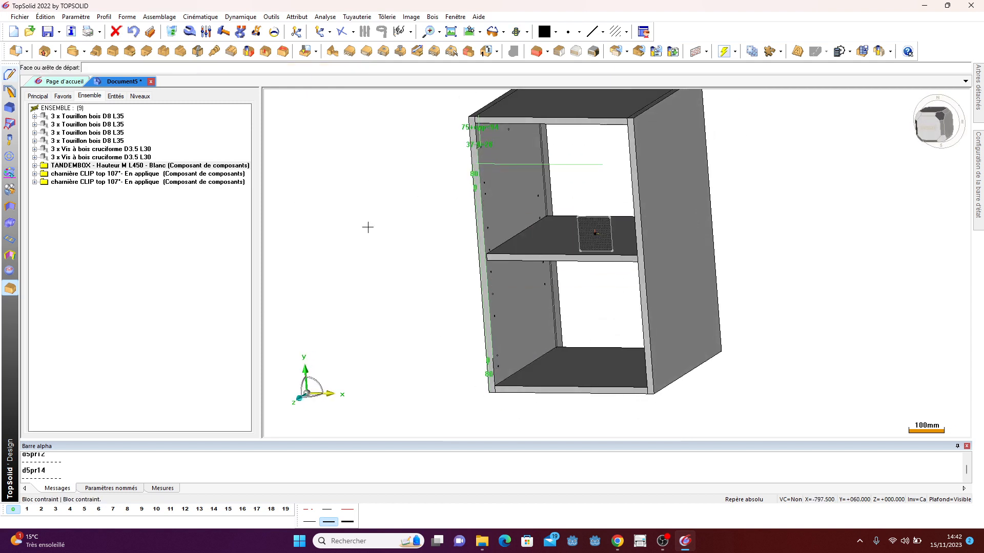
scroll(526, 393, "up", 2)
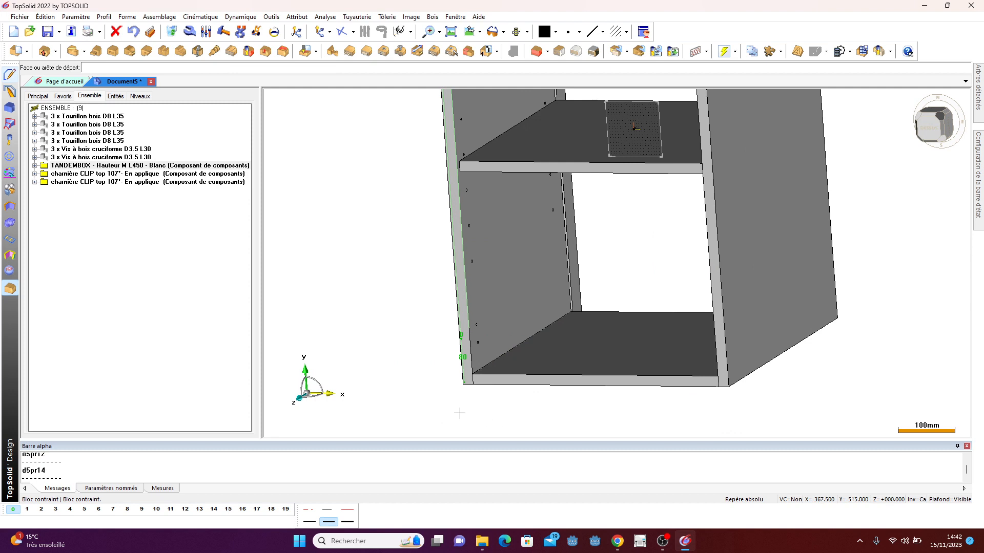
left_click(523, 362)
left_click(42, 509)
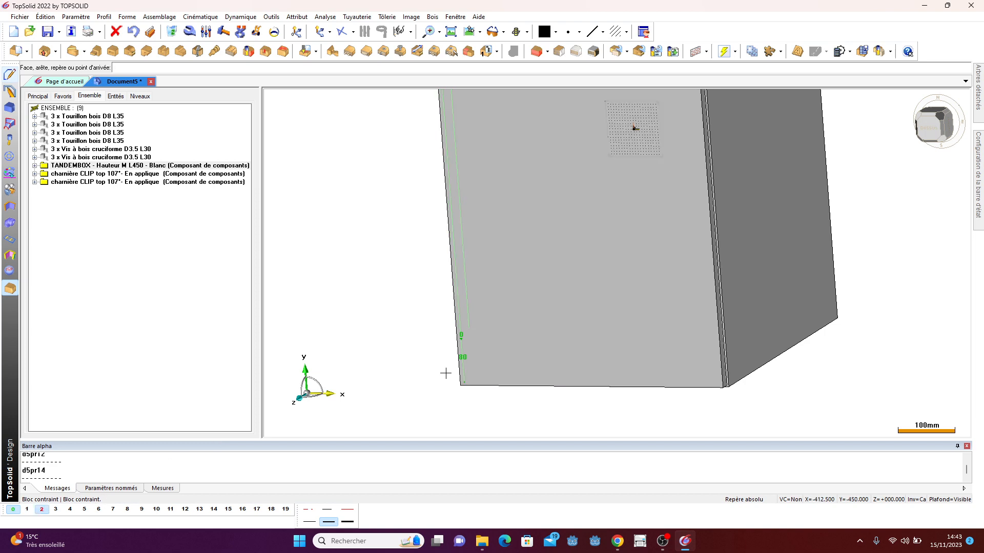
middle_click_drag(446, 374, 509, 341)
scroll(491, 409, "down", 3)
scroll(501, 101, "up", 2)
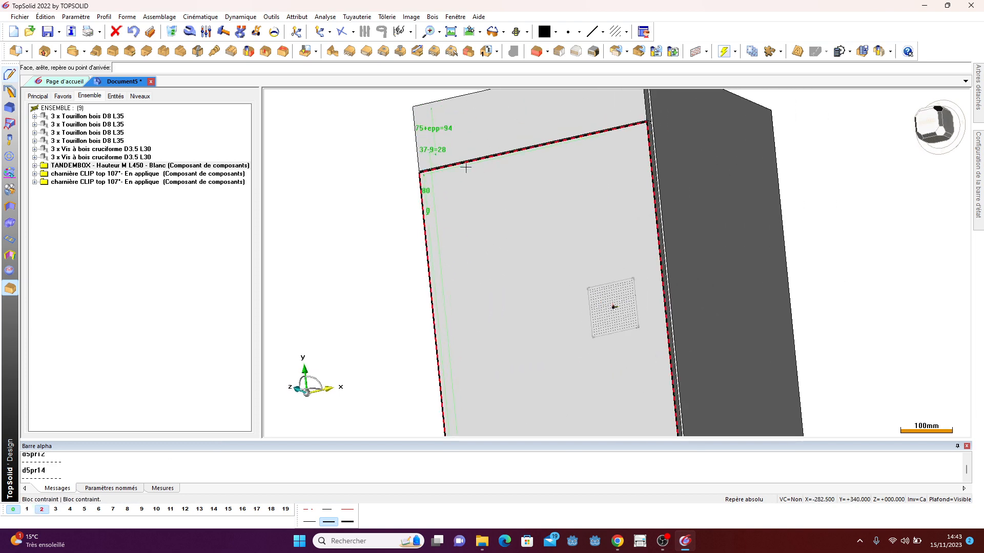
left_click(465, 167)
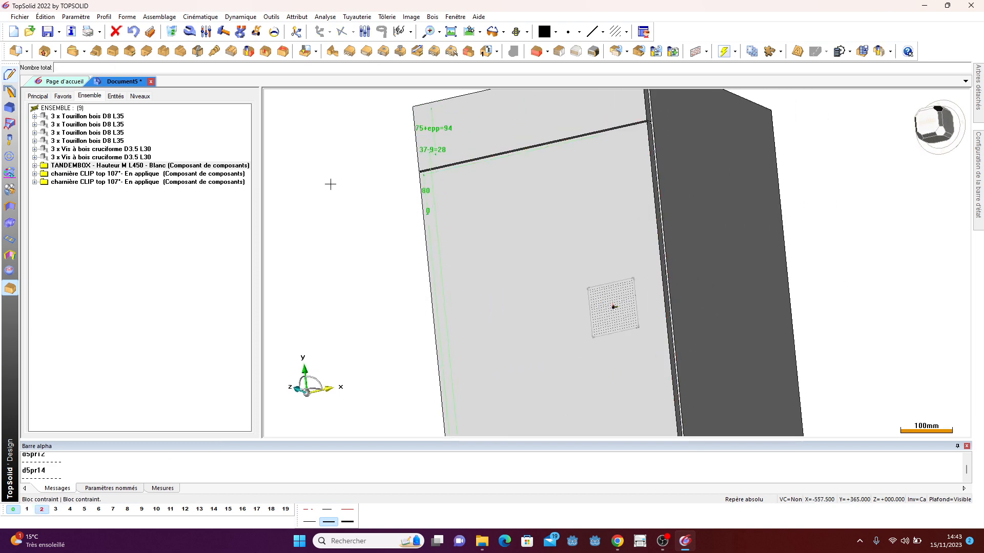
left_click(42, 509)
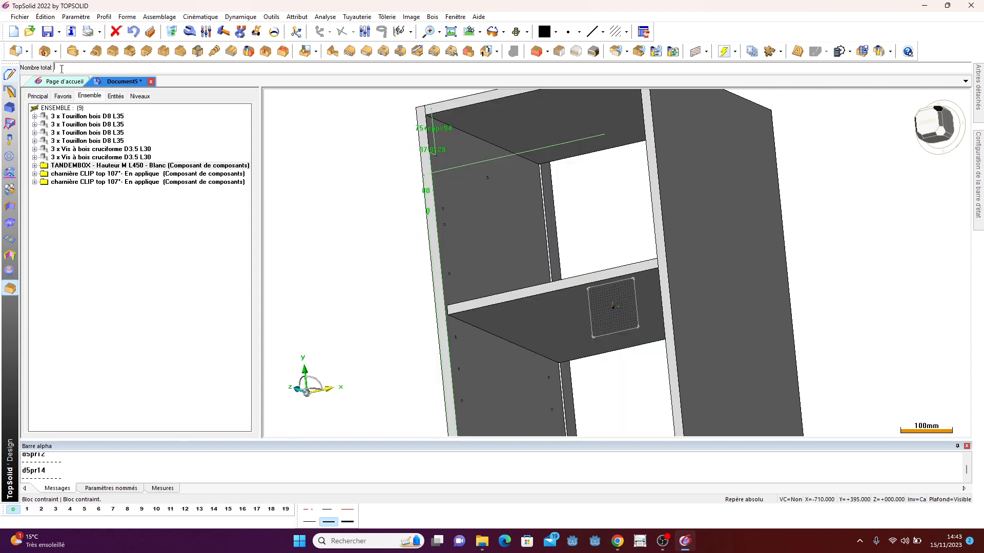
type("2")
key("Return")
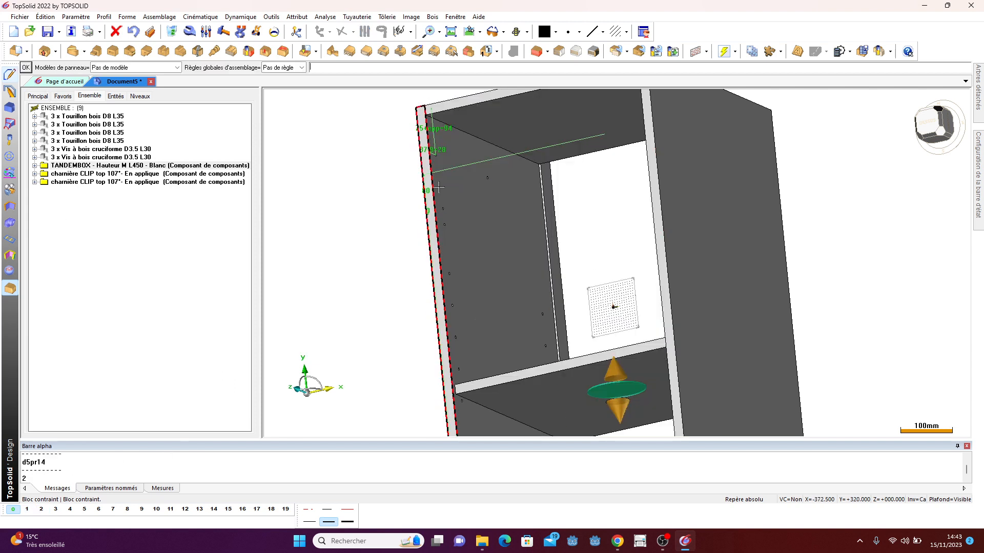
scroll(538, 353, "down", 2)
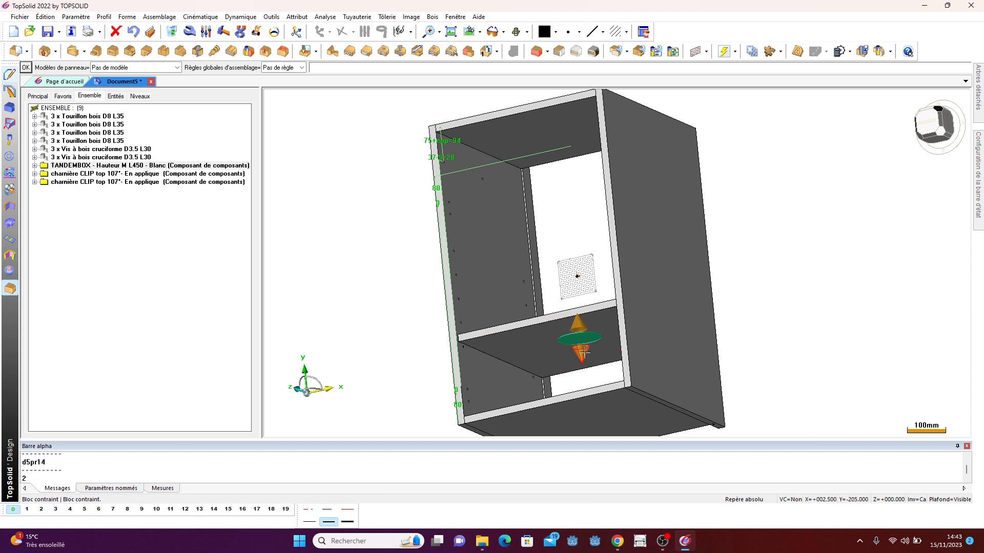
middle_click_drag(562, 293, 479, 287)
scroll(448, 347, "up", 8)
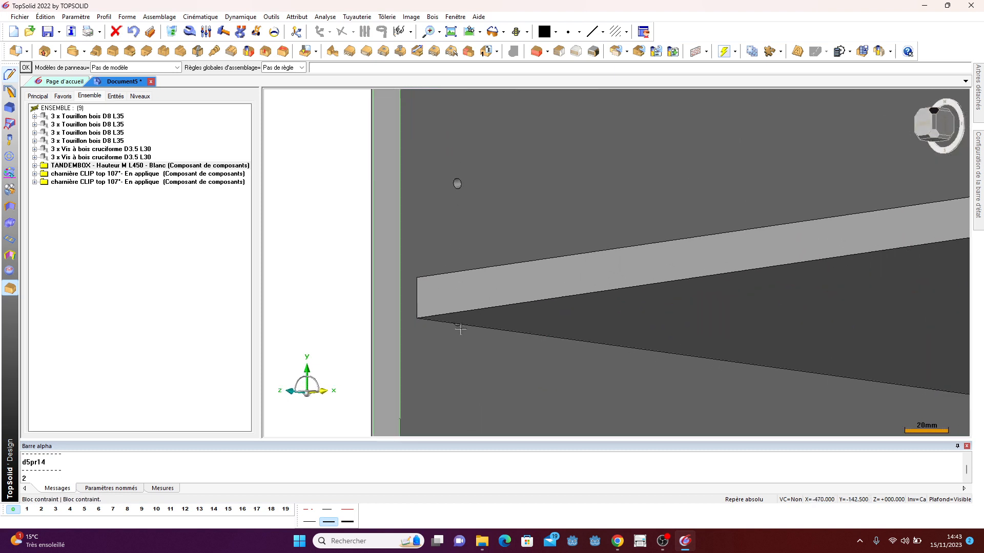
scroll(460, 330, "down", 3)
left_click(28, 68)
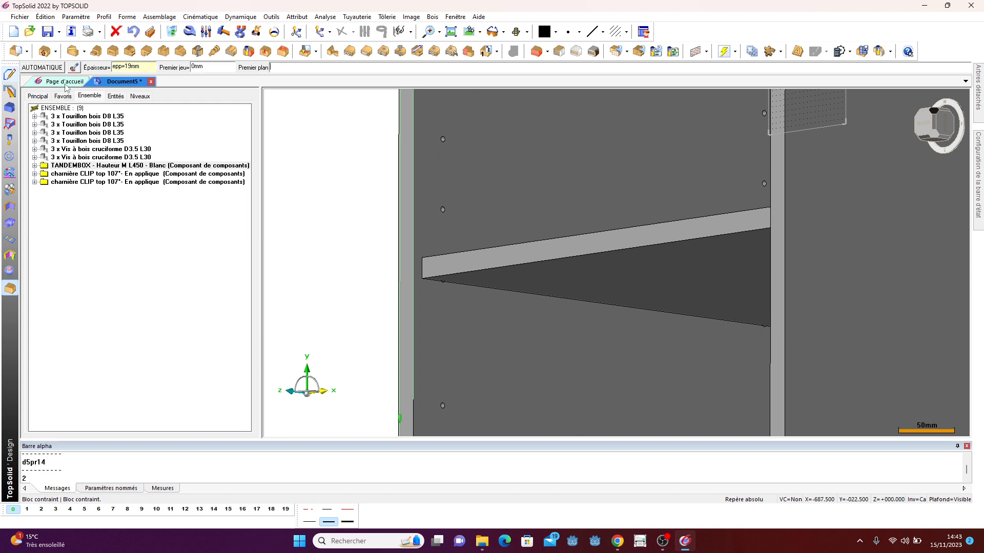
- Display layers 2 to 5 and inspect the cabinet with its shelves from several sides
scroll(512, 244, "down", 4)
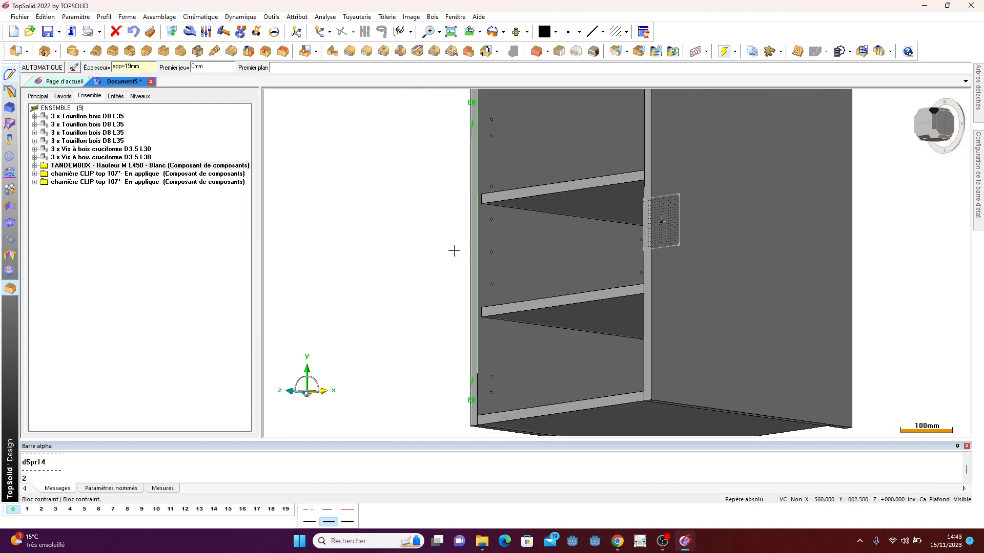
middle_click_drag(453, 250, 487, 263)
scroll(487, 263, "down", 3)
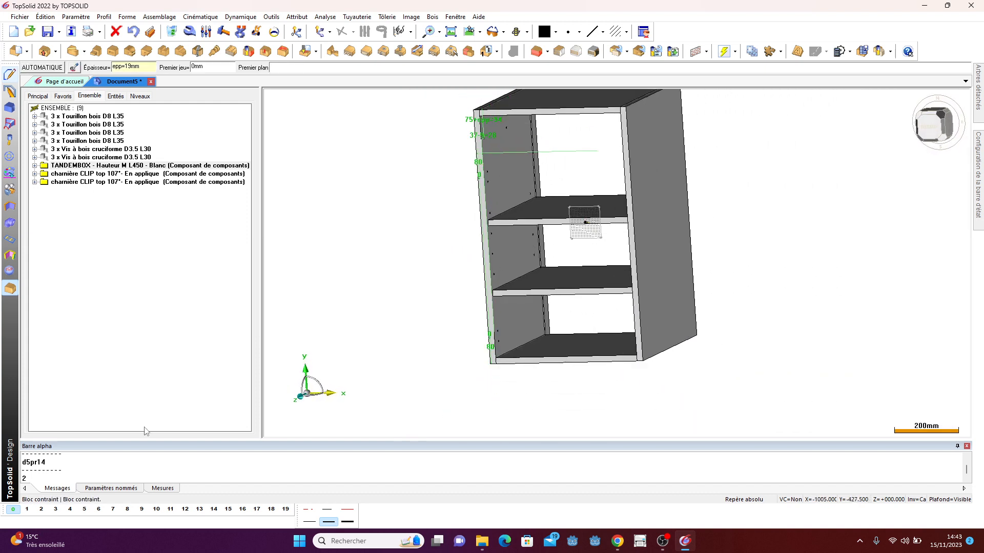
left_click(42, 509)
middle_click_drag(812, 299, 545, 288)
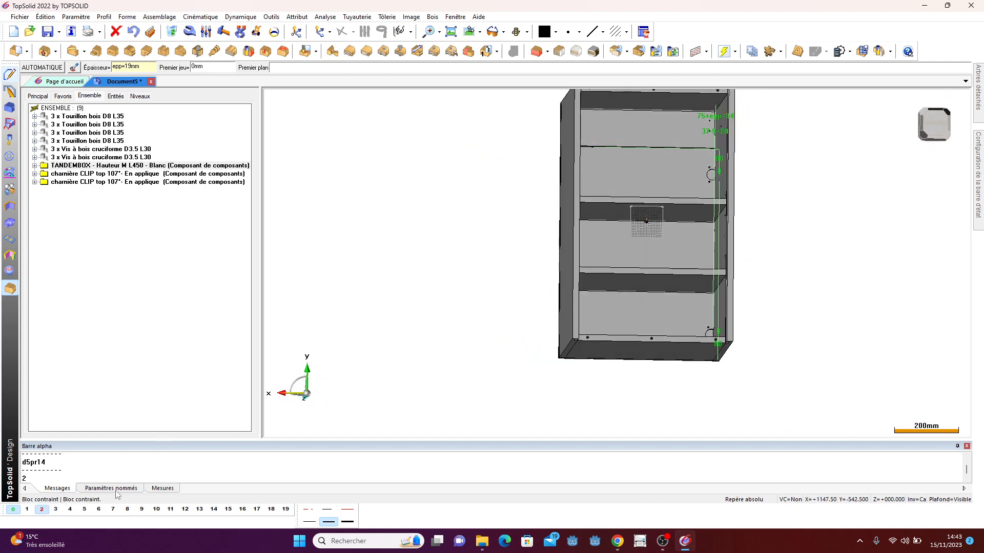
left_click(73, 511)
middle_click_drag(710, 239, 665, 272)
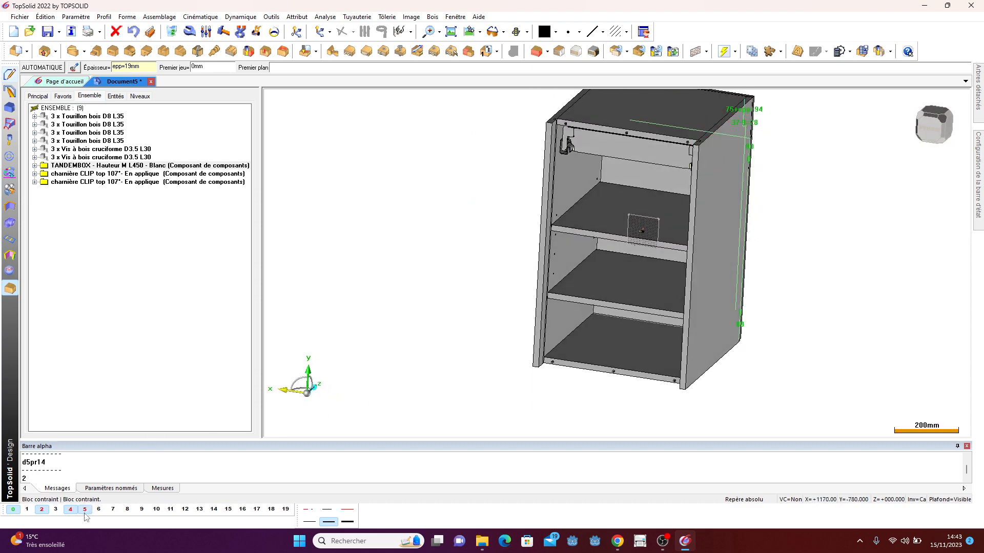
left_click(56, 511)
middle_click_drag(510, 357, 493, 311)
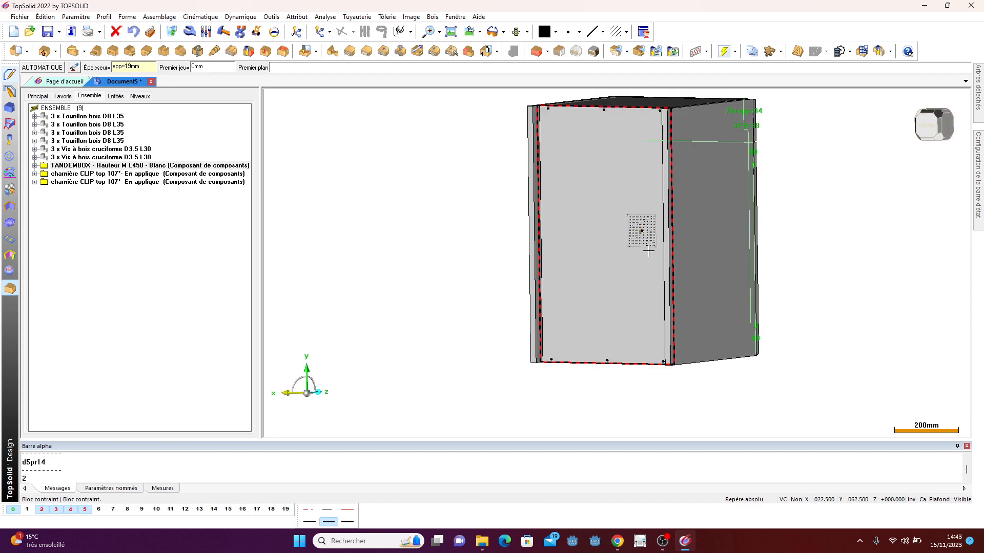
middle_click_drag(622, 226, 738, 279)
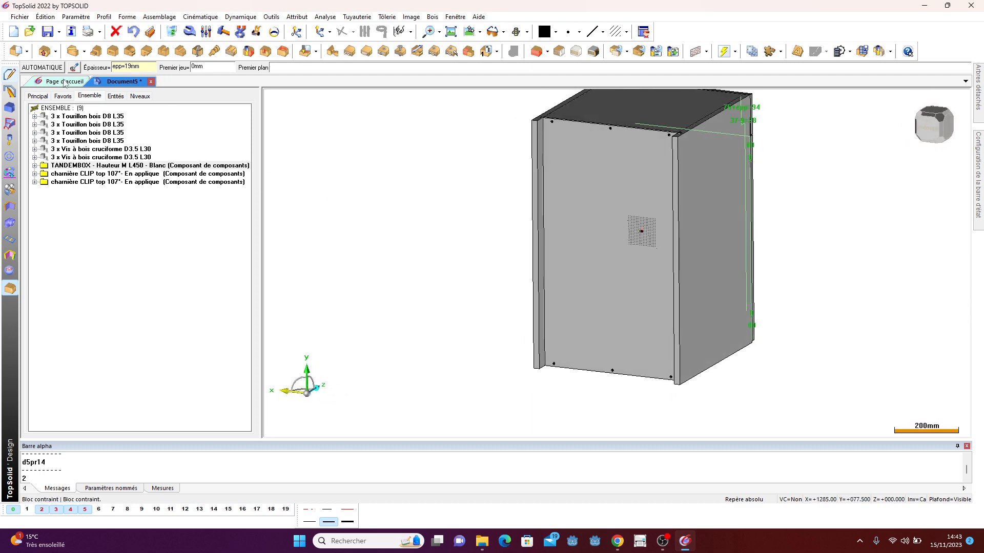
- Set the cabinet width parameter lc to 600 mm
left_click(108, 97)
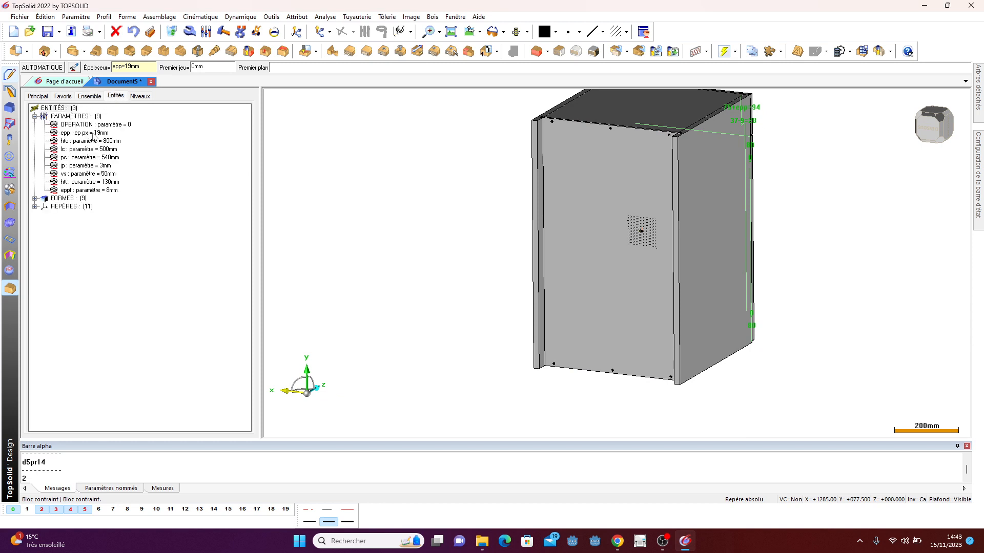
middle_click_drag(497, 228, 437, 272)
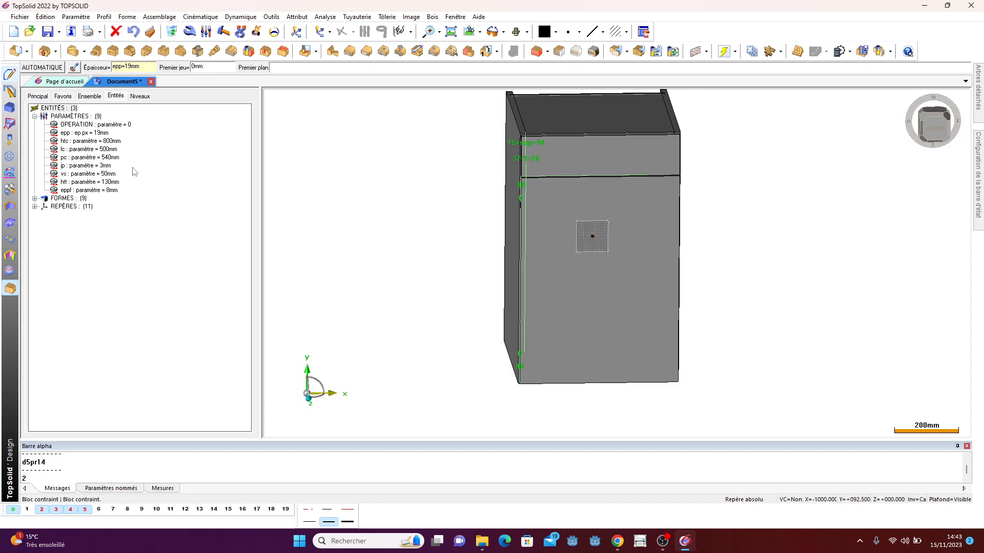
double_click(91, 150)
type("600")
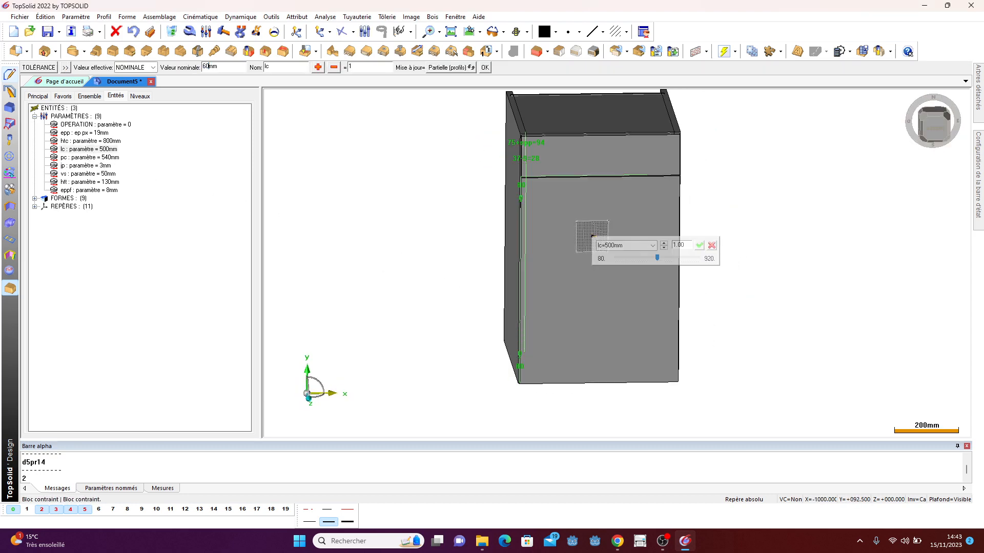
key("Return")
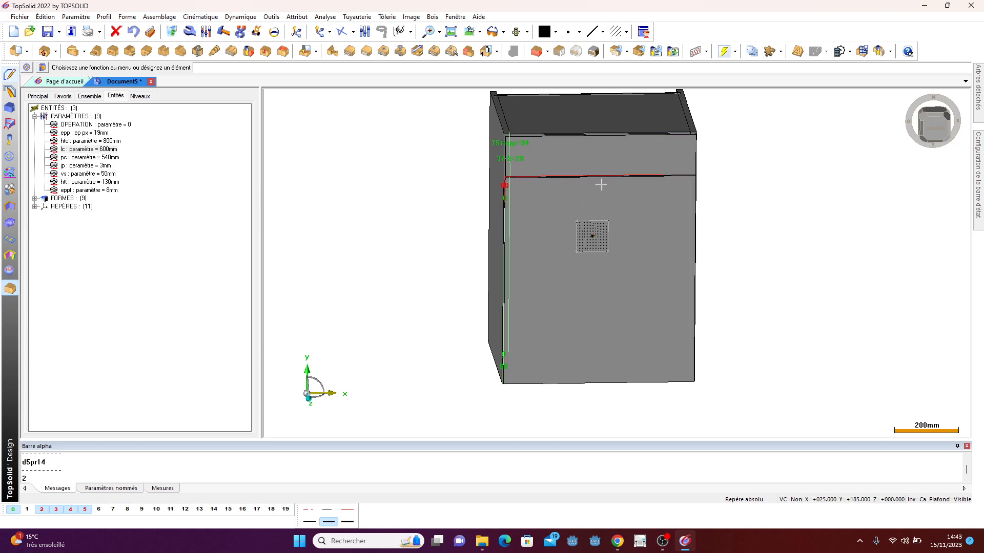
- Hide layer 5 to check the resized cabinet
middle_click_drag(472, 163, 746, 263)
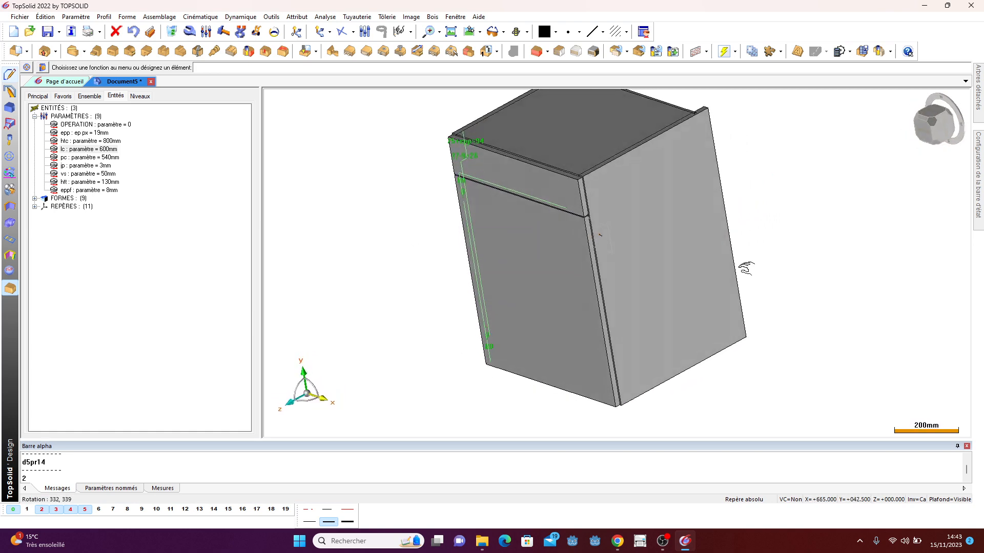
left_click(86, 511)
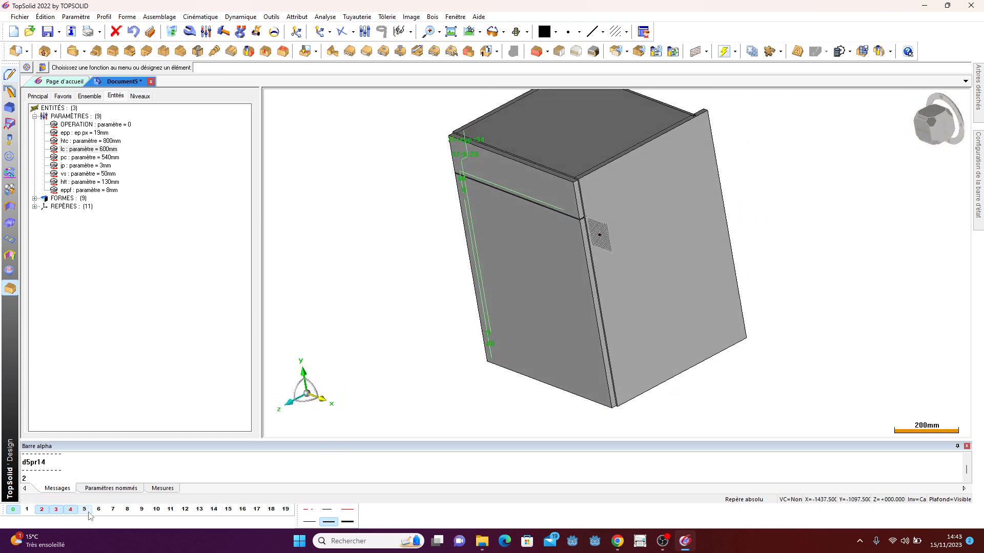
- Change the displayed layers to 2, 4 and 5 and inspect the cabinet from behind and the front
middle_click_drag(604, 317, 496, 328)
left_click(71, 510)
left_click(56, 509)
left_click(87, 510)
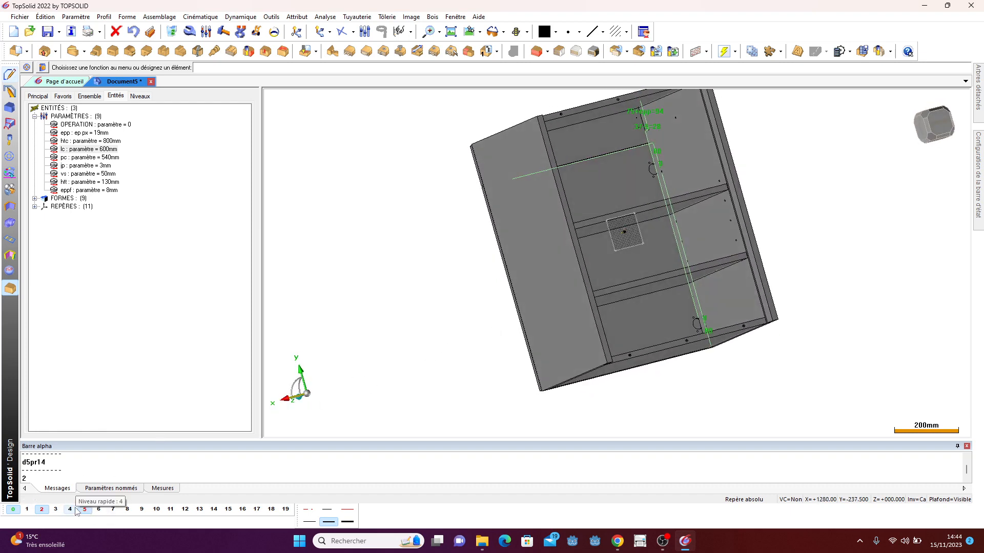
left_click(71, 509)
middle_click_drag(604, 338, 779, 314)
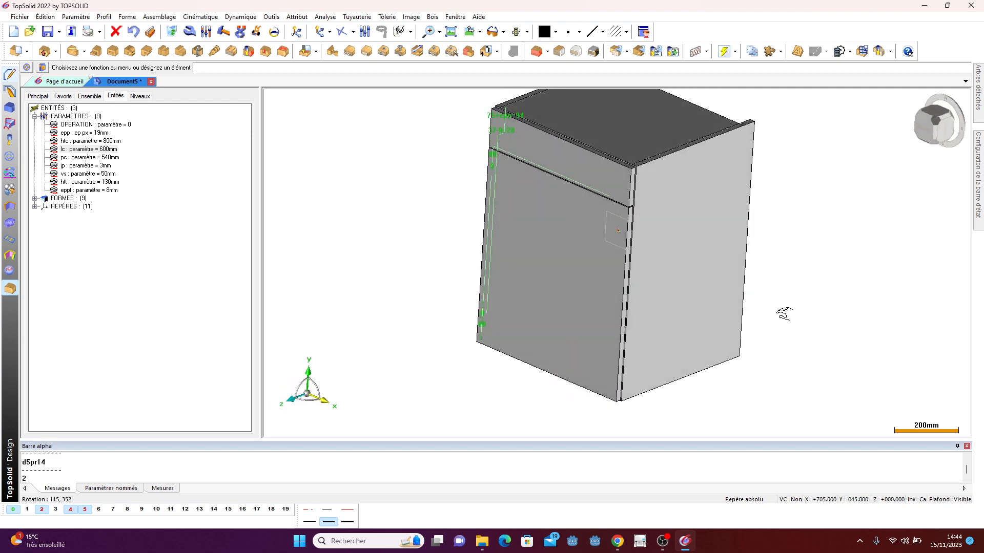
- Set the parameter htt to 150 mm and inspect the drawer area inside the cabinet
double_click(116, 183)
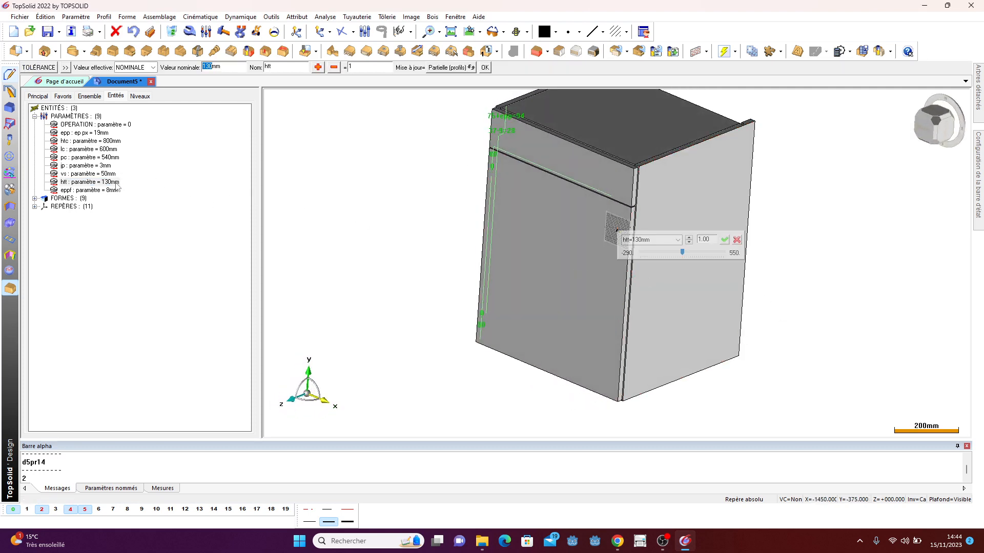
type("150")
key("Return")
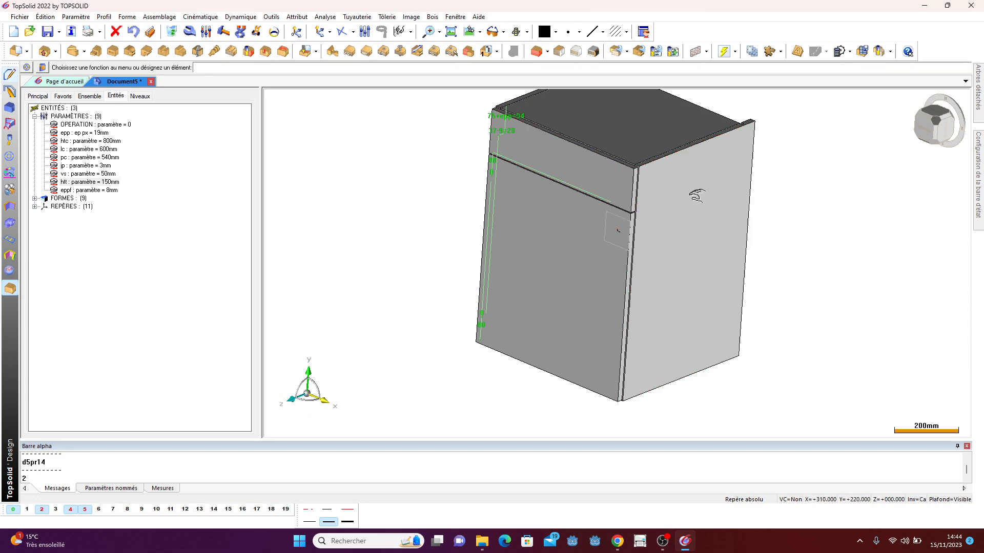
mouse_move(697, 196)
middle_mouse_down()
mouse_move(627, 193)
mouse_move(661, 307)
mouse_move(698, 179)
middle_mouse_up()
scroll(661, 307, "down", 2)
scroll(671, 187, "up", 5)
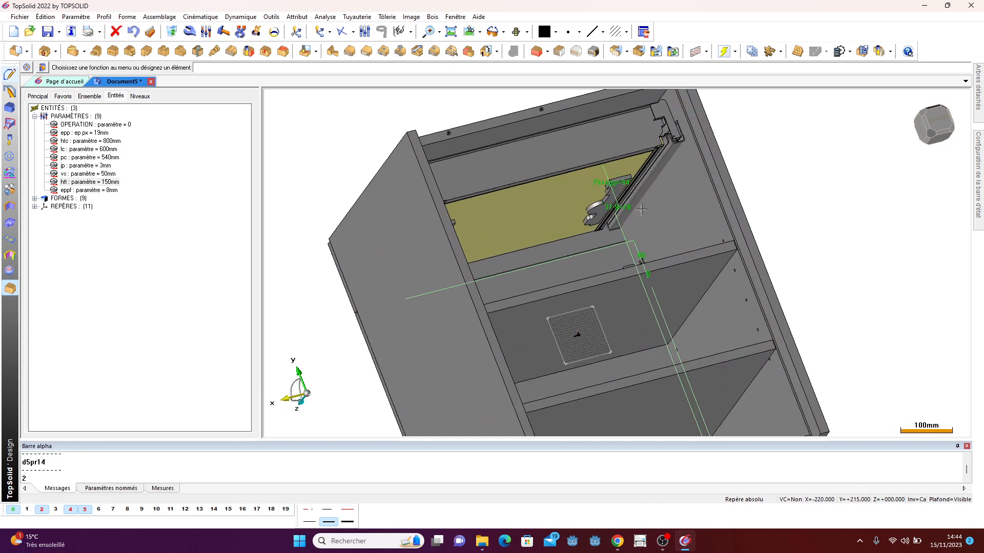
middle_click_drag(640, 210, 655, 147)
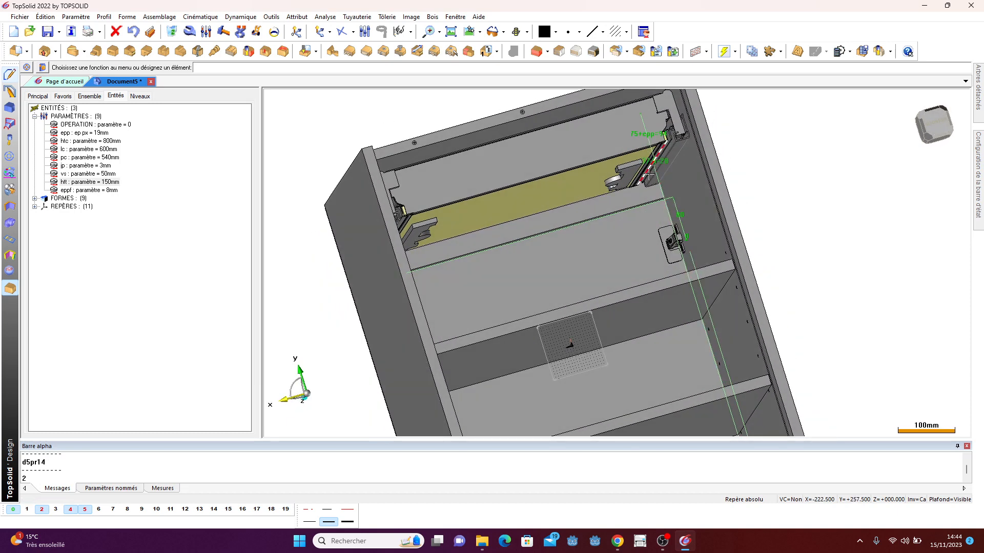
scroll(586, 172, "down", 5)
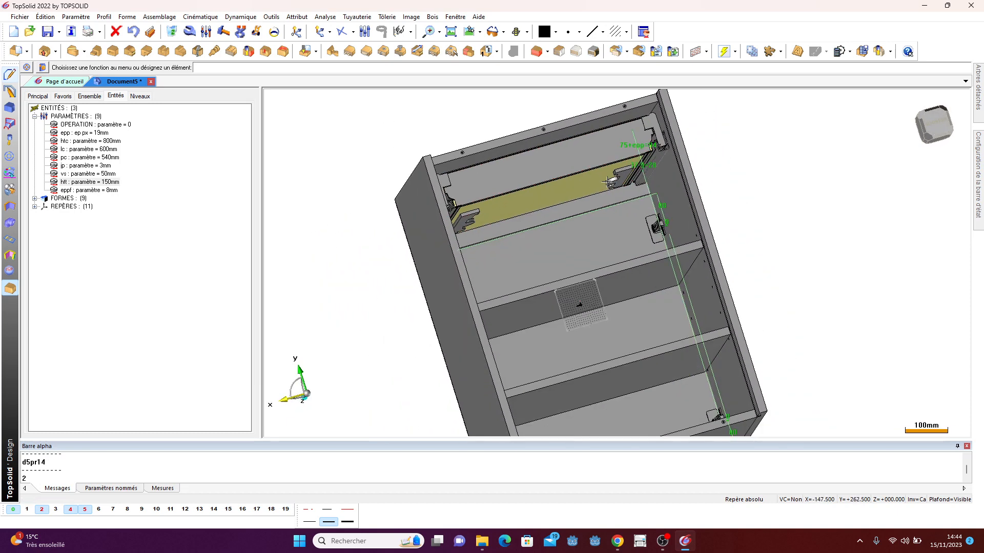